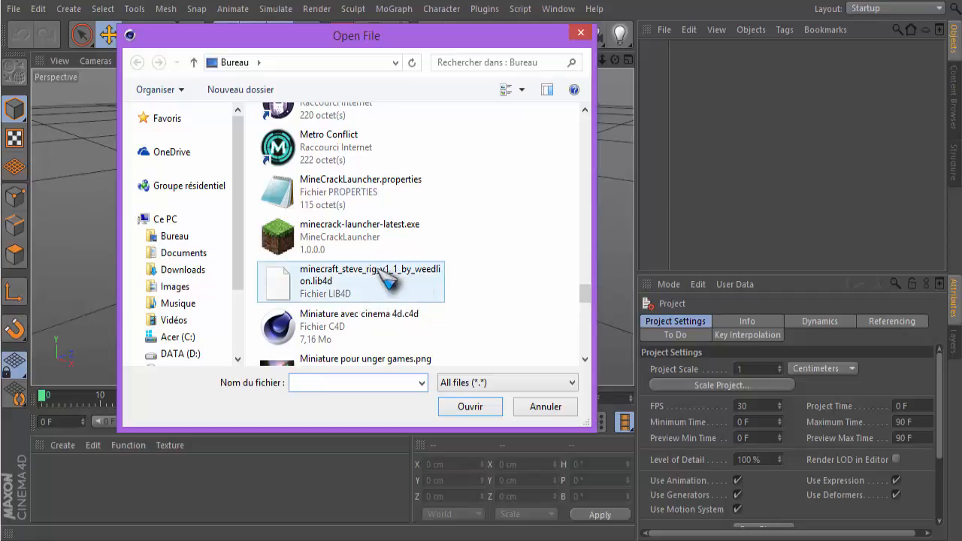
Open the minecraft_steve_rig_v1_1_by_weedlion.lib4d library, load its Steve Rig preset into the scene, and close the Content Browser.
double_click(339, 292)
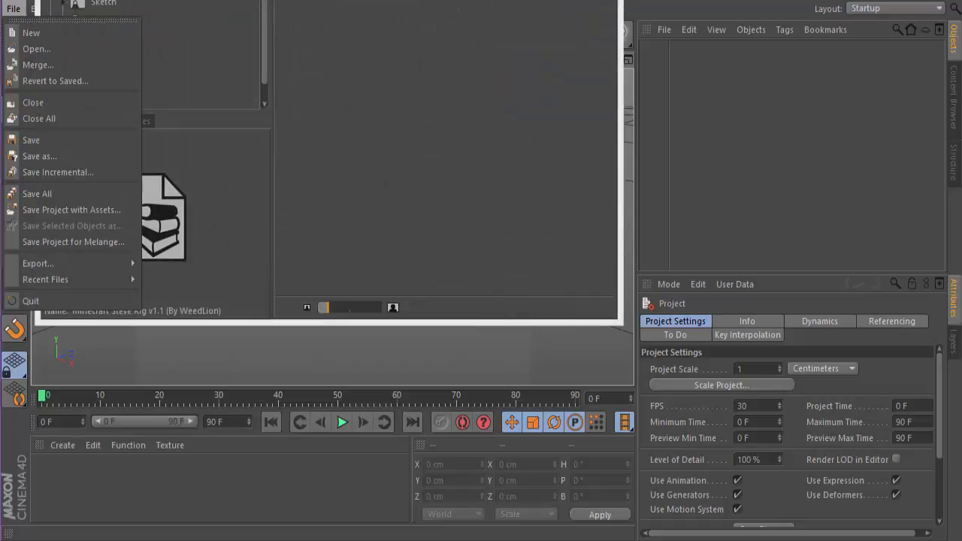
key(Escape)
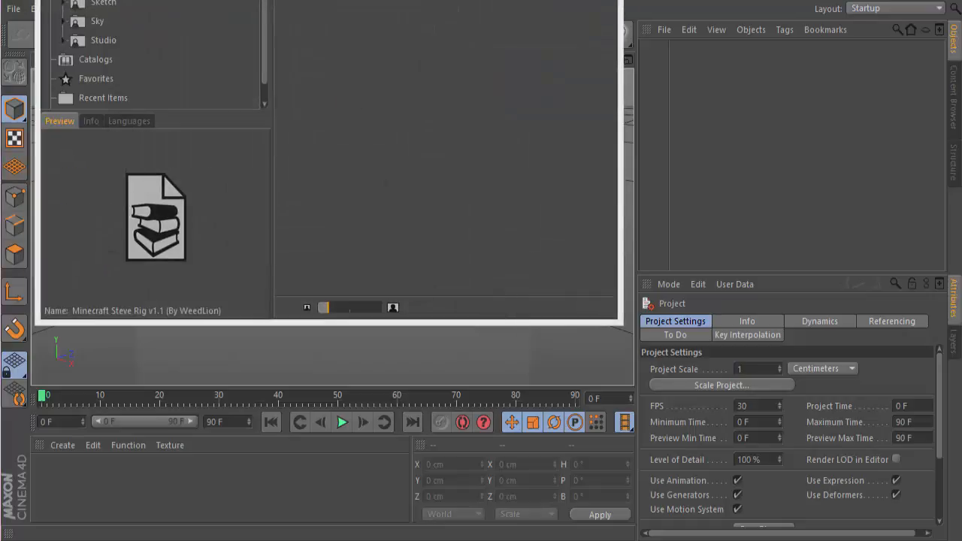
drag(273, 0, 225, 61)
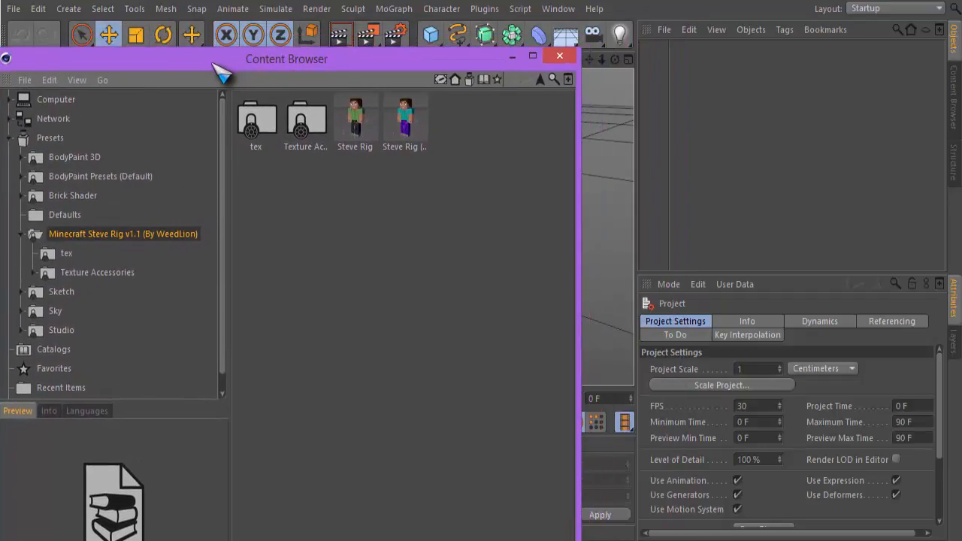
click(357, 151)
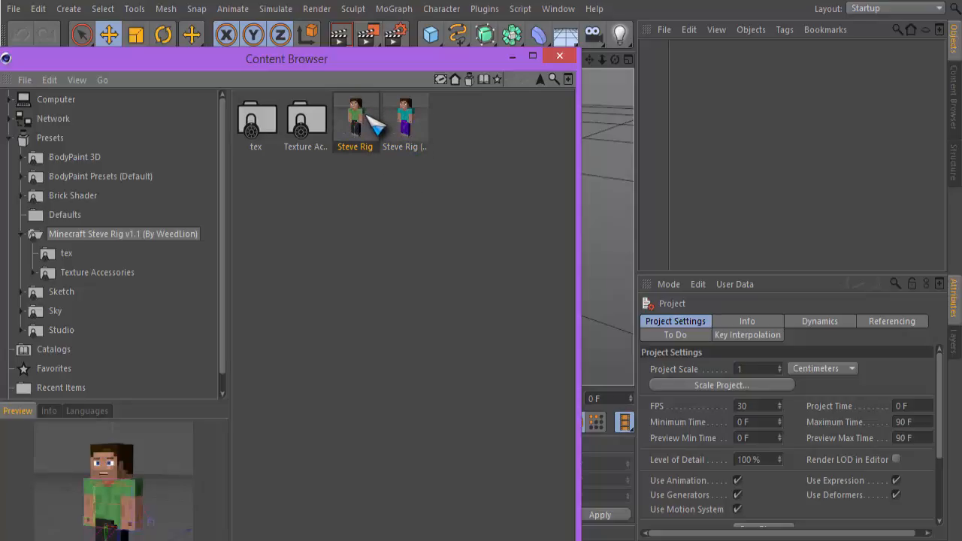
double_click(374, 126)
click(559, 56)
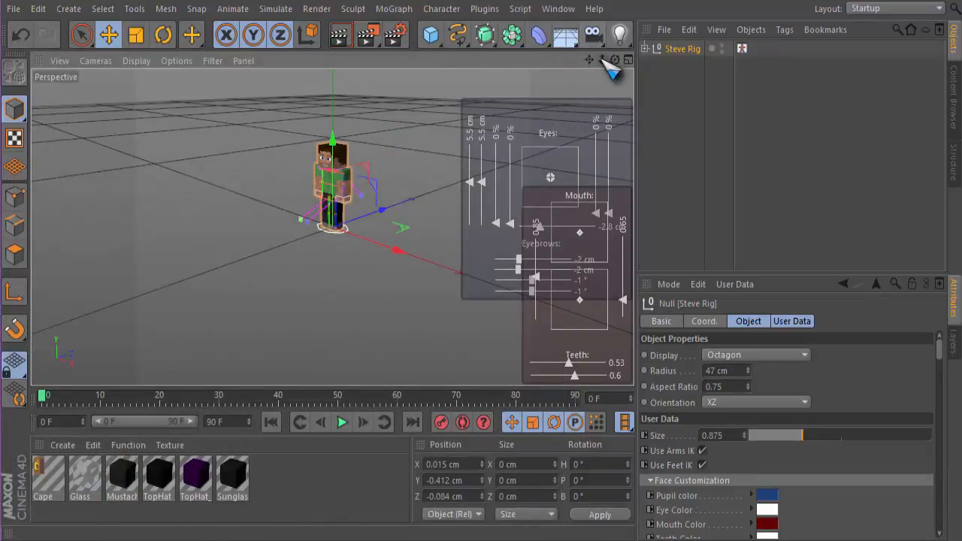
drag(602, 59, 636, 50)
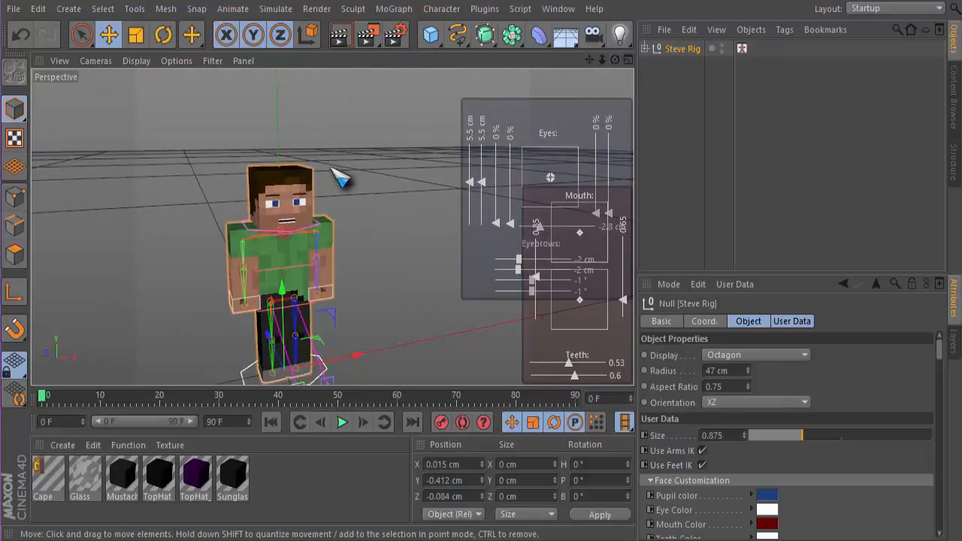
Assign unnamed (1).png from the Images folder as the Steve Rig's Second/Hat Layer Skin, accepting a copy at the project location.
click(413, 143)
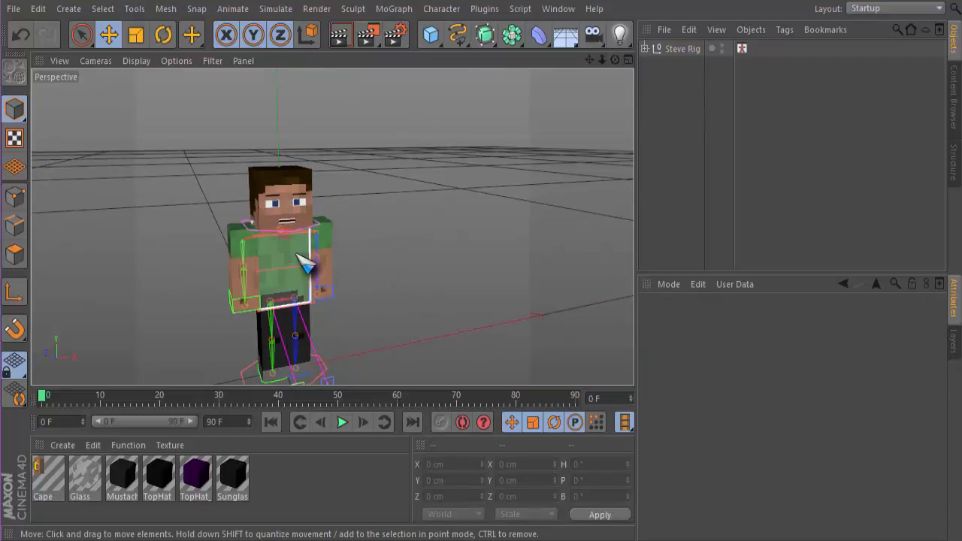
click(686, 50)
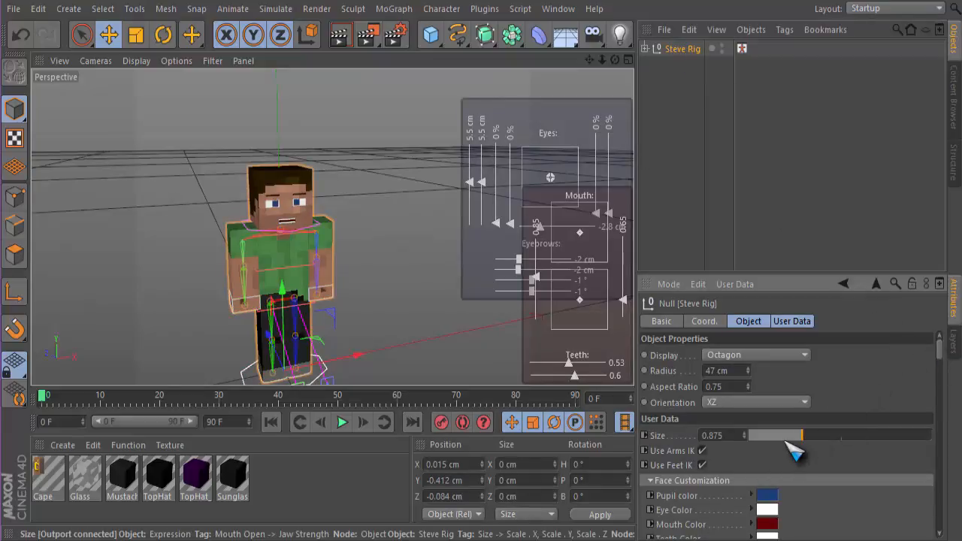
scroll(805, 396, down, 3)
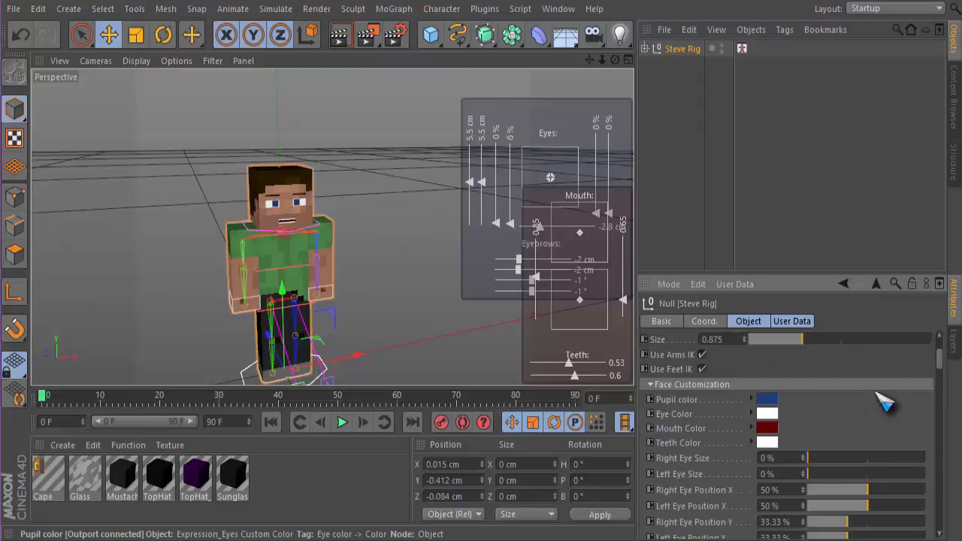
drag(949, 365, 933, 347)
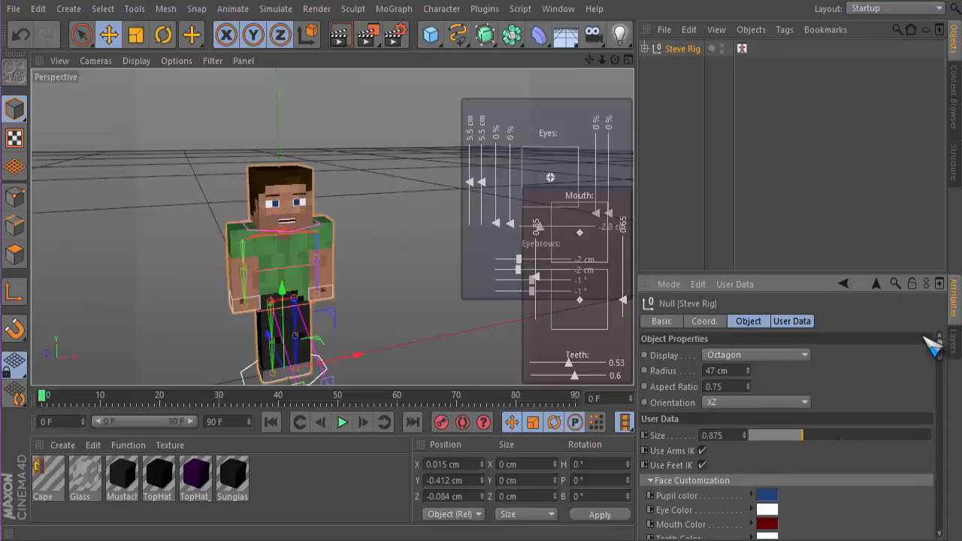
drag(932, 345, 939, 434)
click(920, 480)
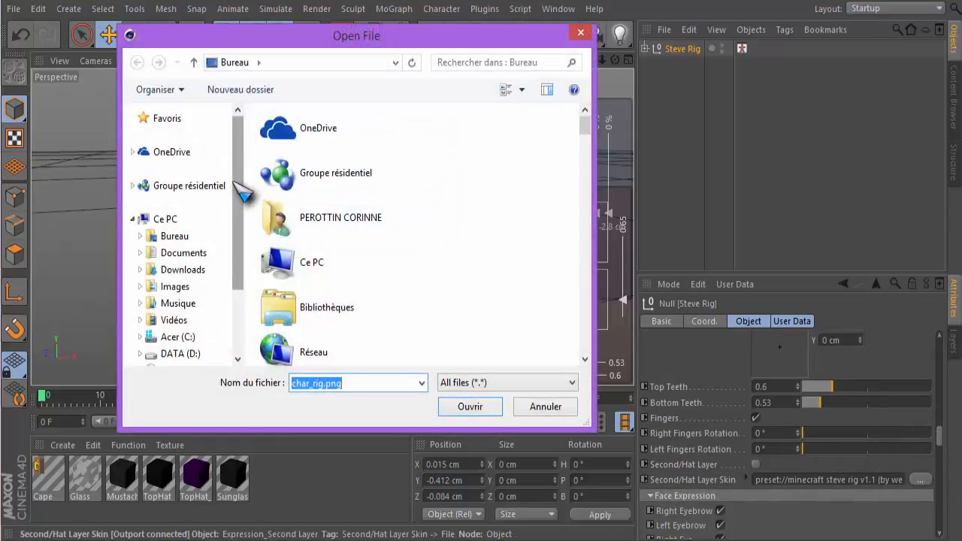
mouse_move(243, 189)
mouse_down()
mouse_move(241, 255)
mouse_move(243, 194)
mouse_up()
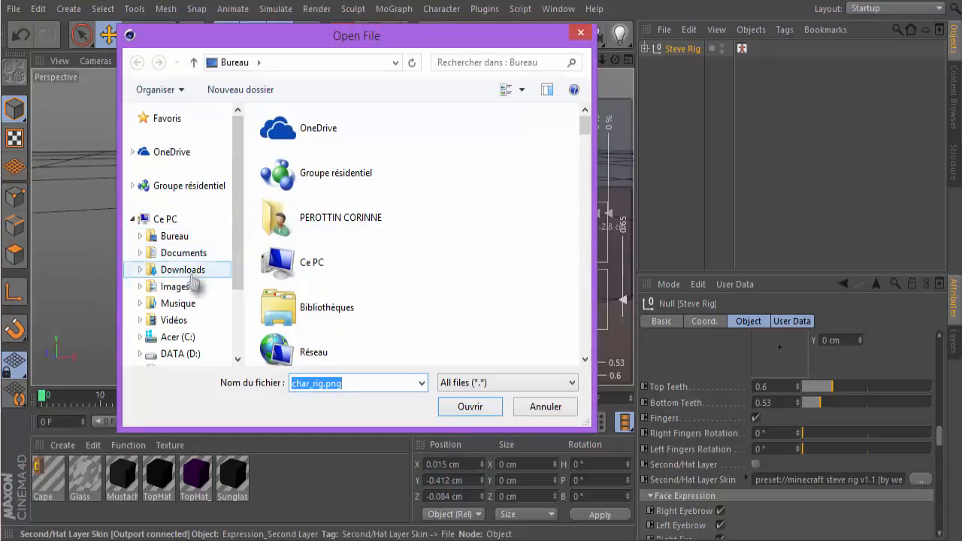
click(179, 286)
drag(585, 126, 584, 279)
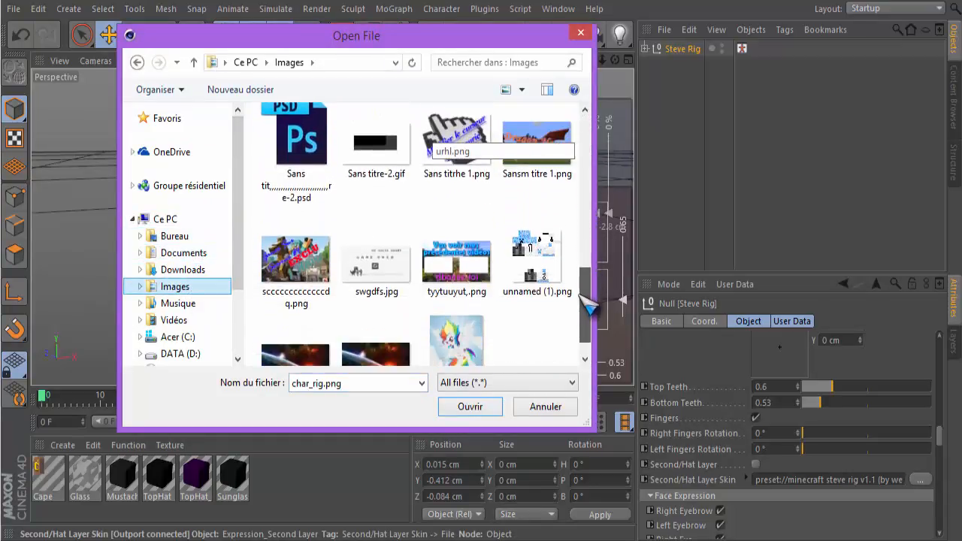
click(540, 261)
double_click(541, 263)
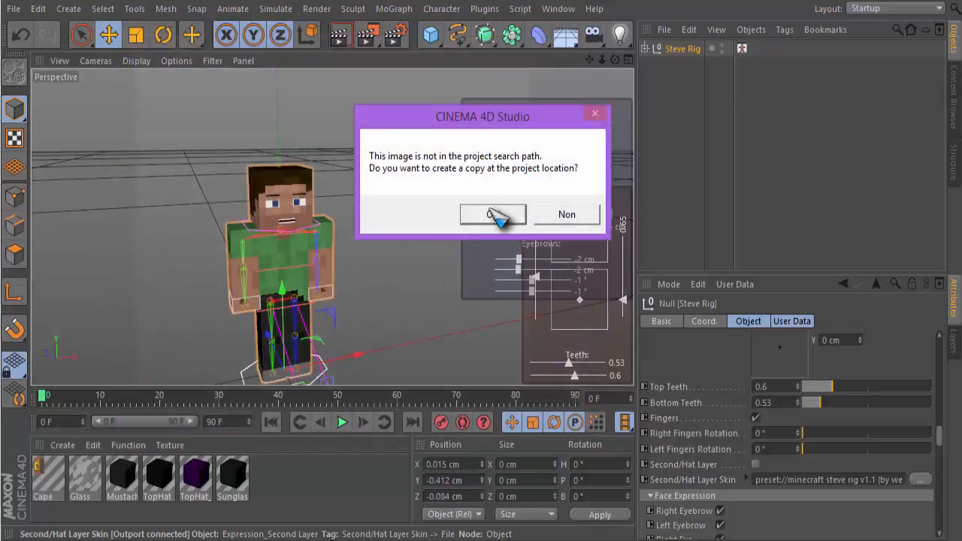
click(494, 215)
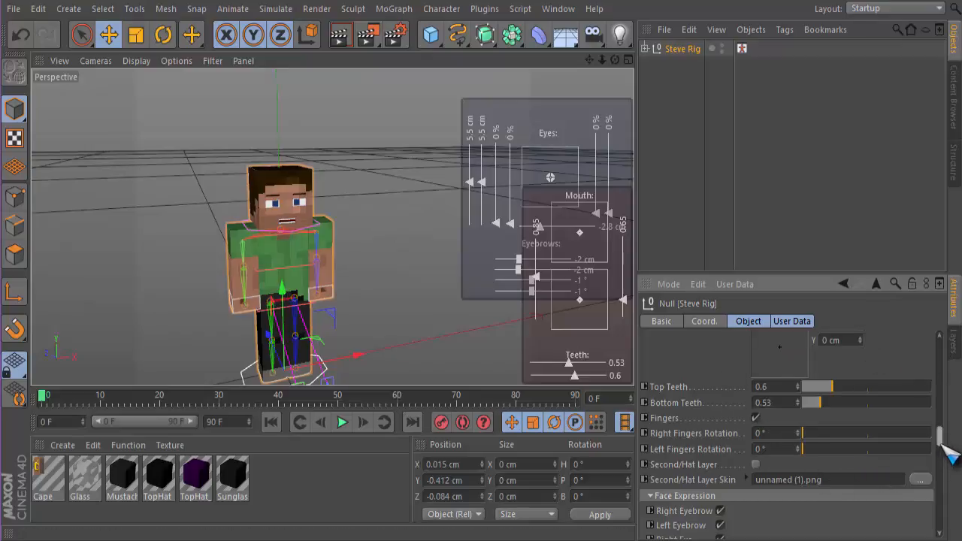
Set the Steve Rig's Size to 0.885 in its user data and deselect the rig.
drag(944, 445, 946, 344)
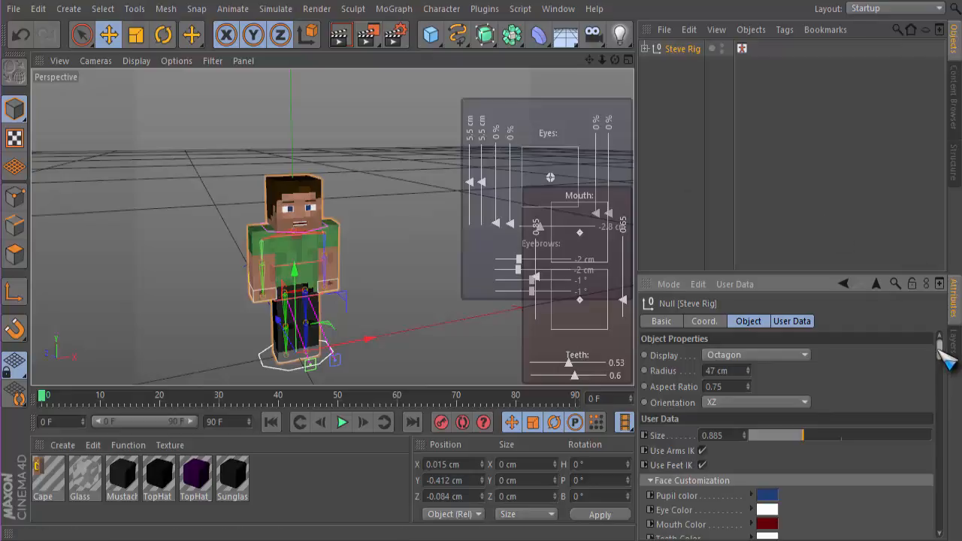
mouse_move(940, 350)
mouse_down()
mouse_move(945, 451)
mouse_move(945, 338)
mouse_up()
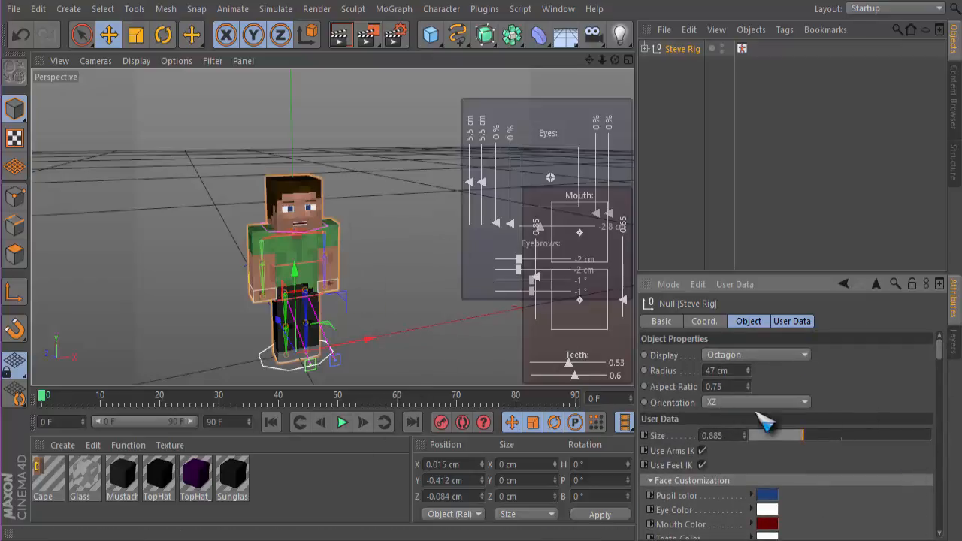
click(368, 216)
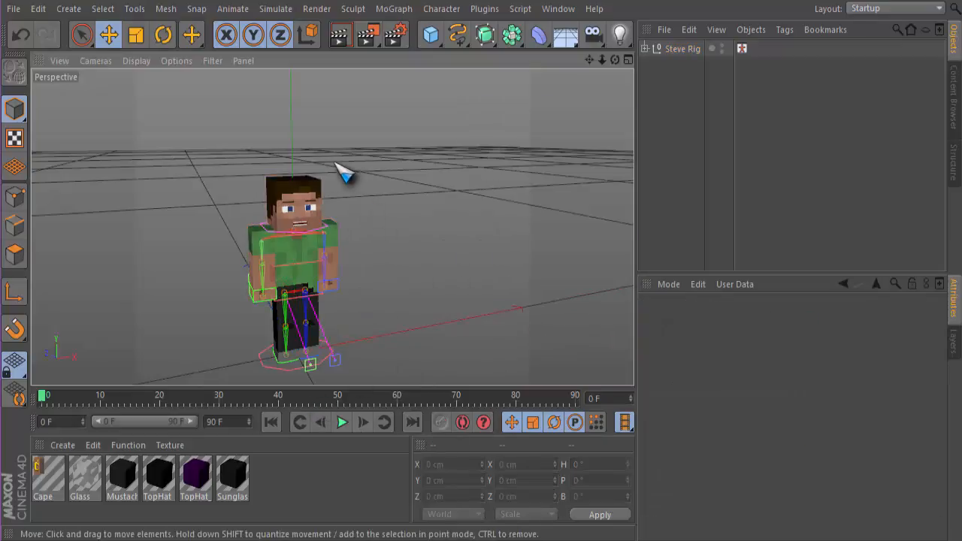
scroll(275, 236, up, 3)
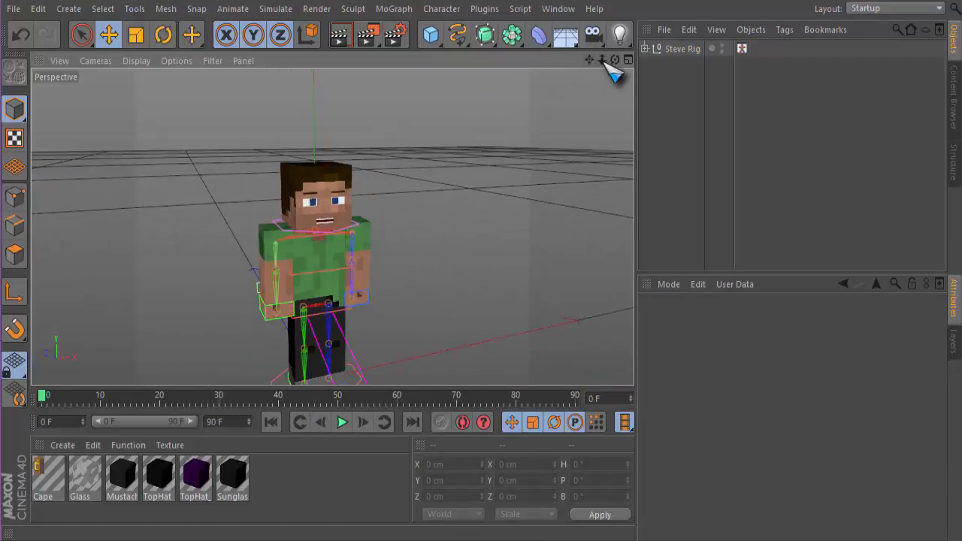
mouse_move(614, 62)
mouse_down()
mouse_move(588, 64)
mouse_move(628, 65)
mouse_move(635, 45)
mouse_move(602, 44)
mouse_move(610, 65)
mouse_move(641, 63)
mouse_move(613, 59)
mouse_up()
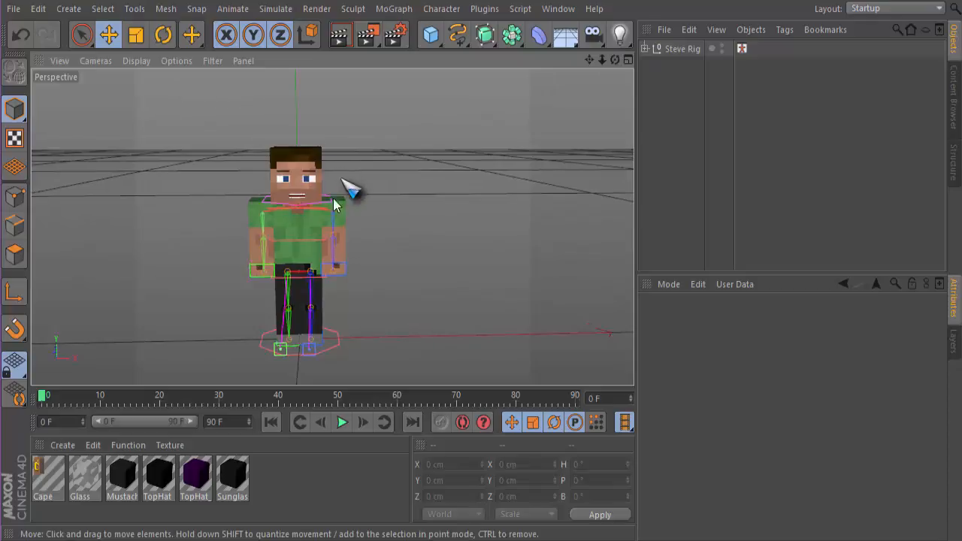
Load the Steve Rig (Custom Skin) preset from the Minecraft Steve Rig library and move it along X to about 142 cm.
click(14, 9)
click(30, 41)
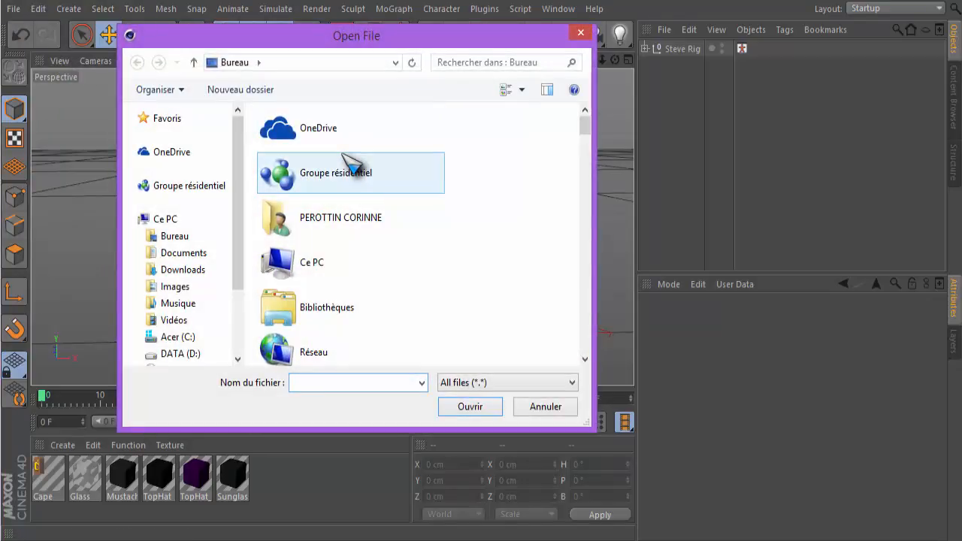
click(212, 238)
drag(585, 144, 594, 279)
click(458, 240)
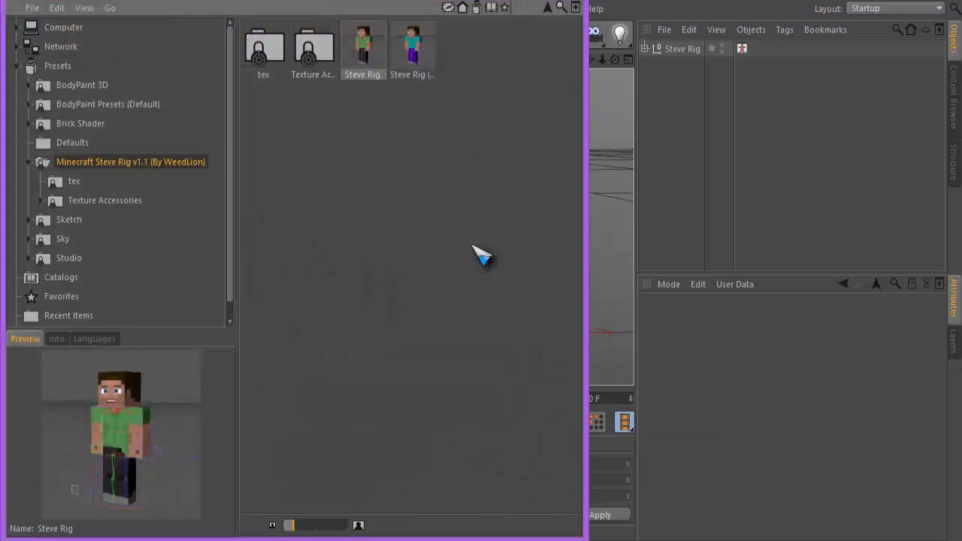
drag(293, 0, 391, 144)
double_click(525, 218)
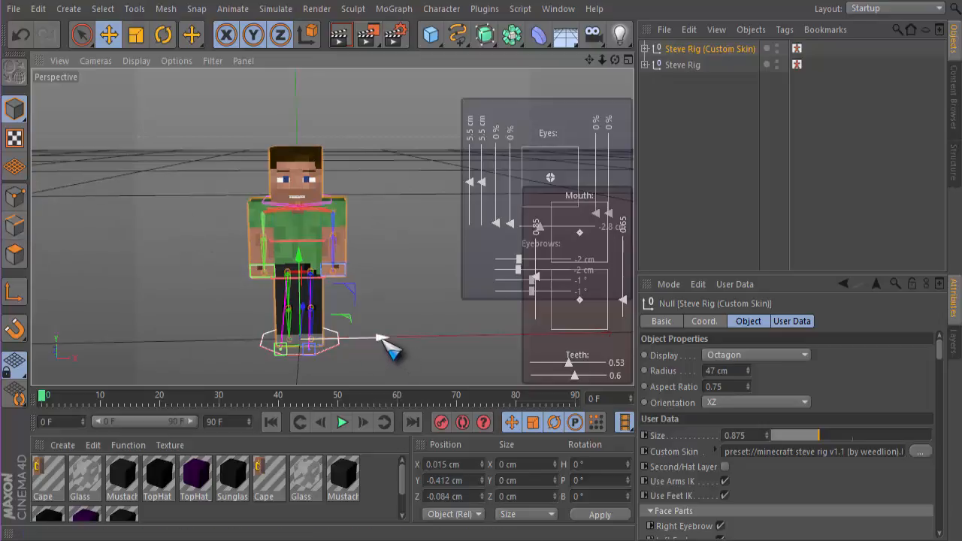
drag(394, 344, 528, 342)
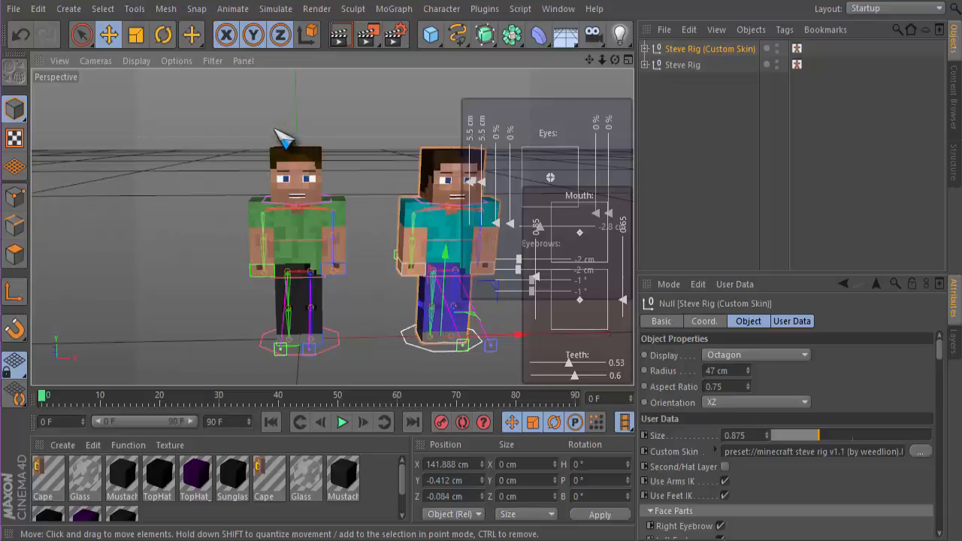
click(305, 88)
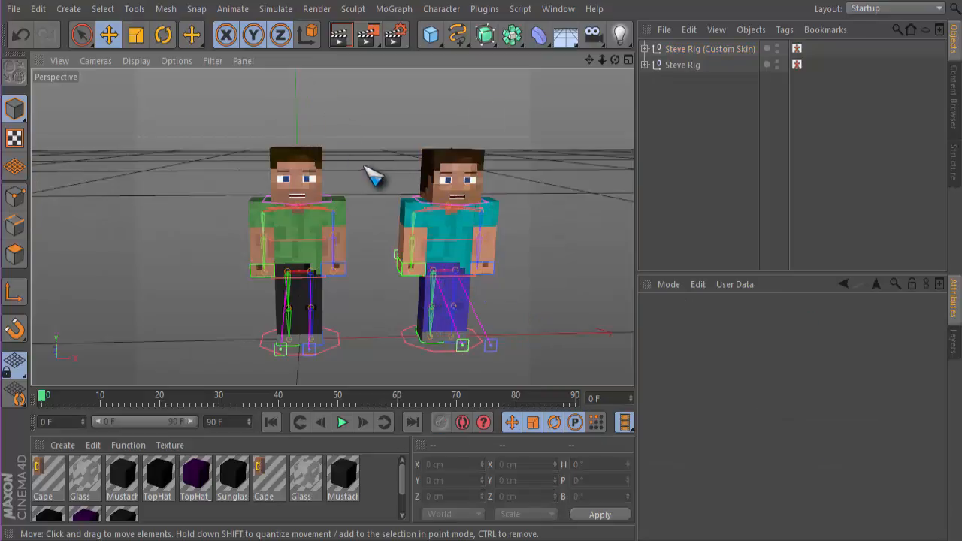
Select the green-shirted Steve Rig and shift it slightly to about X -2.4 cm, Y 0.1 cm.
drag(589, 59, 554, 61)
drag(333, 227, 333, 226)
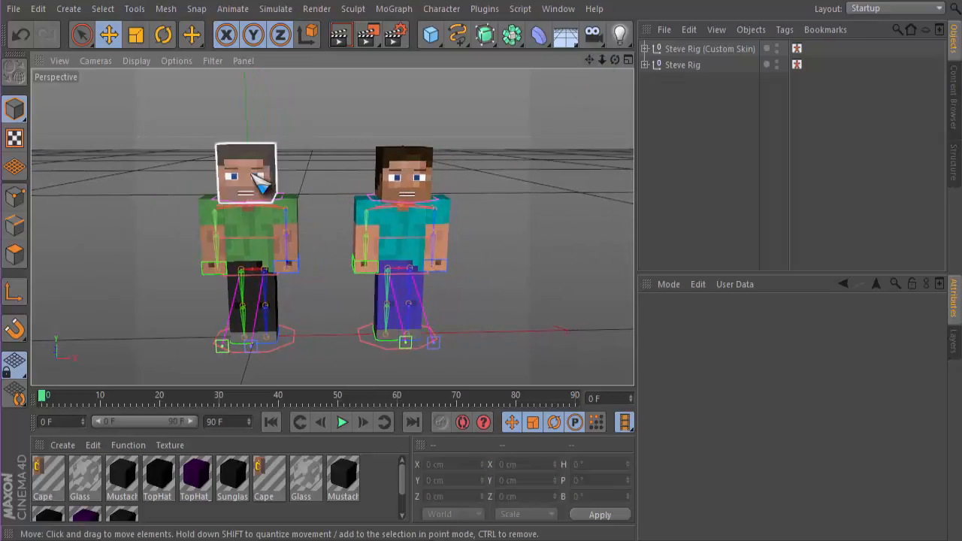
scroll(241, 189, up, 5)
scroll(261, 110, up, 3)
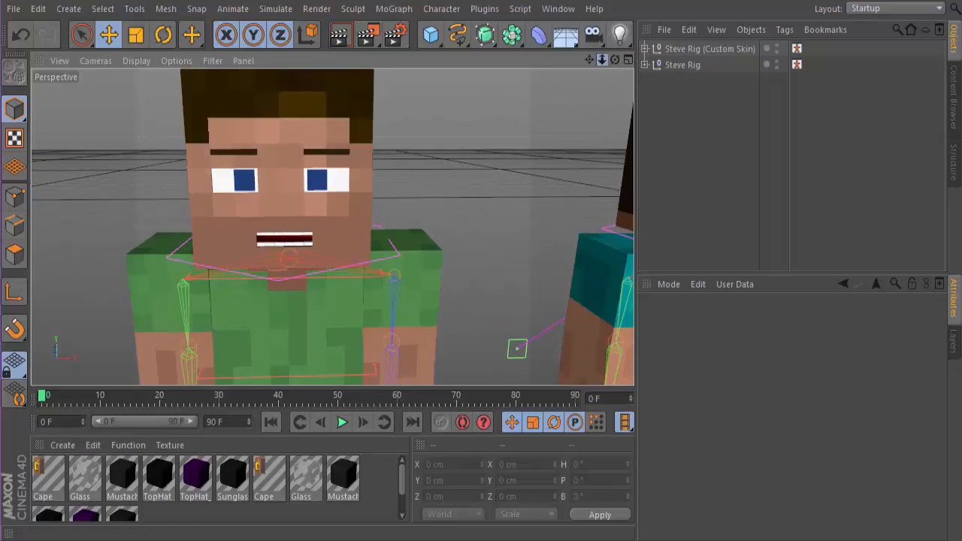
drag(603, 59, 606, 79)
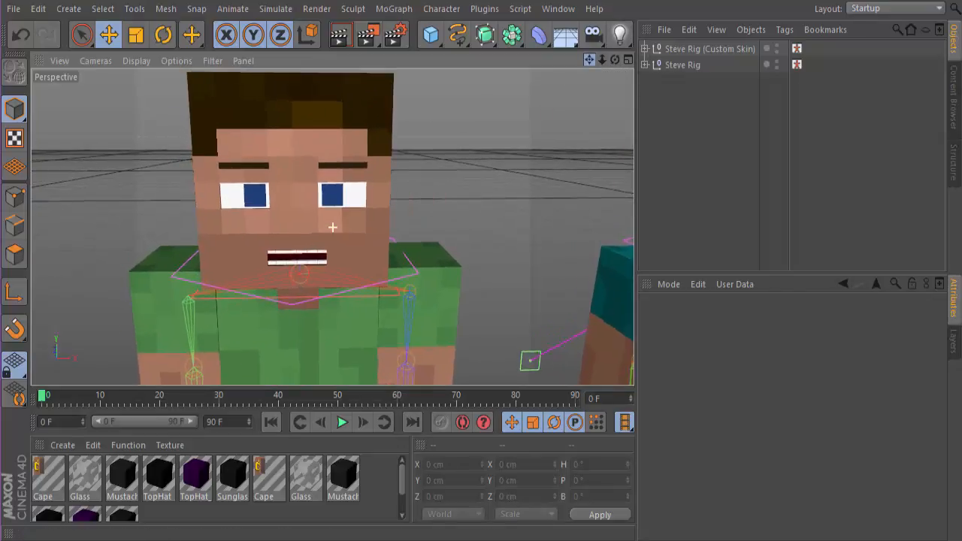
drag(332, 227, 347, 238)
click(684, 68)
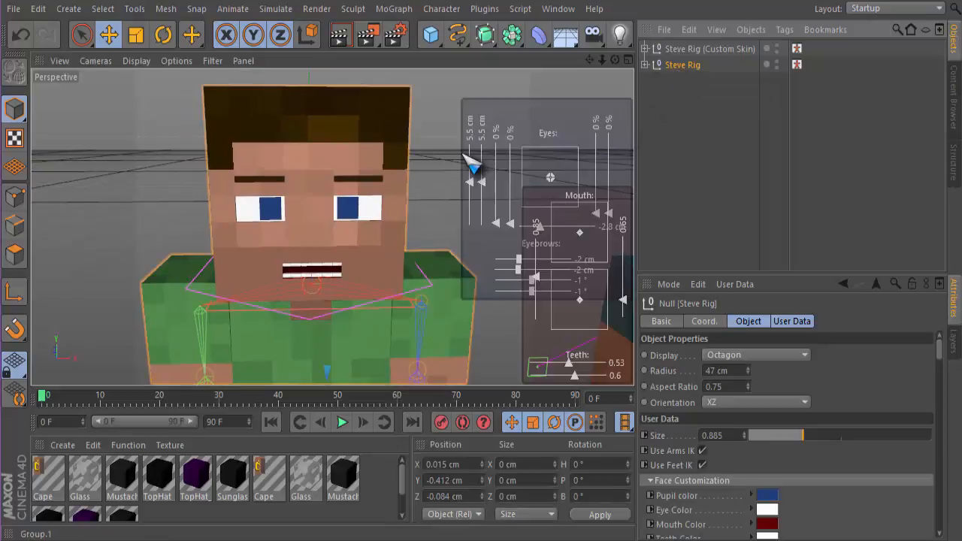
drag(526, 121, 515, 118)
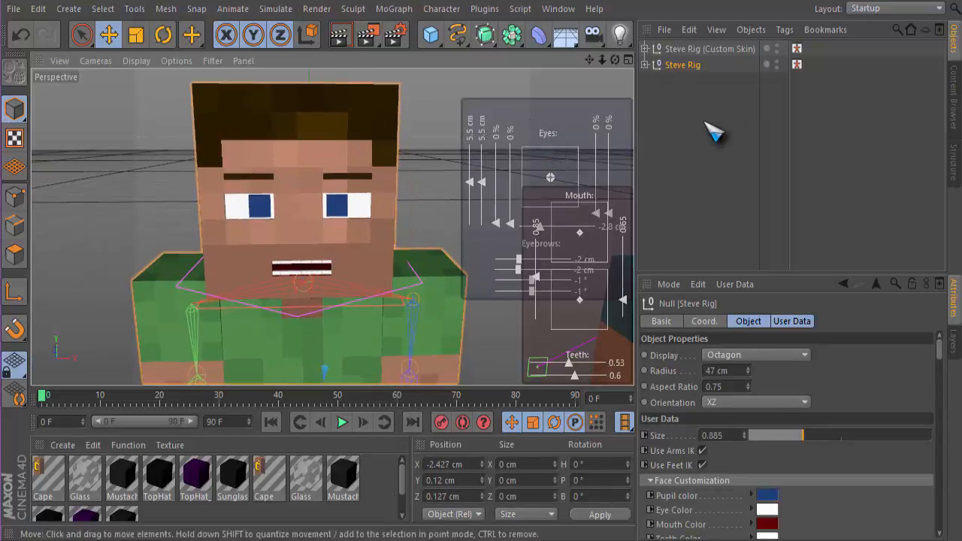
click(685, 66)
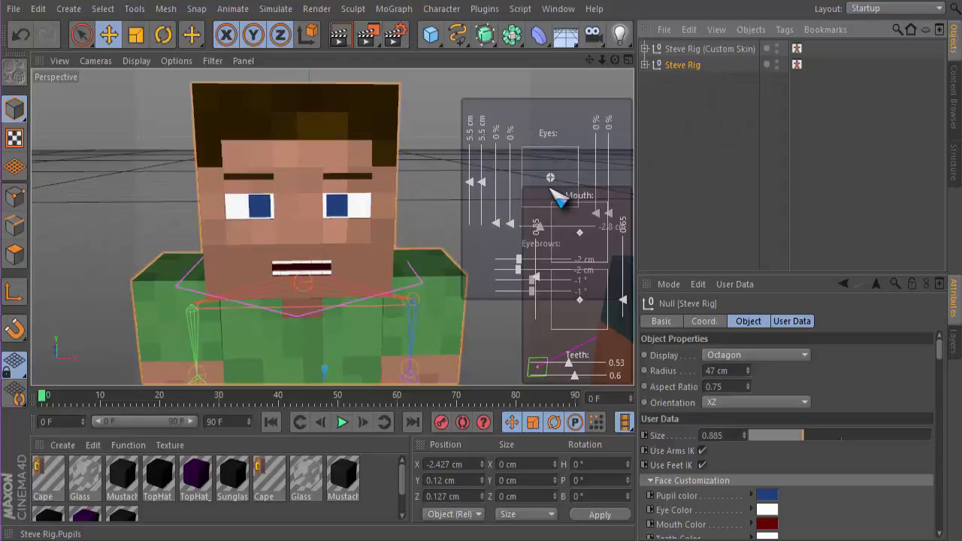
Set the Steve Rig's right pupil size to 4.4 cm and left to 4.45 cm, and move the Mouth control to its box's upper-left corner.
mouse_move(551, 177)
mouse_down()
mouse_move(550, 149)
mouse_move(564, 188)
mouse_move(555, 177)
mouse_move(557, 192)
mouse_move(549, 176)
mouse_up()
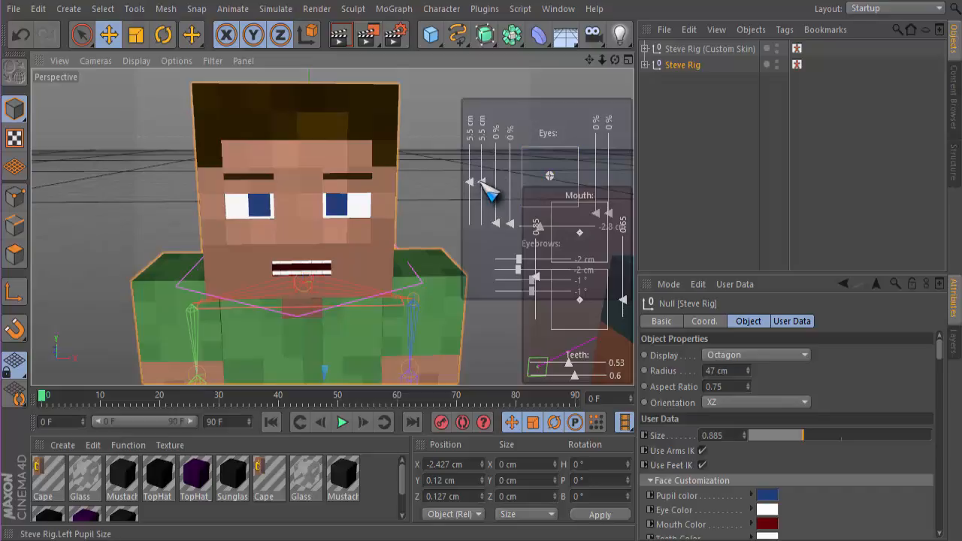
drag(489, 192, 504, 272)
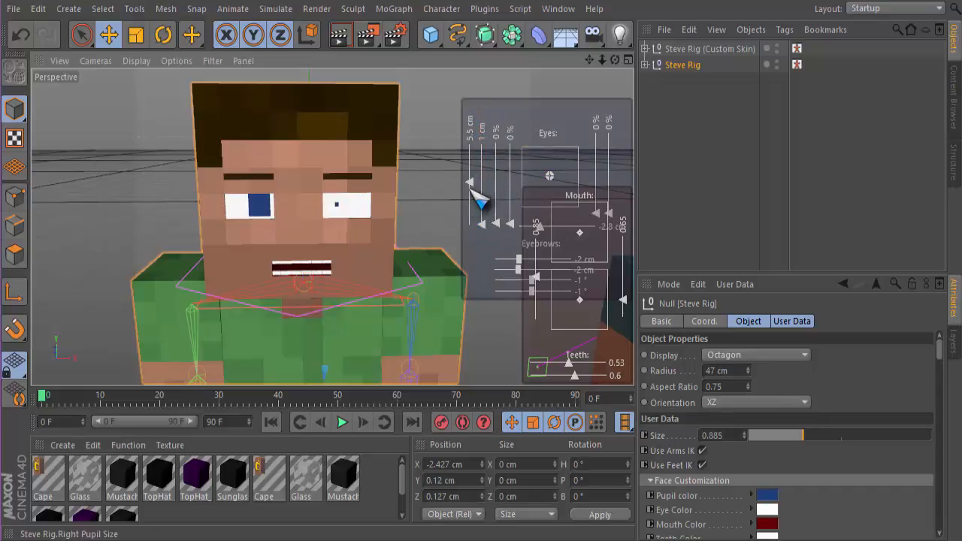
drag(490, 233, 474, 191)
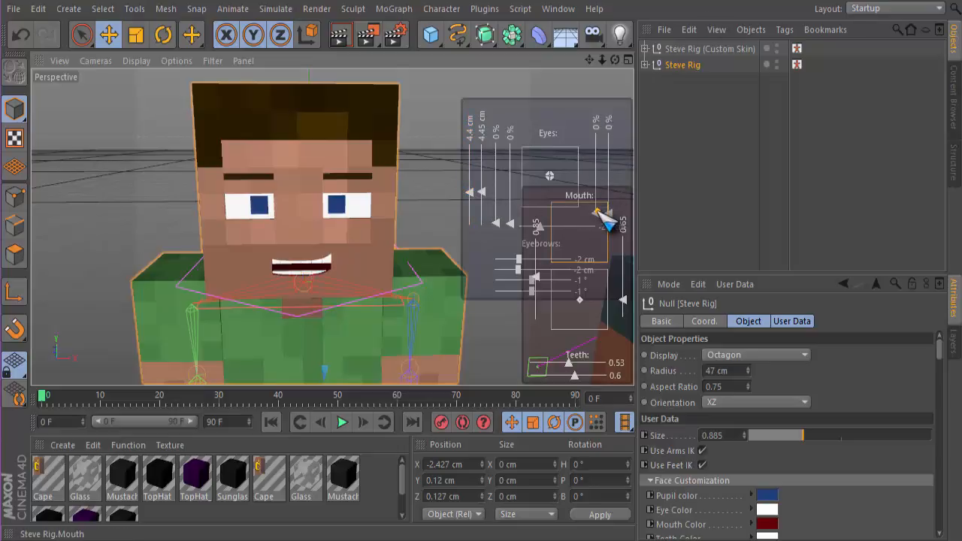
drag(598, 211, 533, 184)
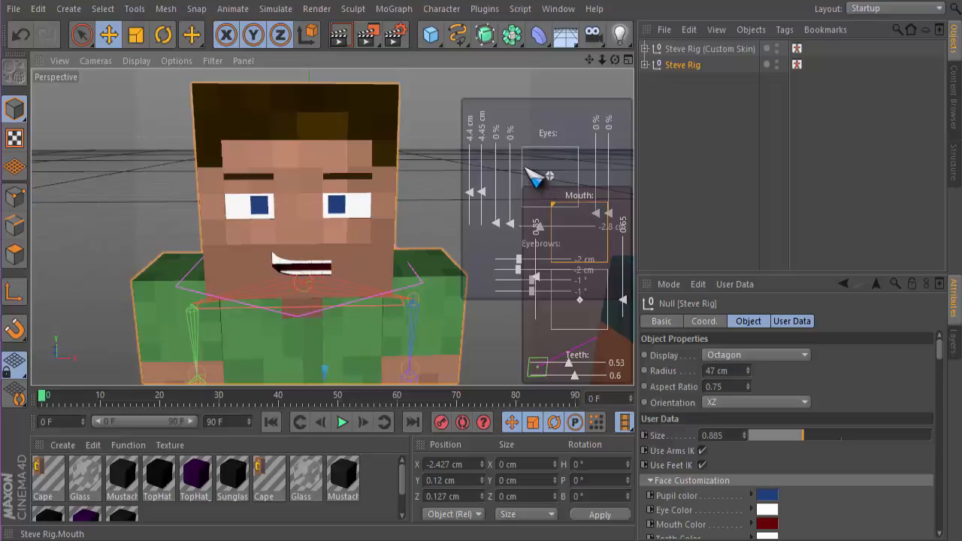
Move the Mouth control slightly inward, then set the eyebrow placements to -1.9 cm and -1.75 cm and both eyebrow rotations to -10°.
mouse_move(584, 198)
mouse_down()
mouse_move(580, 366)
mouse_move(569, 380)
mouse_move(479, 393)
mouse_move(736, 354)
mouse_move(695, 262)
mouse_move(593, 227)
mouse_move(587, 240)
mouse_move(580, 216)
mouse_up()
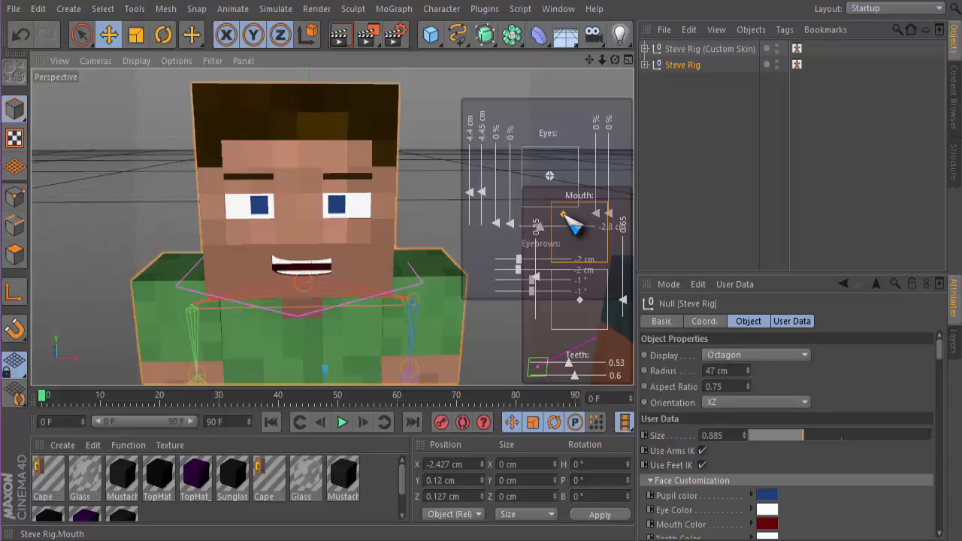
mouse_move(609, 214)
mouse_down()
mouse_move(610, 168)
mouse_move(616, 233)
mouse_move(604, 128)
mouse_move(613, 260)
mouse_move(611, 121)
mouse_move(606, 204)
mouse_move(601, 113)
mouse_move(615, 212)
mouse_move(617, 181)
mouse_move(613, 225)
mouse_up()
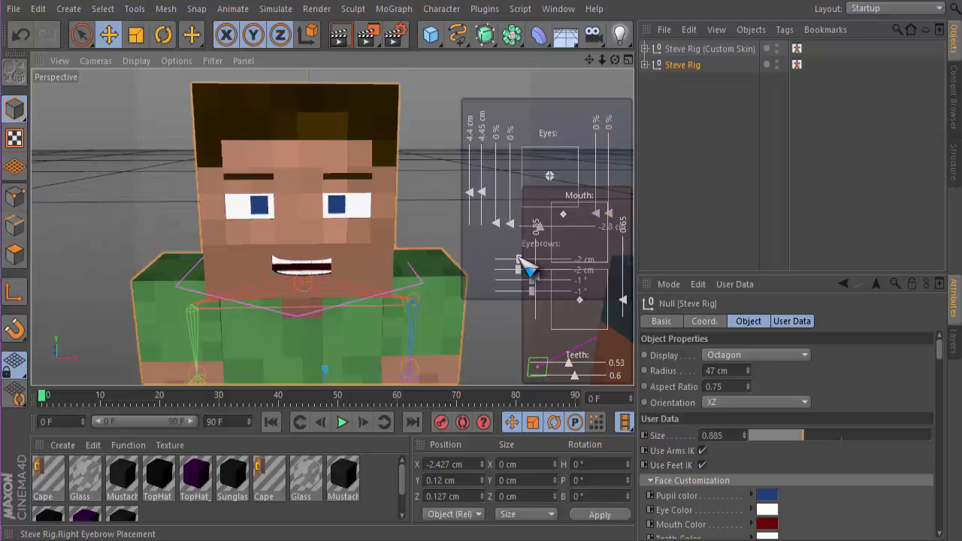
drag(518, 257, 528, 276)
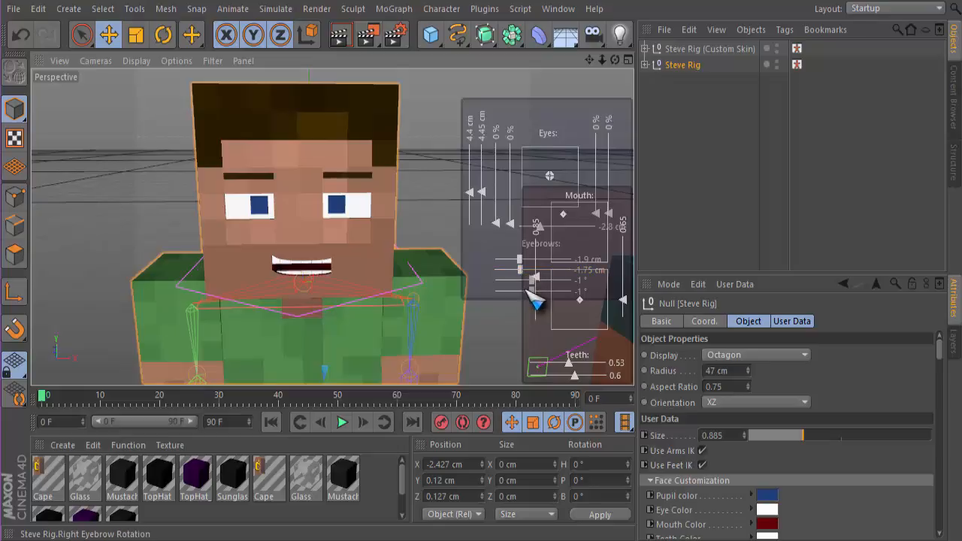
mouse_move(527, 293)
mouse_down()
mouse_move(518, 281)
mouse_move(576, 283)
mouse_move(521, 287)
mouse_up()
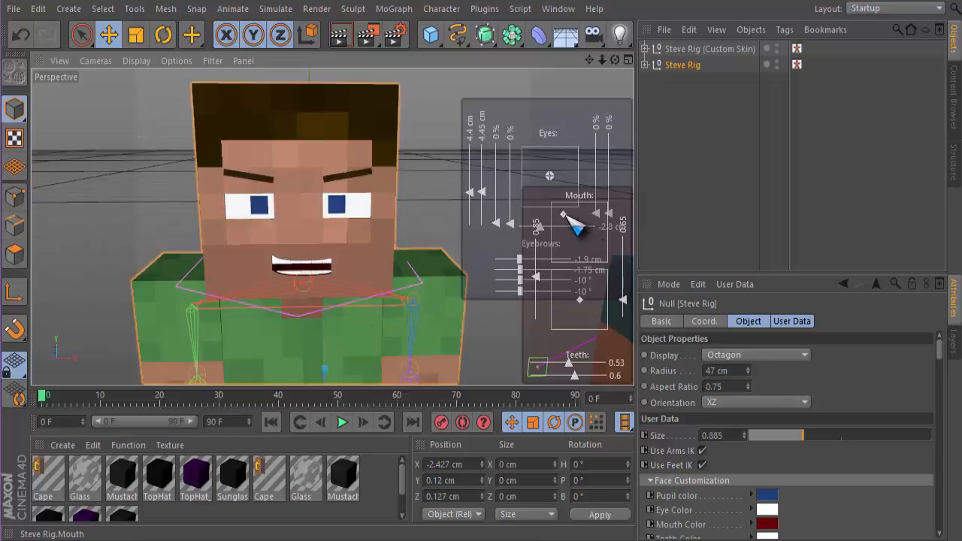
Move the Mouth control near the upper-left corner of its box and shift the Mouth Placement control slightly left.
drag(567, 215, 507, 213)
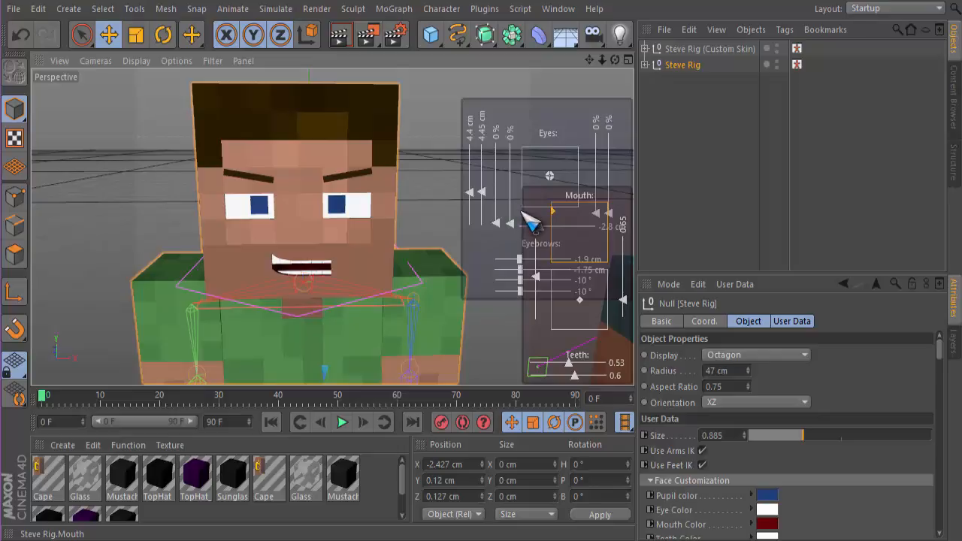
drag(534, 210, 560, 205)
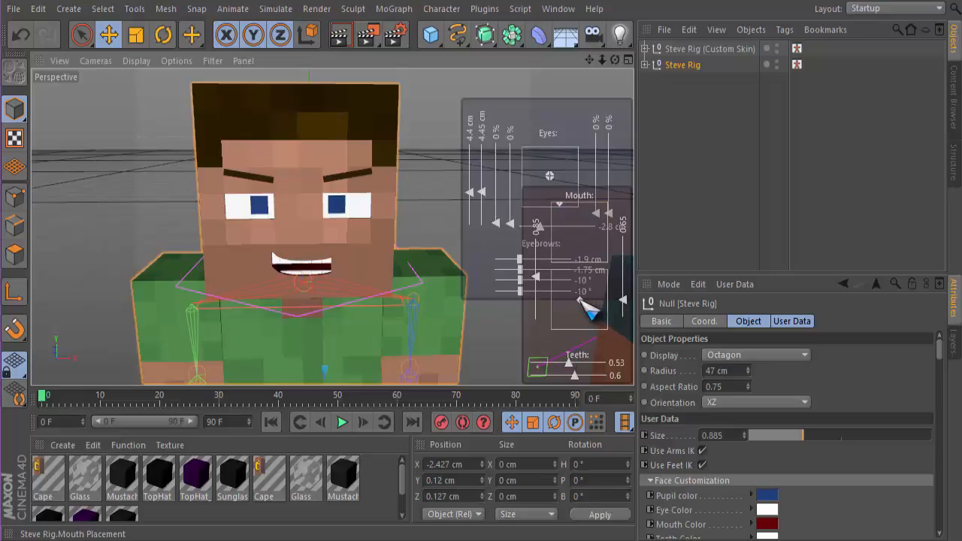
mouse_move(582, 300)
mouse_down()
mouse_move(585, 77)
mouse_move(579, 322)
mouse_move(580, 295)
mouse_move(581, 304)
mouse_up()
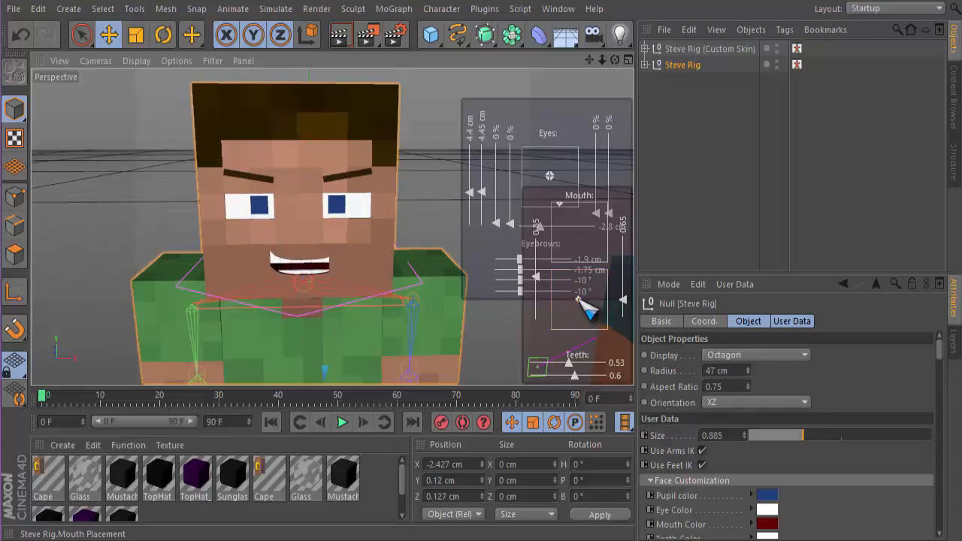
Set the green-shirted Steve Rig's Mouth Open to 0.43 and its Bottom Teeth to 0.6.
mouse_move(623, 302)
mouse_down()
mouse_move(629, 277)
mouse_move(634, 316)
mouse_up()
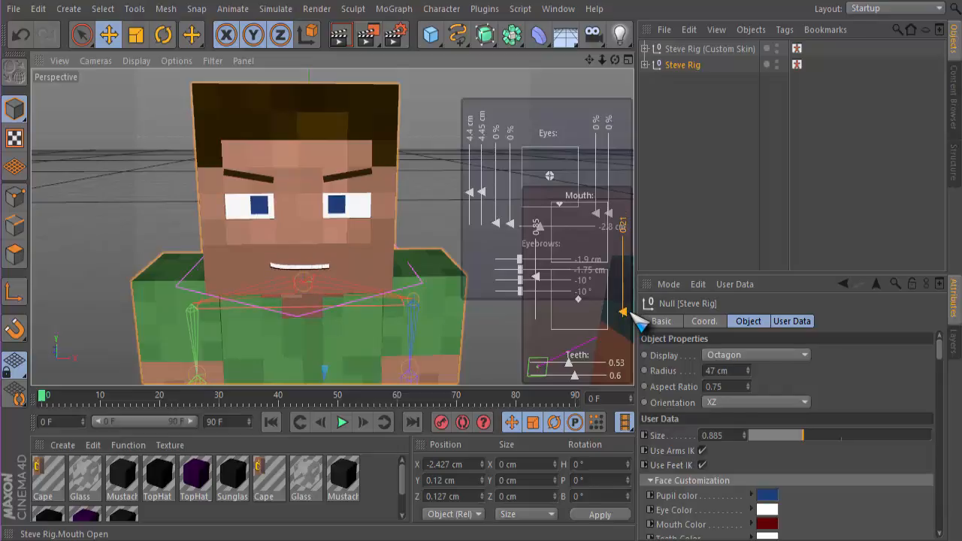
drag(634, 316, 657, 122)
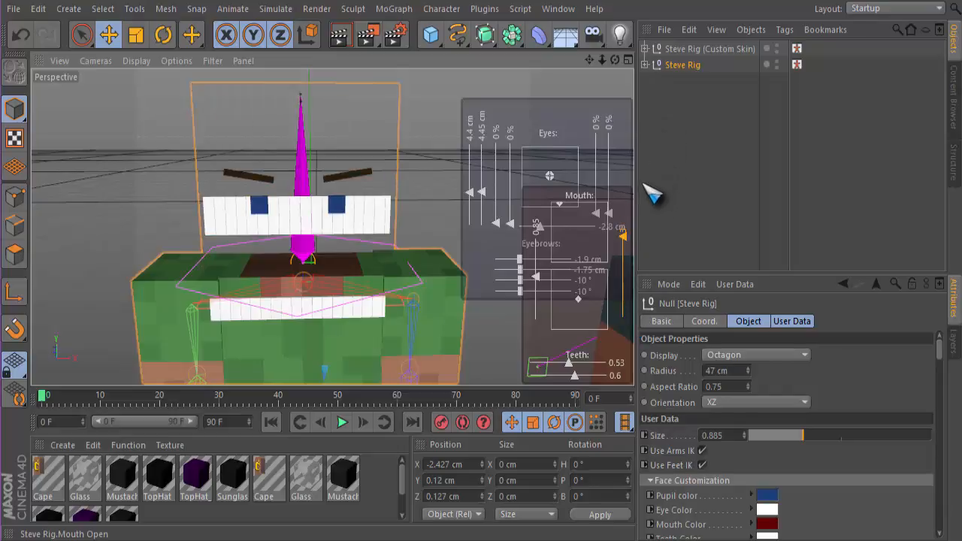
drag(624, 238, 624, 307)
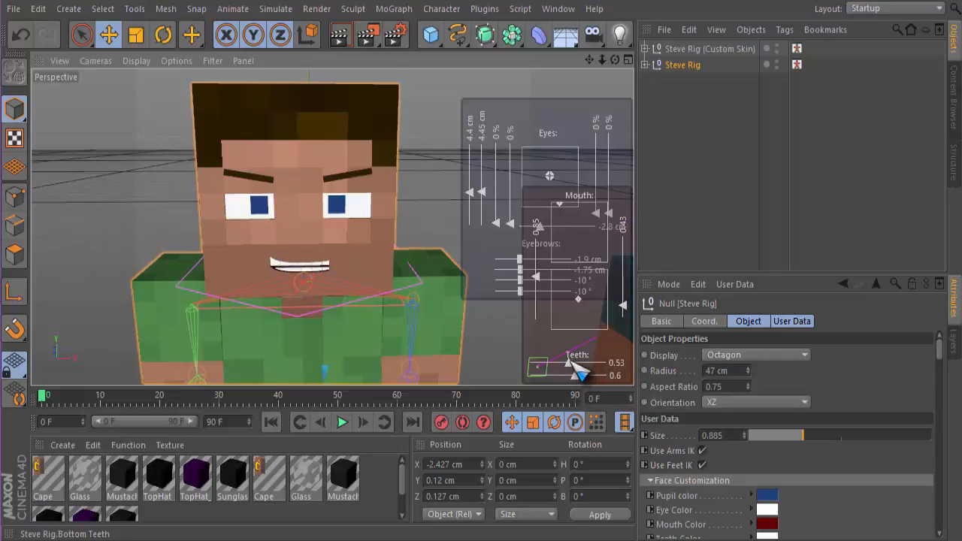
drag(573, 365, 561, 360)
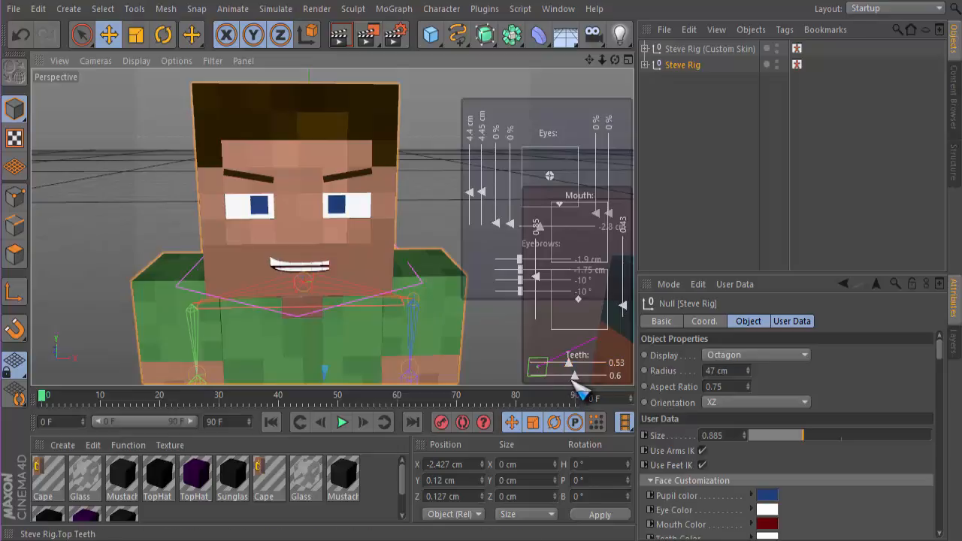
drag(572, 365, 579, 366)
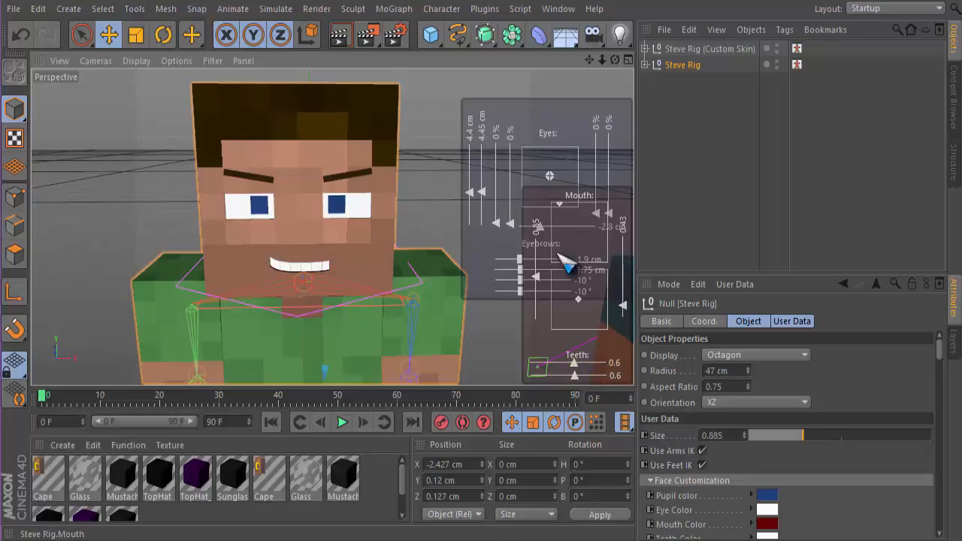
Select the Steve Rig (Custom Skin) and shift its Pupils control slightly left and down.
scroll(404, 250, down, 5)
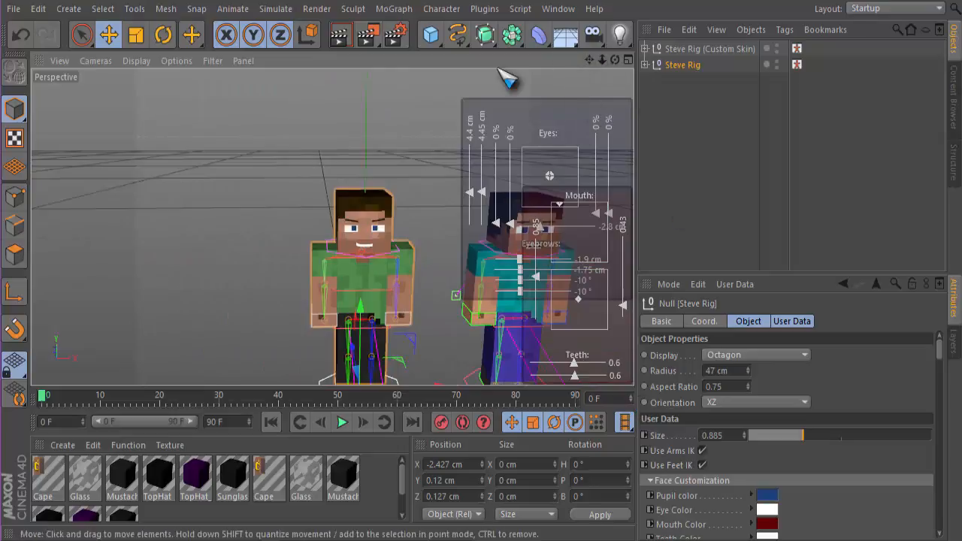
click(695, 49)
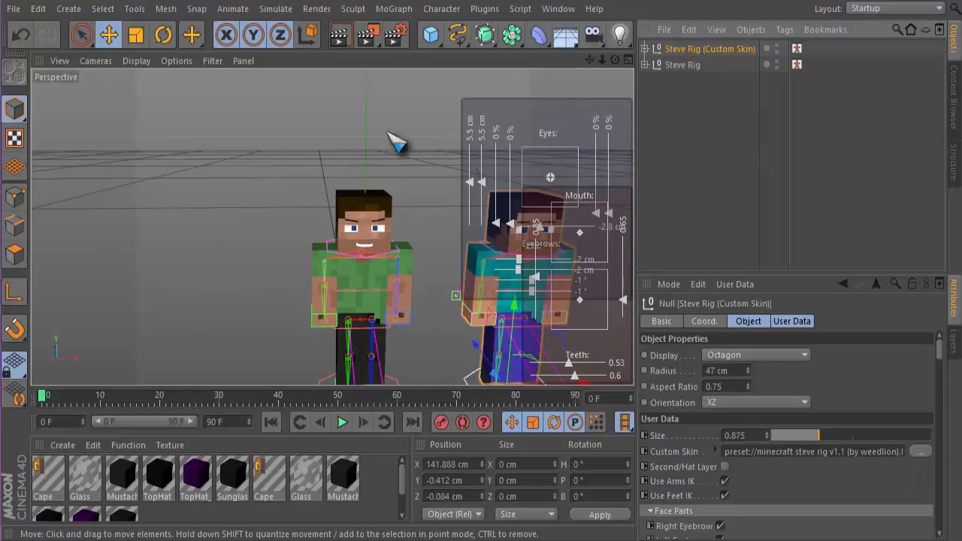
drag(589, 60, 393, 27)
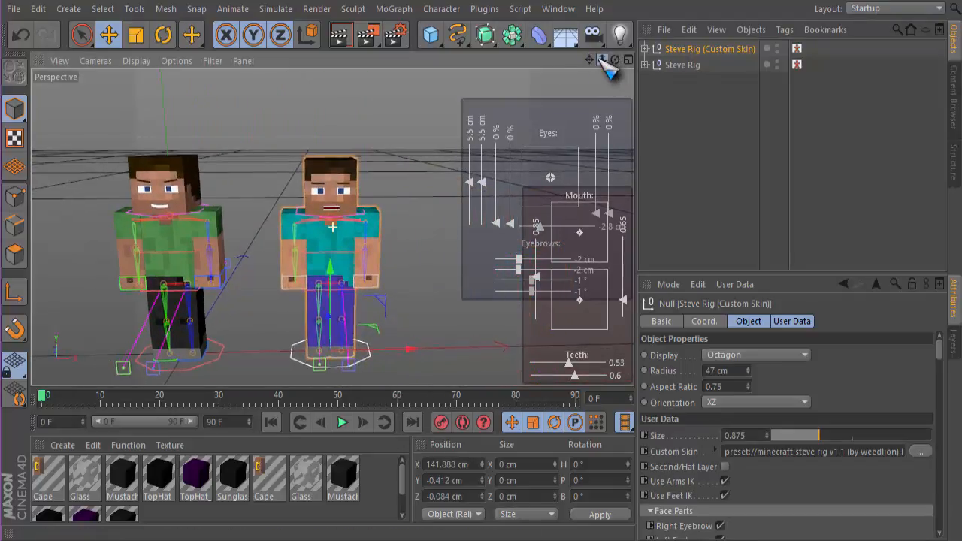
drag(602, 59, 711, 60)
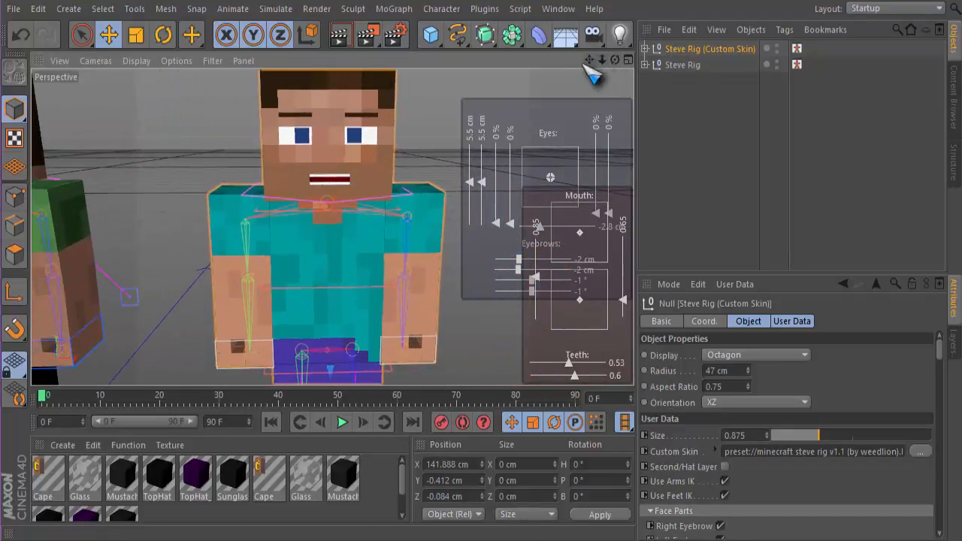
drag(589, 59, 589, 94)
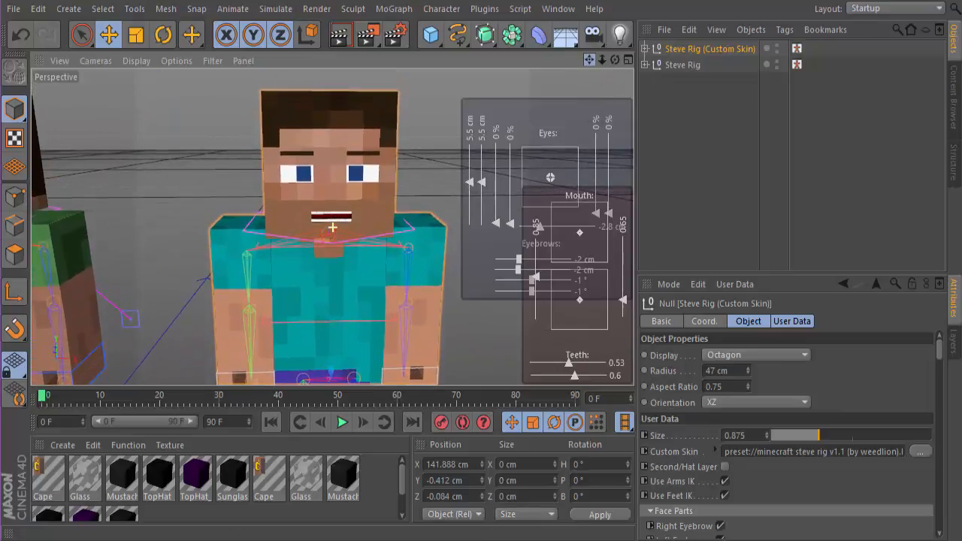
drag(603, 60, 579, 100)
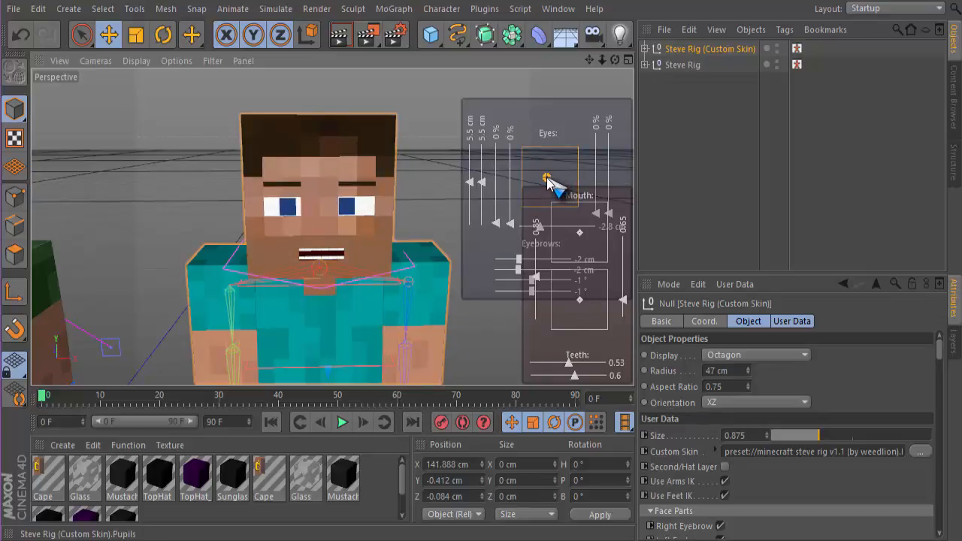
drag(553, 178, 548, 185)
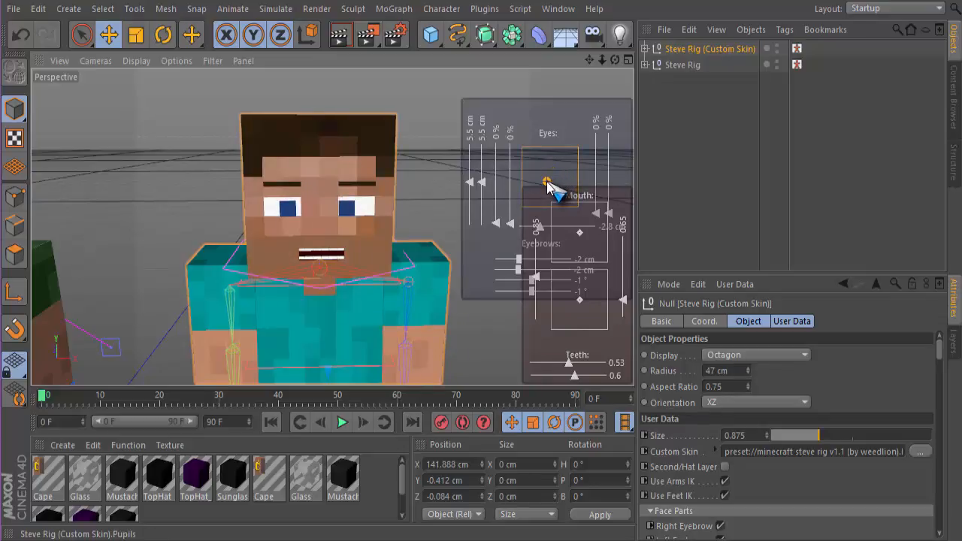
Try a right pupil size of 2.45 cm and a left pupil size of 5.9 cm on the custom-skin rig.
drag(482, 182, 475, 235)
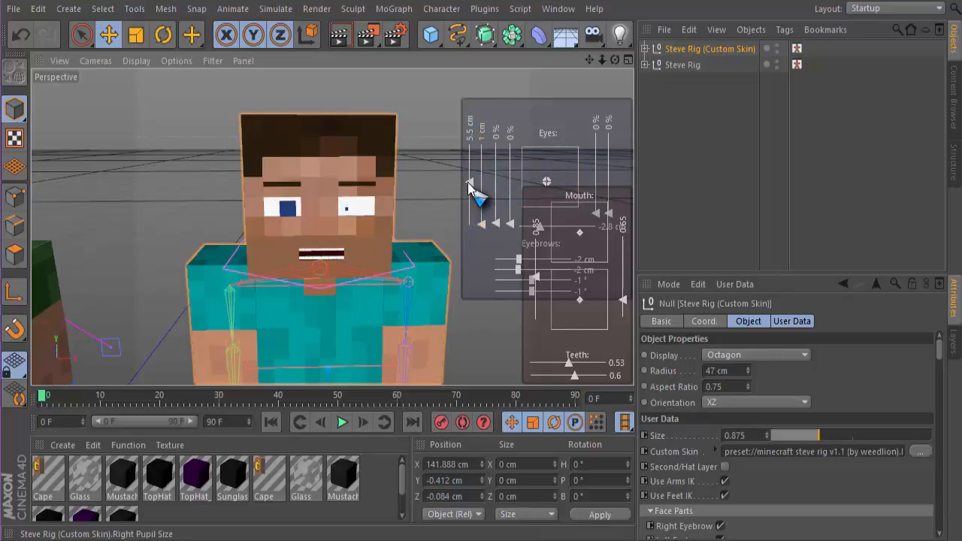
drag(469, 183, 469, 194)
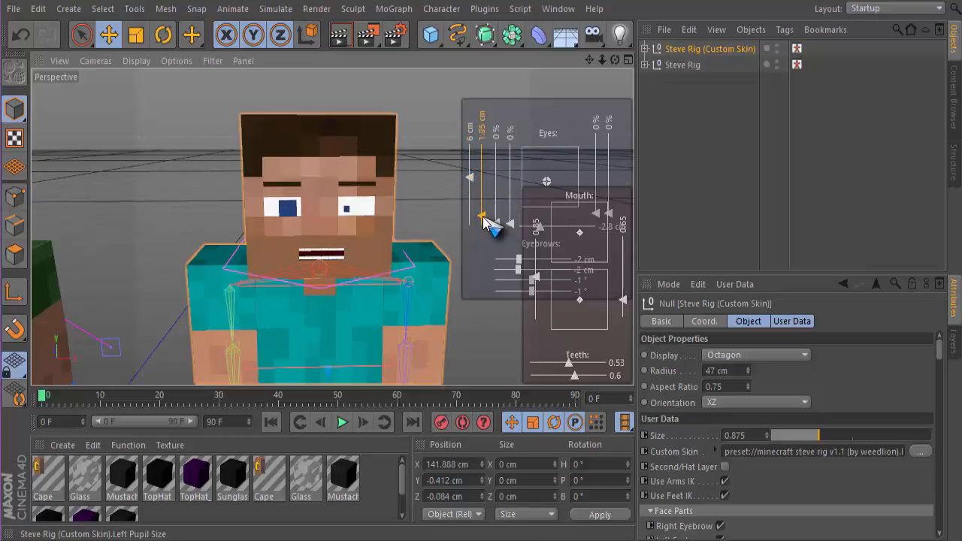
drag(485, 193, 475, 217)
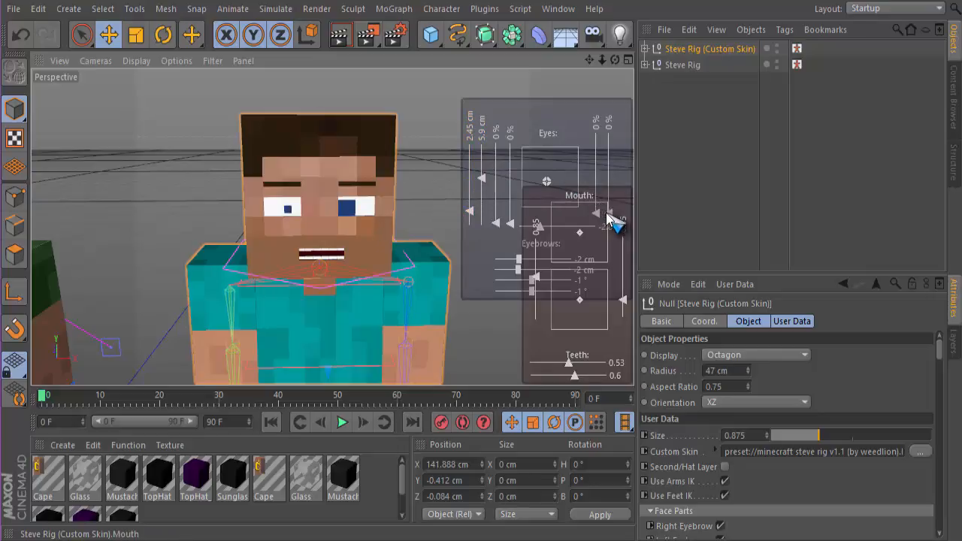
Raise the custom-skin rig's Right Bottom Eyelid to 42% and move its Pupils control slightly right and up.
drag(607, 180, 622, 324)
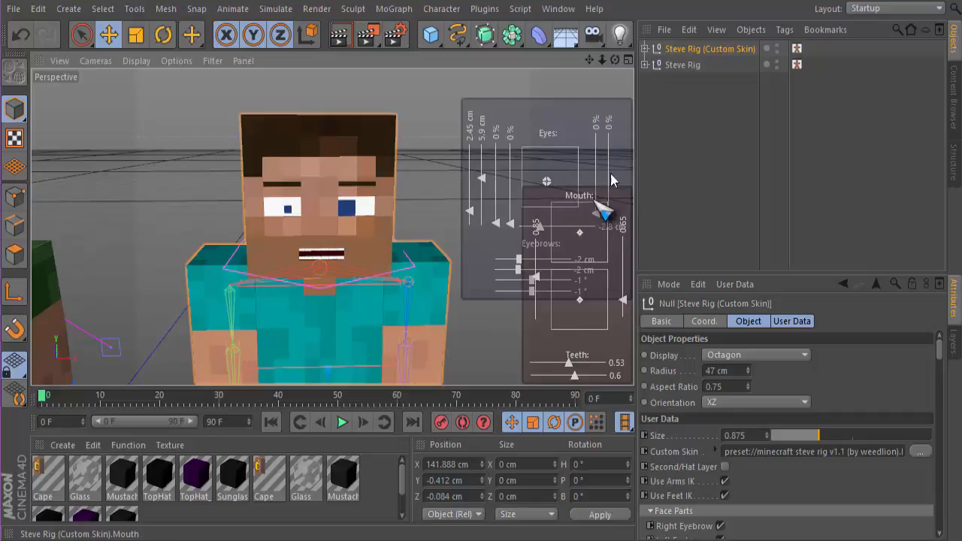
drag(596, 213, 596, 181)
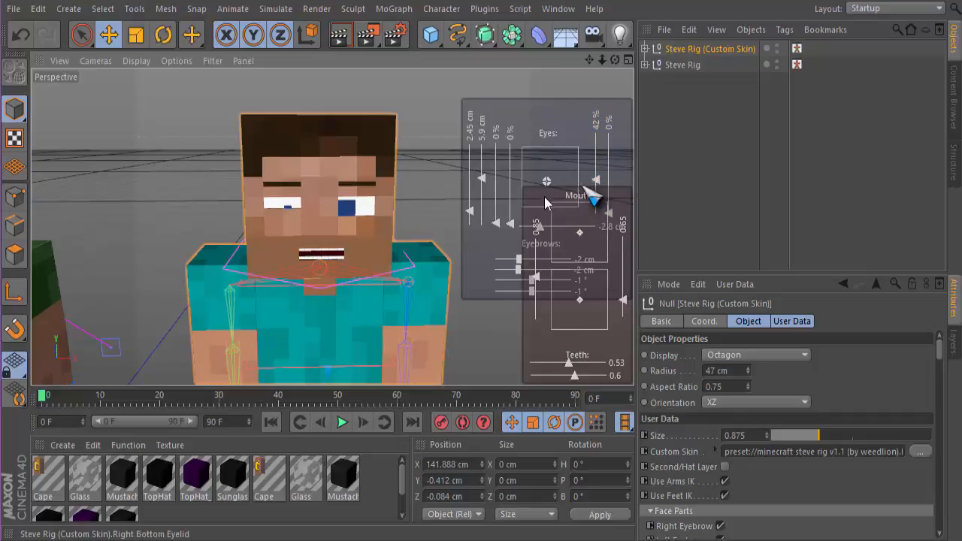
mouse_move(545, 184)
mouse_down()
mouse_move(553, 188)
mouse_move(515, 182)
mouse_move(547, 178)
mouse_up()
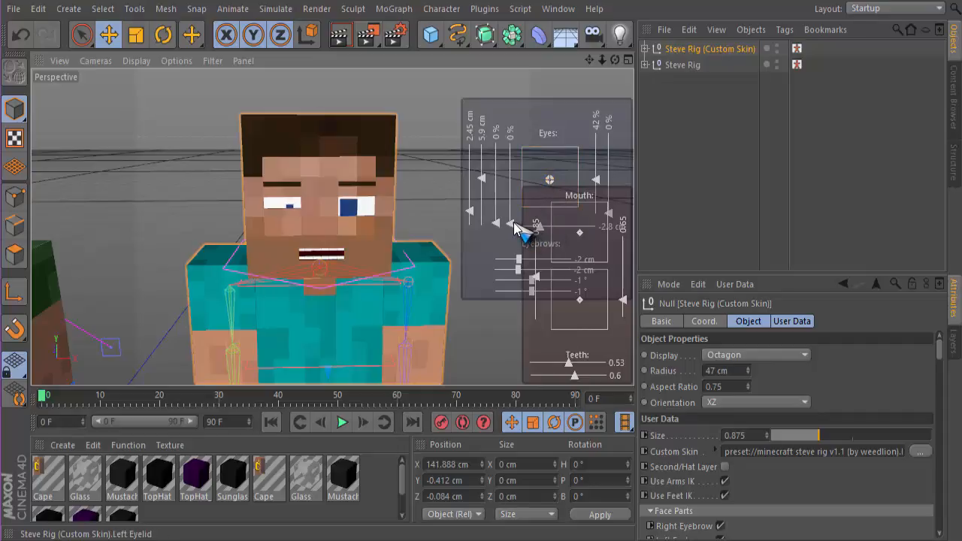
Set the custom-skin rig's right pupil to 3.95 cm and left to 3.9 cm, with Right Eyelid at 13% and Right Bottom Eyelid at 30%.
drag(470, 212, 471, 199)
drag(481, 179, 482, 194)
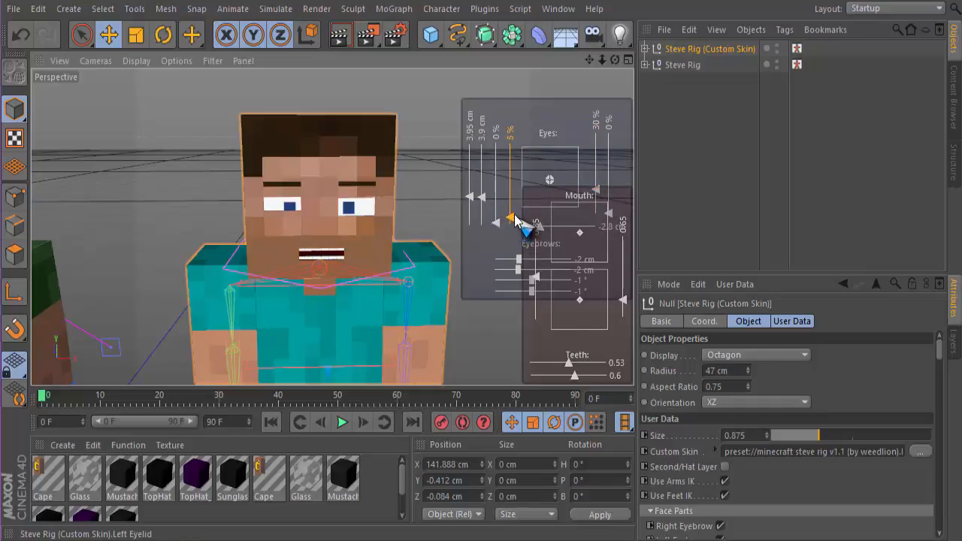
drag(515, 216, 520, 252)
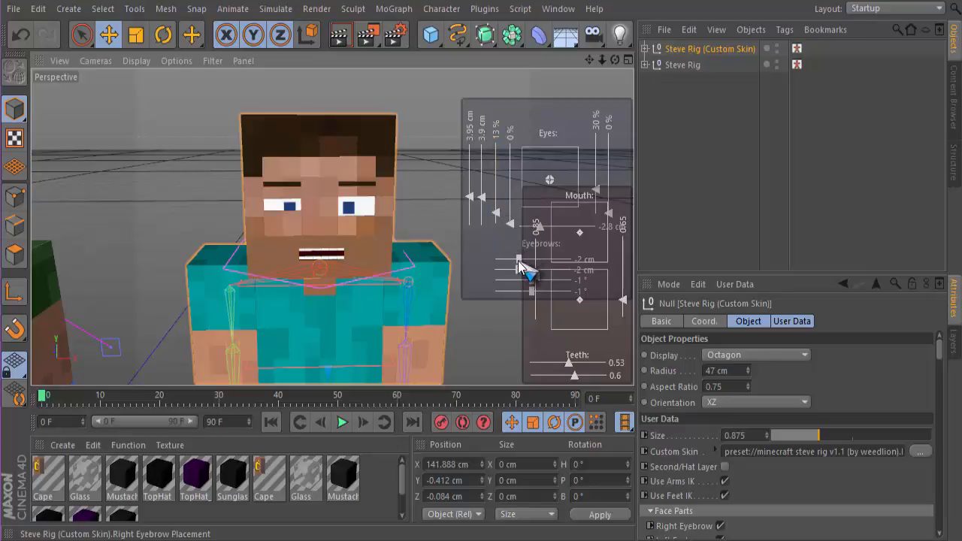
Set the custom-skin rig's Right Eyebrow Placement to 1.3 cm and the eyebrow rotations to -16.5° and -17°.
drag(517, 260, 548, 270)
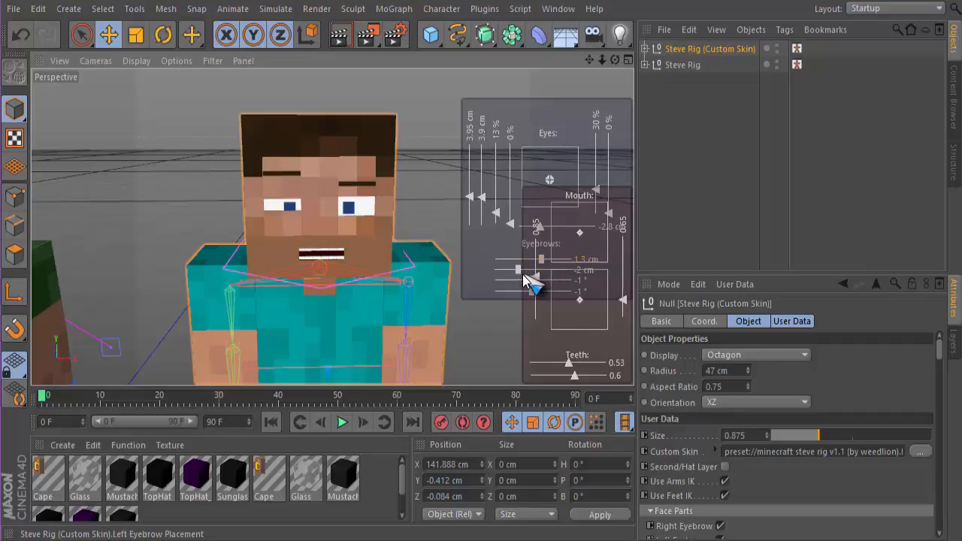
mouse_move(518, 282)
mouse_down()
mouse_move(499, 276)
mouse_move(515, 296)
mouse_move(490, 295)
mouse_move(581, 289)
mouse_move(513, 294)
mouse_up()
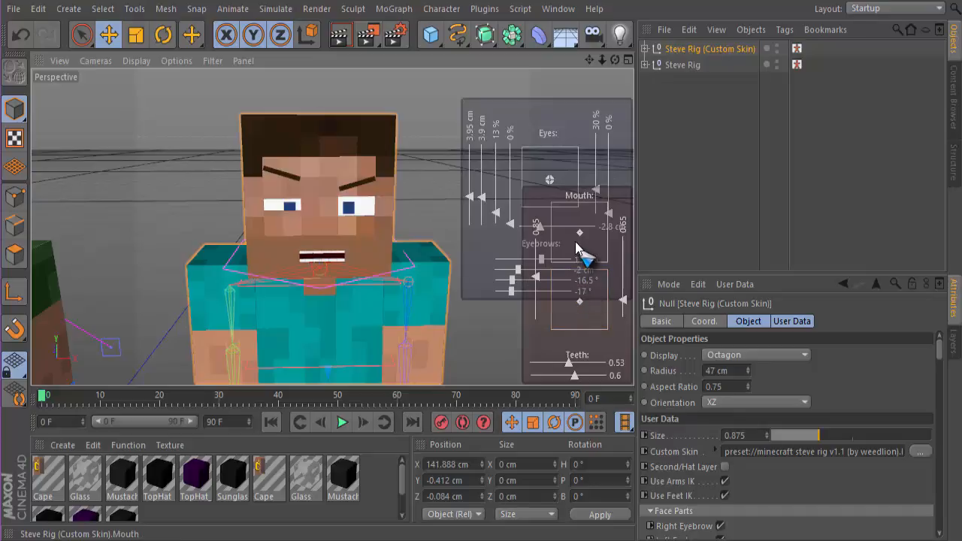
Move the custom-skin rig's Mouth control to its box's lower-left corner, set Mouth Open to 0.52, and deselect the rig.
drag(581, 232, 529, 272)
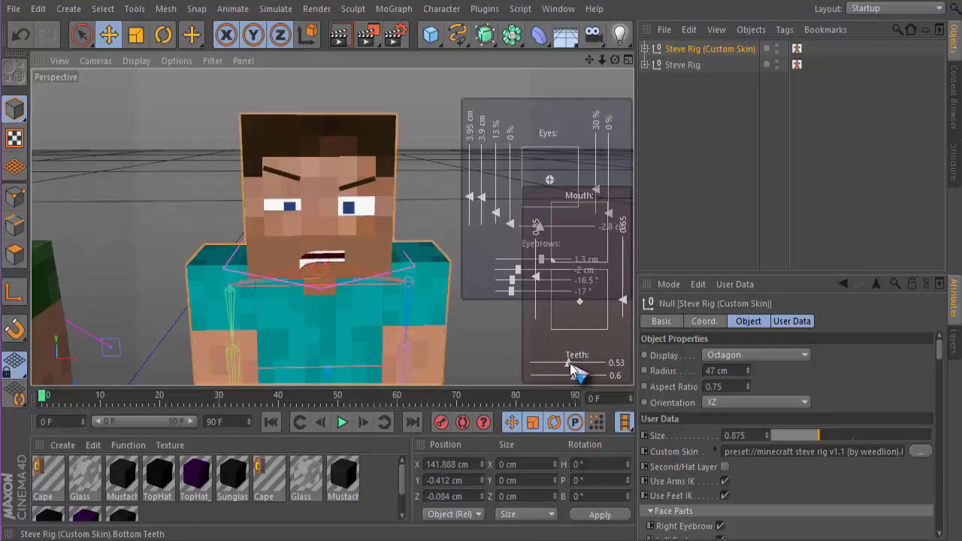
drag(623, 300, 626, 306)
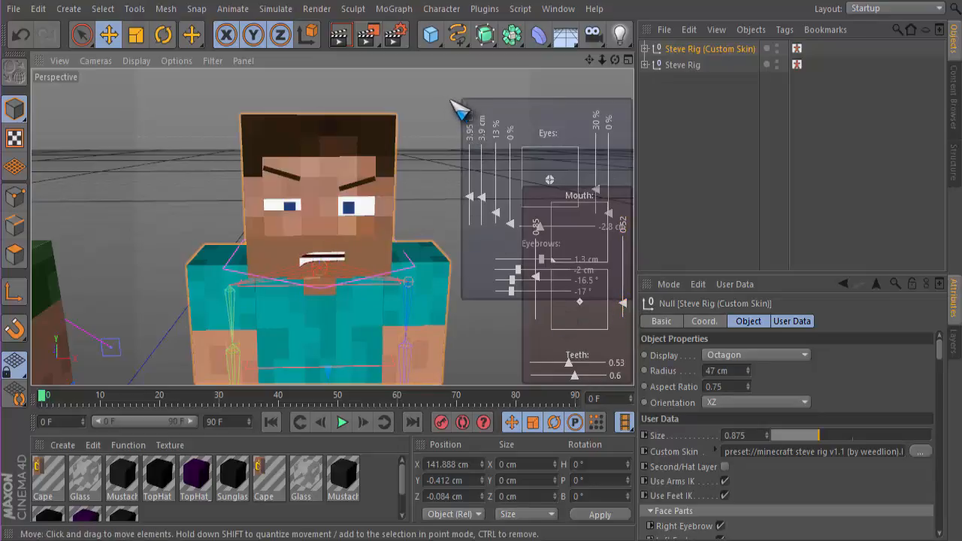
click(416, 131)
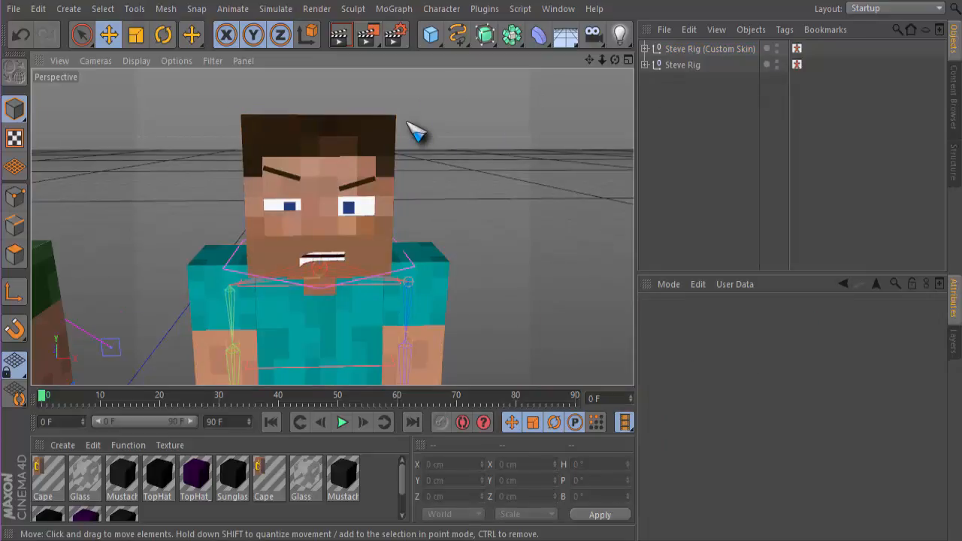
alt+right_drag(415, 131, 129, 161)
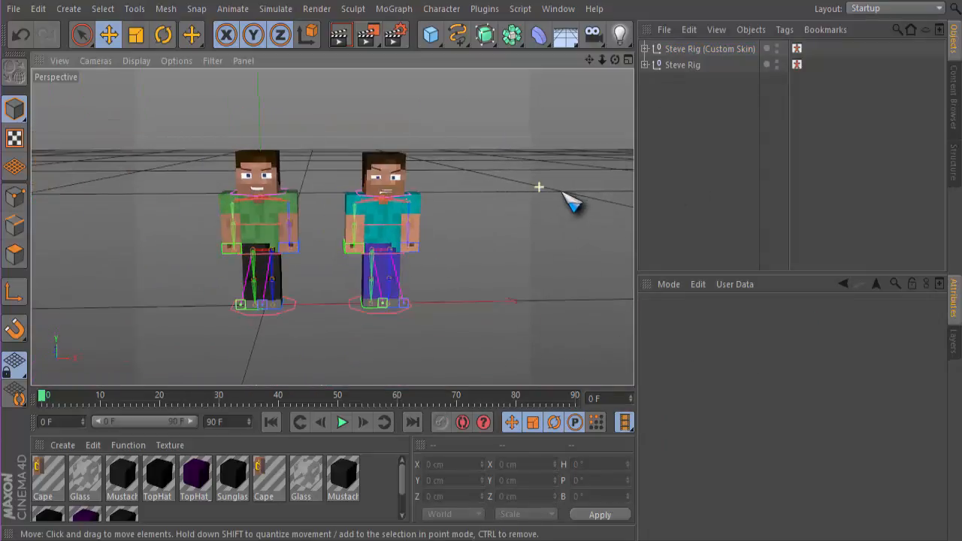
scroll(317, 183, up, 5)
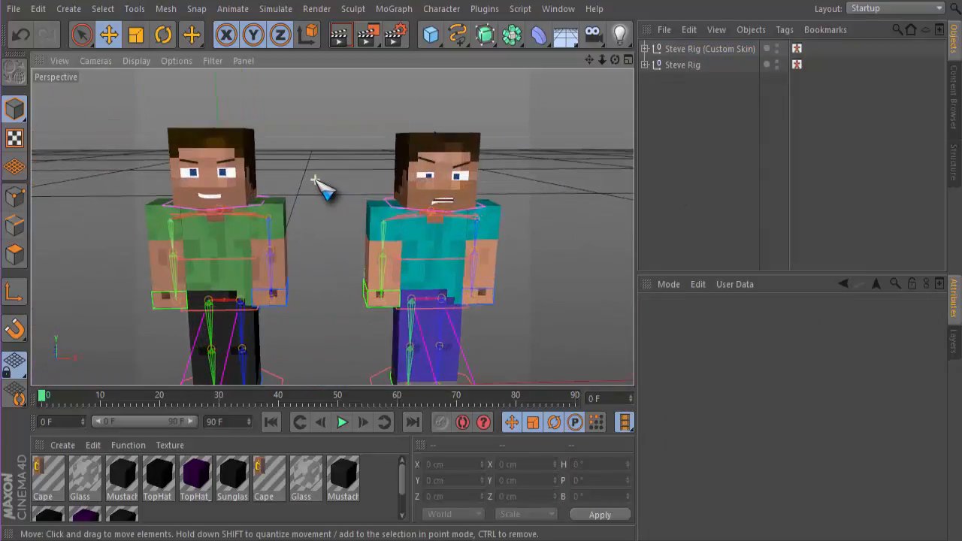
scroll(316, 184, up, 2)
scroll(351, 188, down, 4)
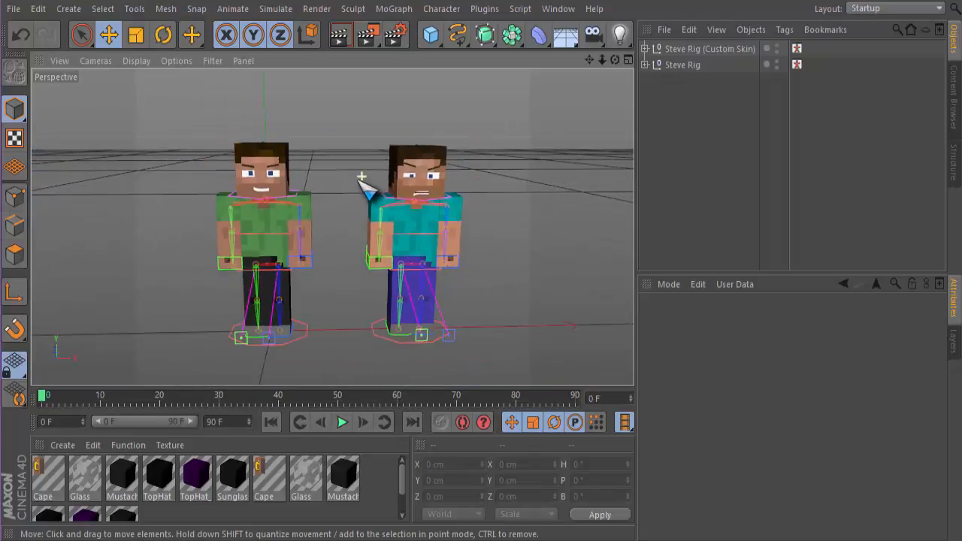
Move the Steve Rig (Custom Skin) along X to about 177.4 cm, farther from the other character, and deselect it.
click(699, 50)
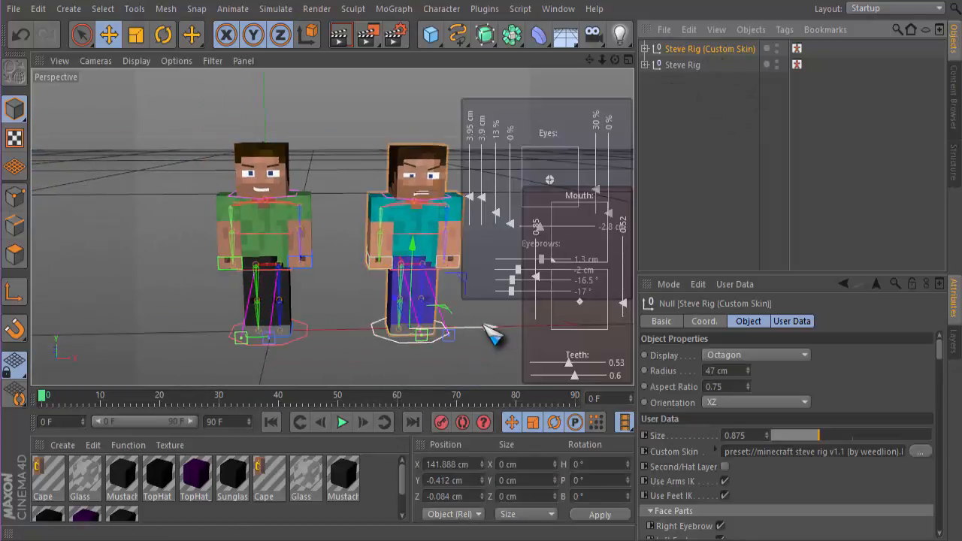
drag(490, 331, 520, 328)
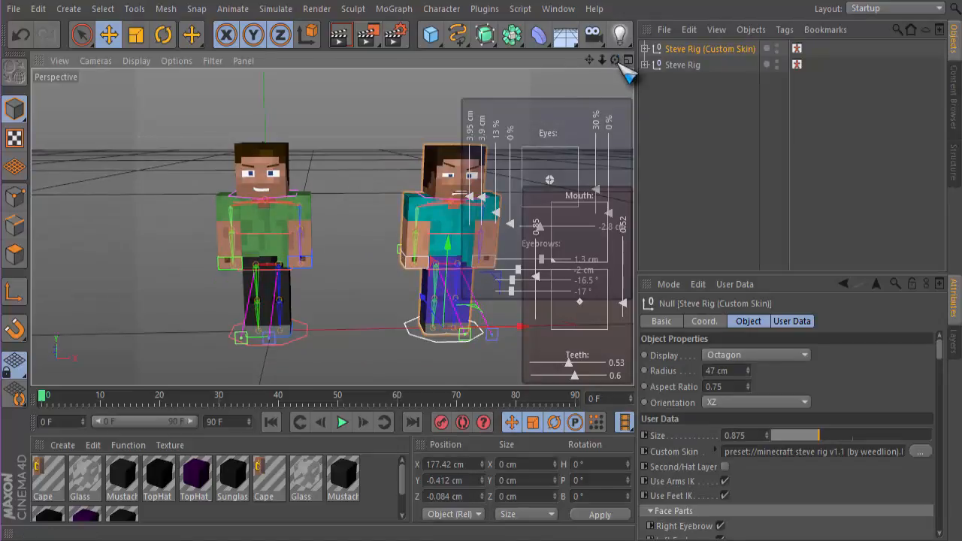
drag(590, 59, 552, 62)
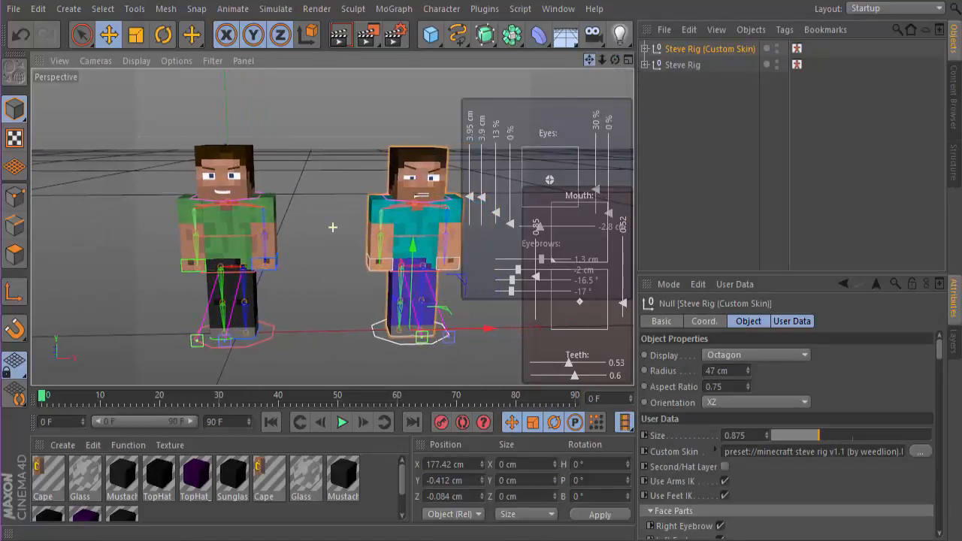
drag(615, 60, 561, 70)
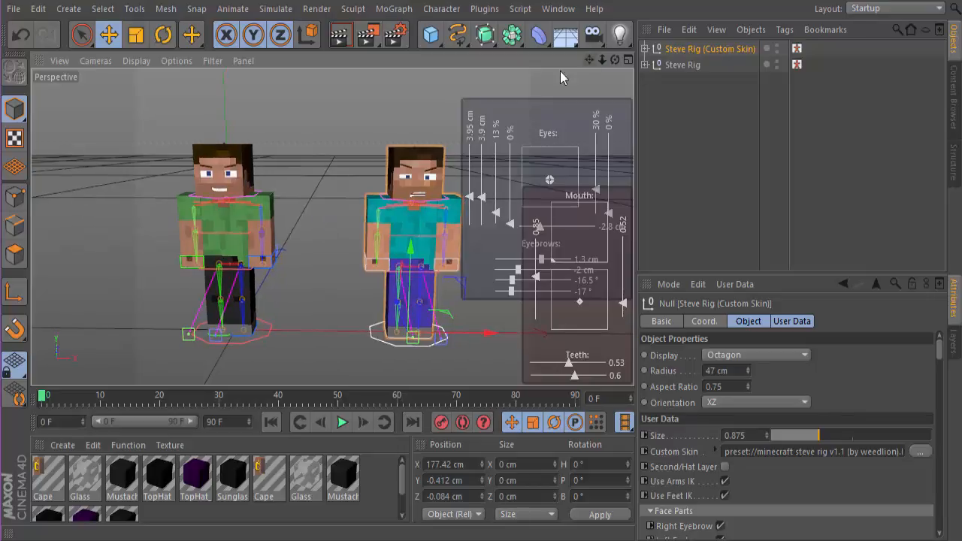
click(372, 104)
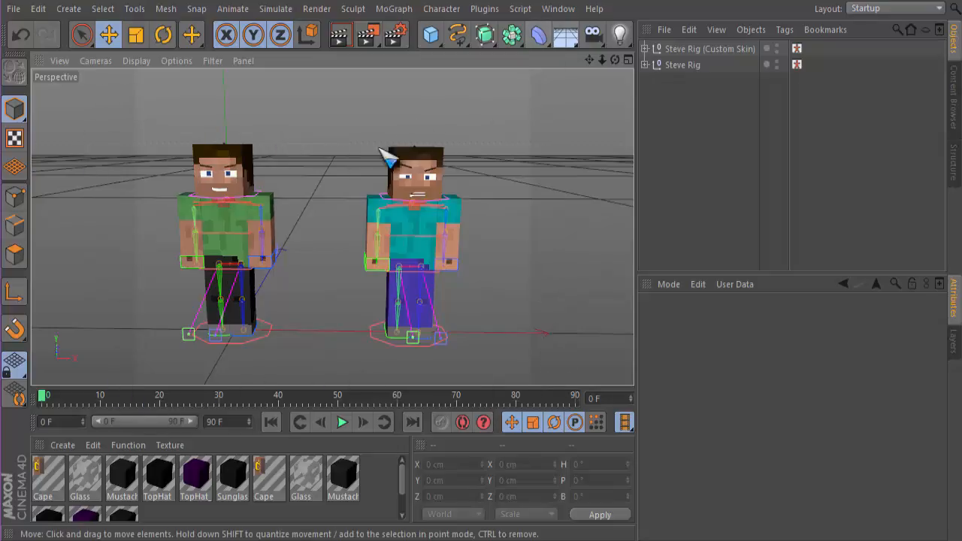
Select the Steve Rig's Left Arm control through its Visual Selector and raise it to about X 14.6, Y 102.9, Z 91.2 cm.
drag(596, 60, 534, 62)
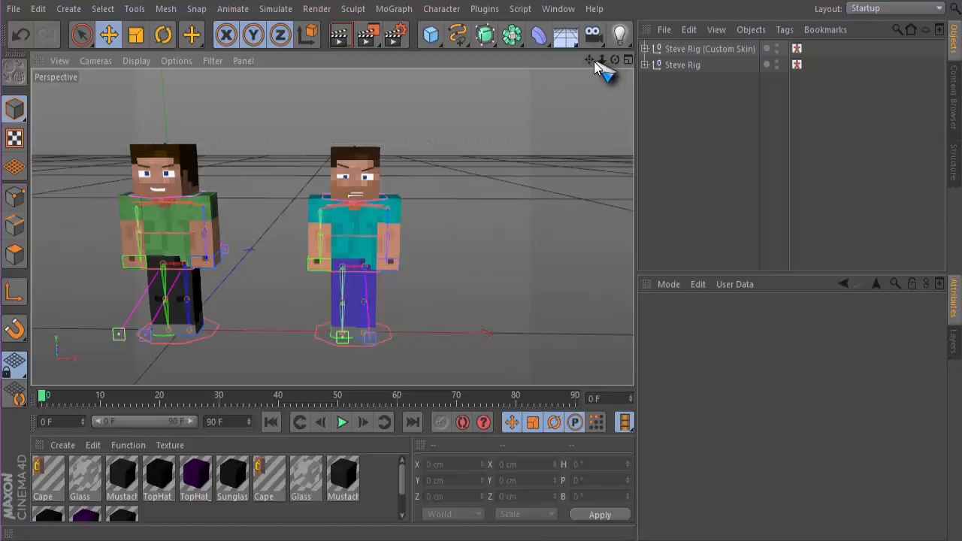
mouse_move(594, 62)
mouse_down()
mouse_move(622, 61)
mouse_move(588, 65)
mouse_up()
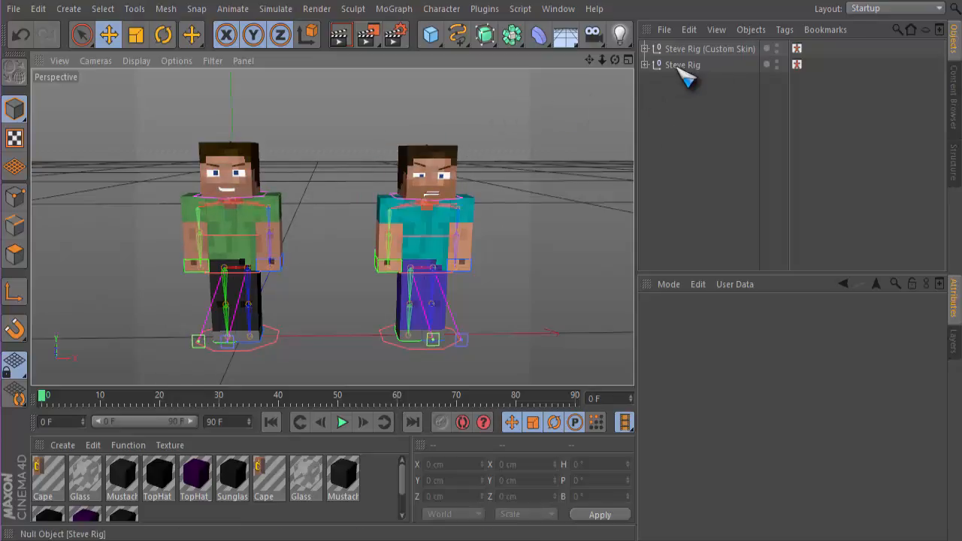
click(797, 64)
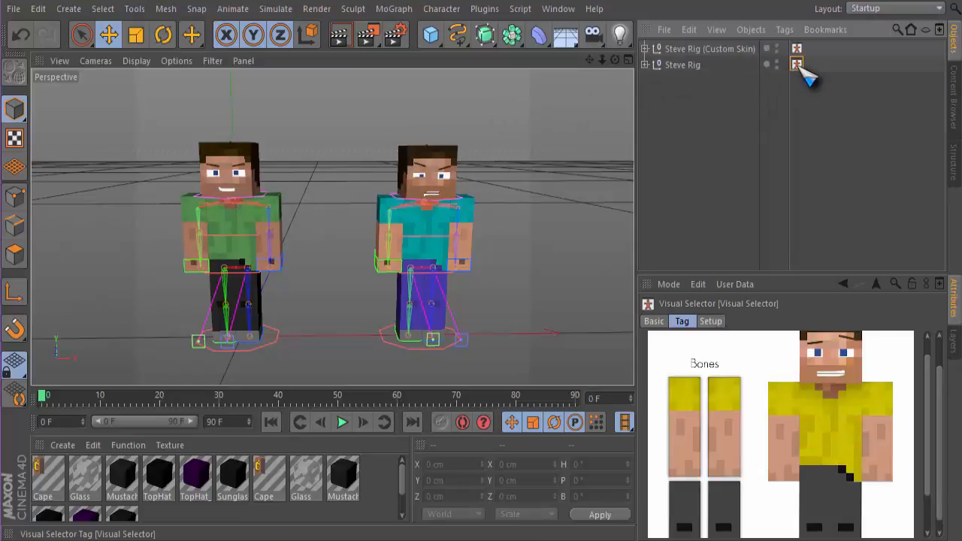
mouse_move(929, 449)
mouse_down()
mouse_move(934, 472)
mouse_move(933, 458)
mouse_up()
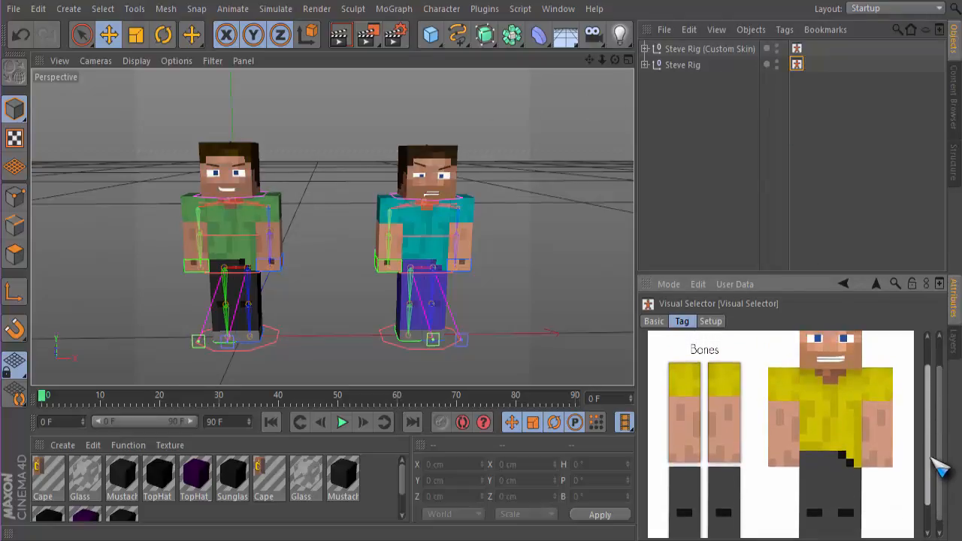
click(884, 443)
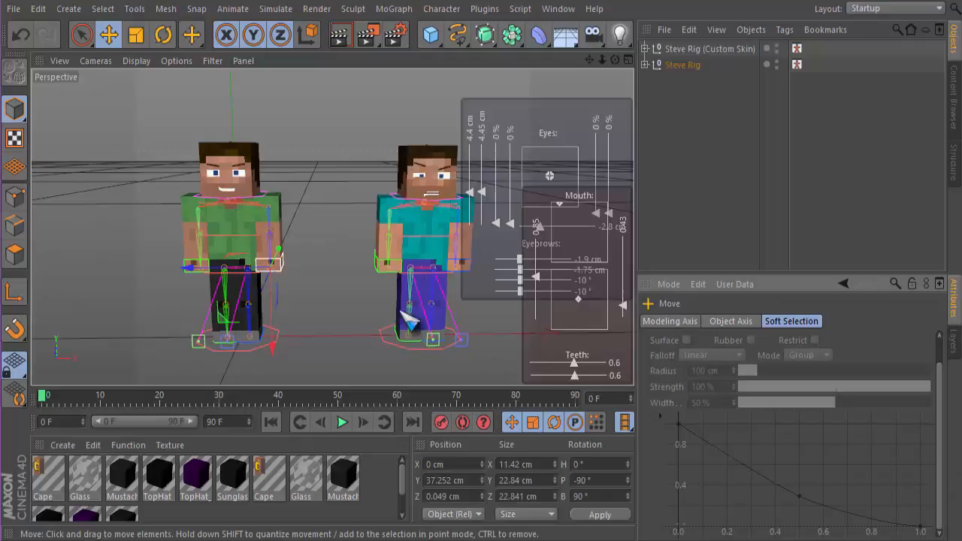
drag(272, 281, 330, 191)
click(328, 178)
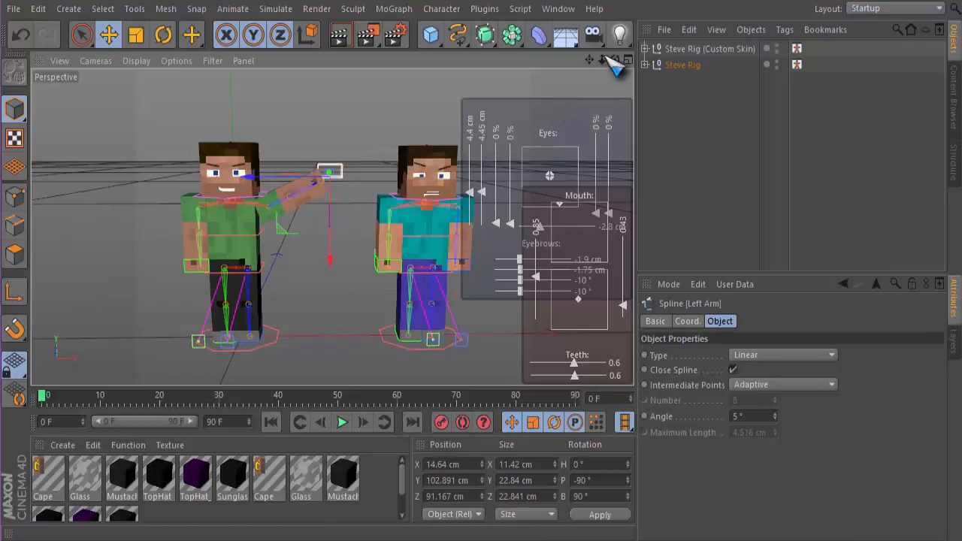
Shift the Steve Rig's Left Arm control to about X -3.9, Y 114.7, Z 96.1 cm, checking the pose from behind and above.
drag(621, 66, 583, 87)
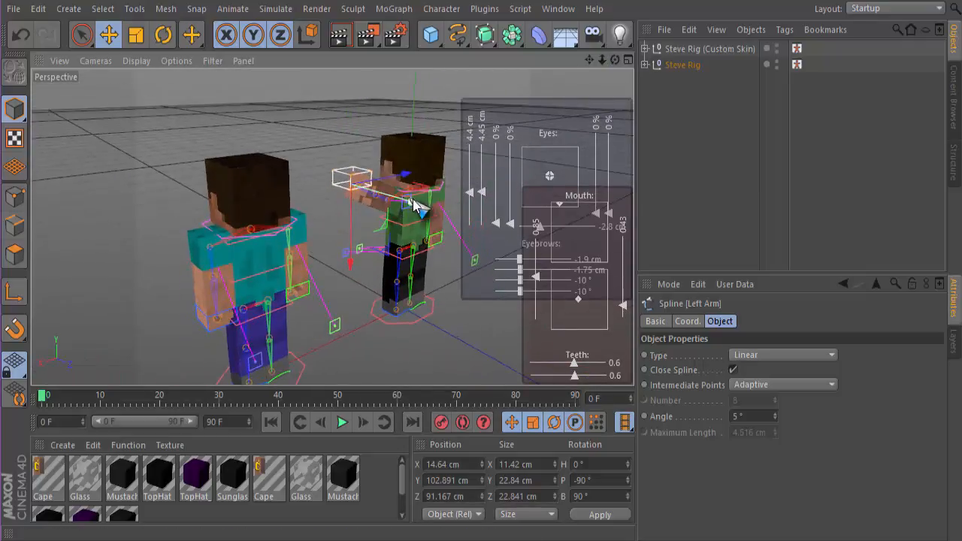
drag(416, 208, 397, 202)
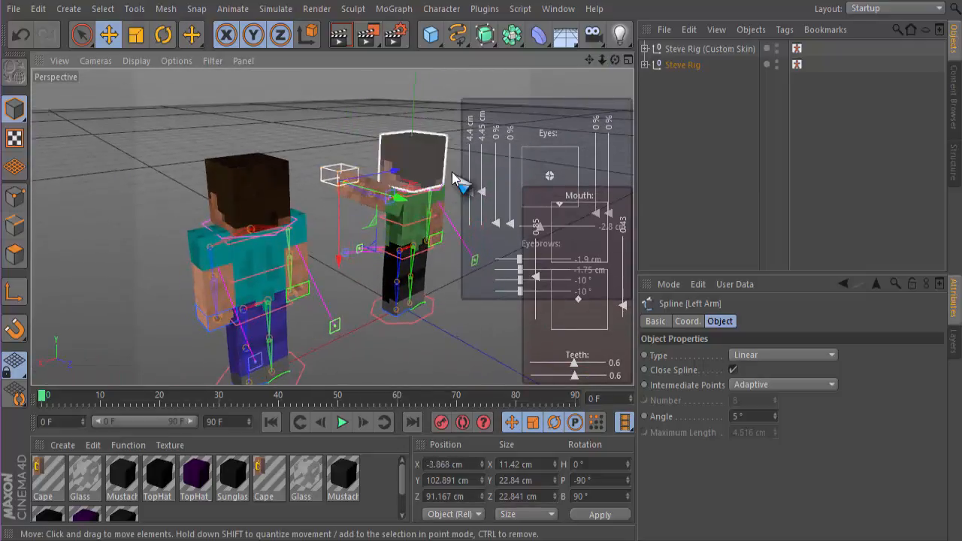
drag(615, 60, 429, 75)
drag(615, 59, 563, 75)
drag(339, 230, 340, 226)
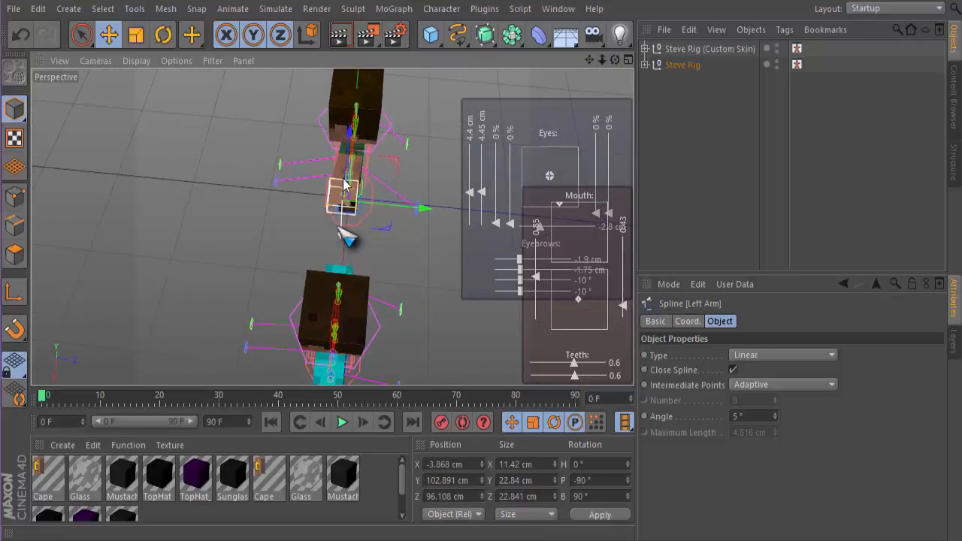
drag(349, 133, 349, 144)
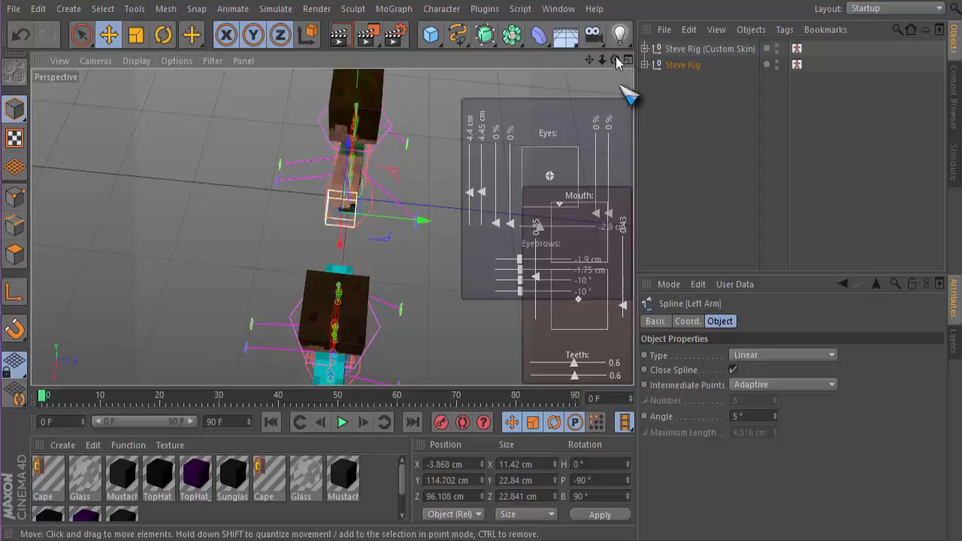
Refine the raised left arm from the front, placing its control at about X 0.75, Y 91.8, Z 88.9 cm.
drag(615, 59, 576, 108)
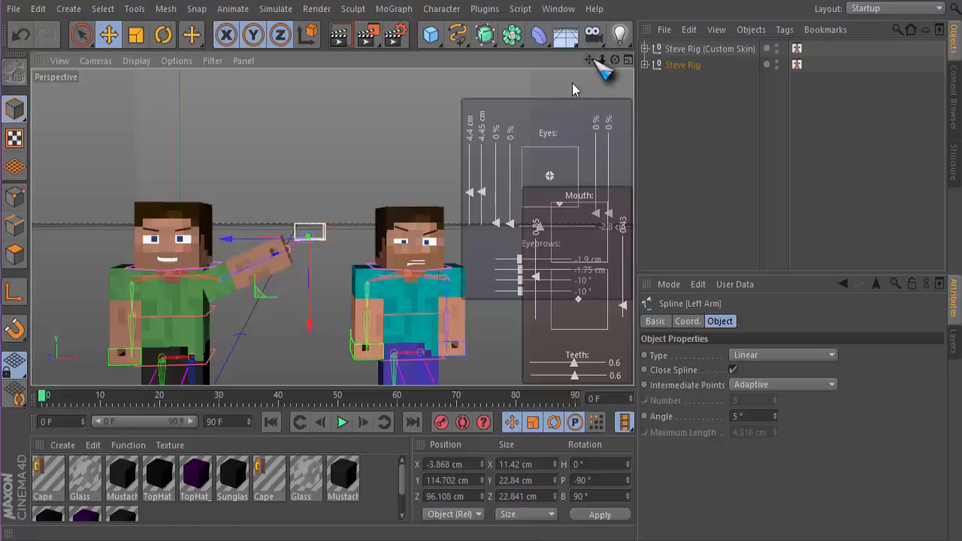
mouse_move(232, 241)
mouse_down()
mouse_move(210, 254)
mouse_move(219, 254)
mouse_up()
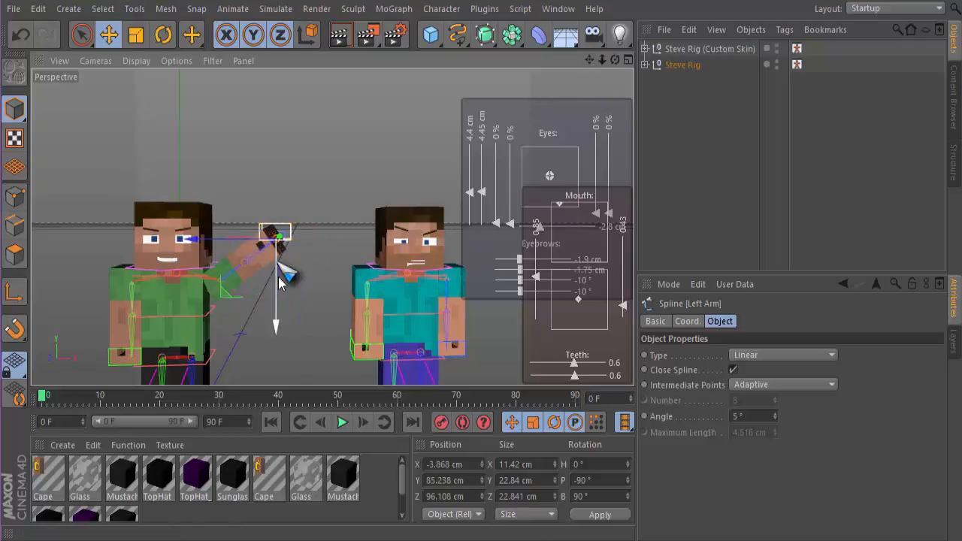
drag(275, 324, 310, 338)
drag(280, 248, 288, 254)
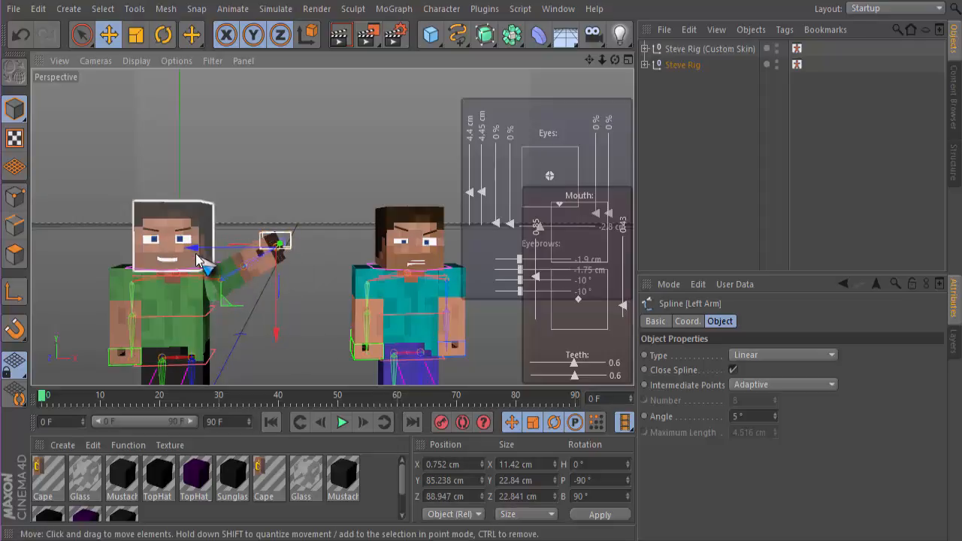
drag(196, 250, 209, 258)
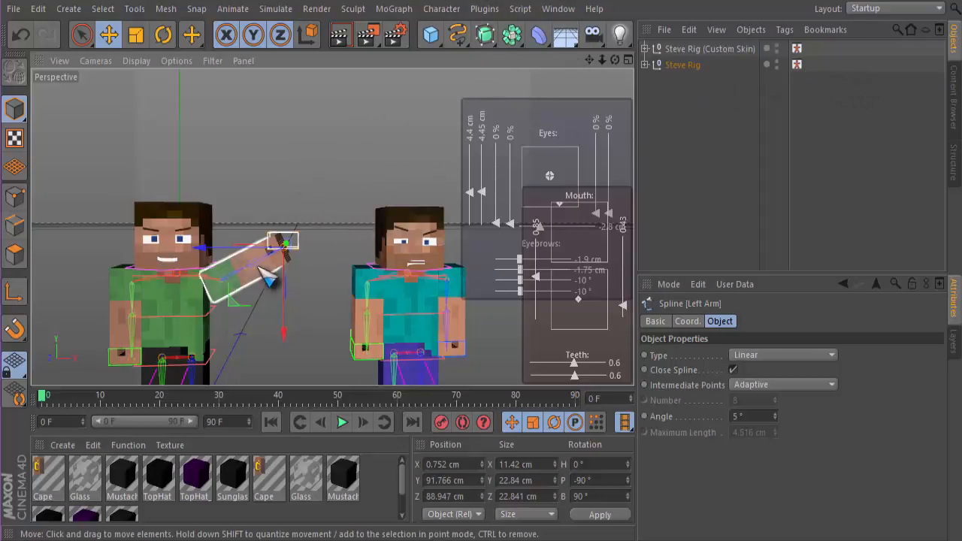
Select the Steve Rig's right arm control through its Visual Selector and pull it outward and up to about X 3.5, Y -76.3, Z 19.2 cm.
click(799, 66)
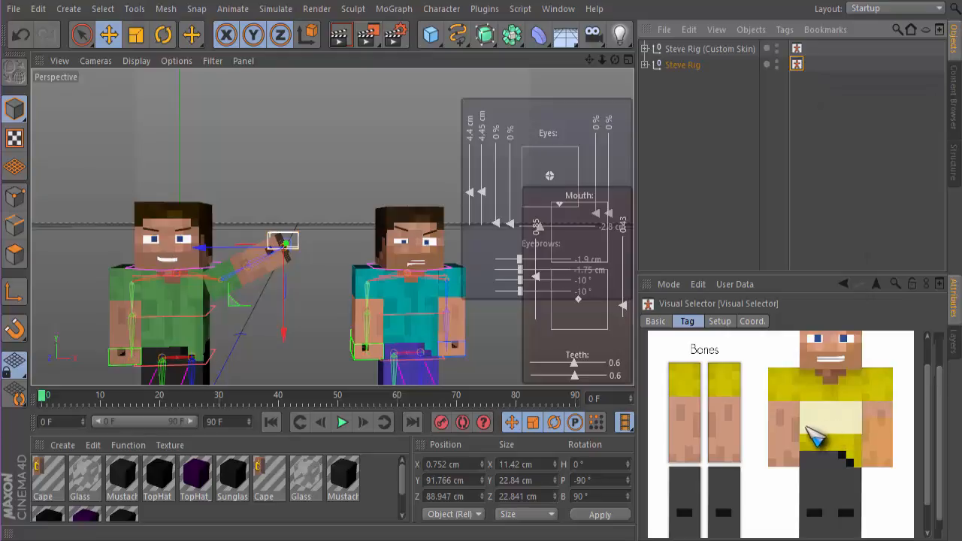
click(799, 450)
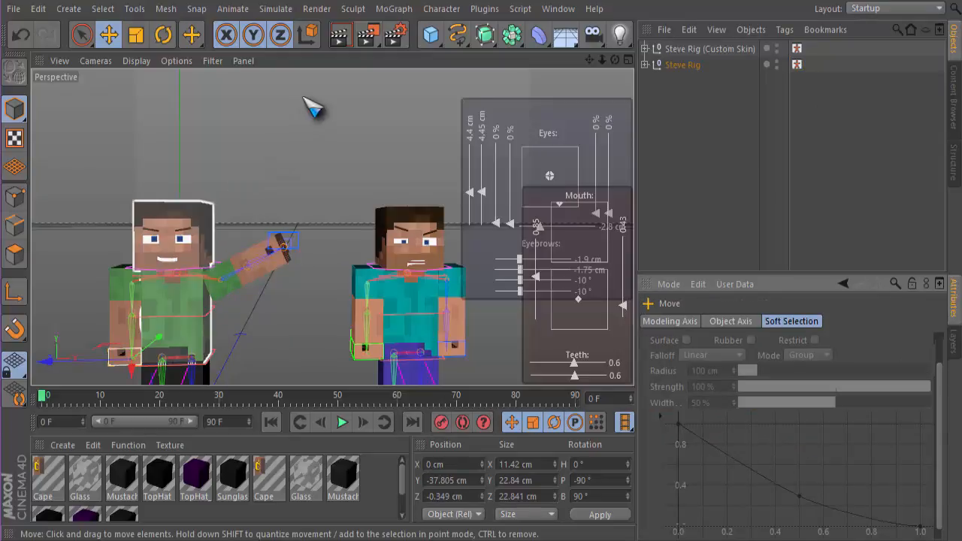
drag(590, 60, 332, 227)
drag(602, 61, 333, 227)
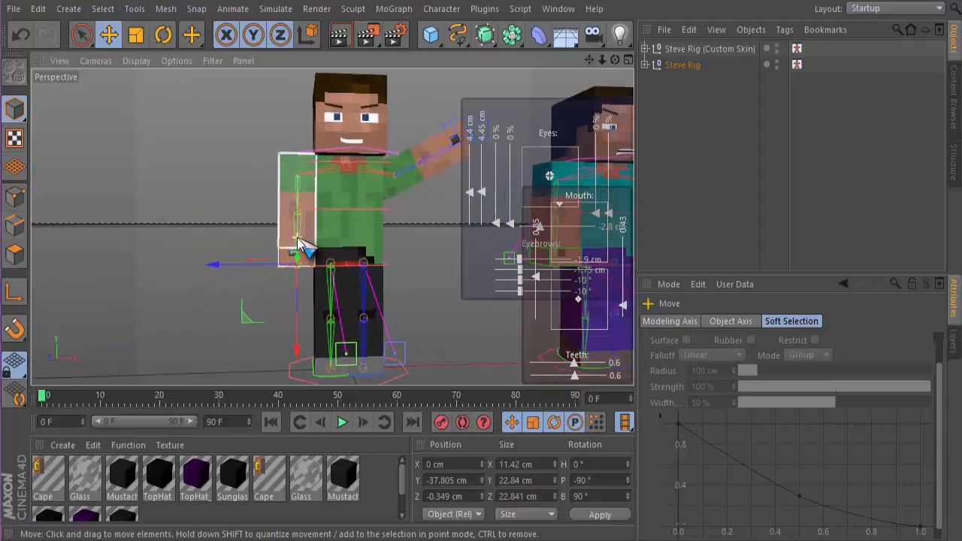
scroll(299, 242, up, 2)
drag(281, 274, 232, 233)
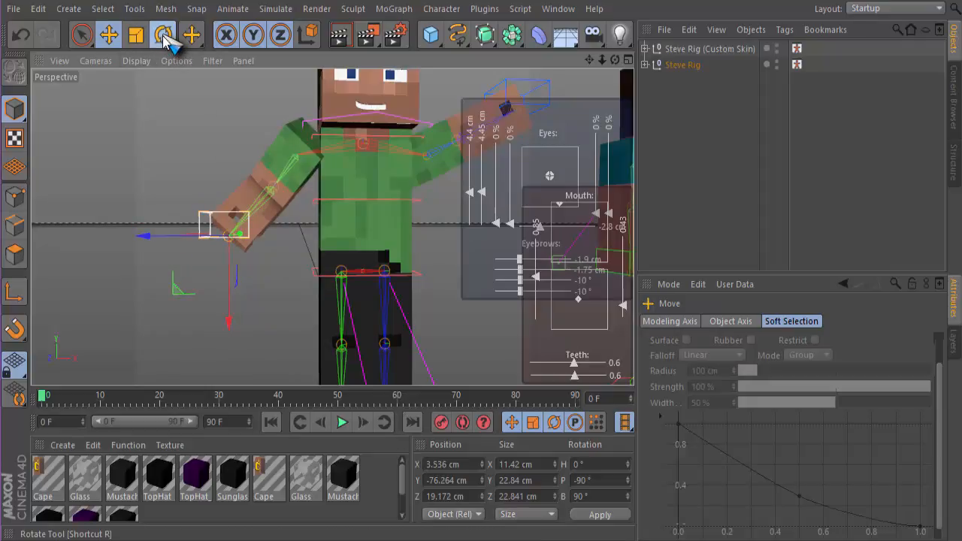
Rotate the Steve Rig's right arm control to about H -90°, P -155.2°, B 0° so the elbow bends outward.
click(164, 36)
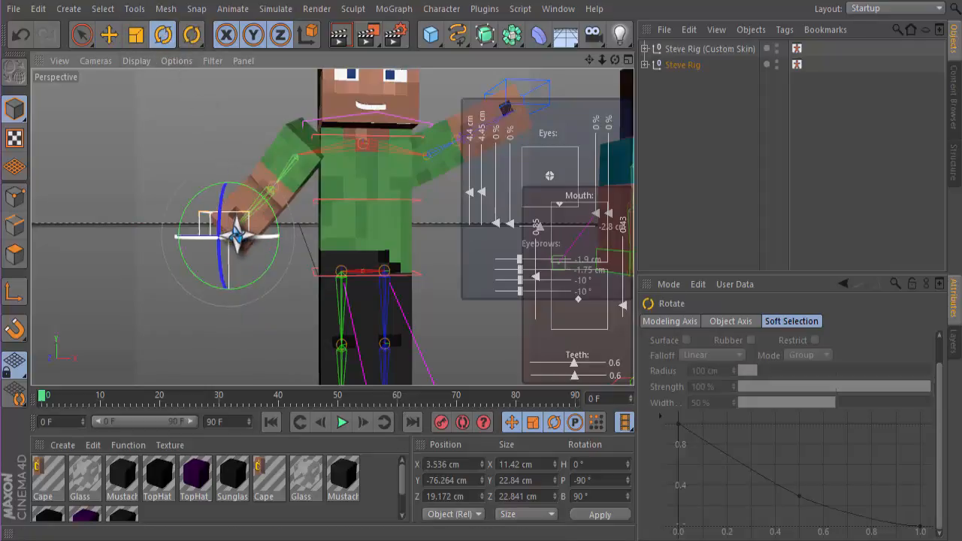
drag(253, 239, 376, 258)
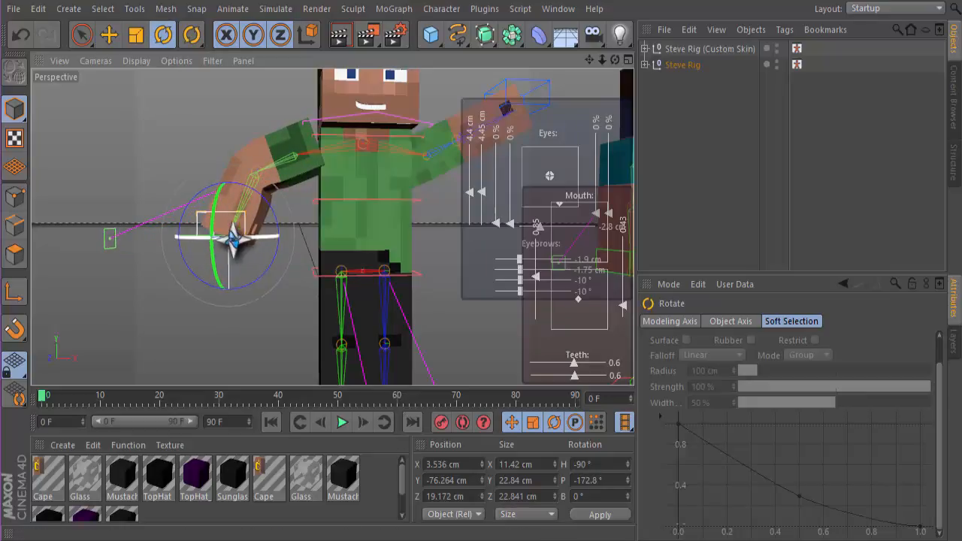
drag(242, 238, 224, 241)
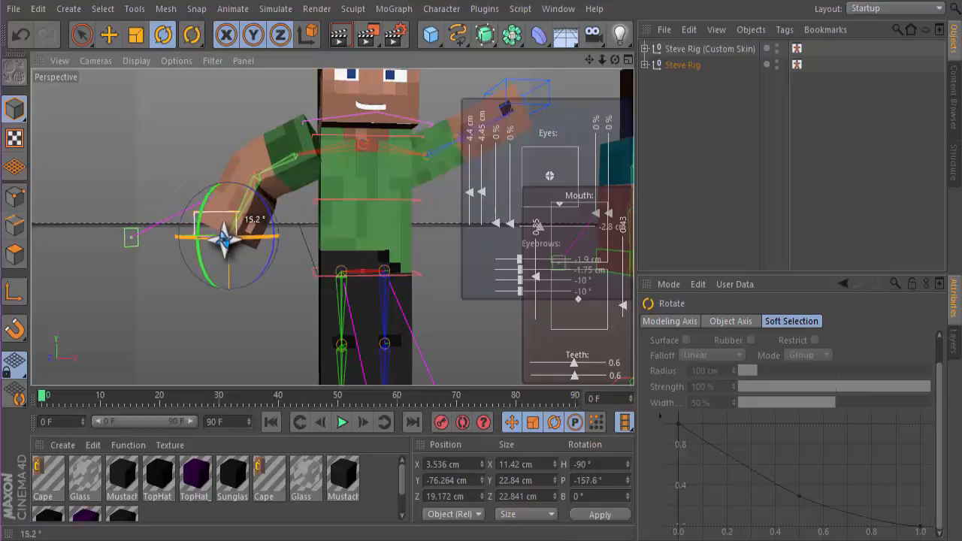
Move the right arm control in to the hip, at about X -2.7, Y -31.8, Z 13.9 cm.
click(108, 33)
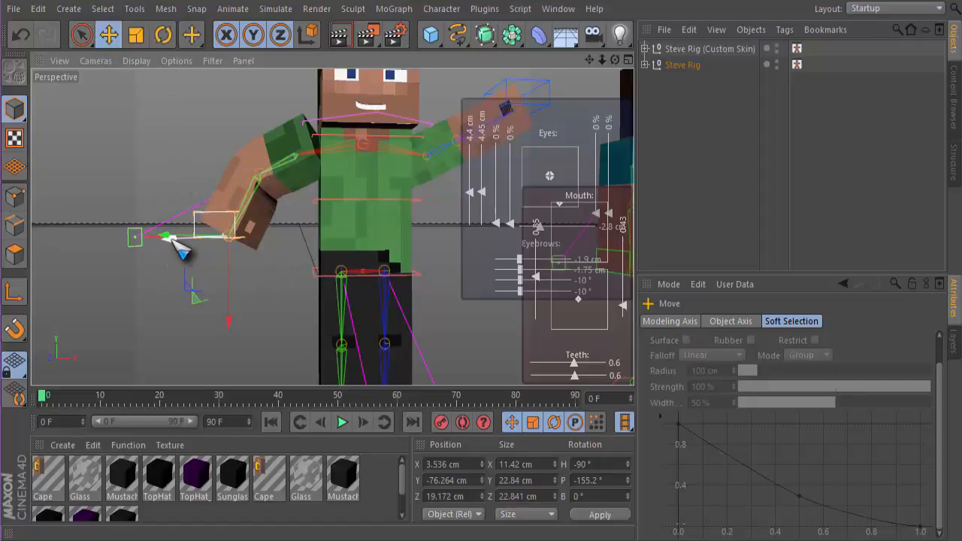
drag(173, 239, 194, 249)
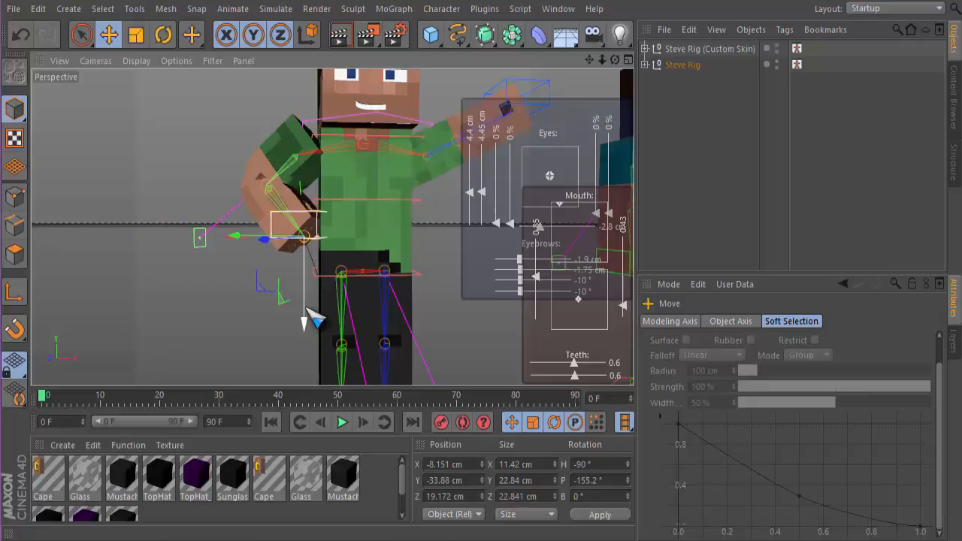
drag(305, 329, 310, 336)
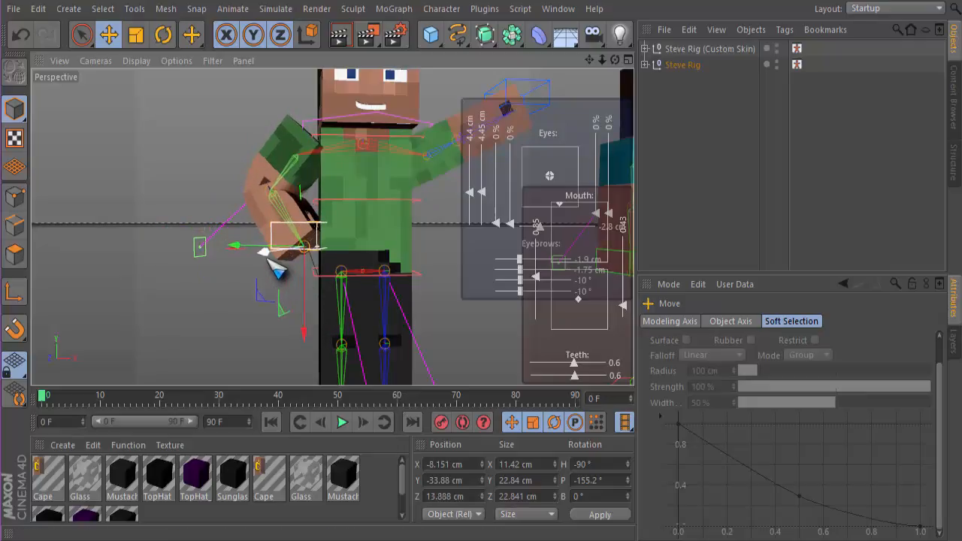
mouse_move(264, 252)
mouse_down()
mouse_move(272, 260)
mouse_move(256, 251)
mouse_up()
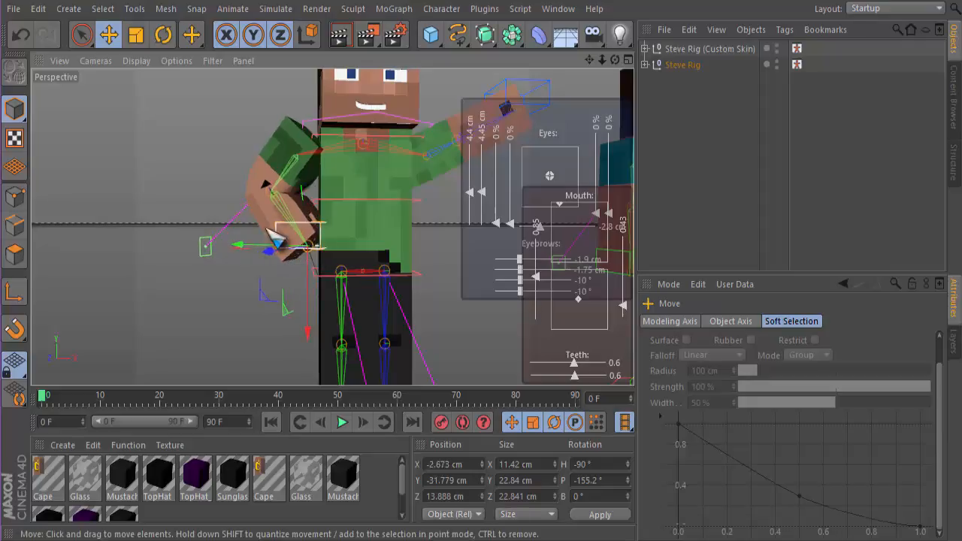
Select the Steve Rig's right elbow control through its Visual Selector and lower it to about X 14.1, Y 59.7, Z 0 cm.
scroll(391, 112, down, 4)
scroll(397, 143, down, 3)
scroll(397, 143, up, 2)
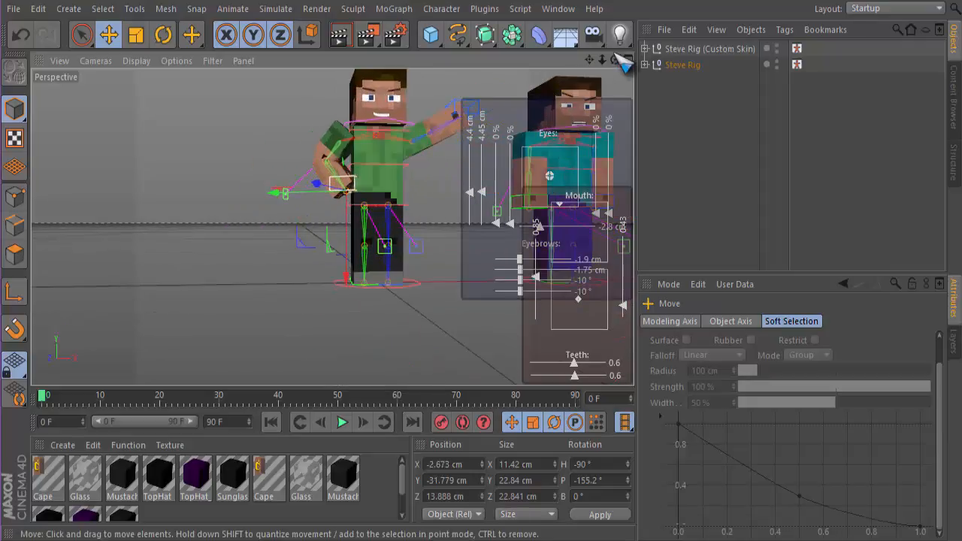
drag(615, 60, 538, 73)
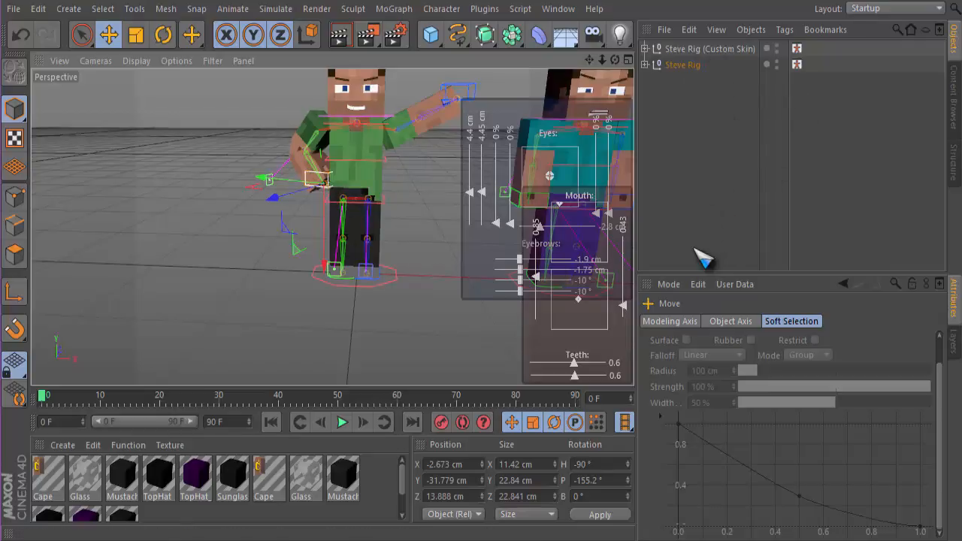
click(797, 65)
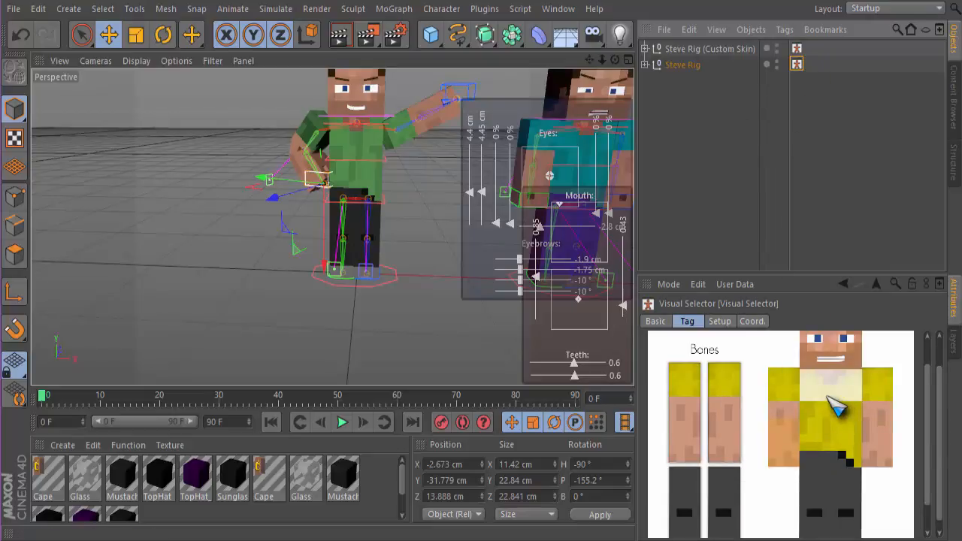
click(788, 391)
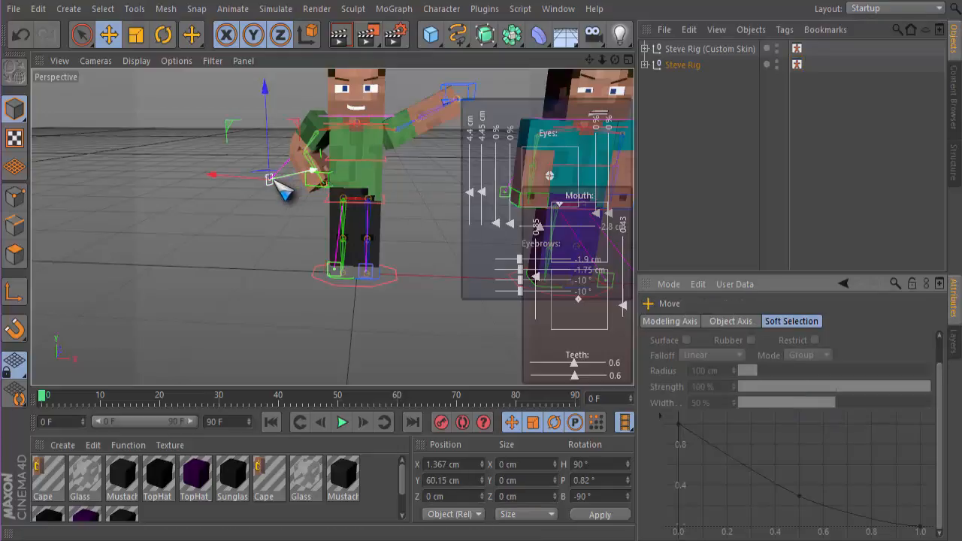
drag(266, 114, 310, 250)
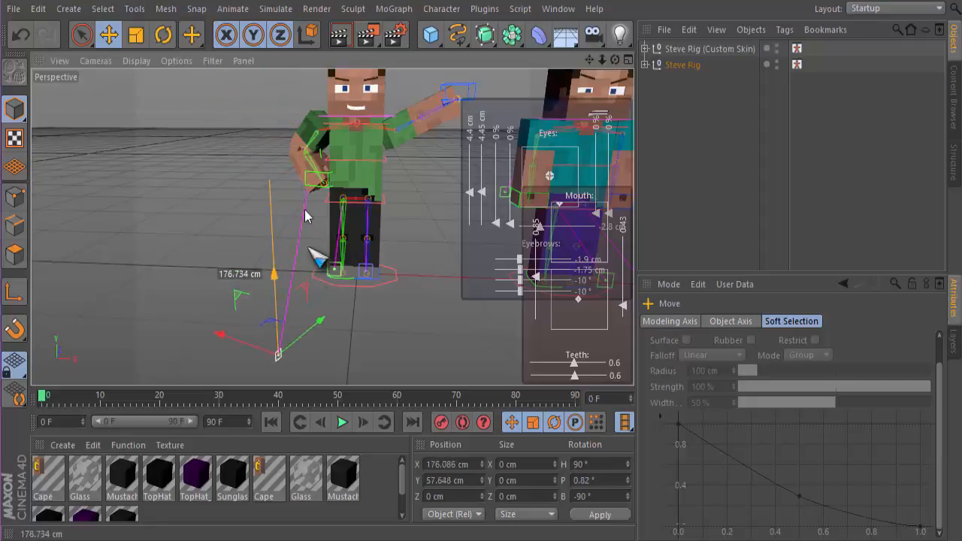
drag(305, 211, 296, 127)
mouse_move(221, 189)
mouse_down()
mouse_move(242, 193)
mouse_move(220, 193)
mouse_up()
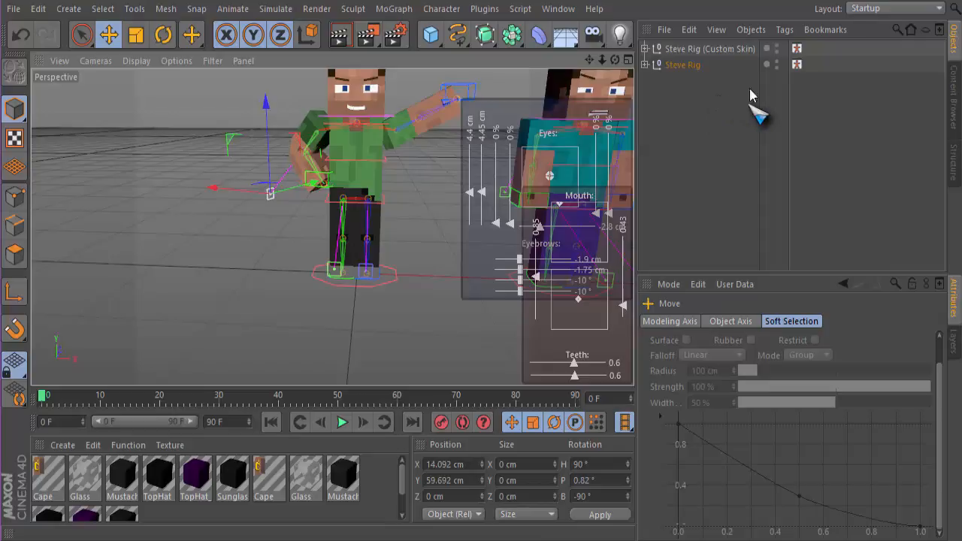
Select the Steve Rig's right foot control through its Visual Selector and move it outward to about X 1.8, Y -57.3, Z 0.1 cm.
scroll(366, 247, up, 4)
scroll(381, 238, down, 2)
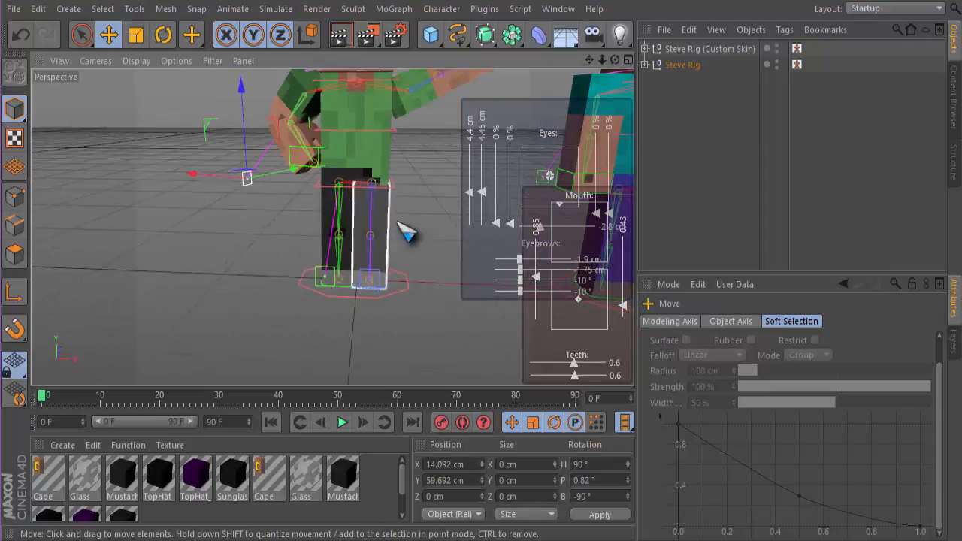
click(797, 64)
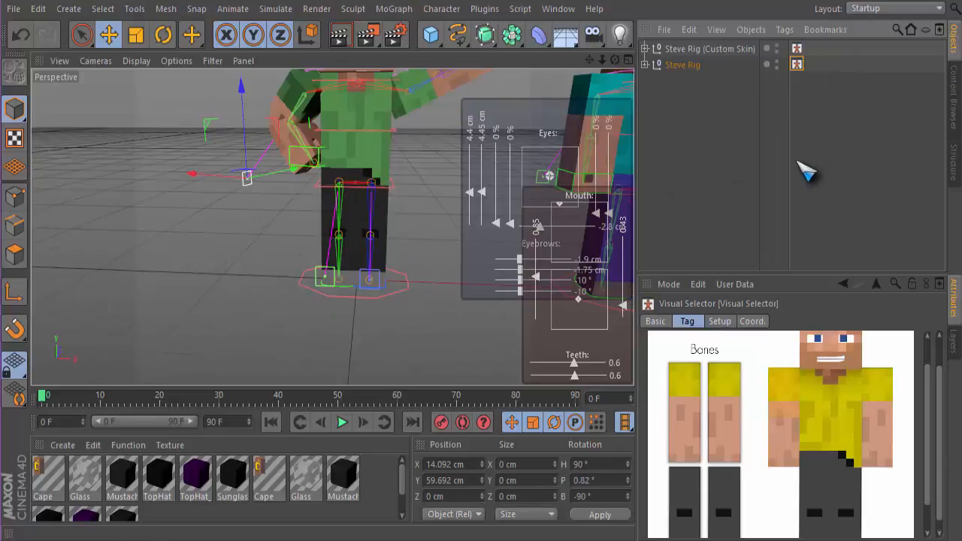
click(825, 527)
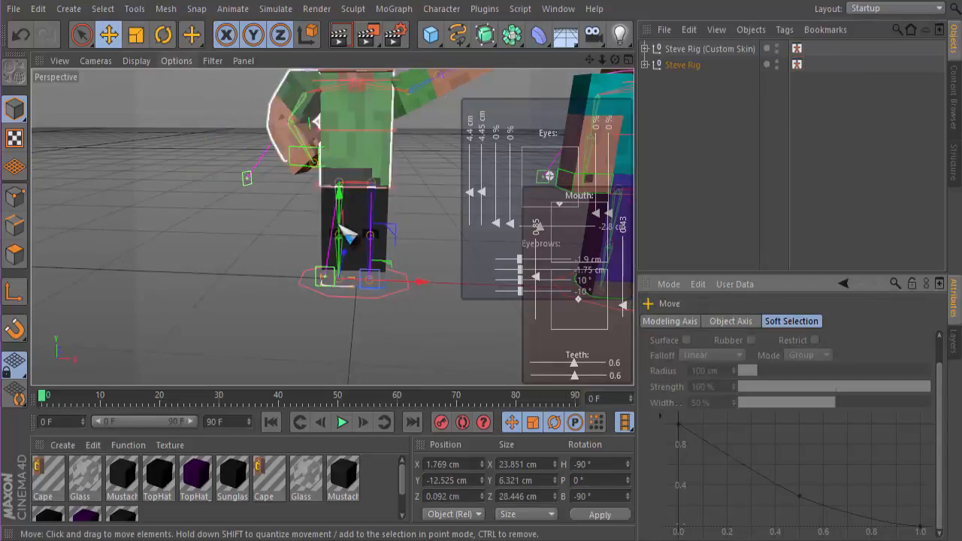
drag(425, 280, 376, 279)
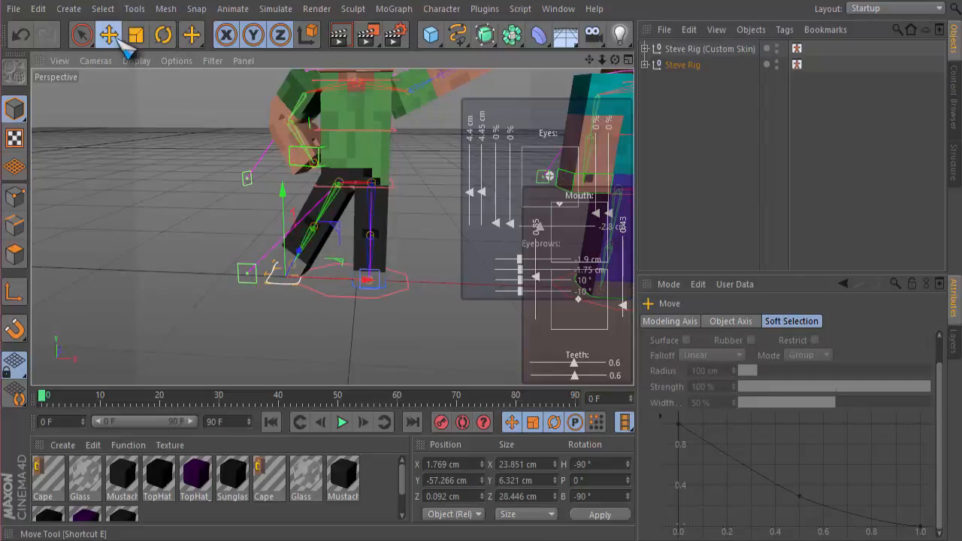
Rotate the right foot control to about H -89.4°, P 41.2°, B -128° so the foot turns outward and tilts.
click(163, 34)
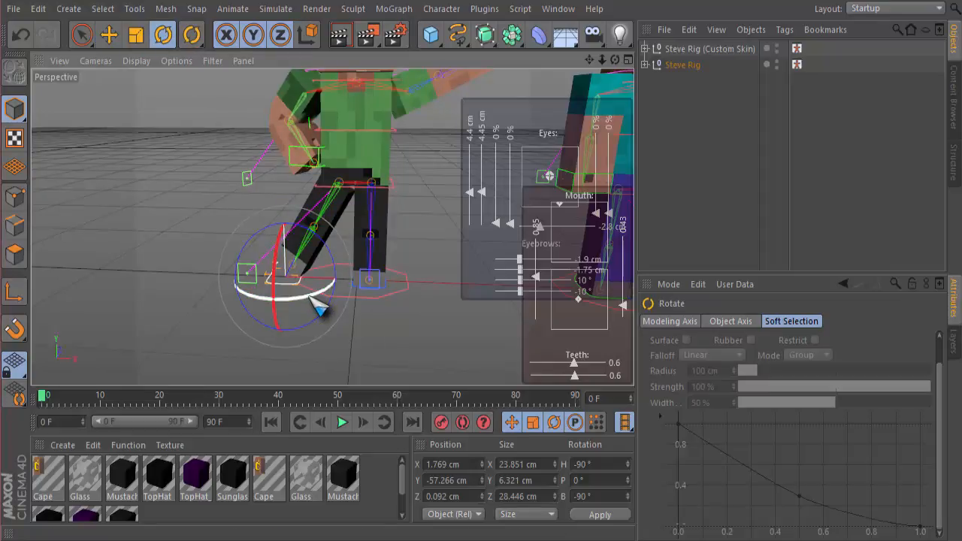
drag(312, 302, 279, 293)
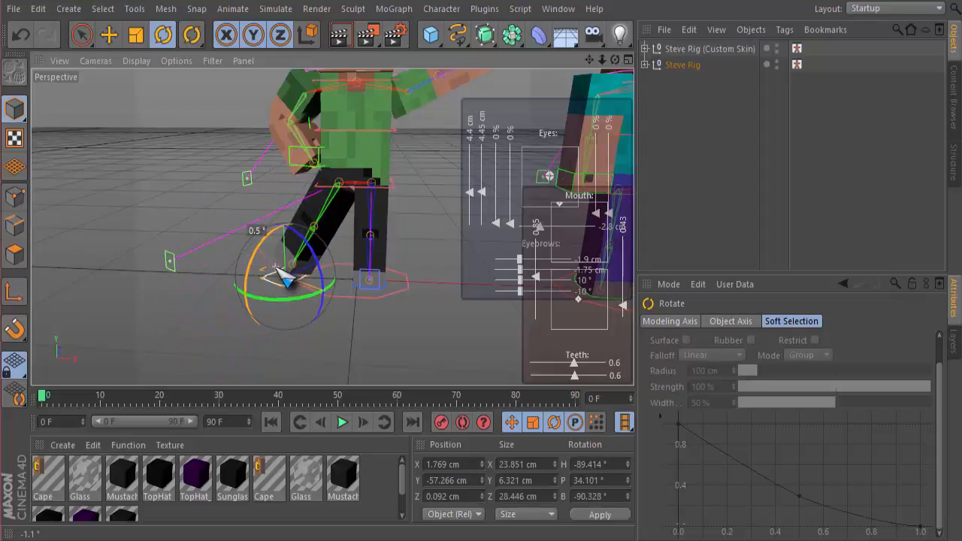
drag(277, 268, 277, 268)
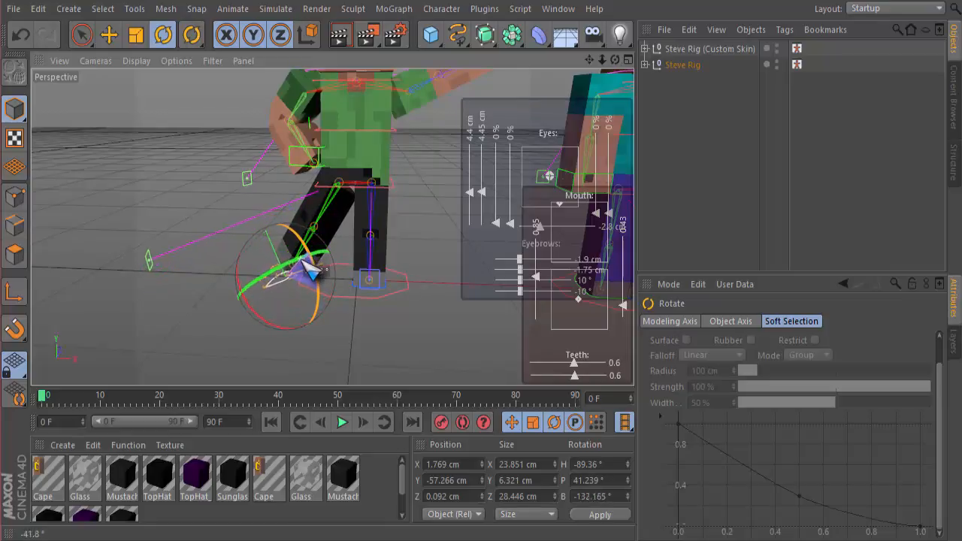
drag(304, 262, 301, 252)
Move the right foot control across the standing leg to about X -3.4, Y 20.3, Z 19.5 cm and preview-render the view.
key(e)
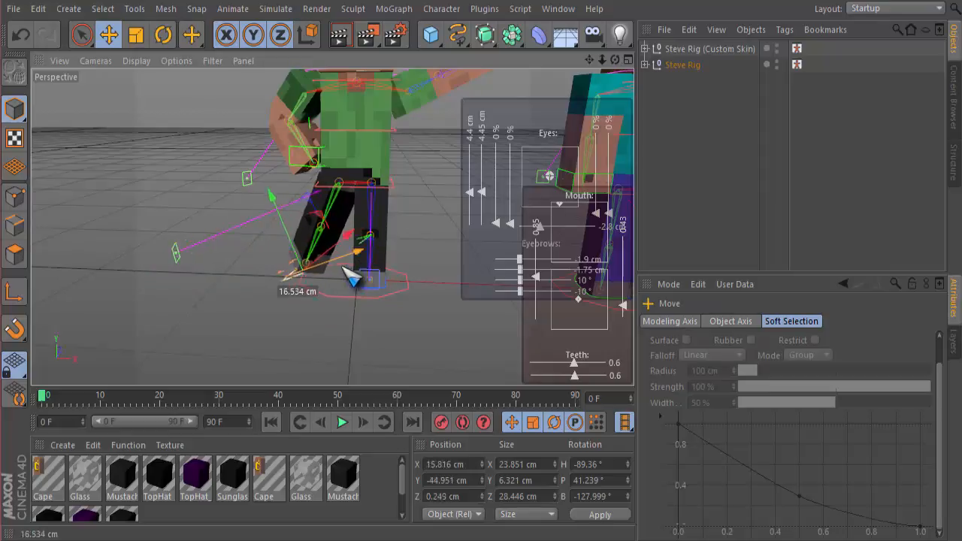
drag(346, 269, 255, 226)
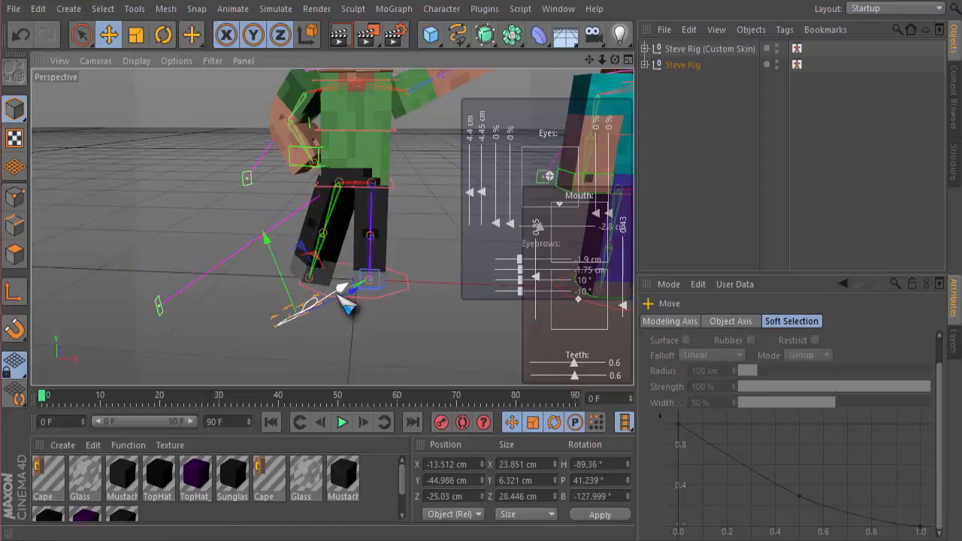
drag(340, 286, 320, 204)
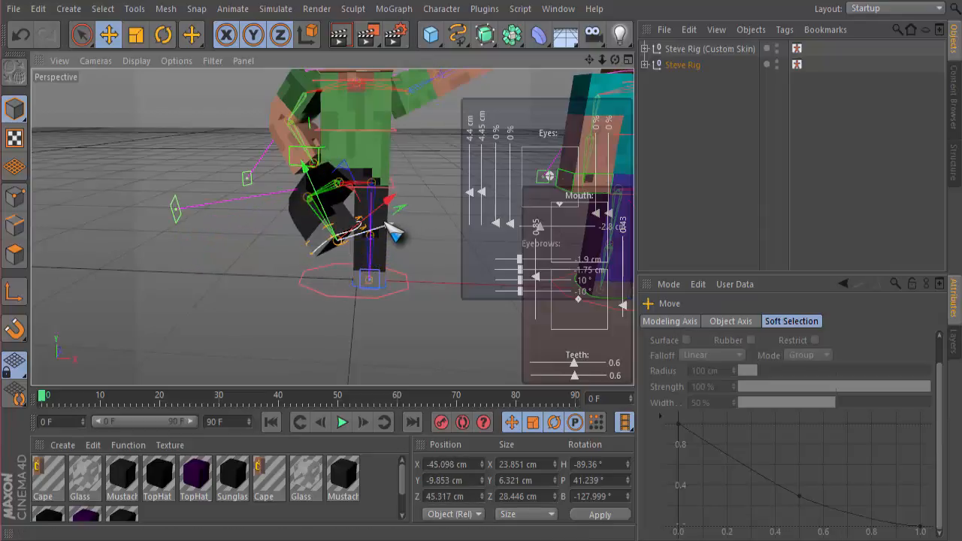
drag(392, 234, 443, 218)
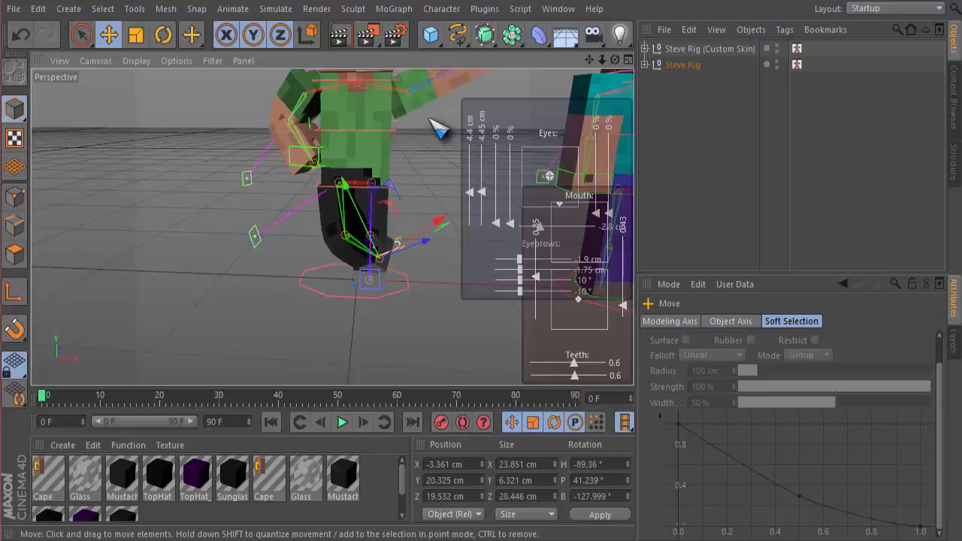
click(346, 42)
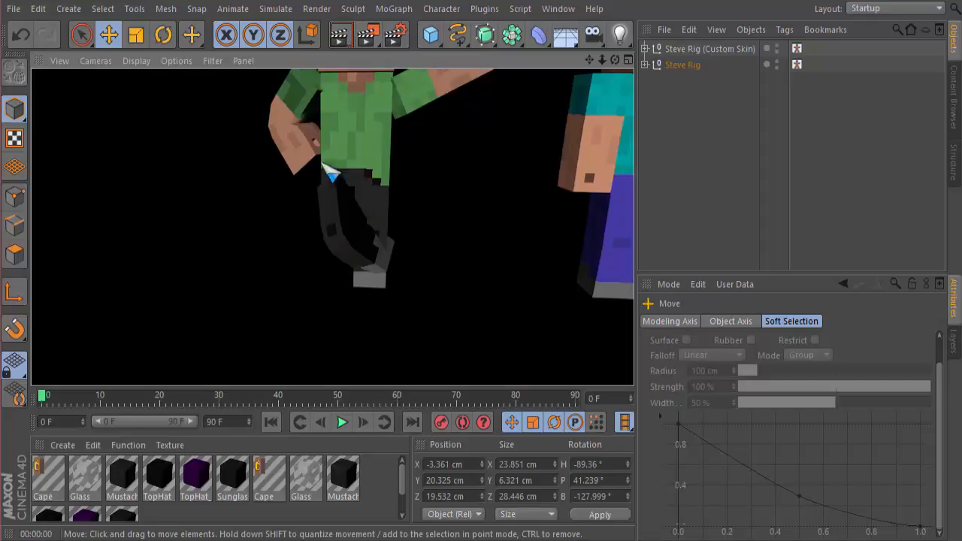
click(457, 157)
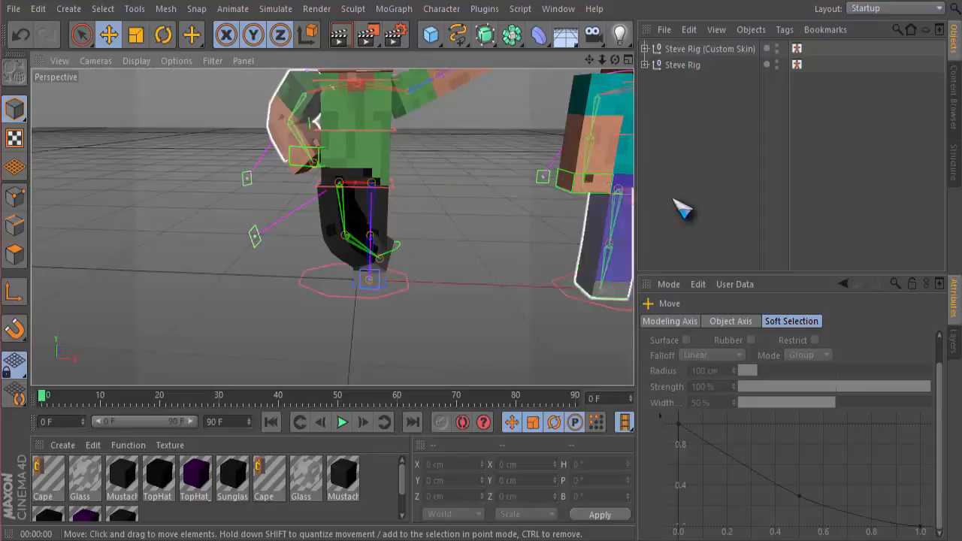
Move the right foot control to about X -17, Y 8.4, Z 19.4 cm and rotate it to about H -82.4°, P 47.1°, B -141.1°.
click(797, 65)
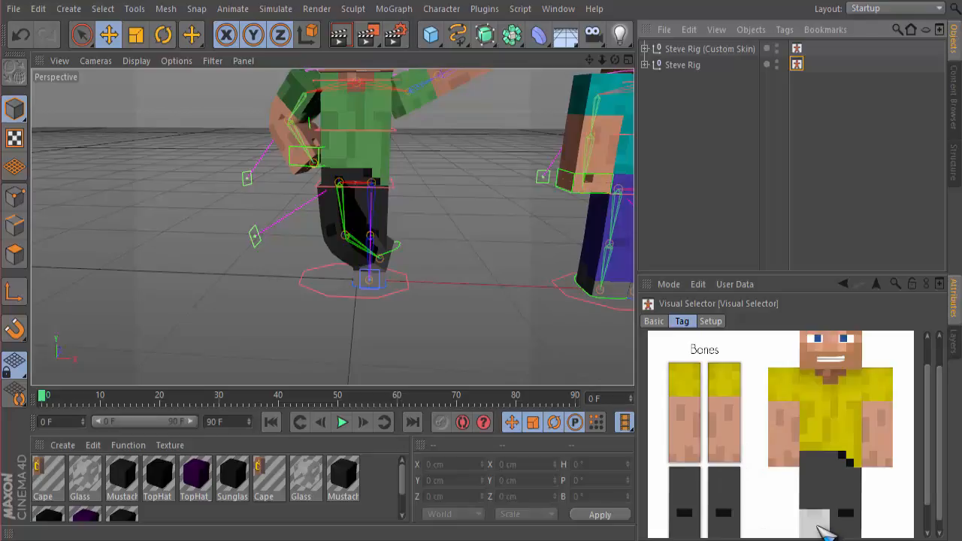
click(823, 530)
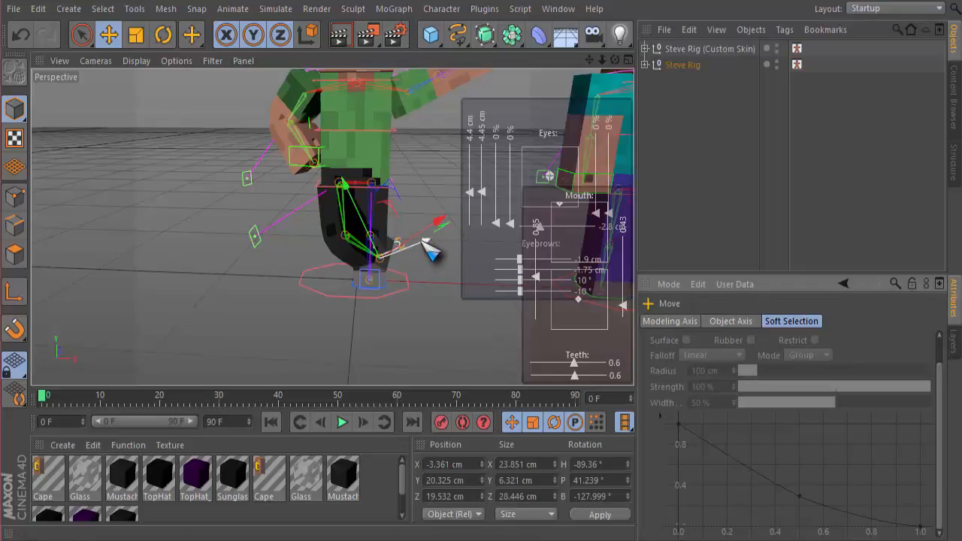
mouse_move(423, 242)
mouse_down()
mouse_move(410, 253)
mouse_move(415, 243)
mouse_up()
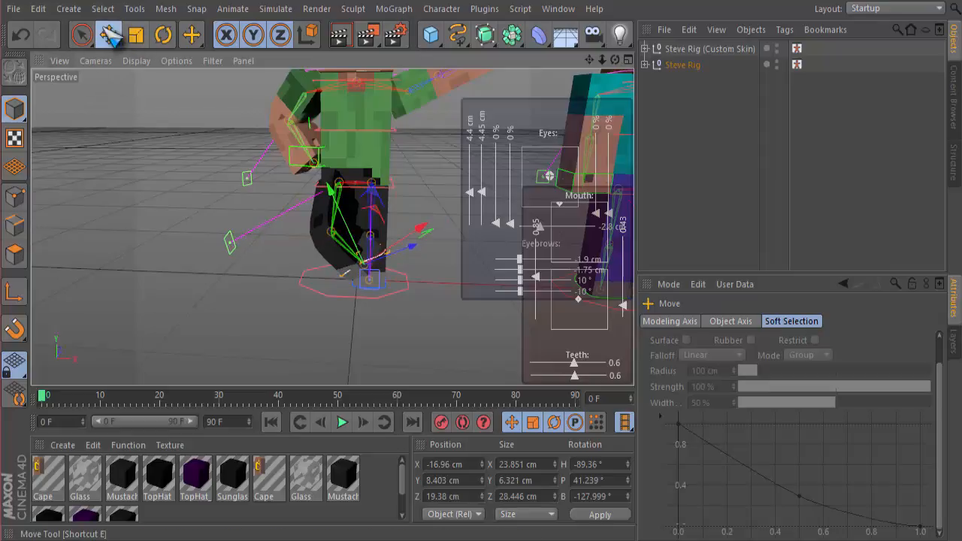
click(163, 35)
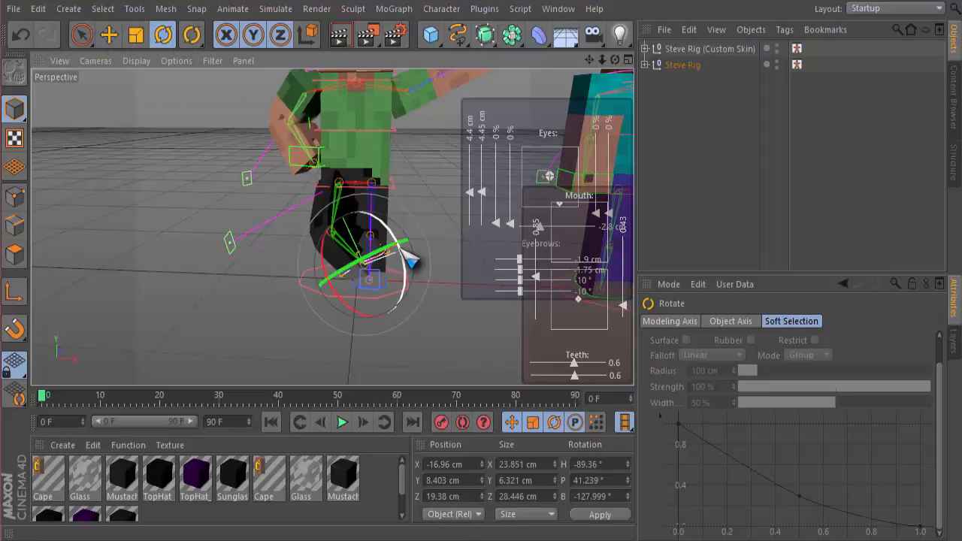
drag(402, 239, 380, 227)
Shift the right foot control to about X -16.5, Y 20.2, Z 26.3 cm and preview-render the crossed leg.
key(e)
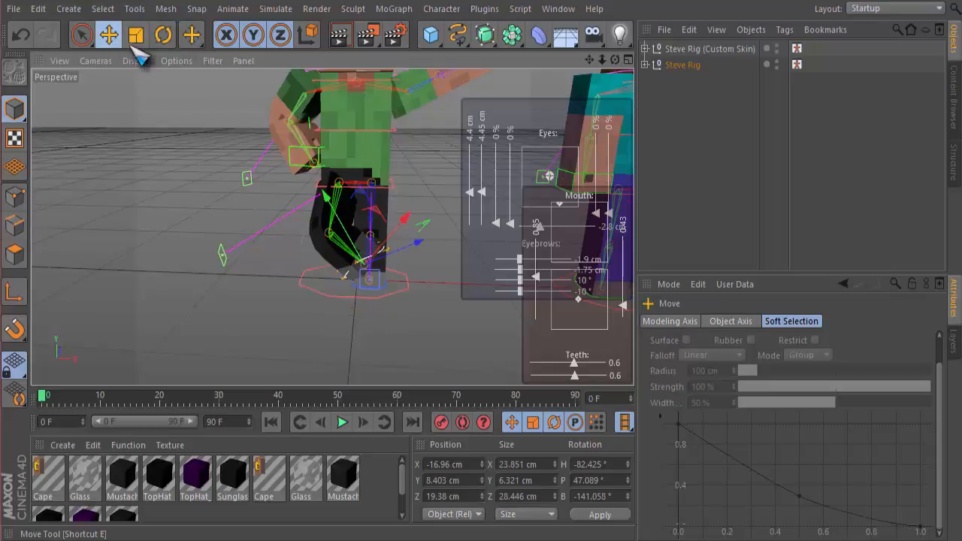
drag(412, 218, 346, 197)
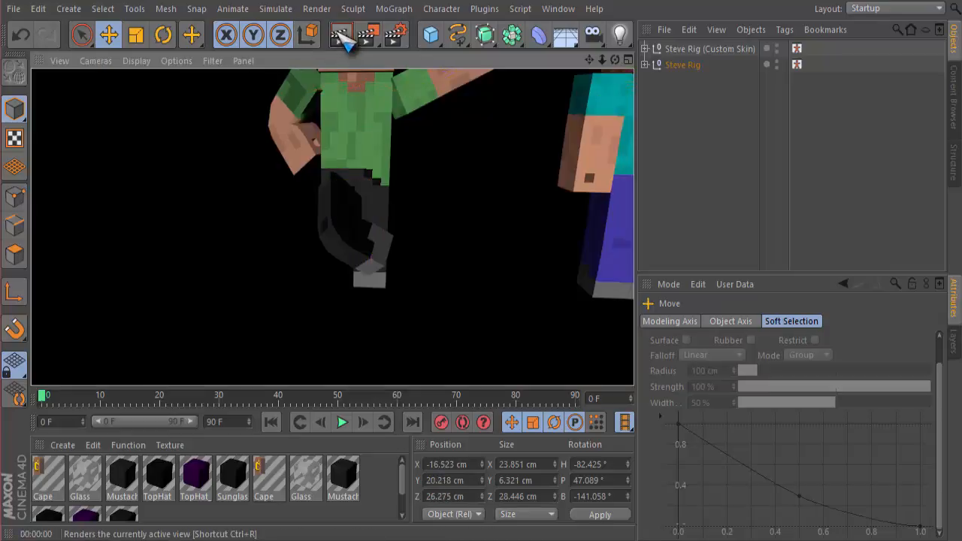
click(343, 37)
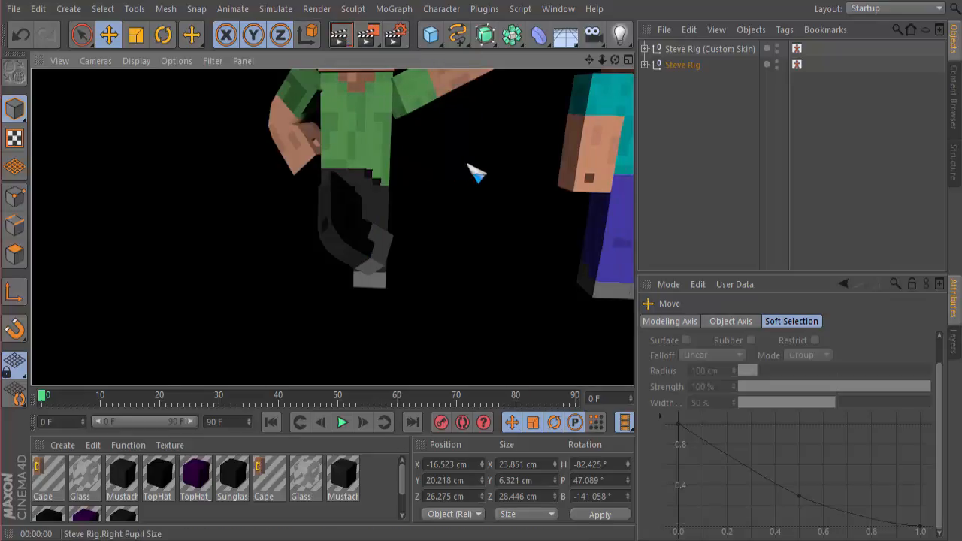
Frame both characters in the perspective view and render a preview to check the full pose.
scroll(467, 164, down, 3)
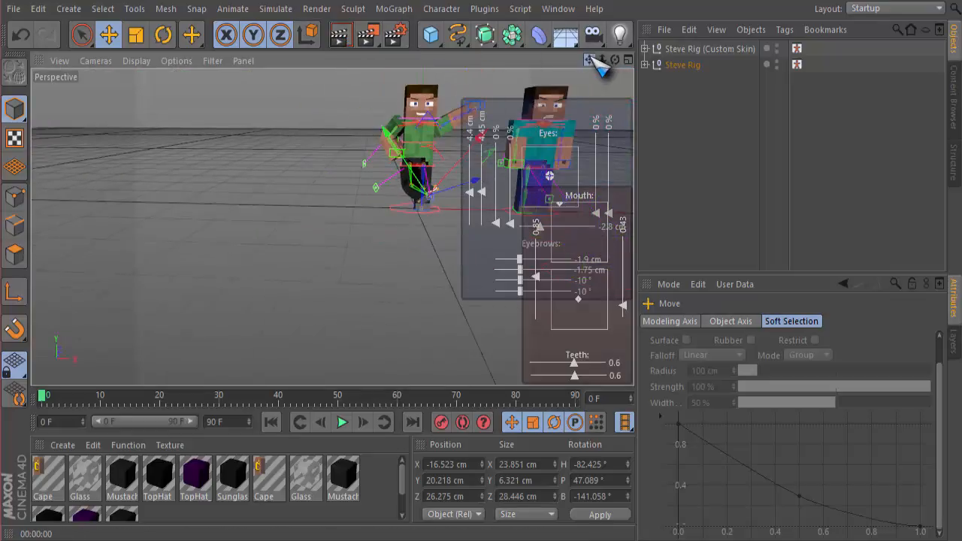
drag(592, 58, 696, 60)
drag(592, 59, 566, 147)
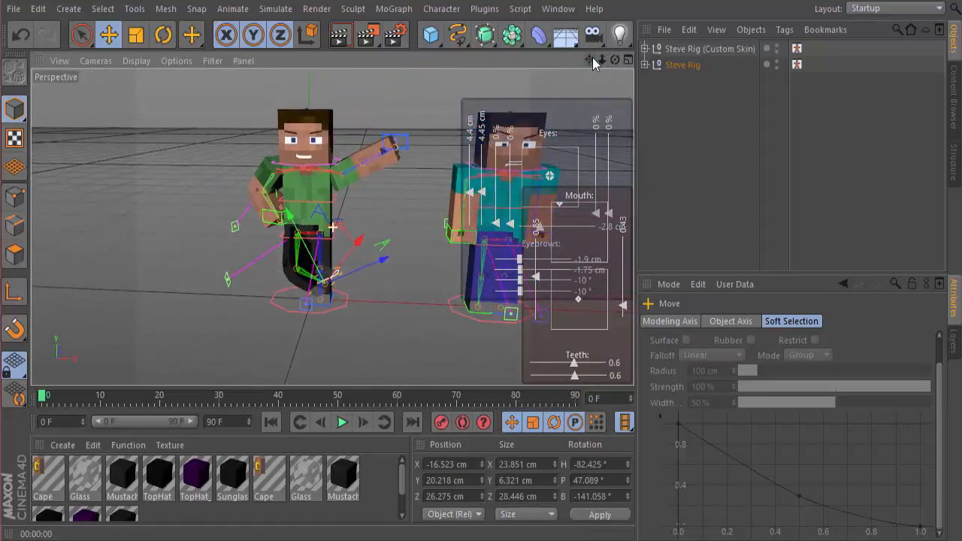
drag(604, 59, 669, 60)
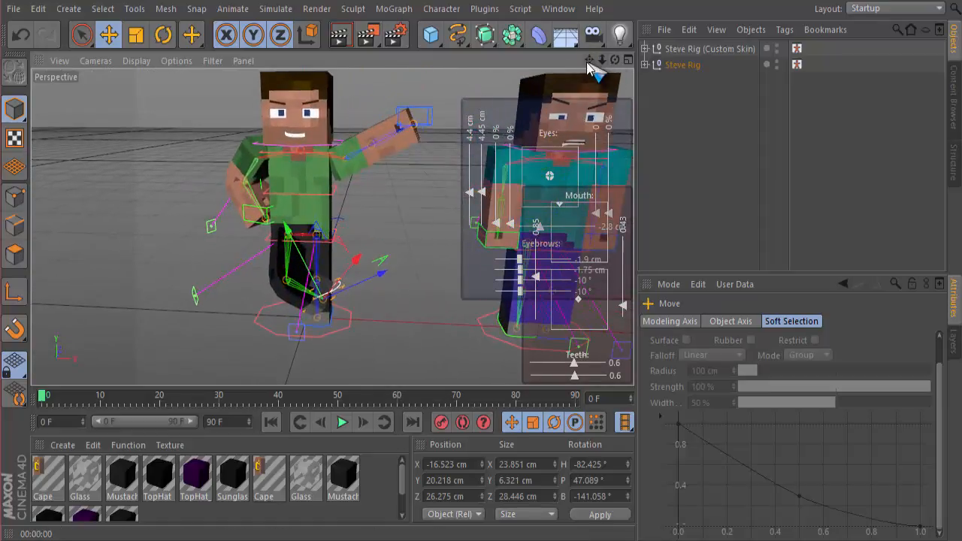
drag(589, 60, 582, 84)
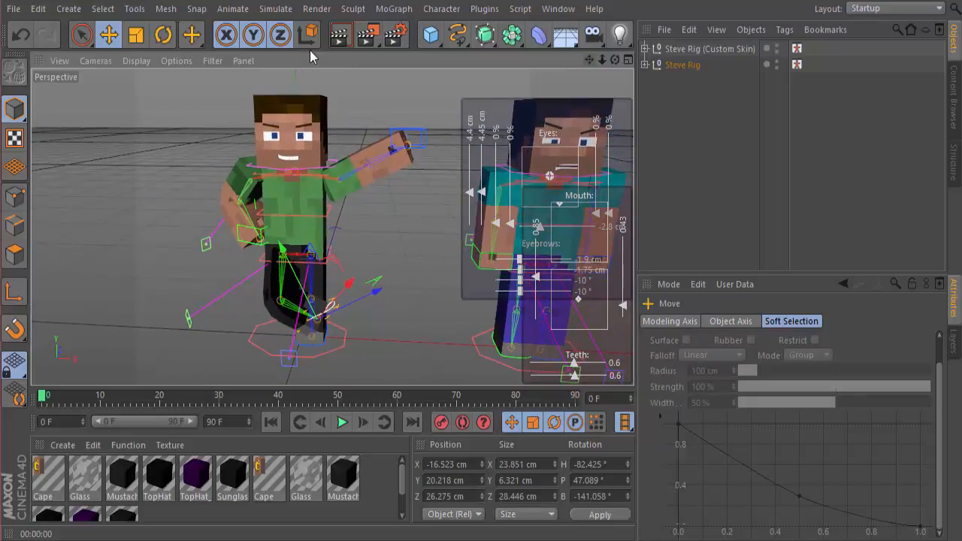
click(338, 35)
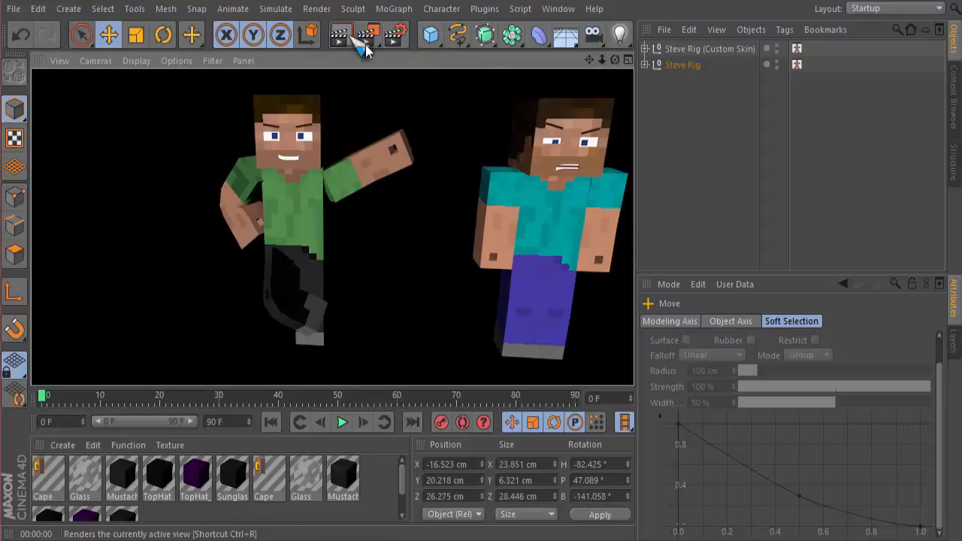
click(387, 118)
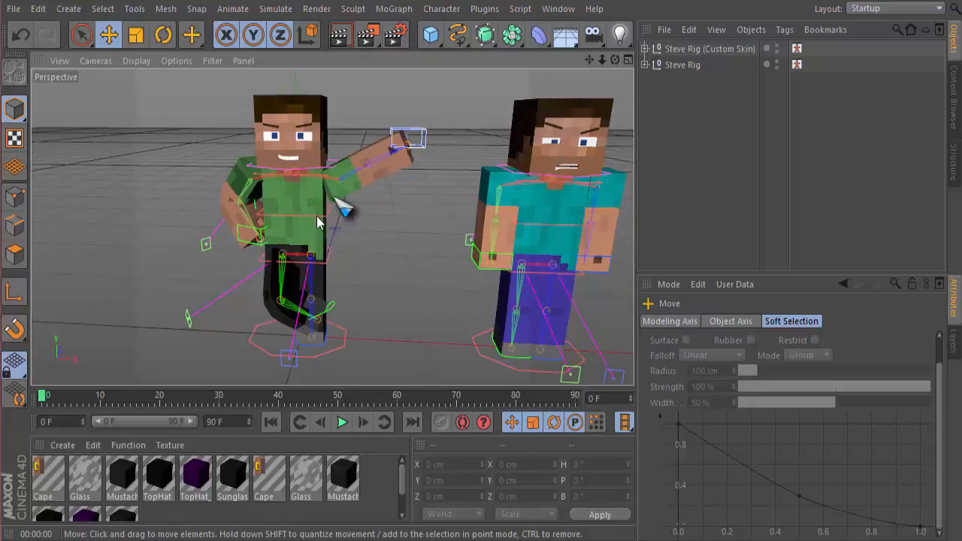
middle_click(384, 244)
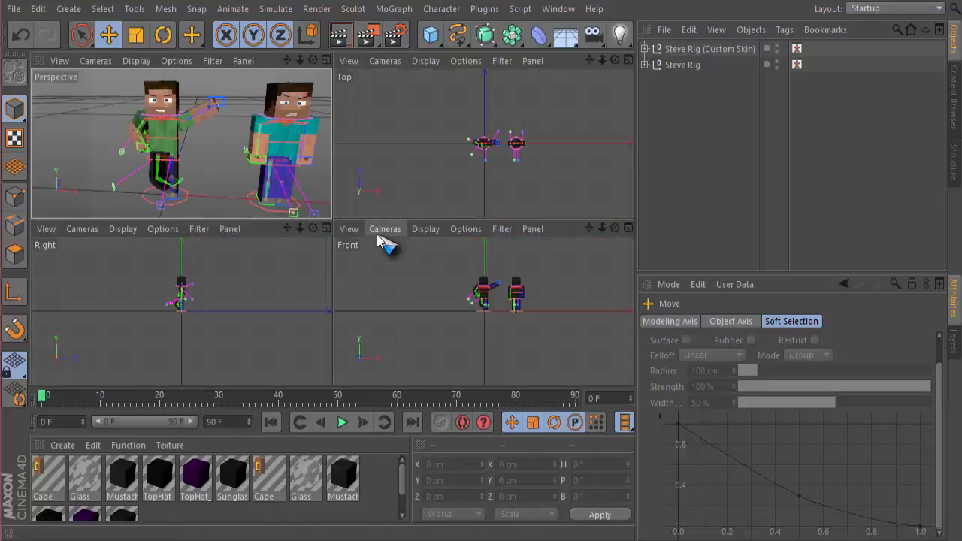
middle_click(91, 159)
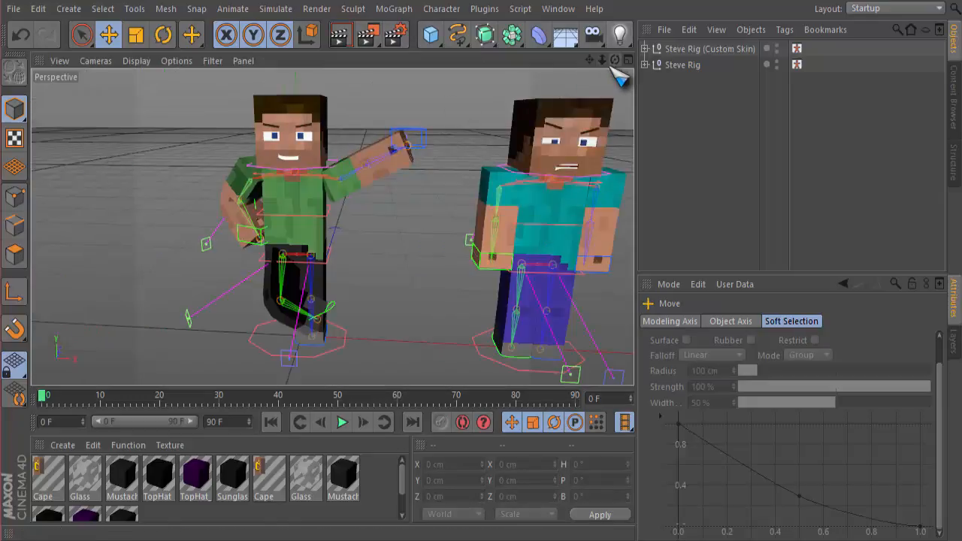
drag(615, 61, 547, 46)
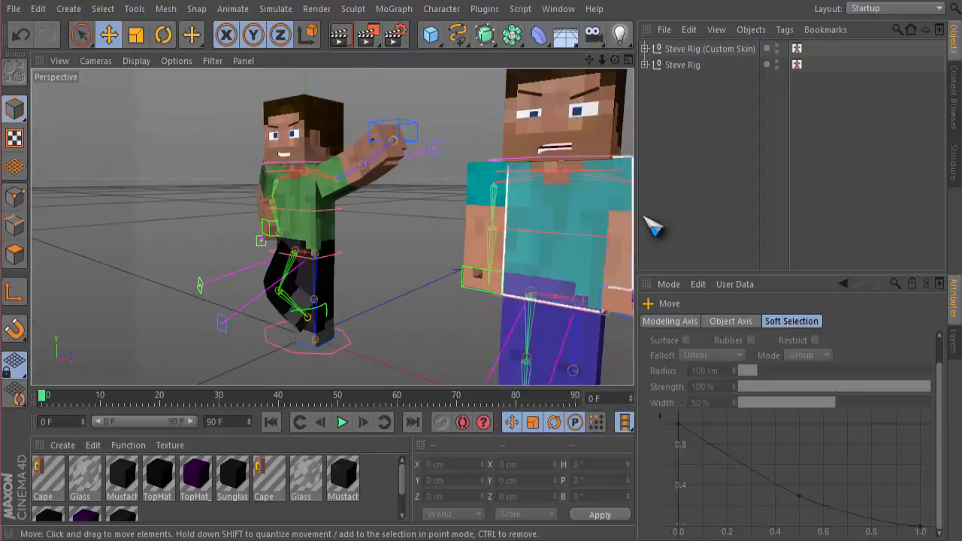
Move the green-shirted Steve Rig's left knee control down and outward to about X 14.4, Y 18.7, Z -98.2 cm.
click(797, 65)
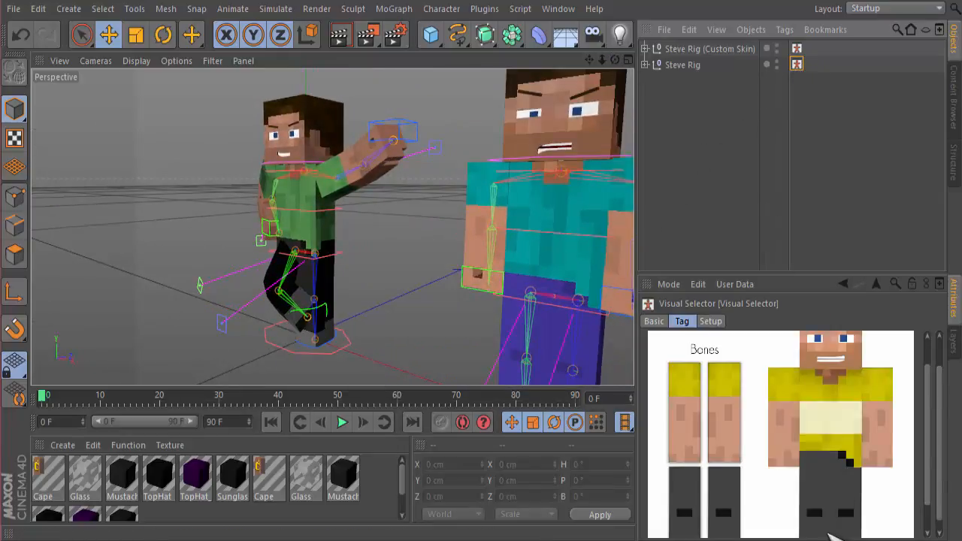
click(852, 519)
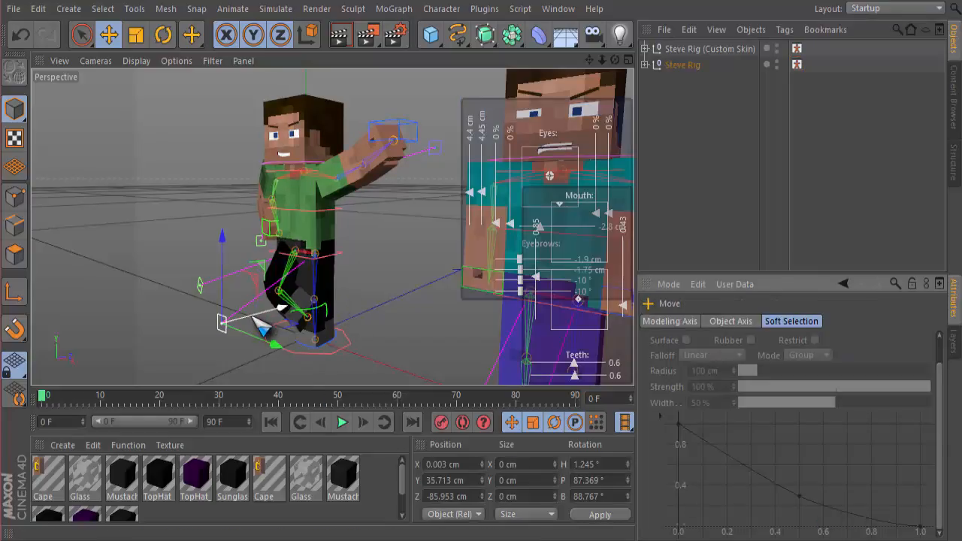
mouse_move(258, 322)
mouse_down()
mouse_move(214, 331)
mouse_move(391, 282)
mouse_move(249, 318)
mouse_up()
drag(209, 253, 301, 325)
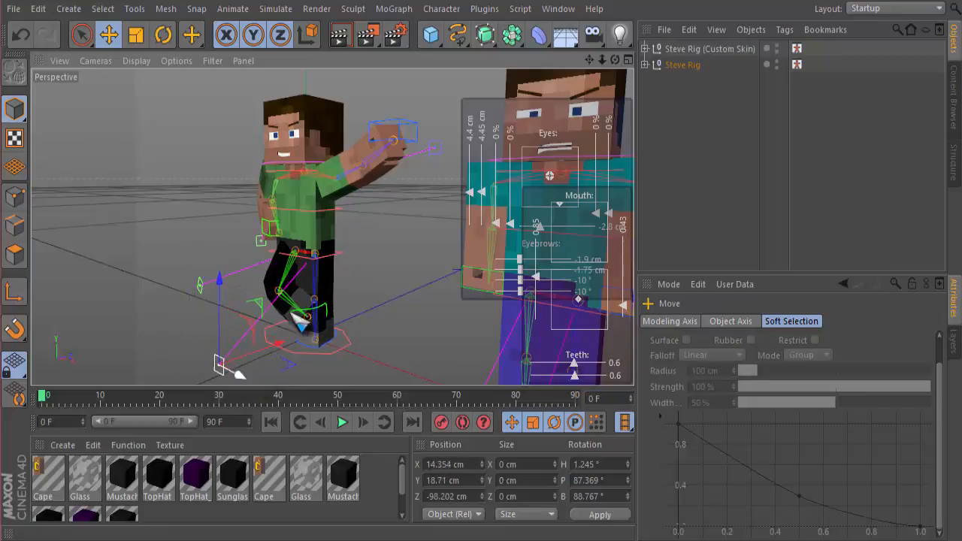
Move the Steve Rig's left foot control to about X 12.6, Y 12.4, Z 2.8 cm, then clear the selection.
click(799, 66)
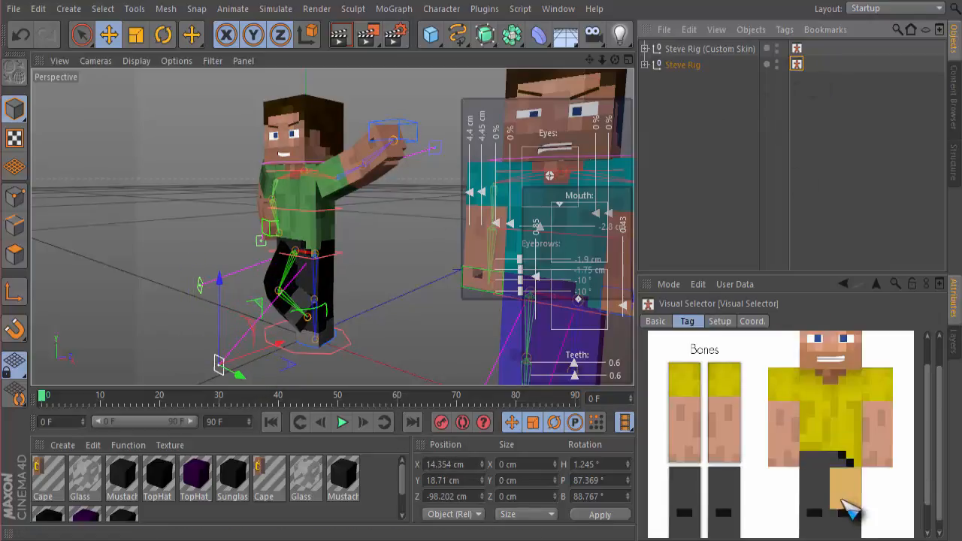
click(848, 514)
mouse_move(373, 325)
mouse_down()
mouse_move(386, 325)
mouse_move(376, 324)
mouse_up()
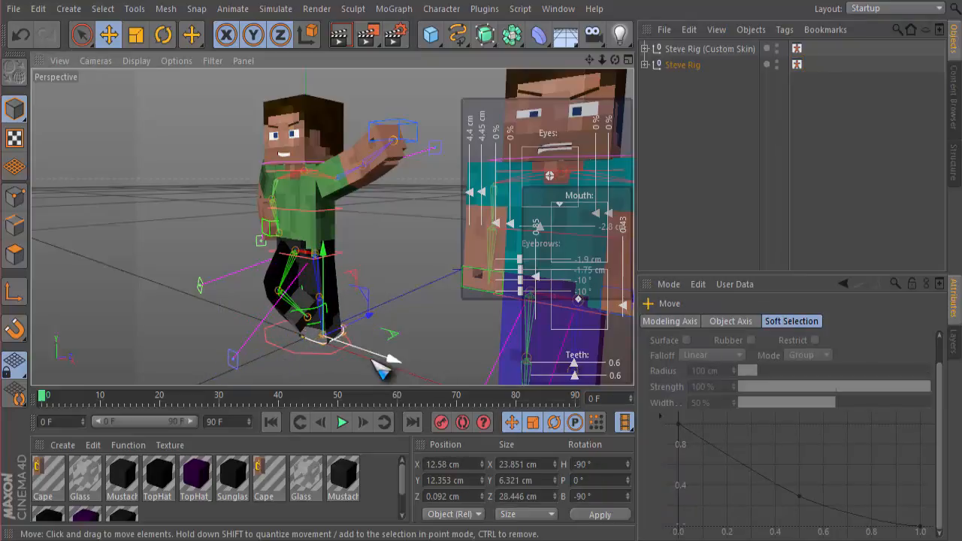
mouse_move(333, 258)
mouse_down()
mouse_move(328, 250)
mouse_move(335, 254)
mouse_up()
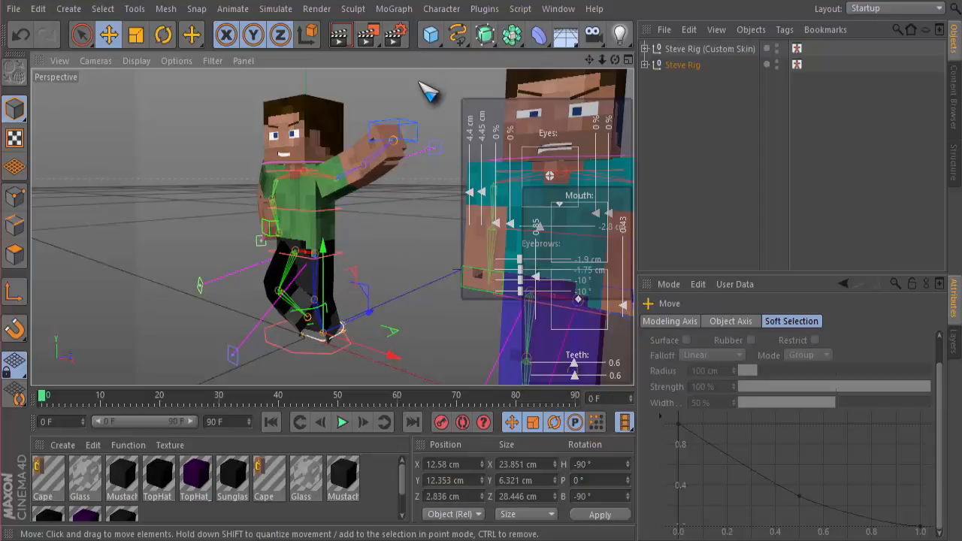
click(441, 88)
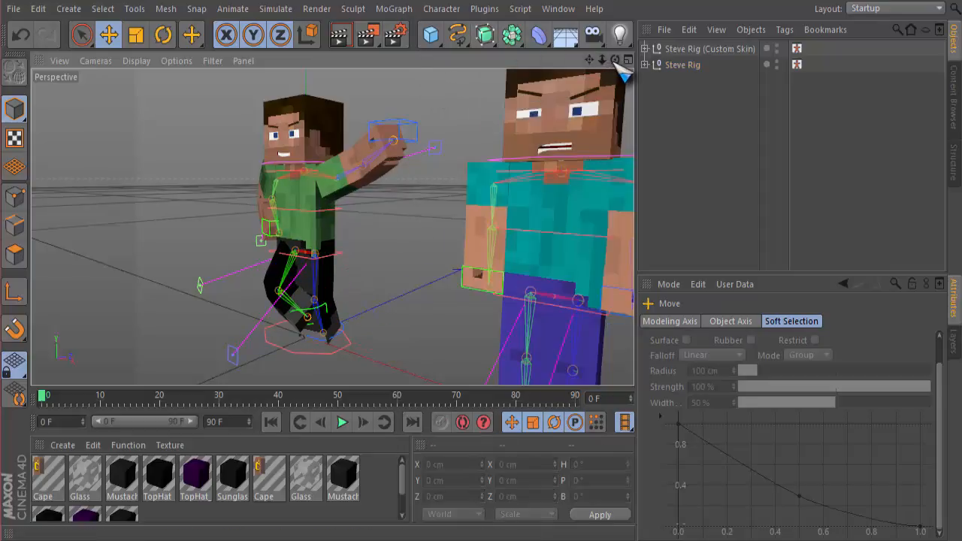
Orbit to a front view of both characters and preview-render it to check the leg pose.
drag(615, 61, 696, 60)
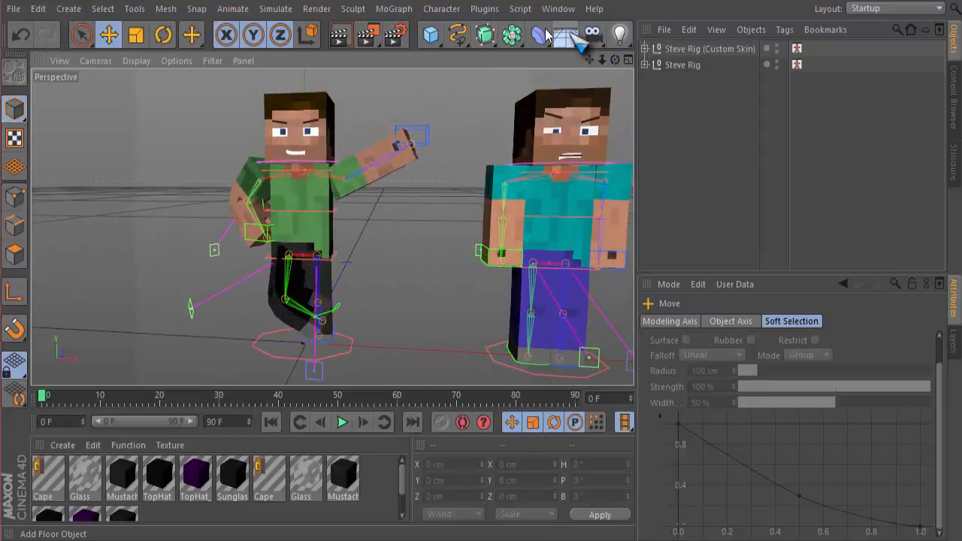
click(340, 37)
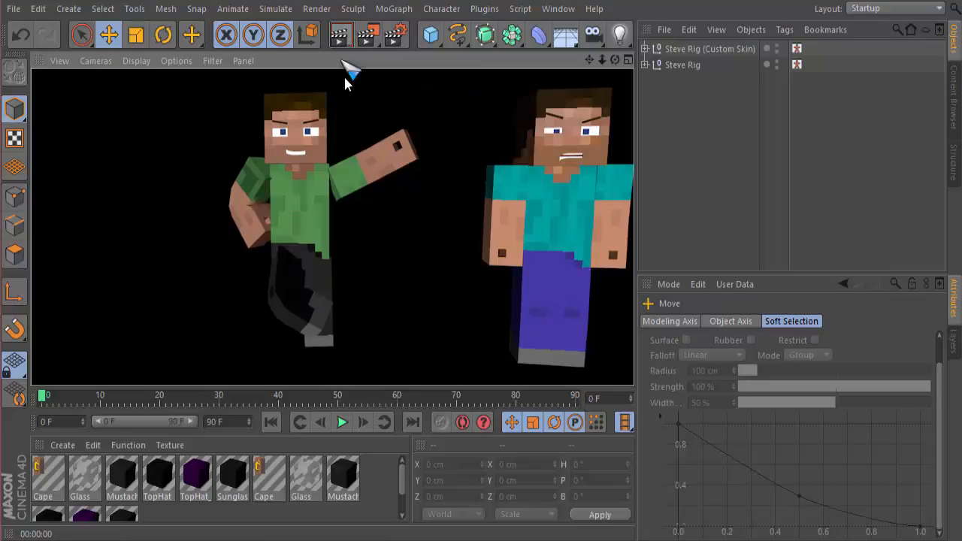
click(374, 104)
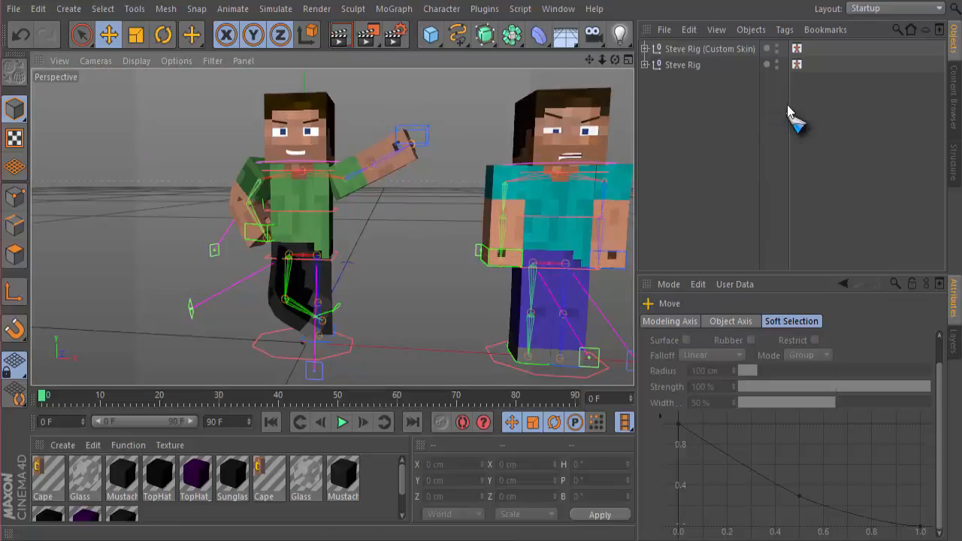
Bend the Steve Rig's upper body by rotating its torso control to about H 8.9°.
click(684, 66)
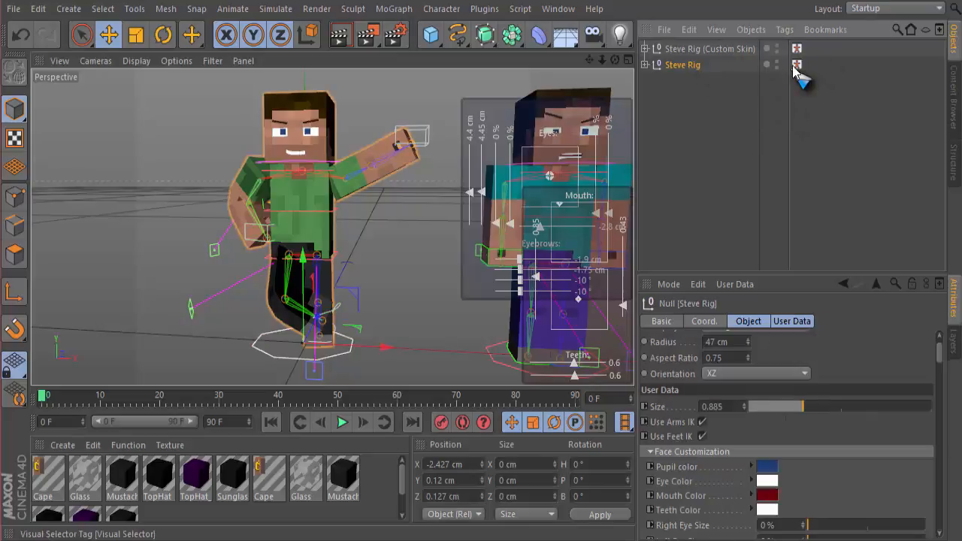
click(797, 65)
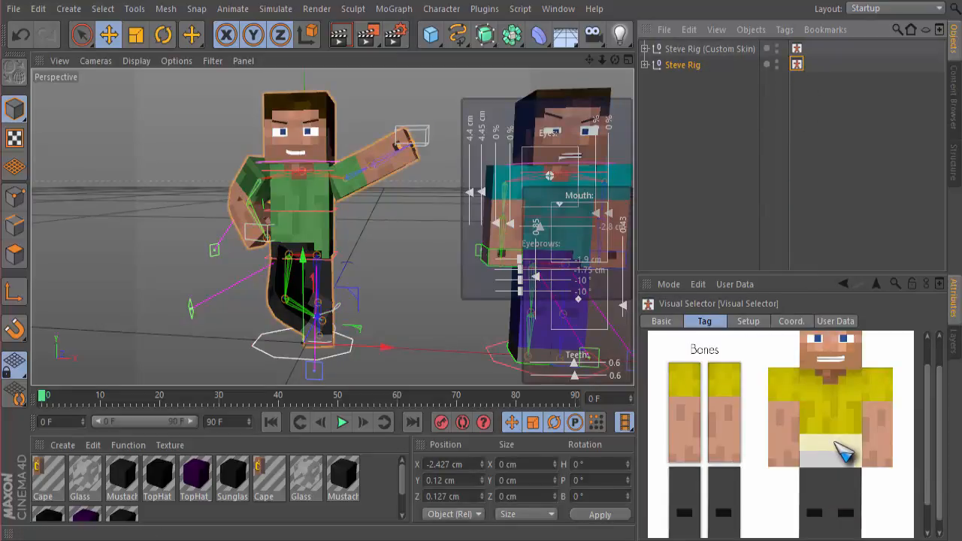
click(782, 410)
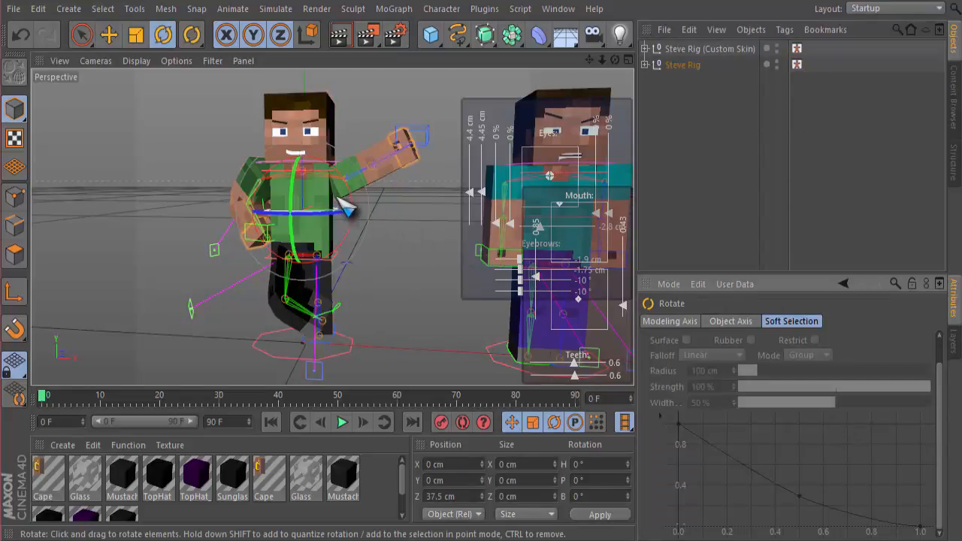
drag(304, 175, 301, 175)
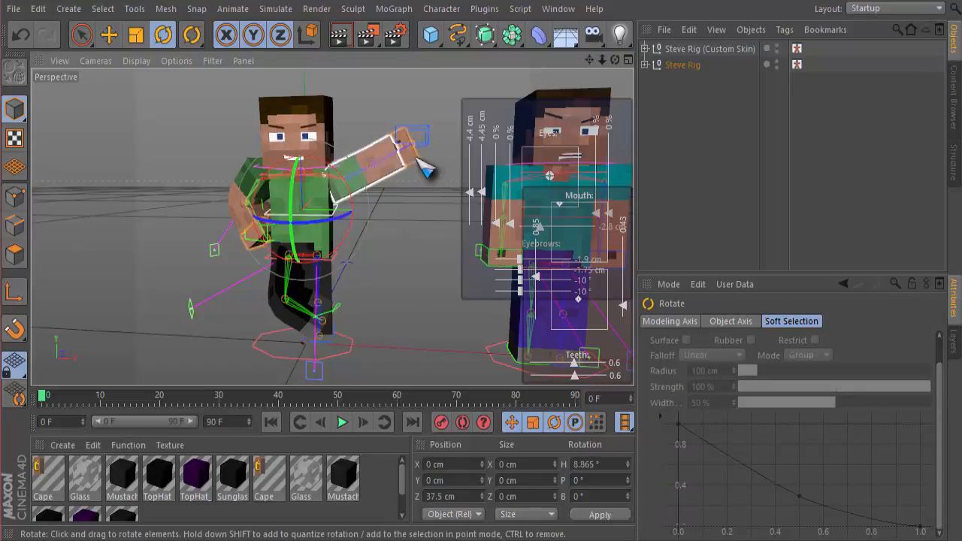
Rotate the Steve Rig's head control to about H -11.5° and preview-render the view.
click(680, 64)
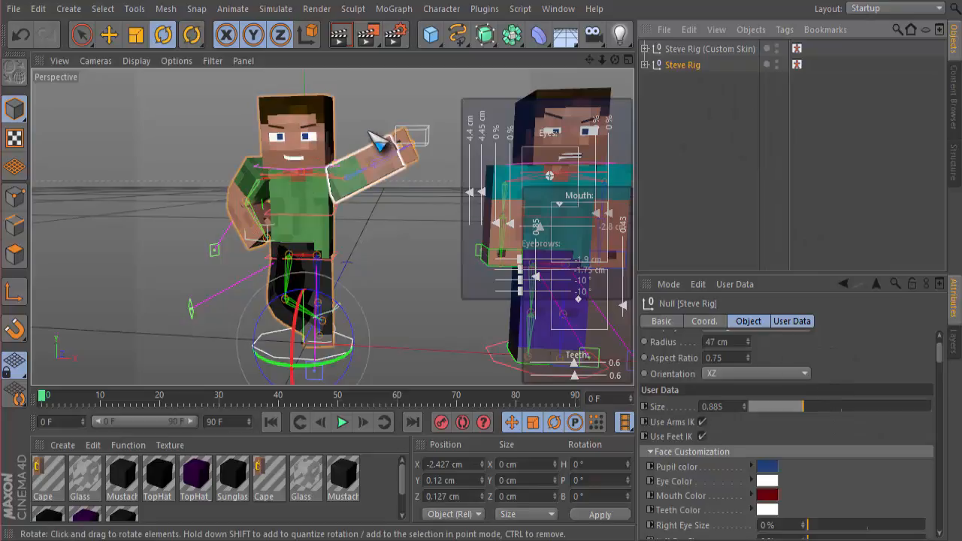
click(797, 65)
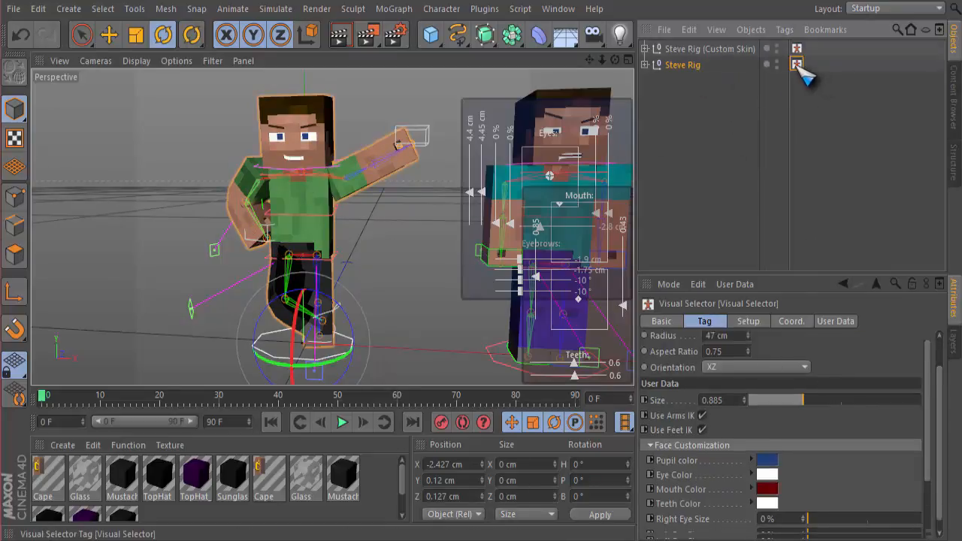
click(816, 361)
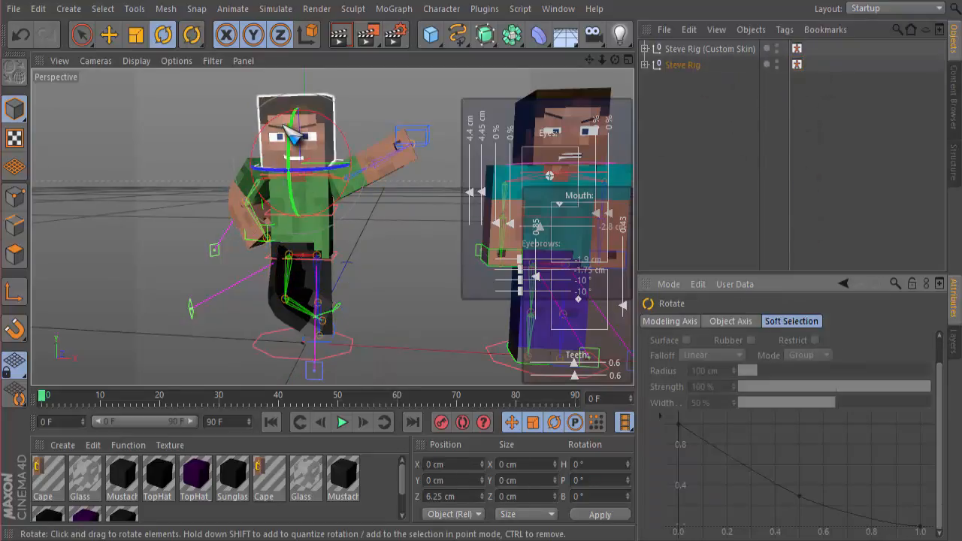
drag(296, 133, 301, 134)
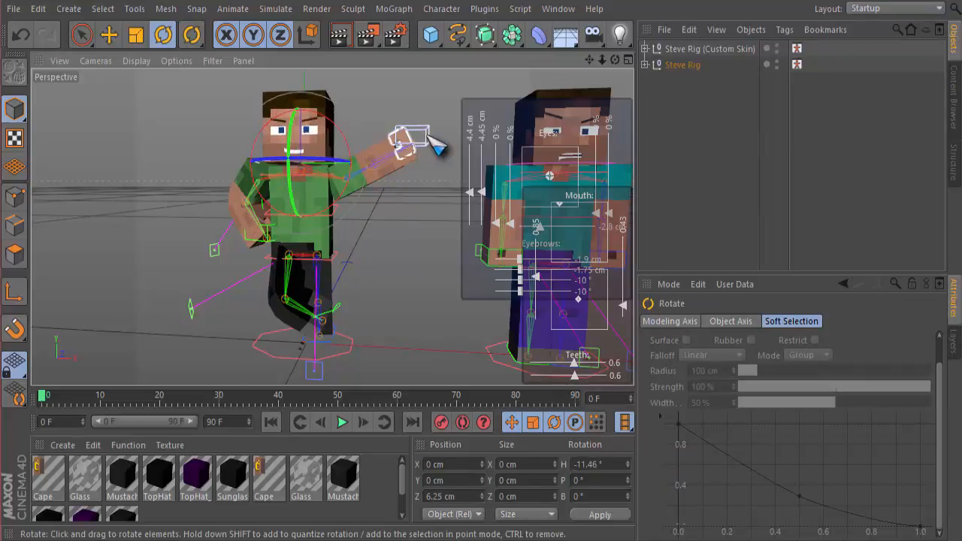
click(340, 35)
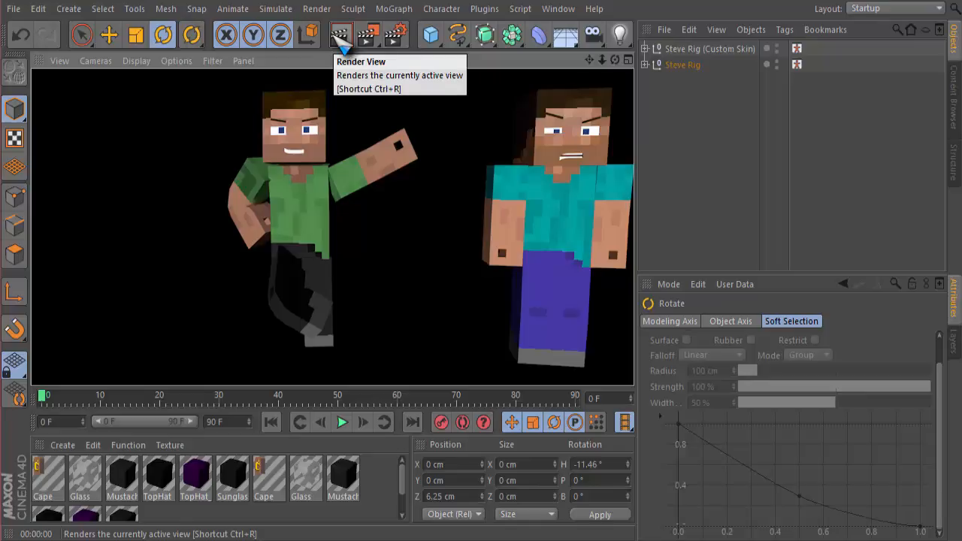
click(393, 147)
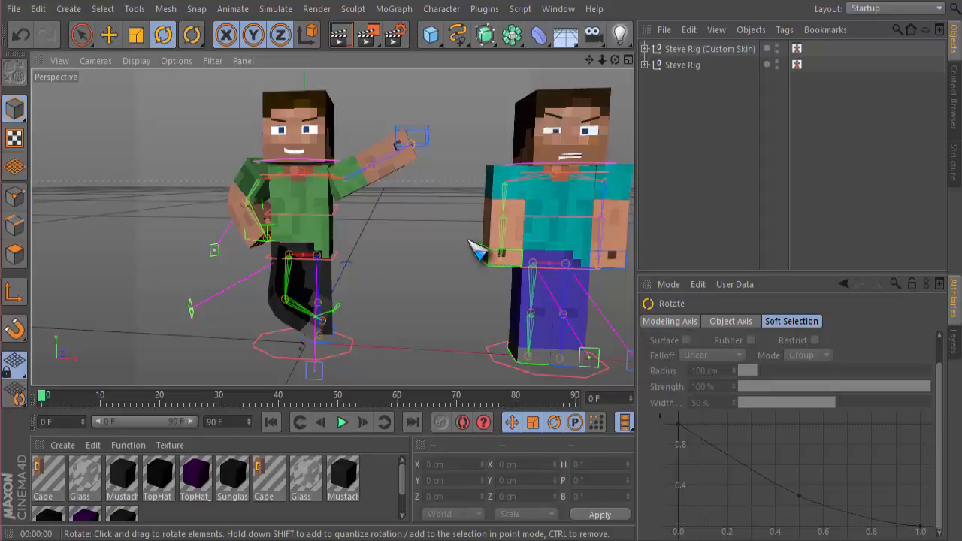
Enable the Steve Rig's Sunglasses accessory and raise the glasses onto the forehead at about Y 5.2, Z 1.6 cm, P 171.4°.
click(683, 65)
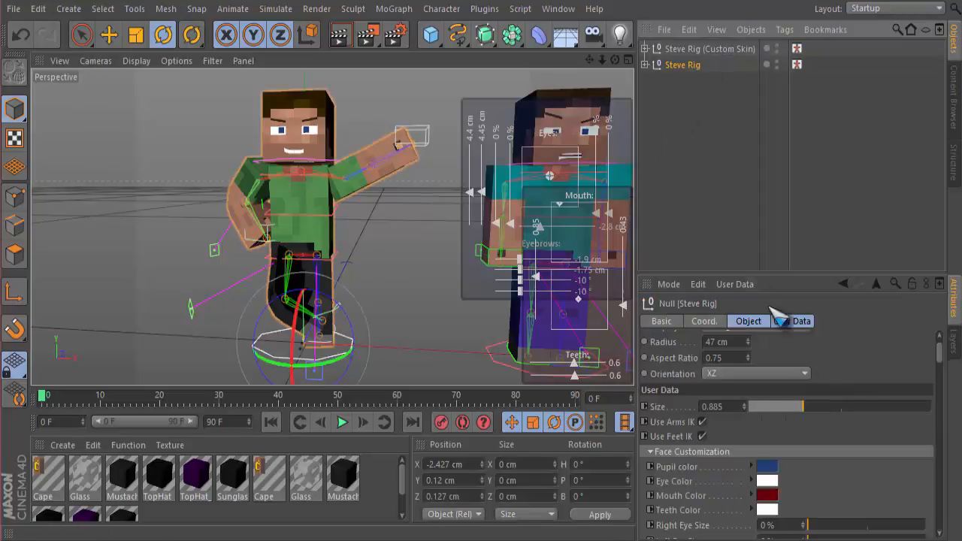
drag(940, 360, 939, 486)
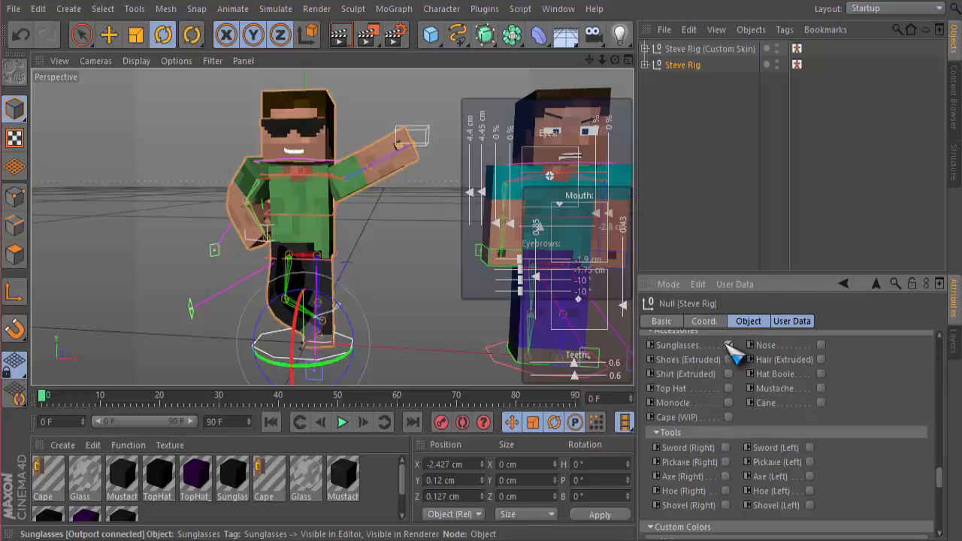
click(296, 126)
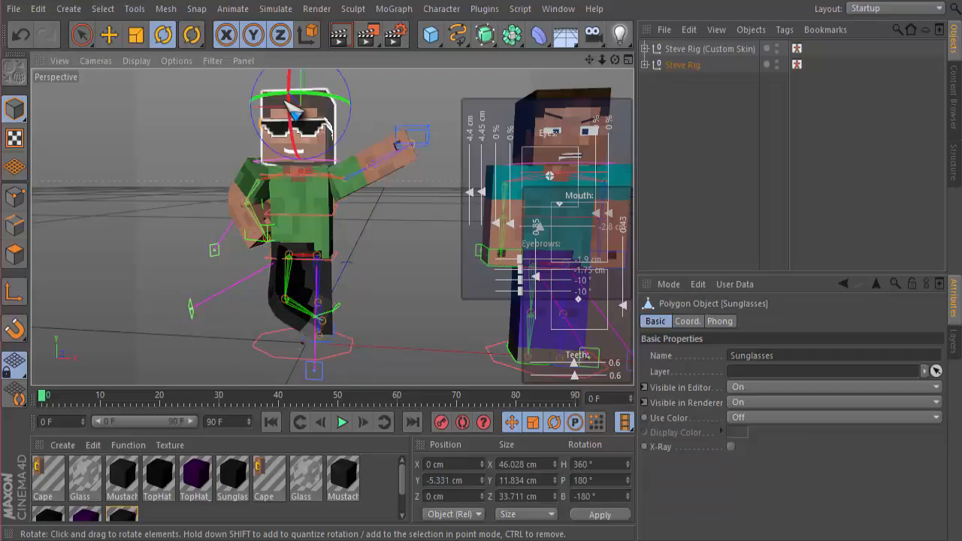
drag(295, 111, 313, 75)
click(109, 35)
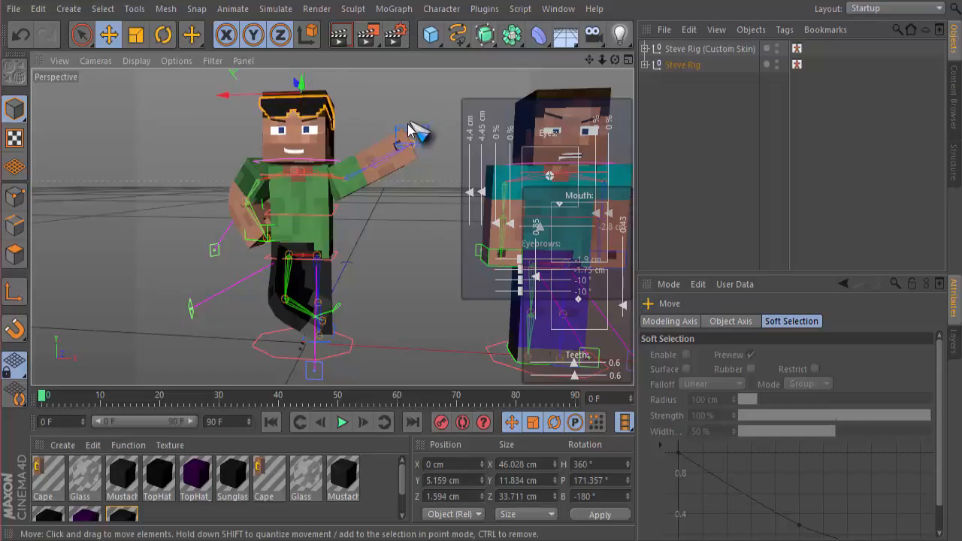
click(440, 92)
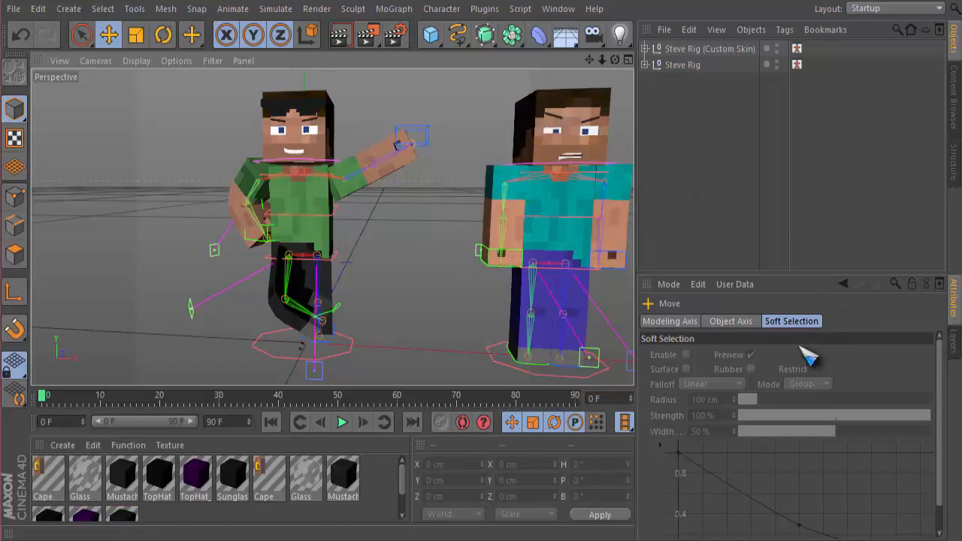
Enable the Cane accessory in the Steve Rig's user data.
click(682, 66)
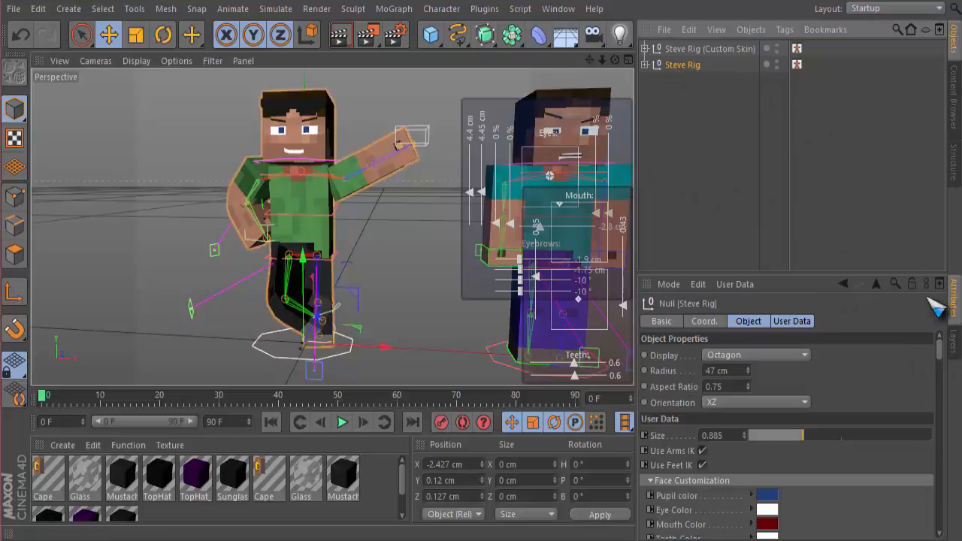
drag(942, 356, 946, 376)
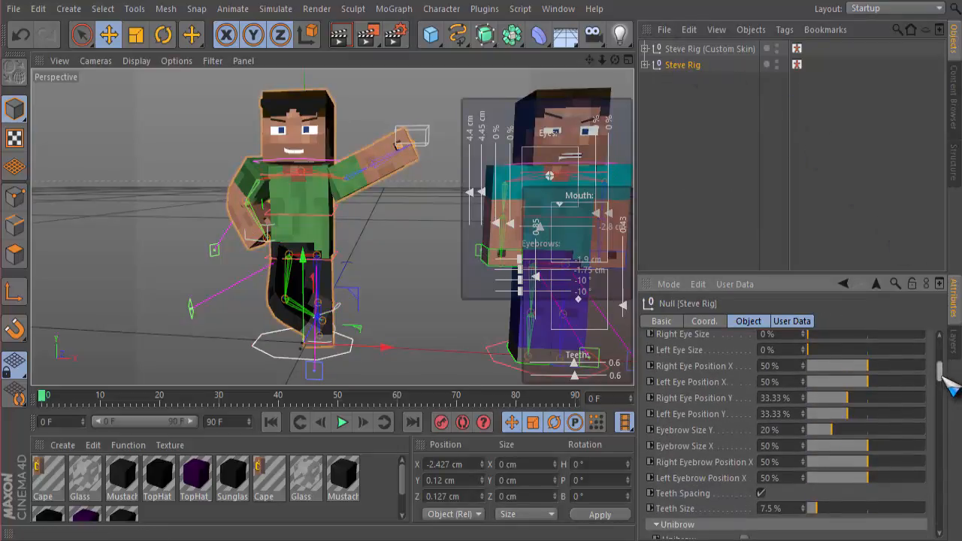
drag(946, 381, 946, 487)
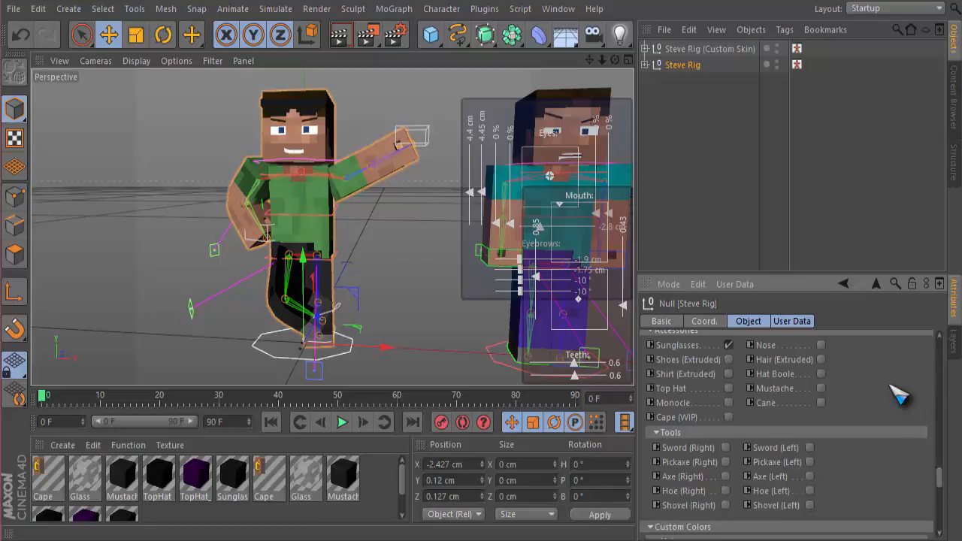
click(822, 404)
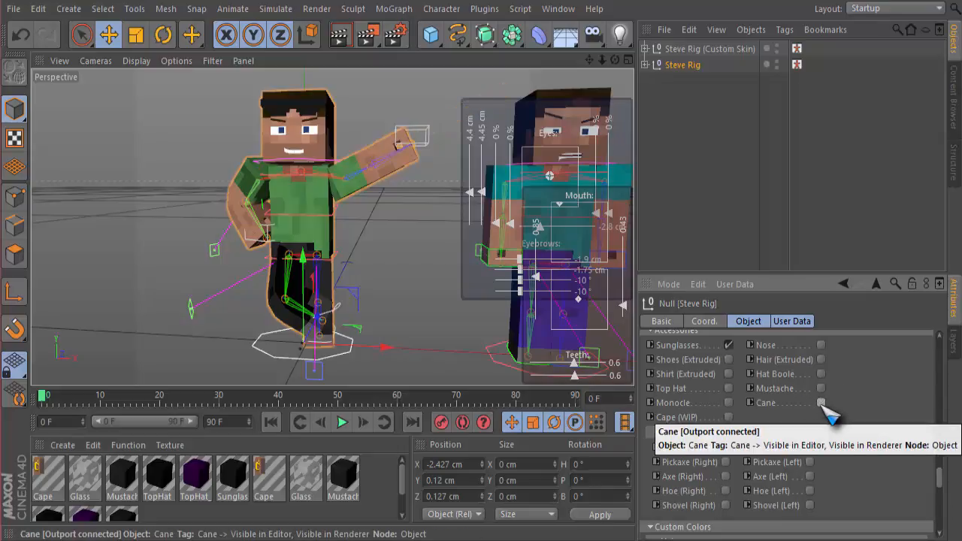
click(822, 403)
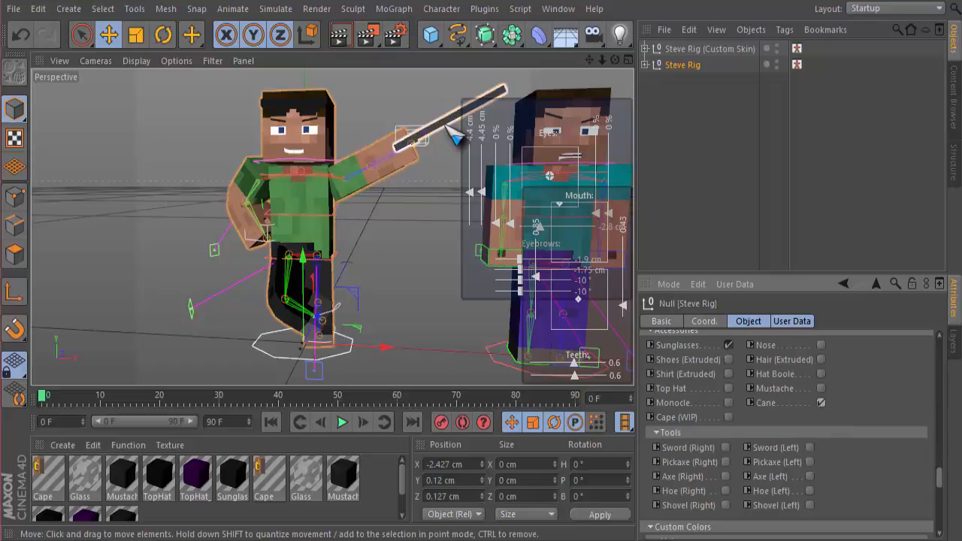
drag(458, 133, 457, 136)
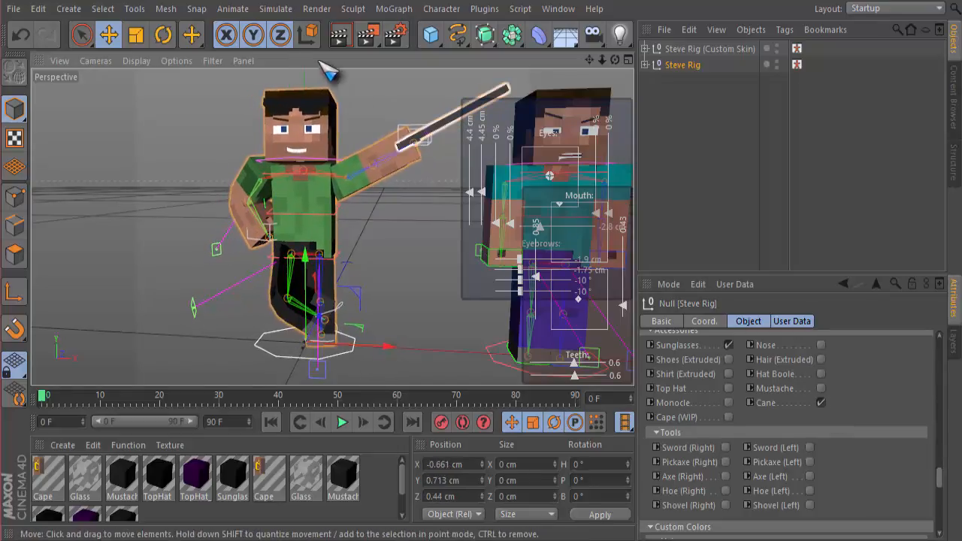
Rotate the cane in the raised hand to point downward, at about H -190.6°, P 286.1°, B -71.8°.
click(115, 38)
click(449, 133)
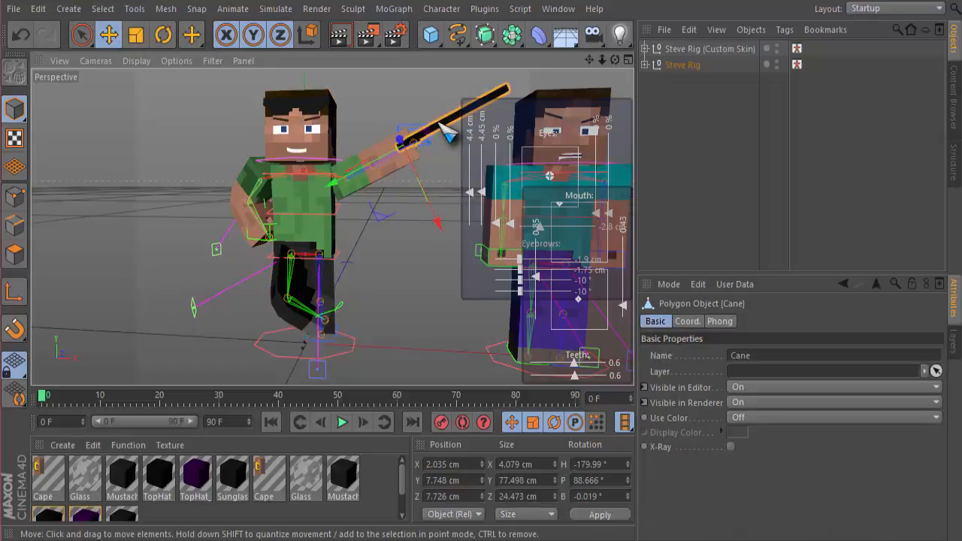
drag(419, 180, 444, 232)
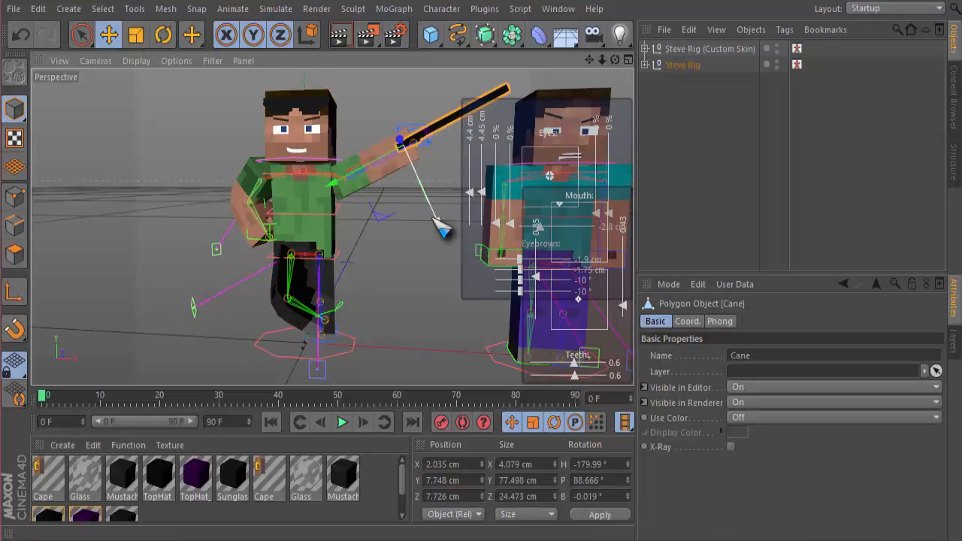
click(164, 35)
drag(446, 134, 308, 221)
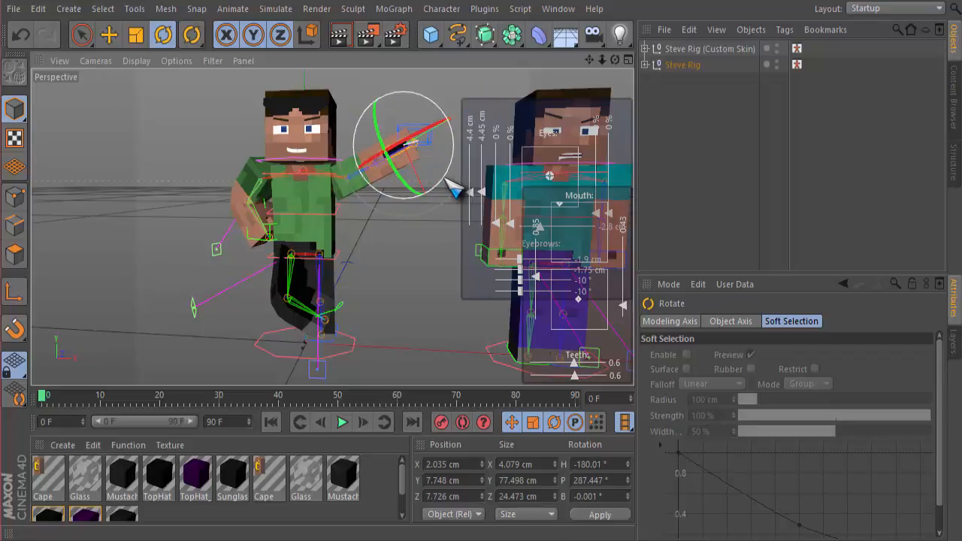
drag(448, 180, 391, 134)
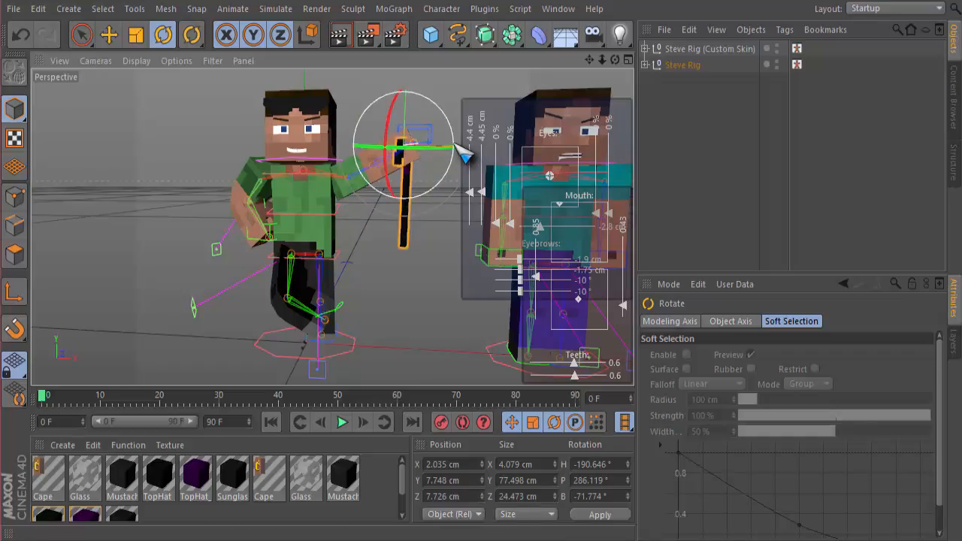
Move the cane from the raised hand to the hand on the hip, at about X -5.6, Y -42.4, Z 173.3 cm.
drag(455, 145, 456, 142)
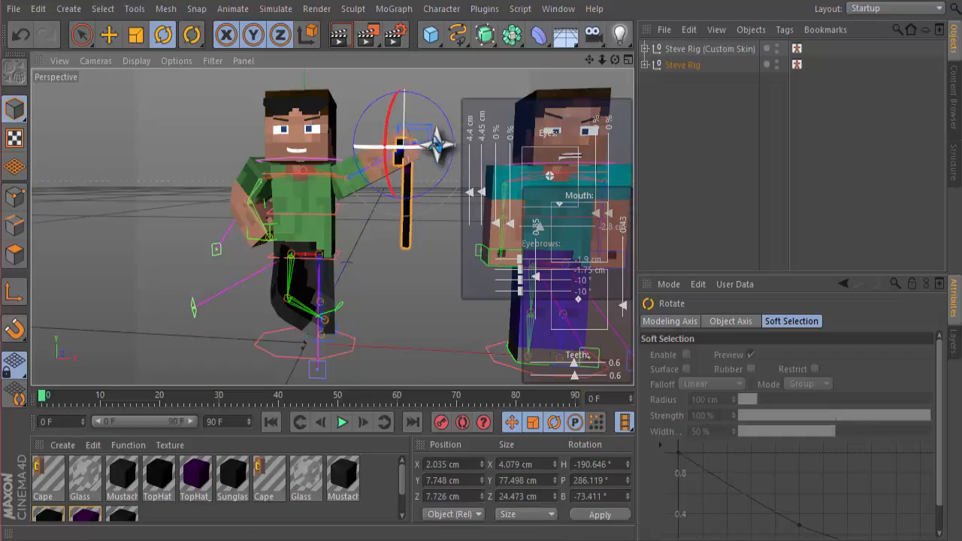
click(113, 37)
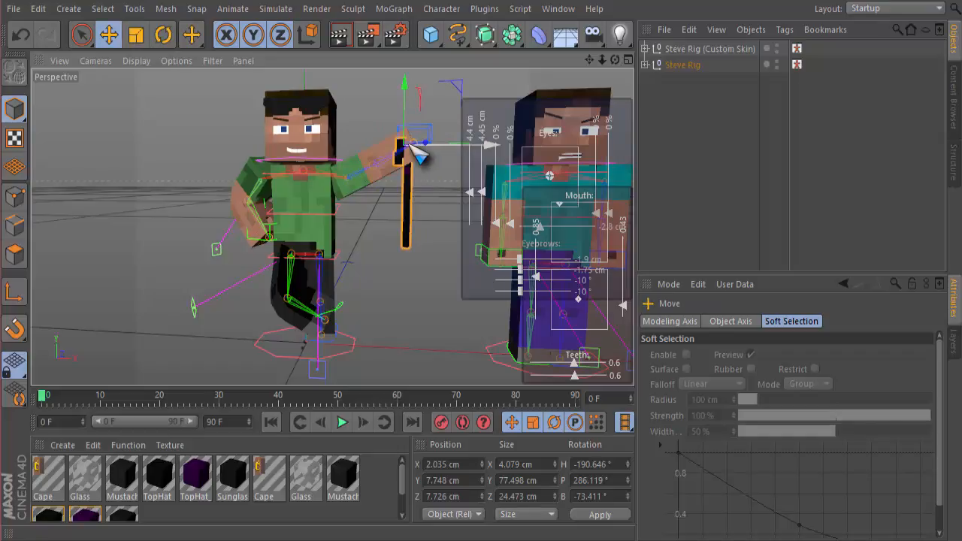
drag(416, 144, 249, 187)
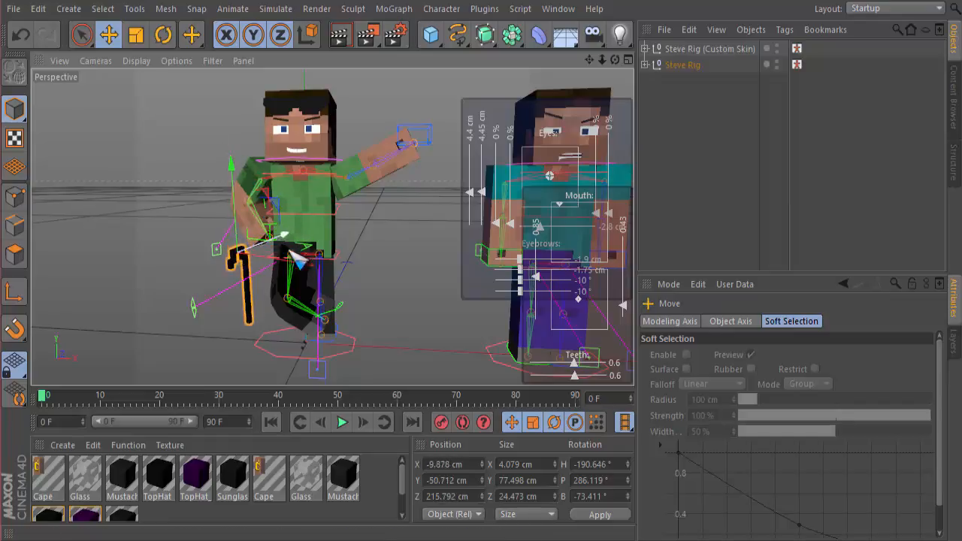
drag(322, 280, 309, 263)
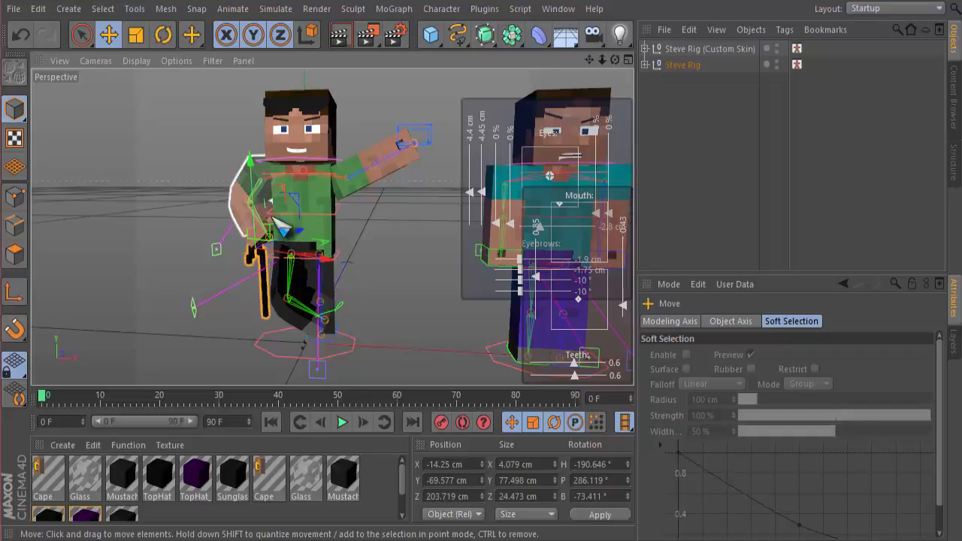
drag(322, 256, 333, 269)
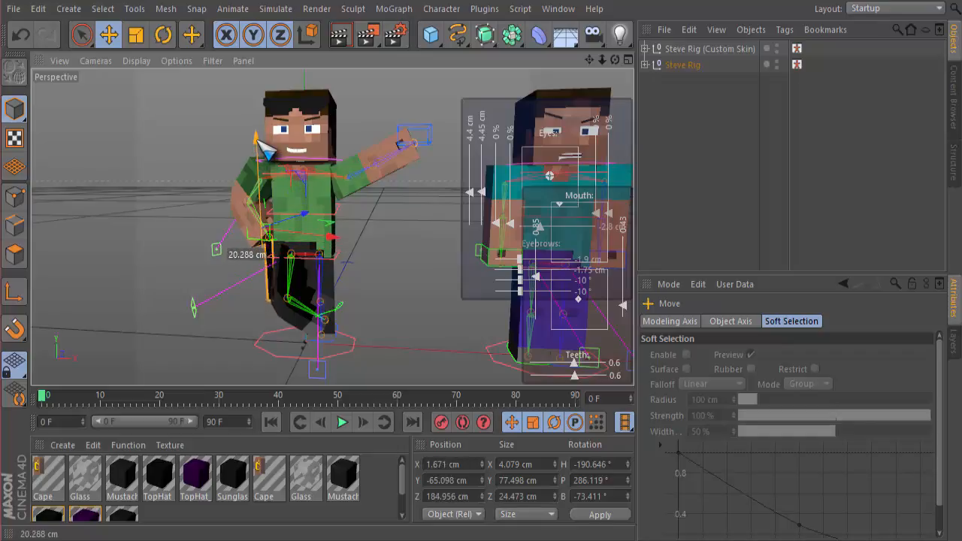
drag(265, 151, 267, 154)
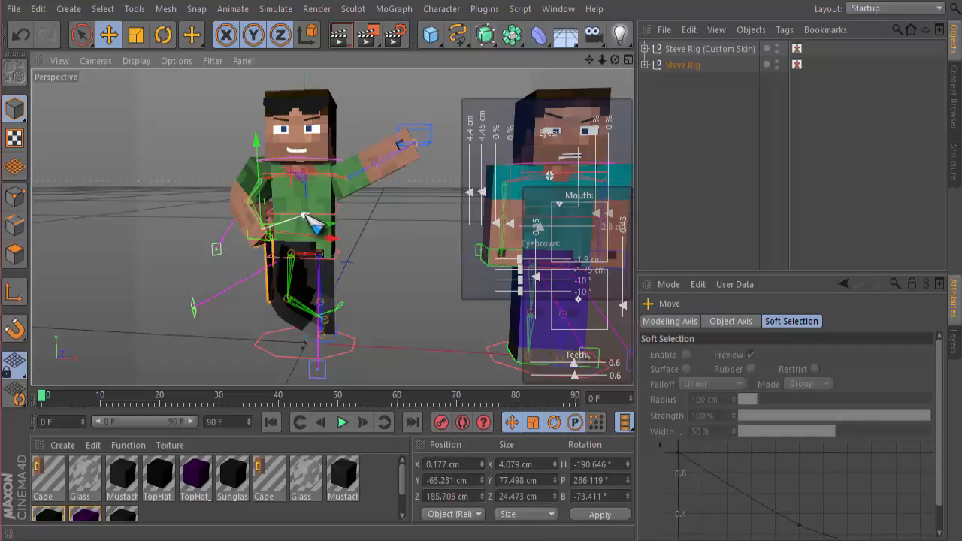
drag(305, 221, 337, 246)
drag(260, 143, 261, 147)
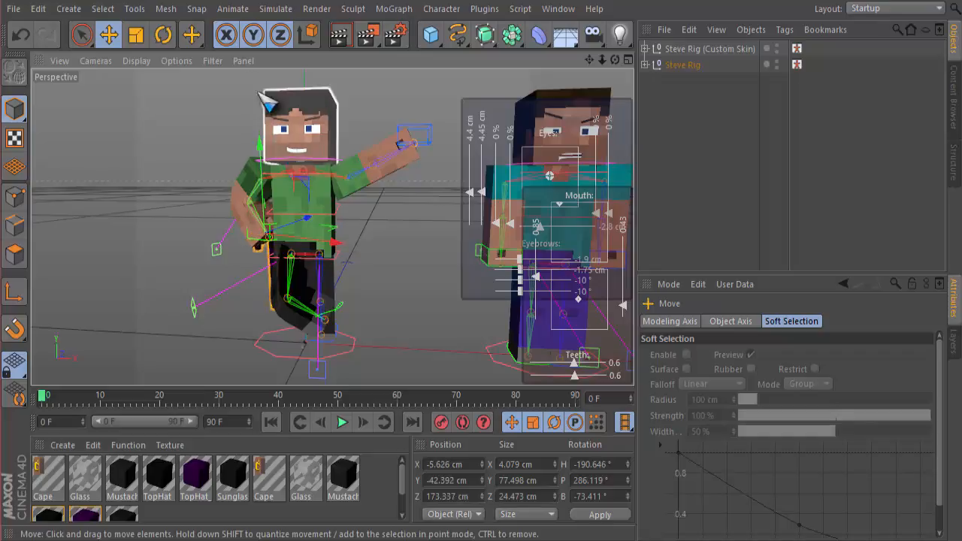
Rotate the cane to about B -60.1° so it slants beside the leg, and preview-render the view.
click(163, 34)
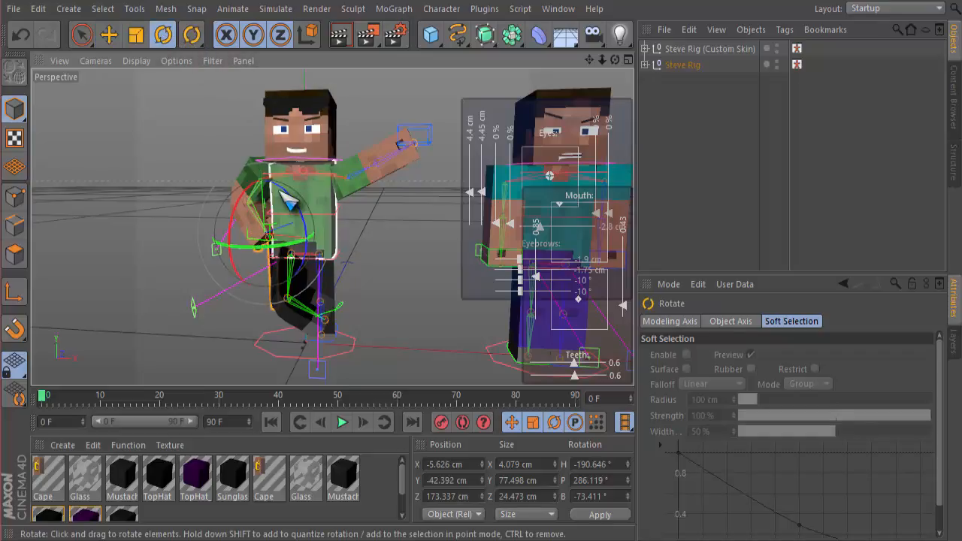
drag(288, 194, 304, 213)
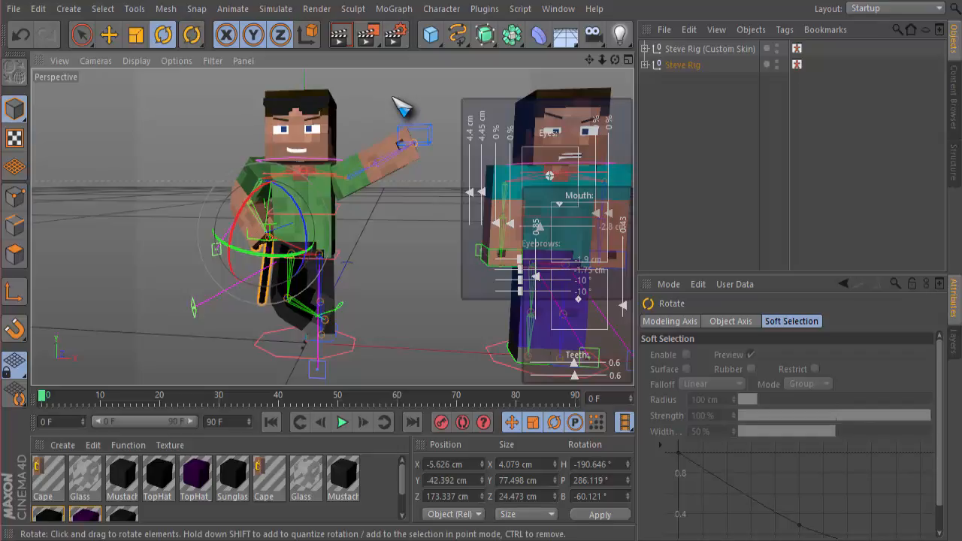
click(350, 39)
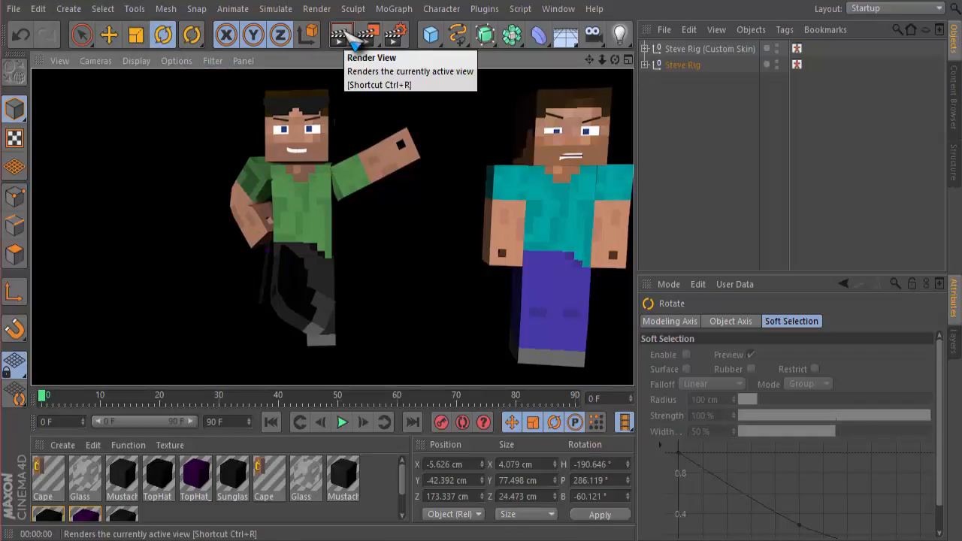
click(349, 38)
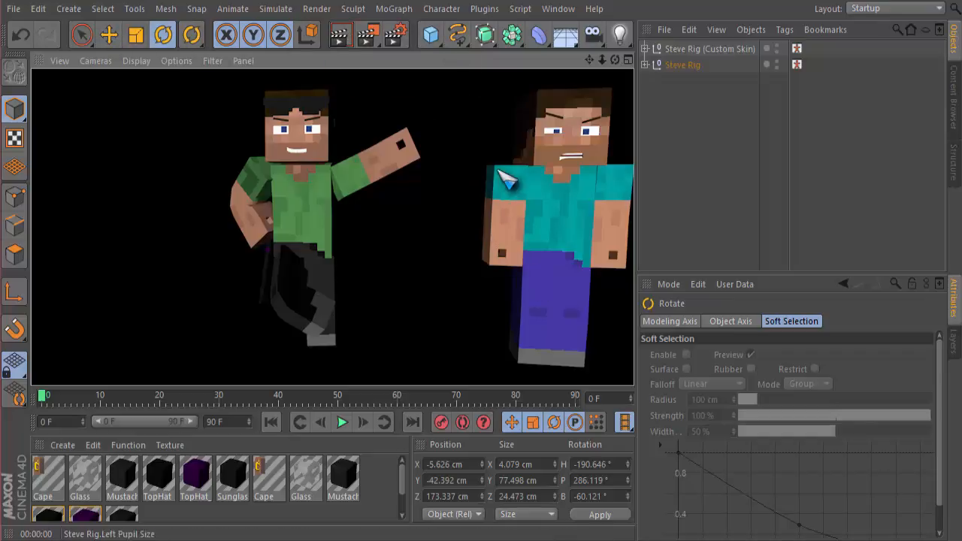
Add a light and place it in front of the two rigs, between them, at about Y 34, Z -118.6 cm.
click(83, 35)
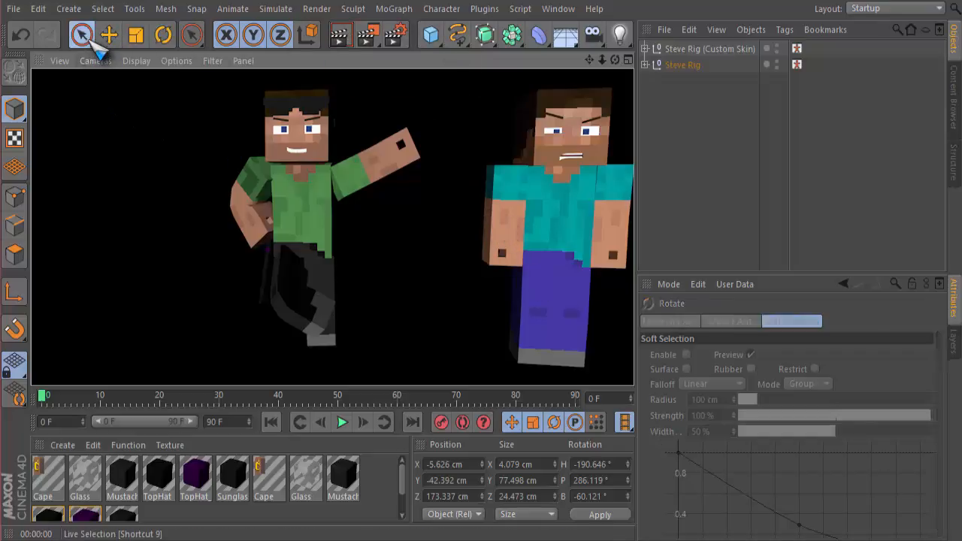
click(621, 34)
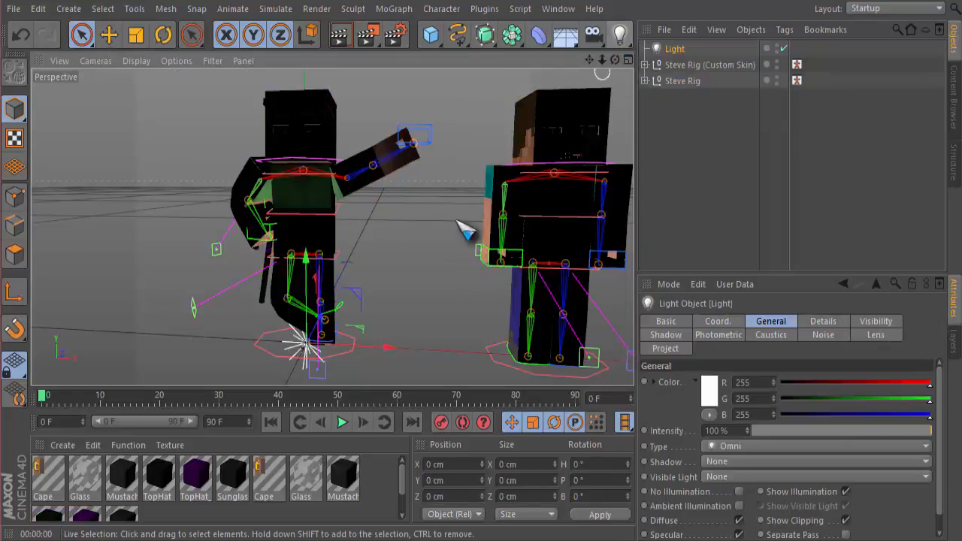
scroll(451, 230, down, 4)
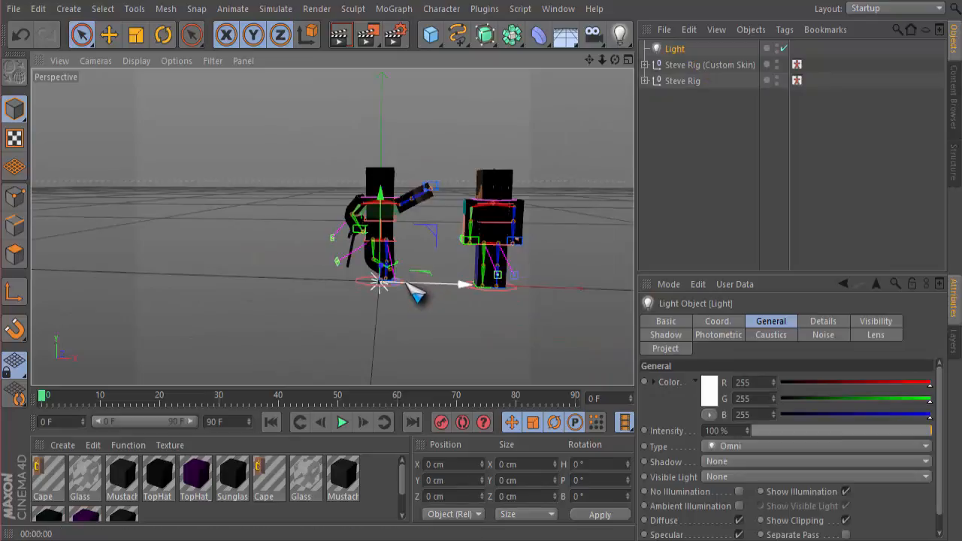
drag(416, 292, 478, 299)
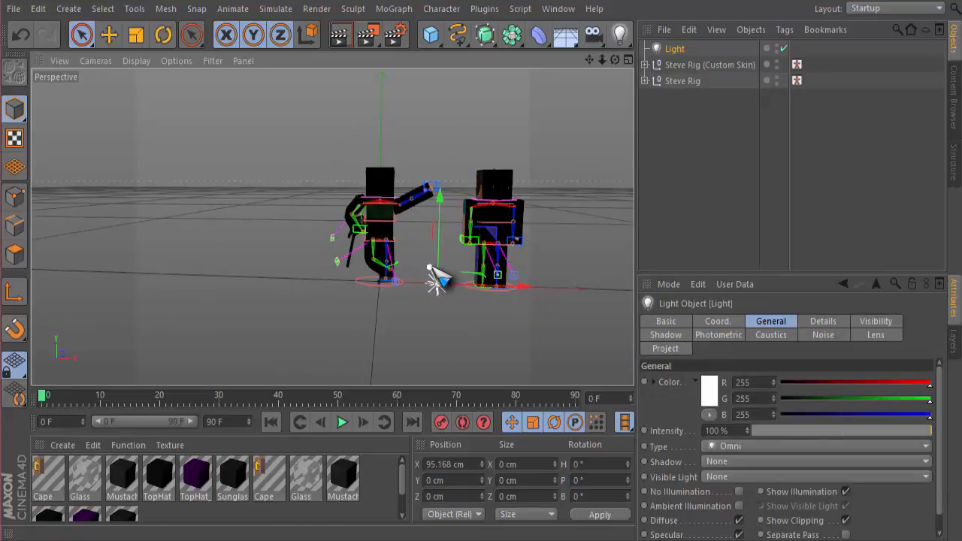
drag(435, 272, 460, 234)
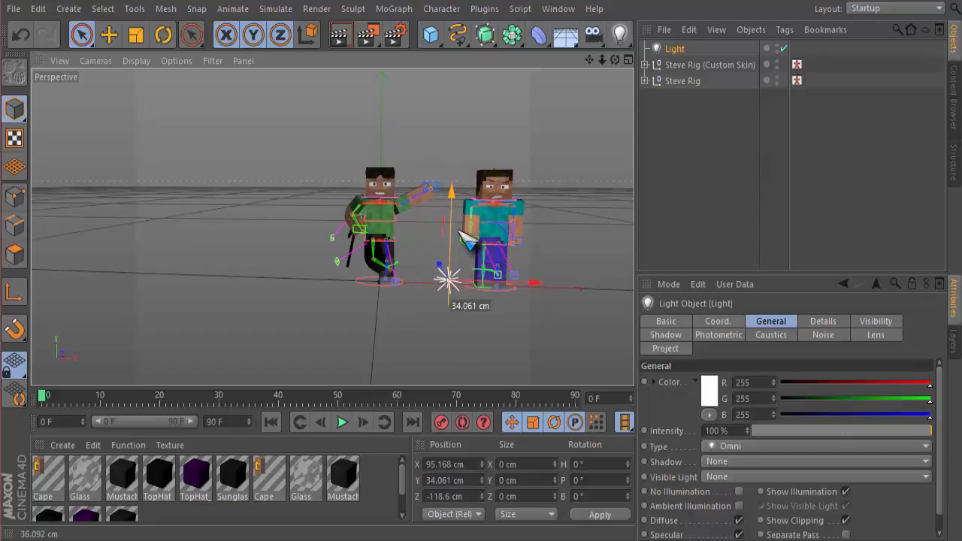
drag(542, 290, 523, 293)
Add a second light in front of the rigs at about X 121.4, Y 18, Z -52.2 cm.
click(619, 34)
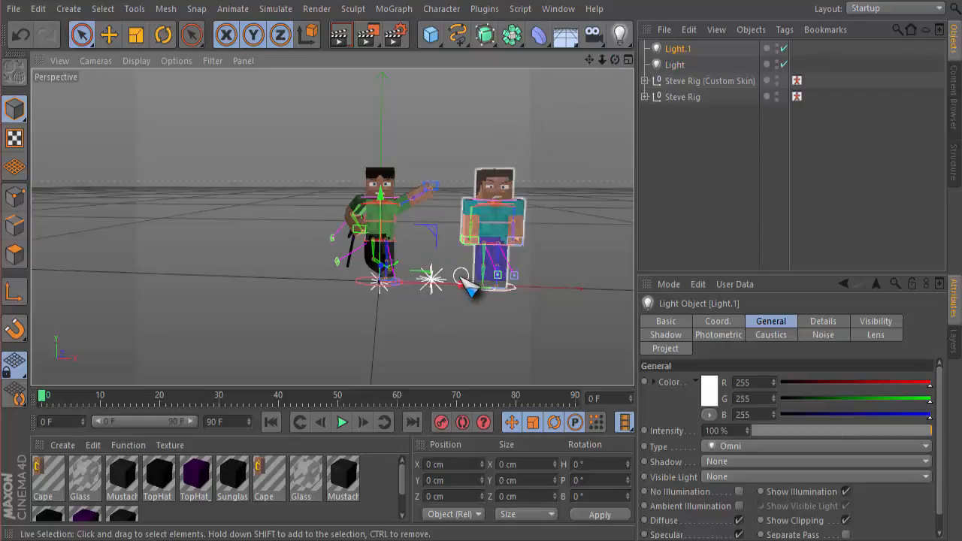
drag(462, 286, 545, 294)
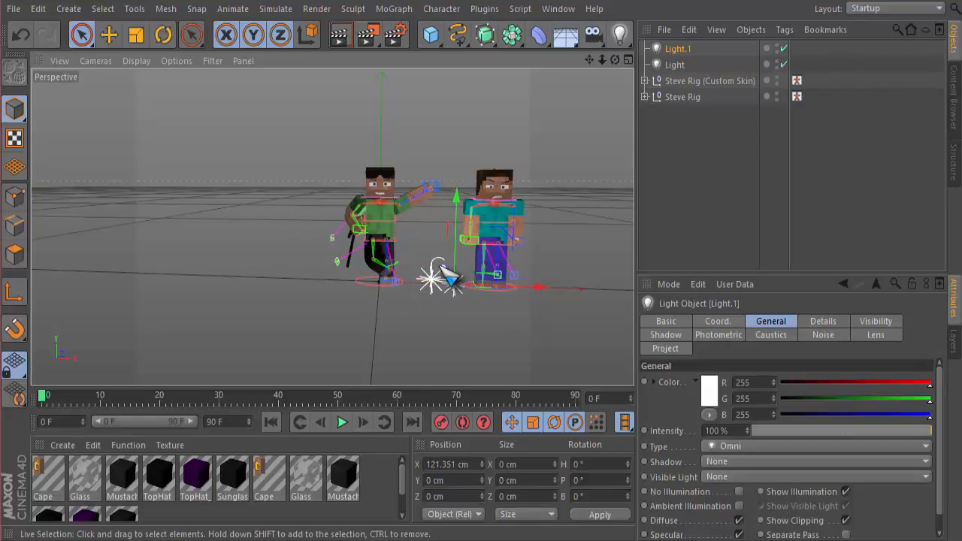
drag(441, 266, 449, 273)
drag(464, 207, 467, 197)
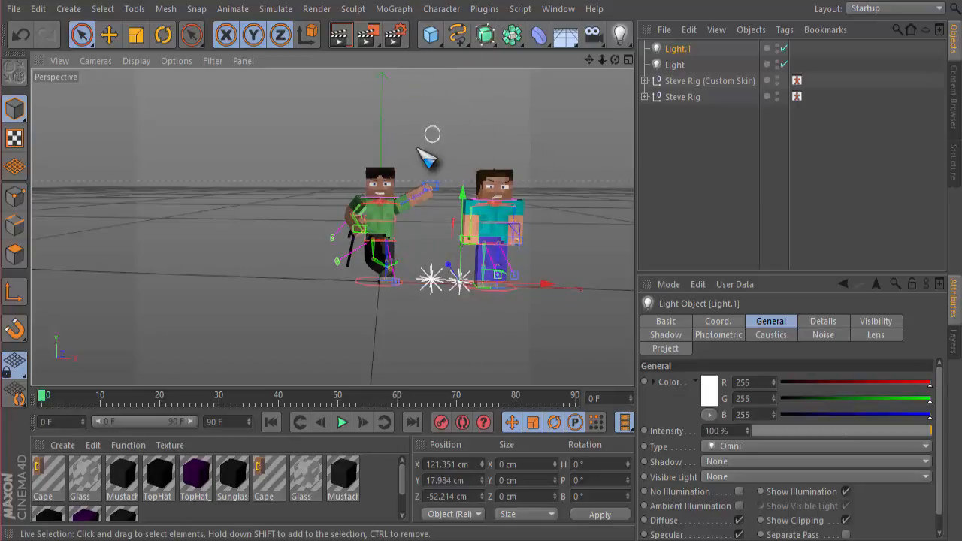
Bring the cane forward from behind the body to the hip hand, at about X -23.1, Y 13.8, Z 154.2 cm.
scroll(424, 160, up, 4)
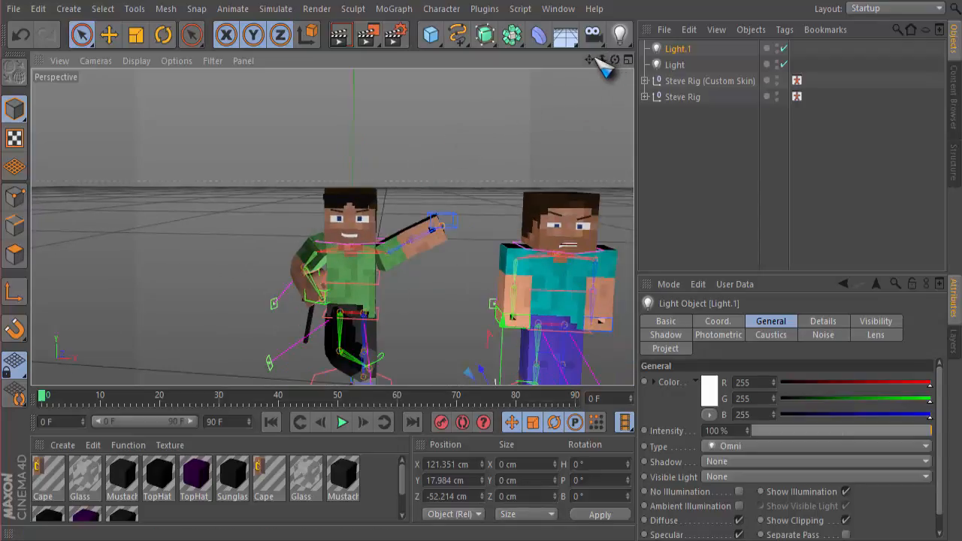
drag(590, 60, 618, 74)
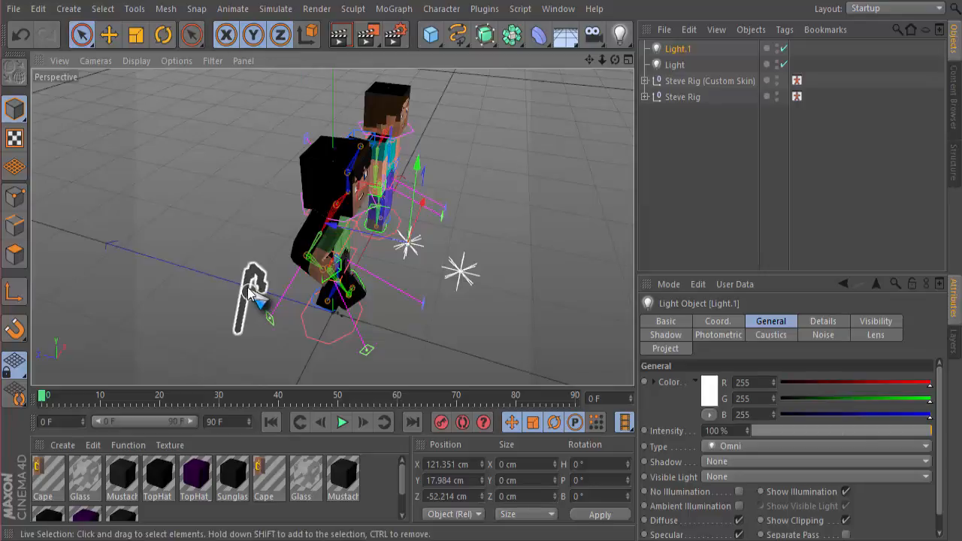
click(252, 292)
drag(249, 240, 357, 263)
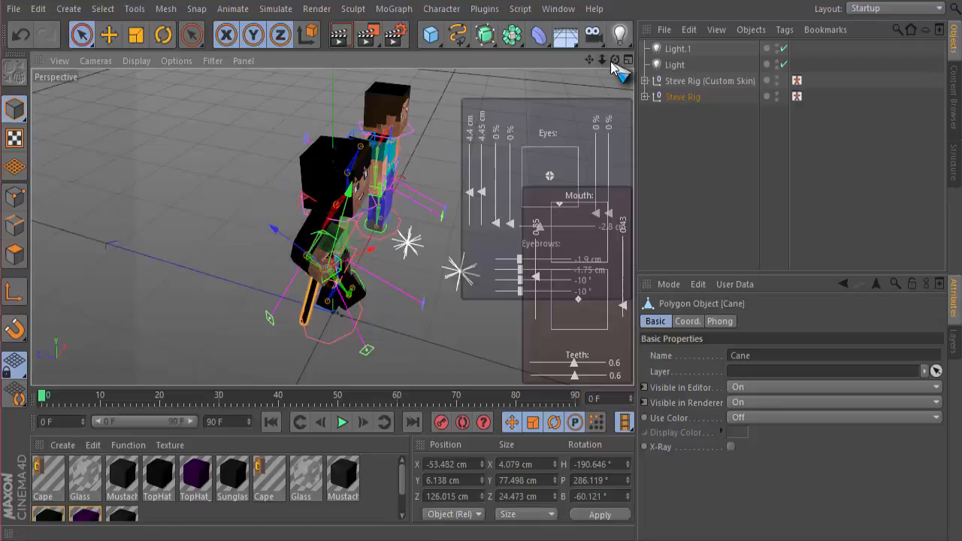
drag(615, 60, 496, 80)
alt+drag(332, 227, 439, 166)
drag(316, 258, 312, 335)
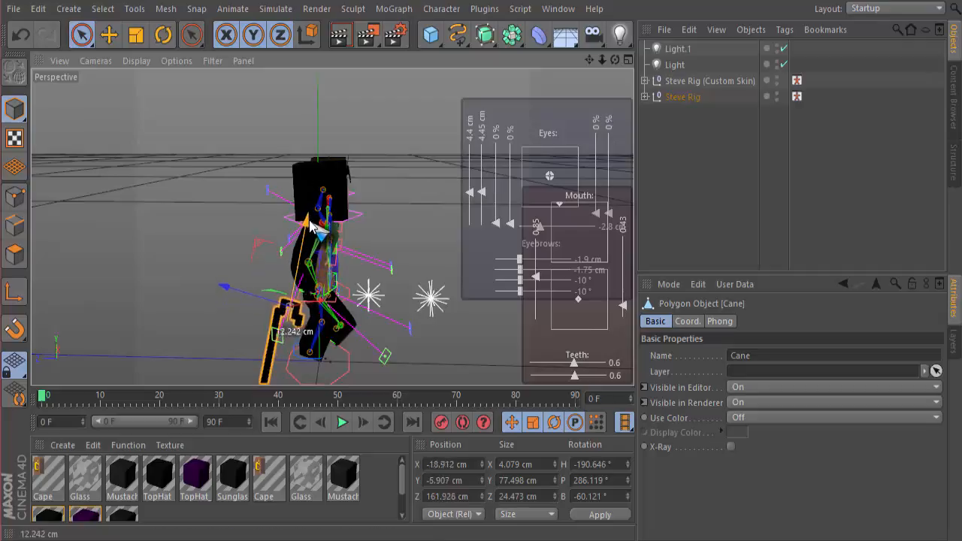
drag(314, 255, 327, 299)
drag(233, 279, 250, 287)
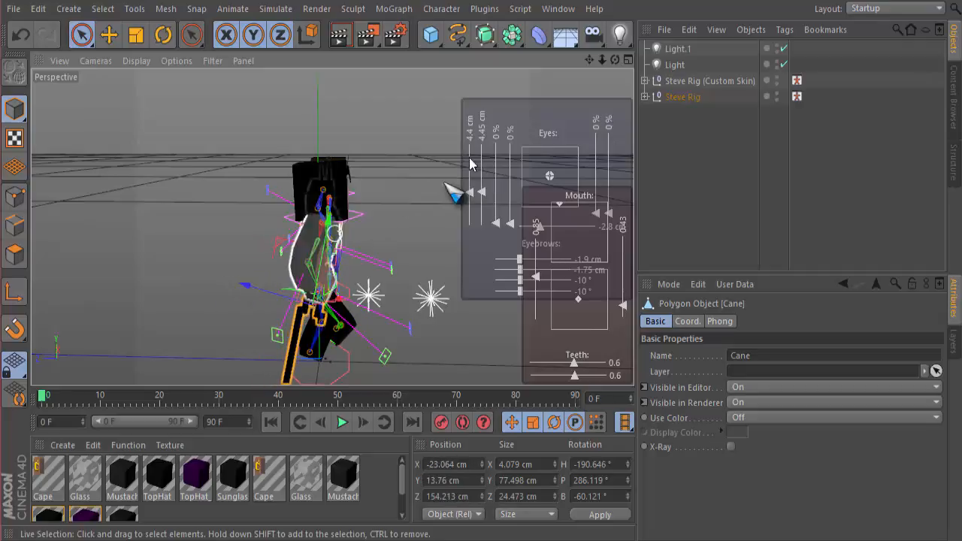
Fine-tune the cane's placement in the hip hand to about X -6.6, Y 14.5, Z 148.4 cm.
mouse_move(616, 60)
mouse_down()
mouse_move(493, 61)
mouse_move(594, 55)
mouse_move(677, 22)
mouse_move(611, 61)
mouse_up()
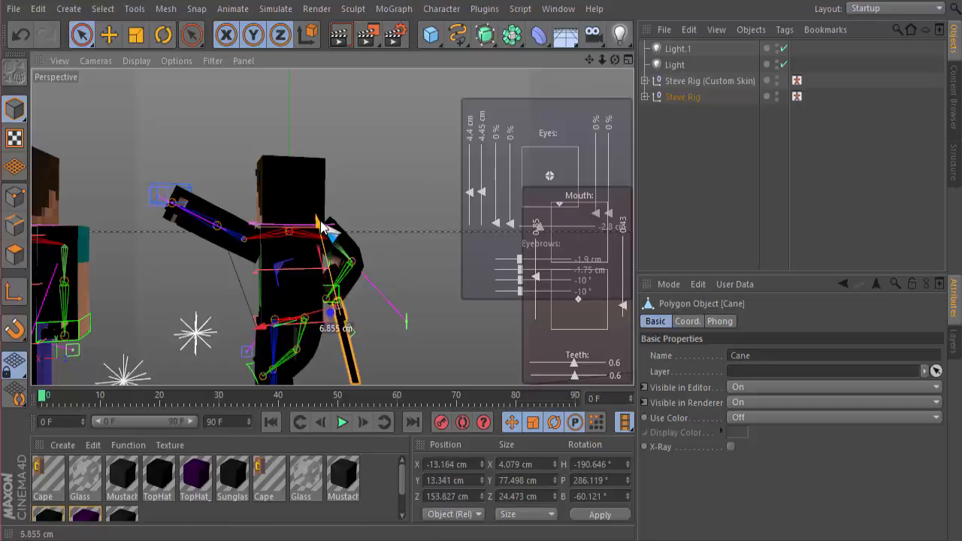
drag(616, 60, 353, 53)
scroll(432, 292, down, 4)
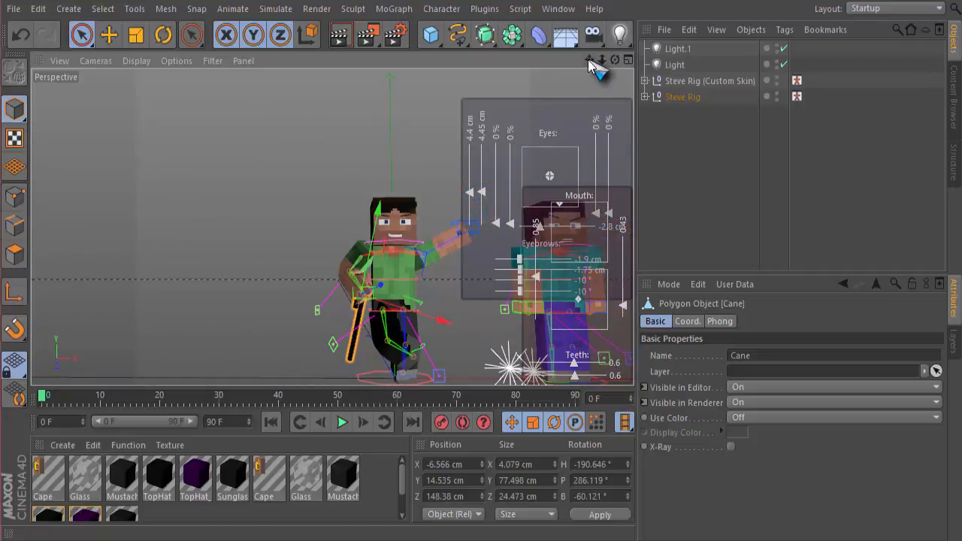
drag(589, 61, 523, 63)
drag(603, 60, 564, 57)
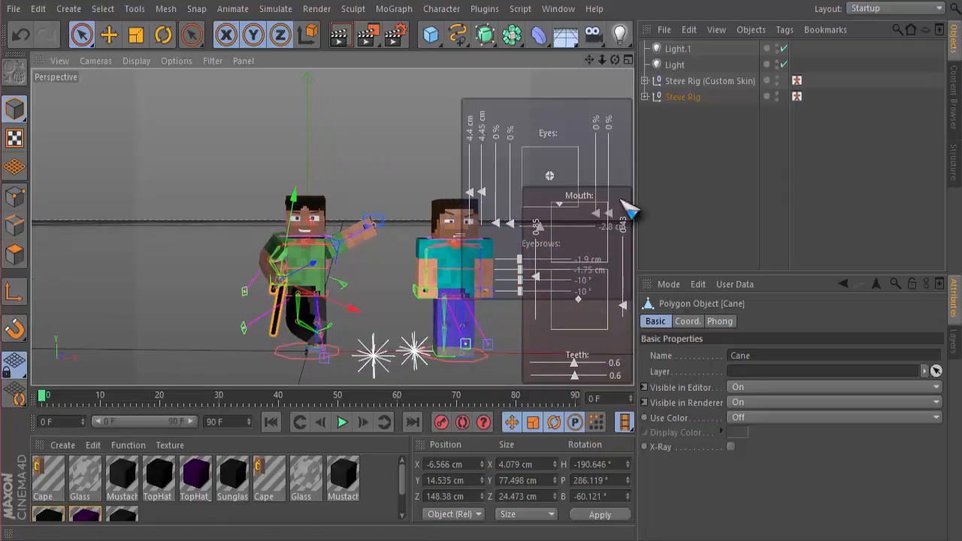
Try out the Top Hat accessory in the Steve Rig's user data and disable it again.
click(686, 98)
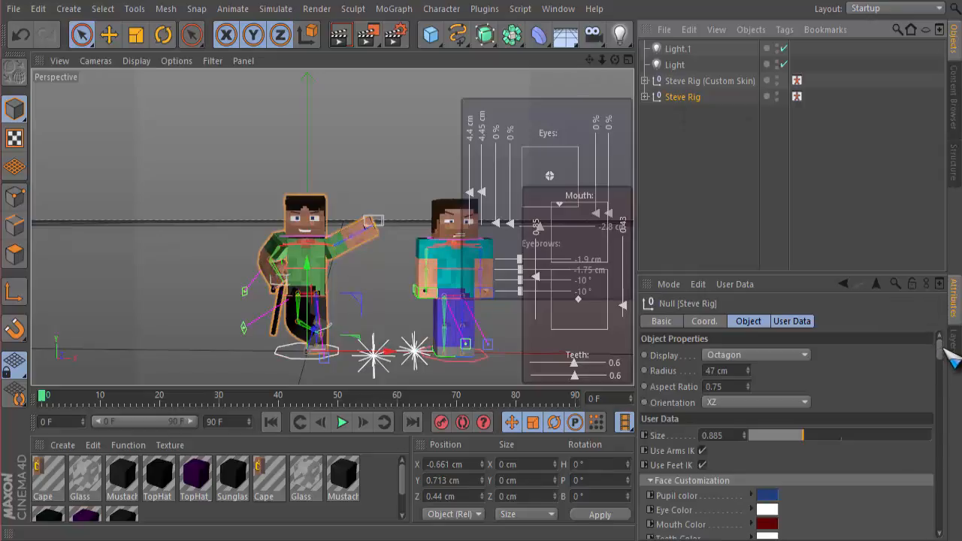
drag(946, 353, 946, 474)
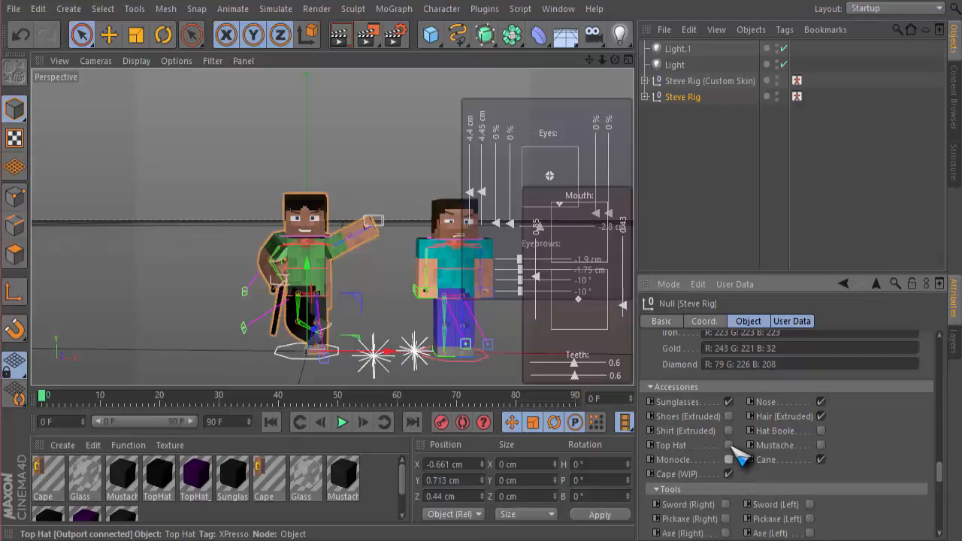
click(729, 446)
click(730, 445)
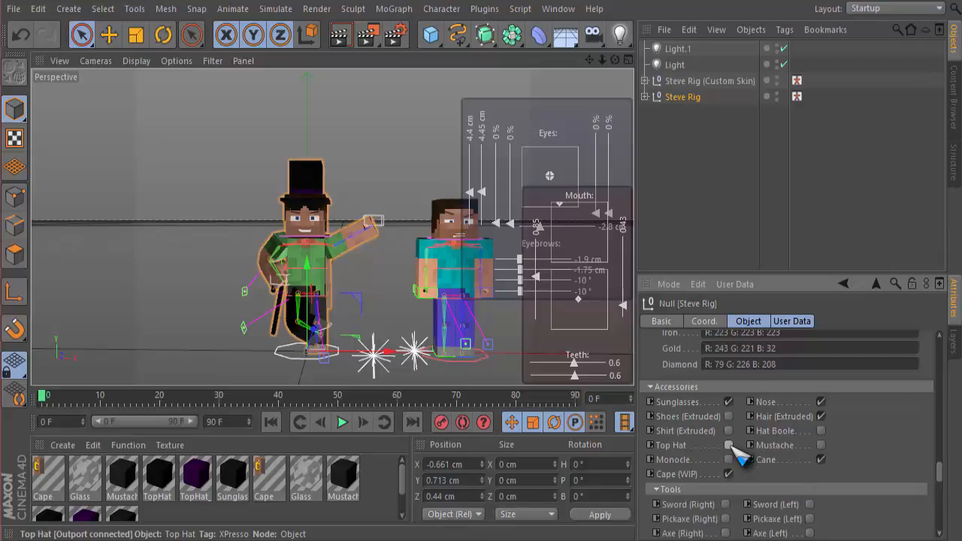
Enable the extruded Shirt and extruded Shoes accessories on the Steve Rig.
click(729, 432)
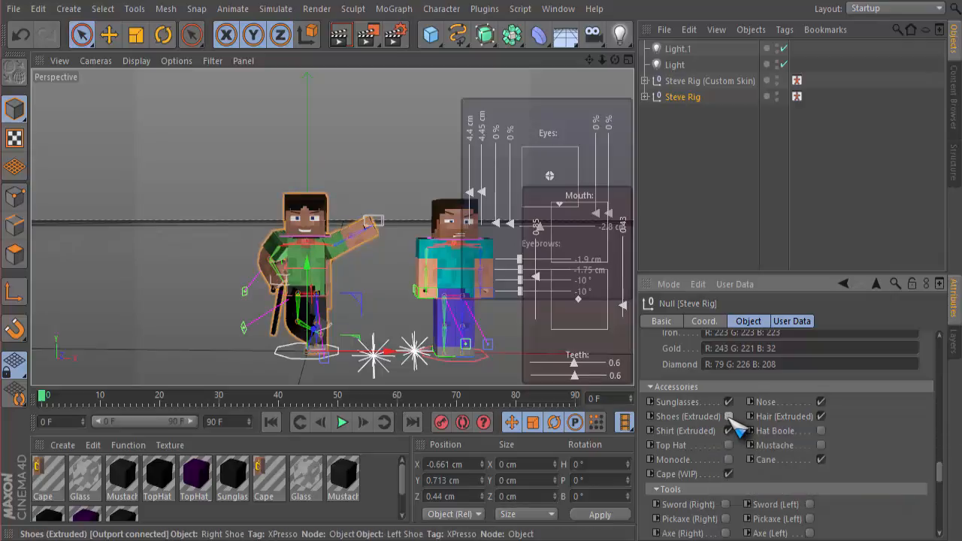
scroll(324, 365, up, 6)
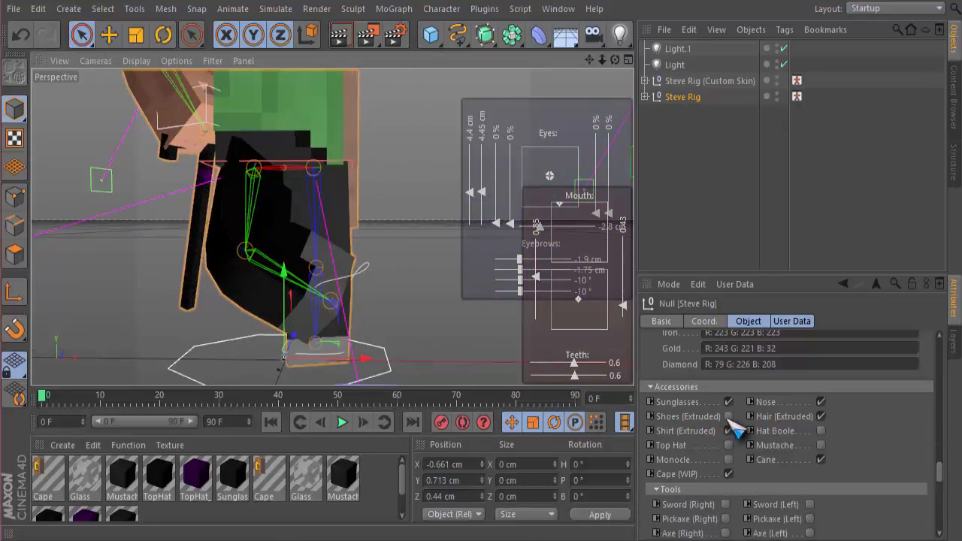
click(730, 418)
click(730, 417)
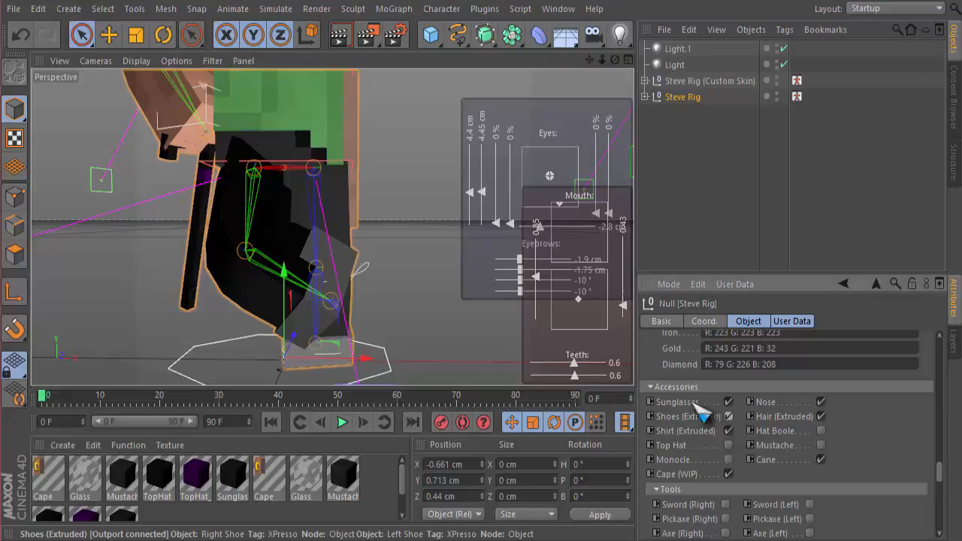
scroll(334, 242, down, 3)
scroll(334, 242, down, 3)
scroll(208, 240, down, 2)
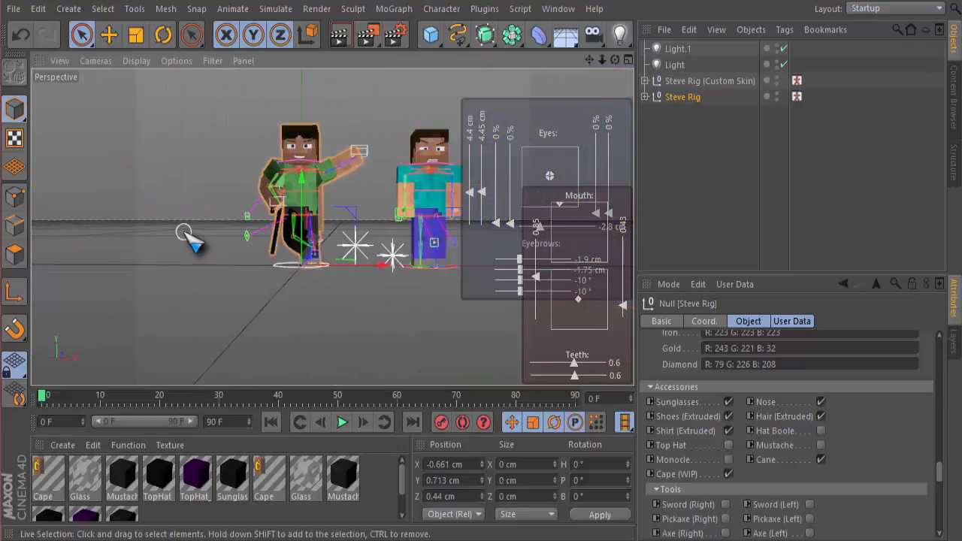
scroll(397, 116, up, 3)
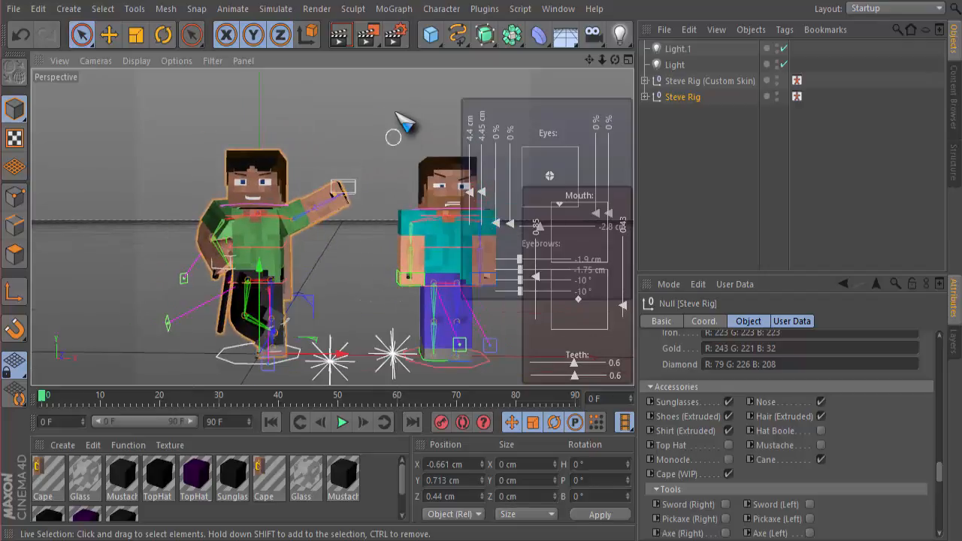
Render a preview of both posed characters in the viewport.
click(341, 34)
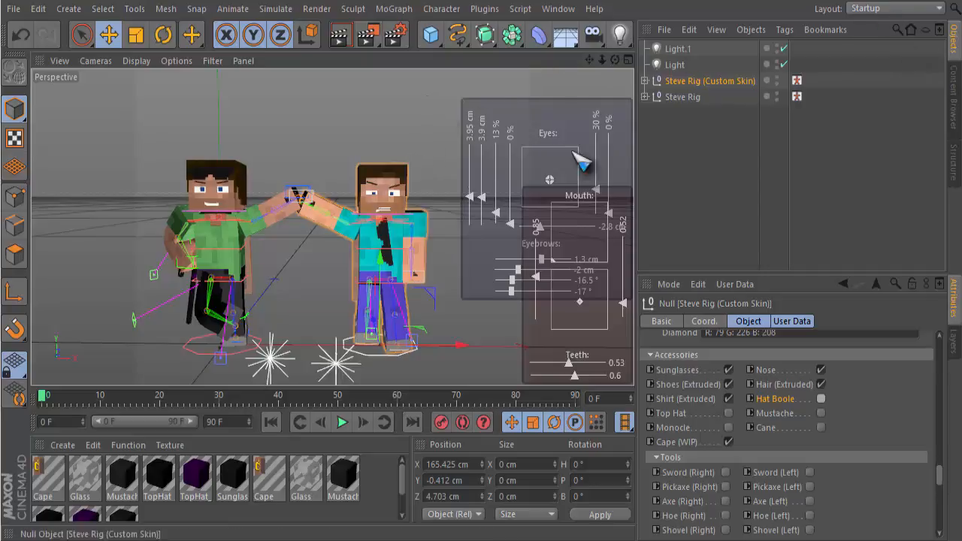
drag(589, 60, 616, 60)
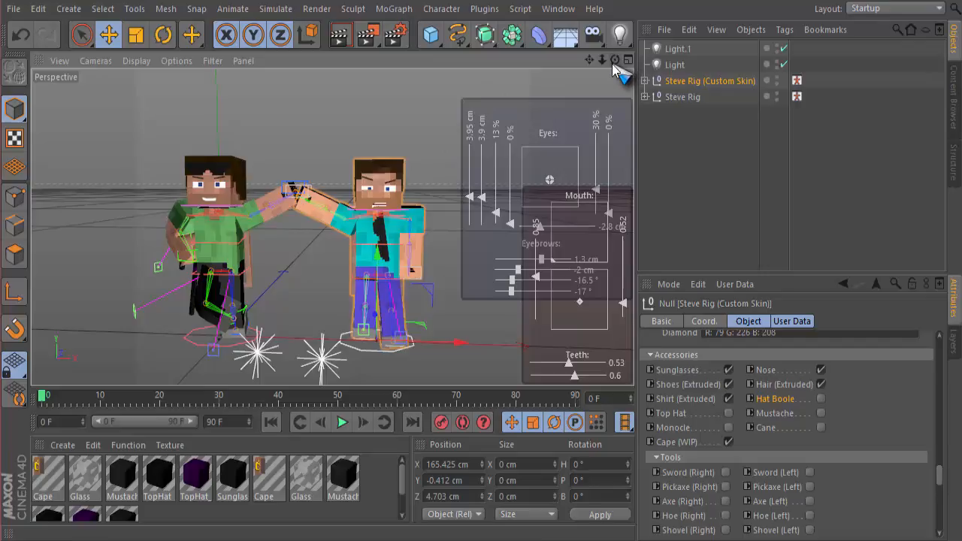
mouse_move(616, 60)
mouse_down()
mouse_move(421, 81)
mouse_move(722, 79)
mouse_move(835, 105)
mouse_move(892, 94)
mouse_move(875, 81)
mouse_move(857, 89)
mouse_move(618, 67)
mouse_up()
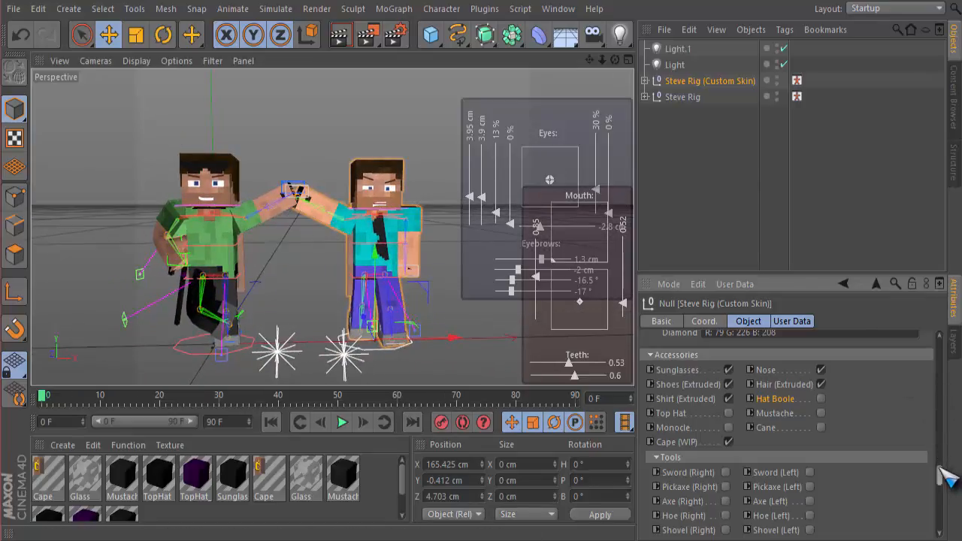
Try out Sword (Right) on the Steve Rig (Custom Skin), disable it again, and enable Pickaxe (Left).
scroll(941, 478, down, 1)
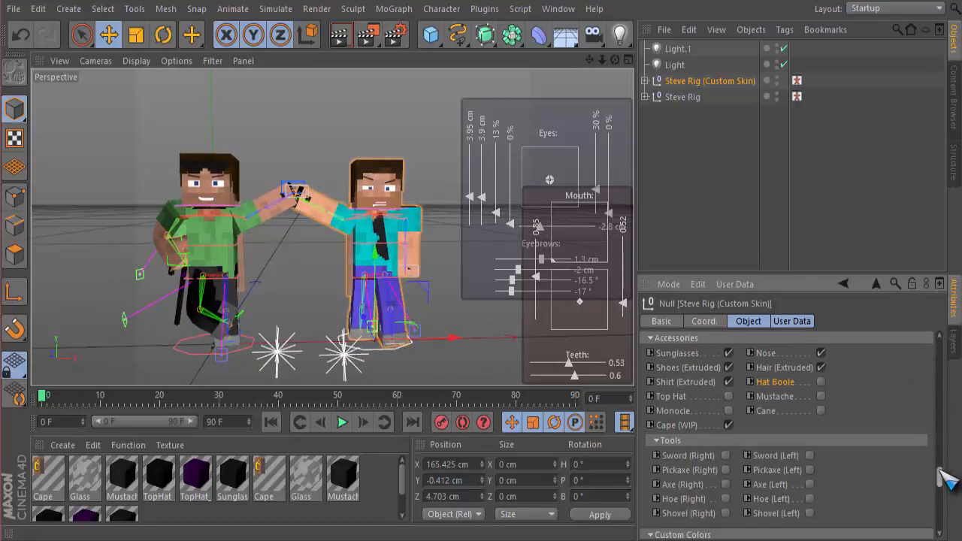
click(726, 455)
click(727, 456)
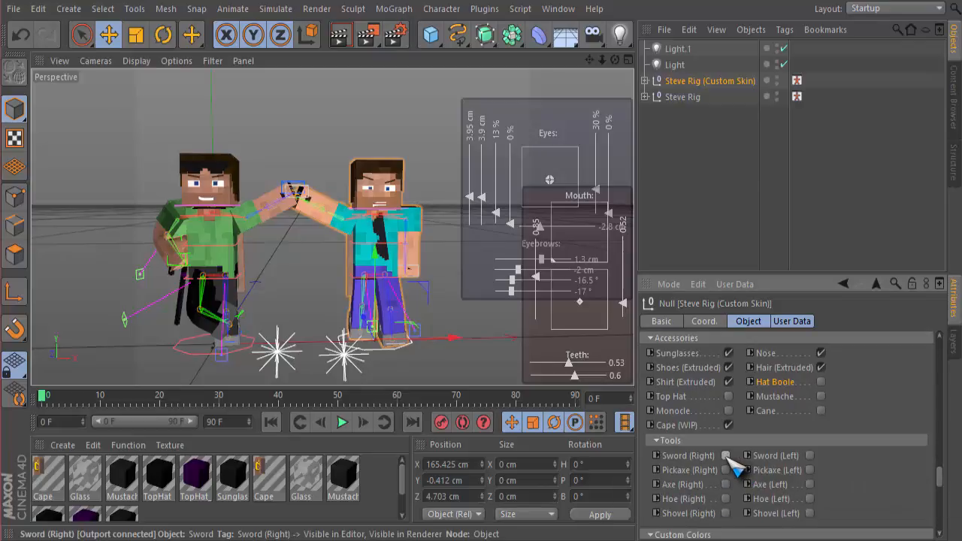
click(810, 469)
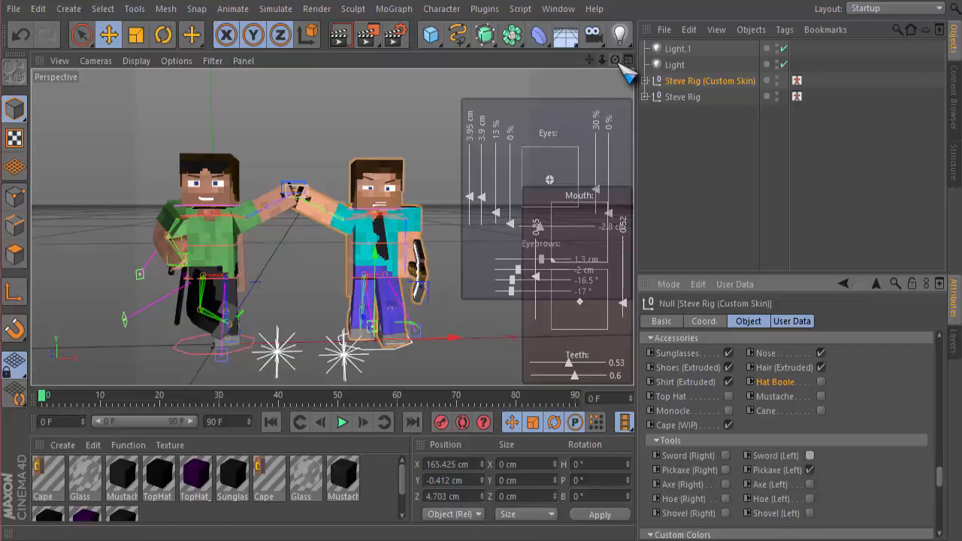
Try out the left-hand Axe, Hoe, Shovel and Sword together with the pickaxe, and disable these four again.
drag(615, 60, 541, 78)
click(810, 485)
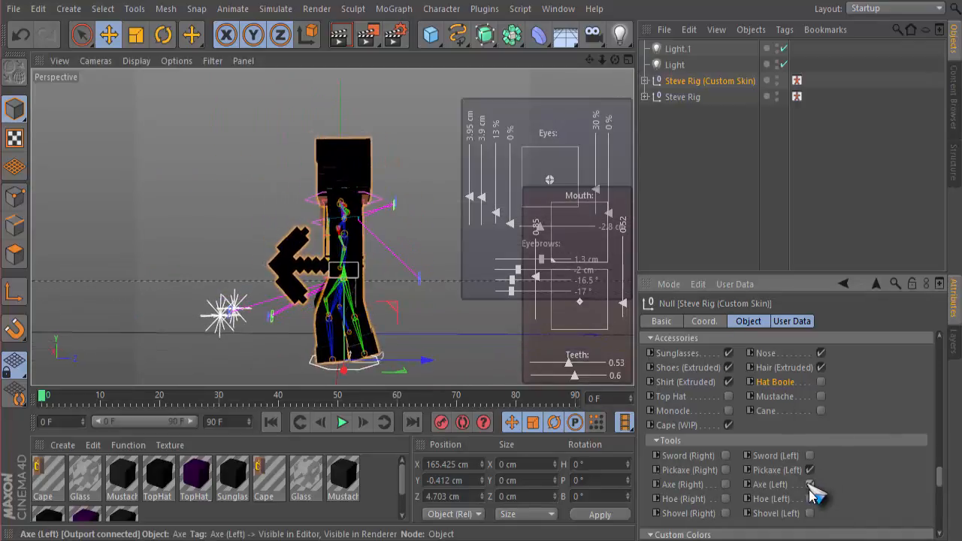
click(810, 500)
click(810, 513)
click(810, 455)
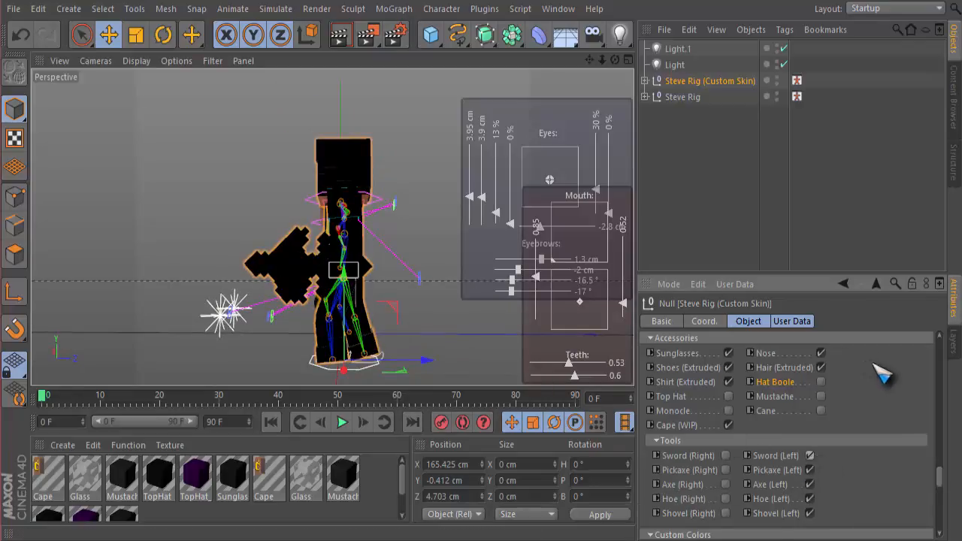
click(810, 456)
click(810, 485)
click(810, 499)
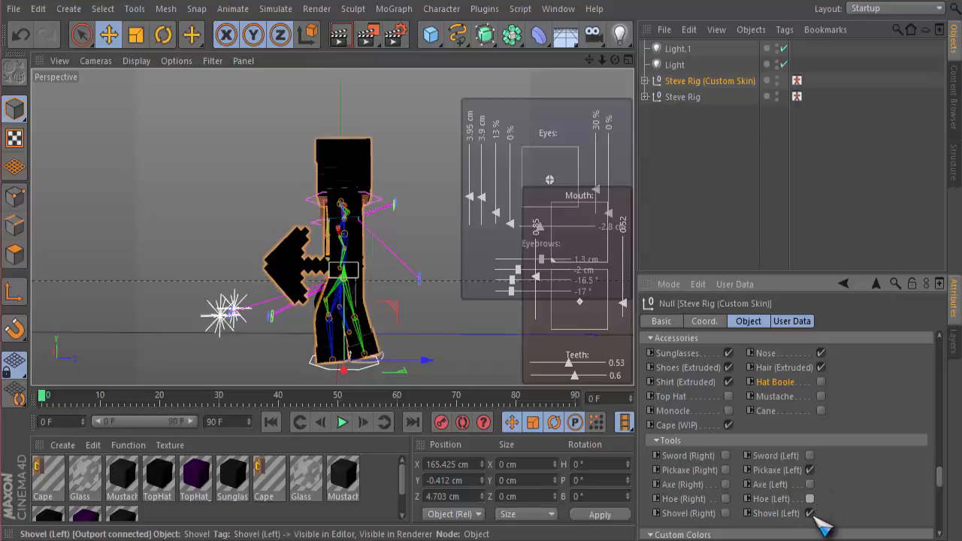
click(810, 513)
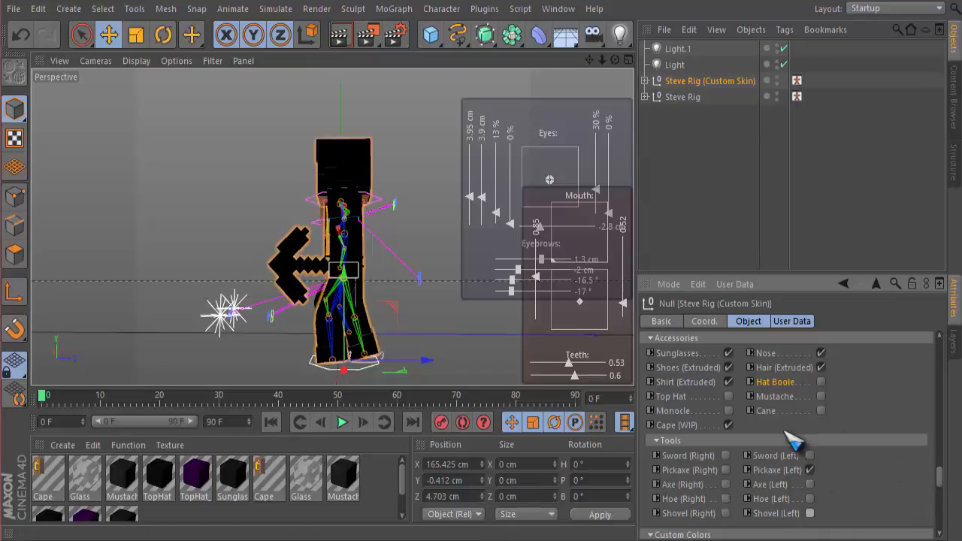
Replace the custom-skin rig's Pickaxe (Left) with Axe (Left) and inspect it in the hand.
click(811, 485)
click(811, 470)
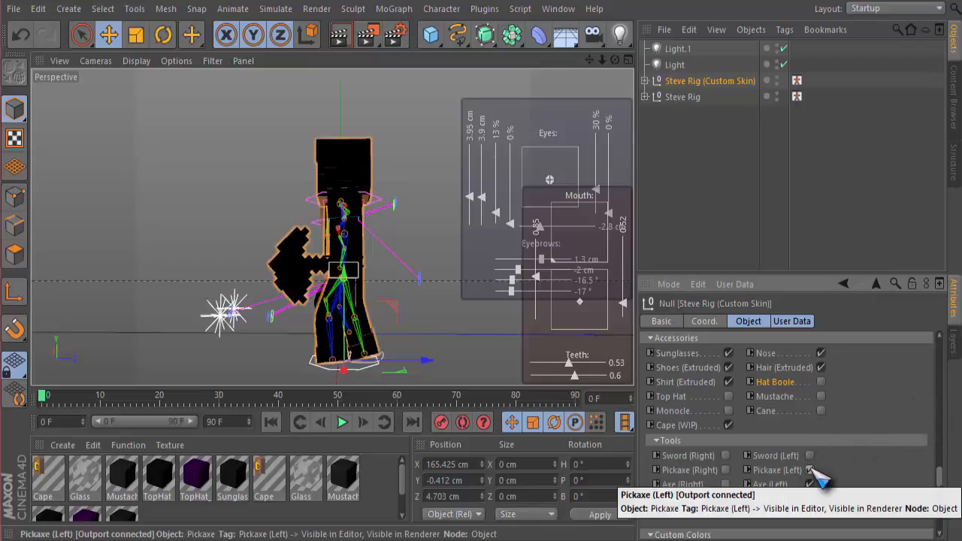
click(810, 470)
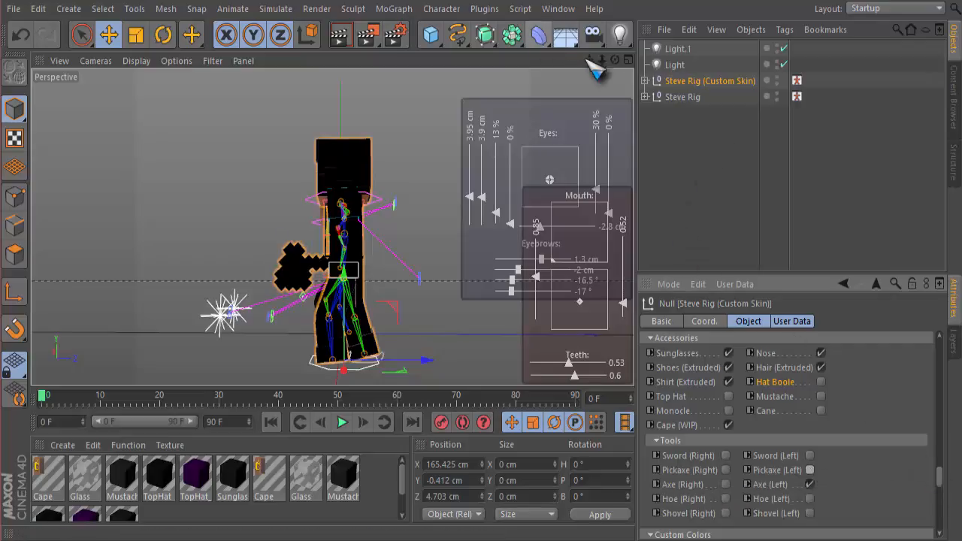
mouse_move(615, 61)
mouse_down()
mouse_move(580, 64)
mouse_move(606, 68)
mouse_up()
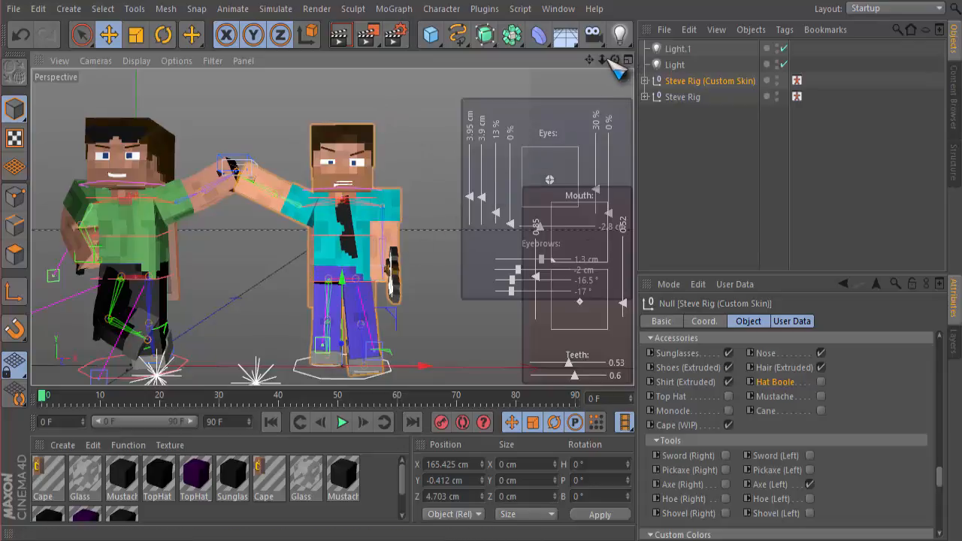
drag(617, 62, 644, 54)
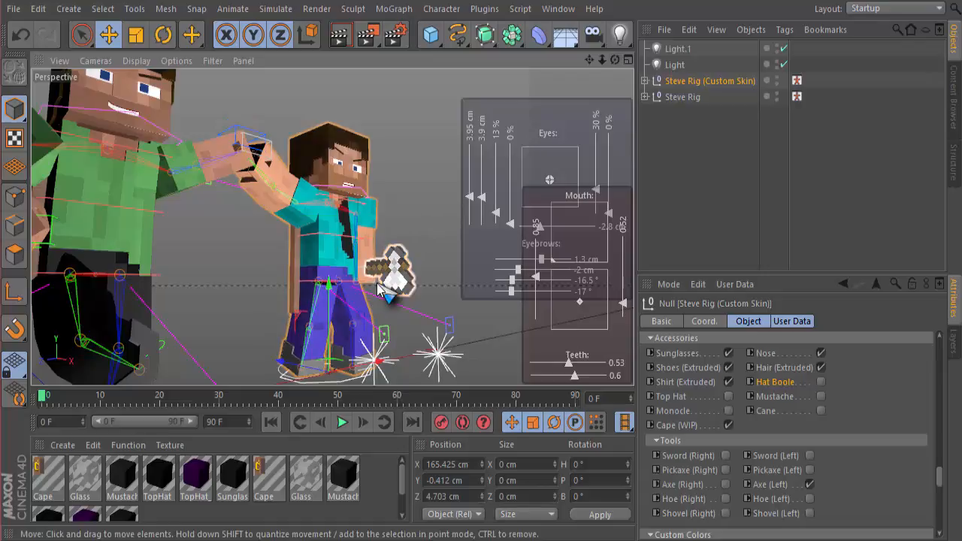
scroll(400, 246, down, 3)
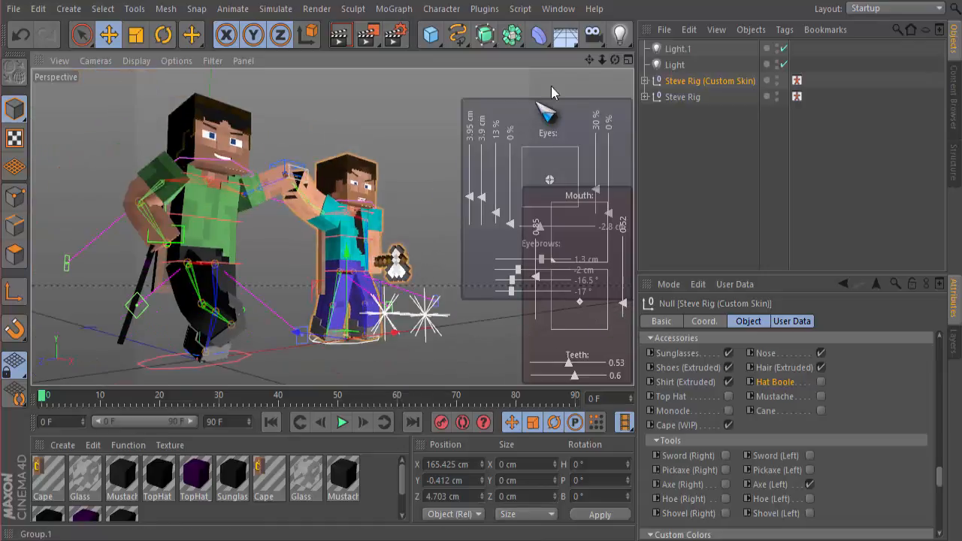
Enable Sword (Right) on the custom-skin rig and rotate the sword blade-down to about H -182.8°, P -60.3°, B -193°.
drag(614, 61, 639, 63)
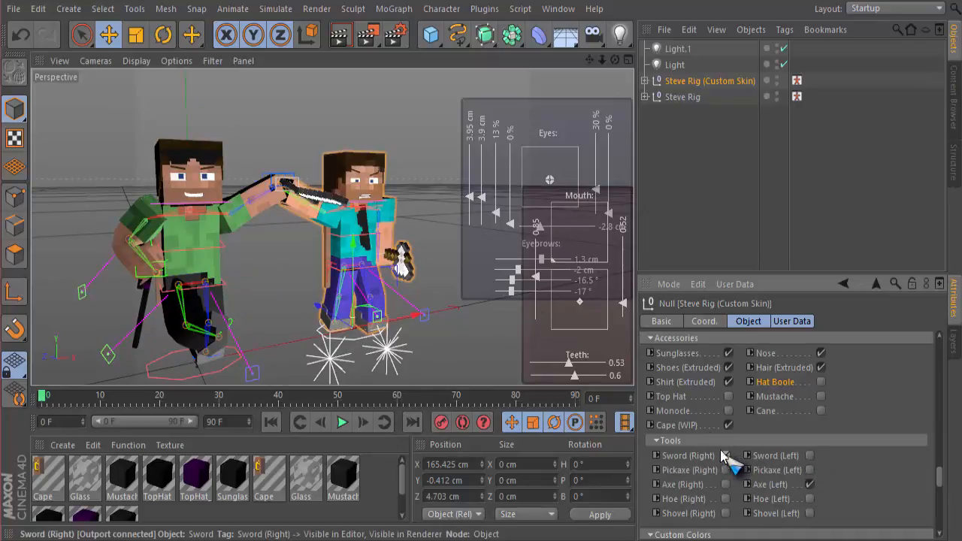
click(323, 197)
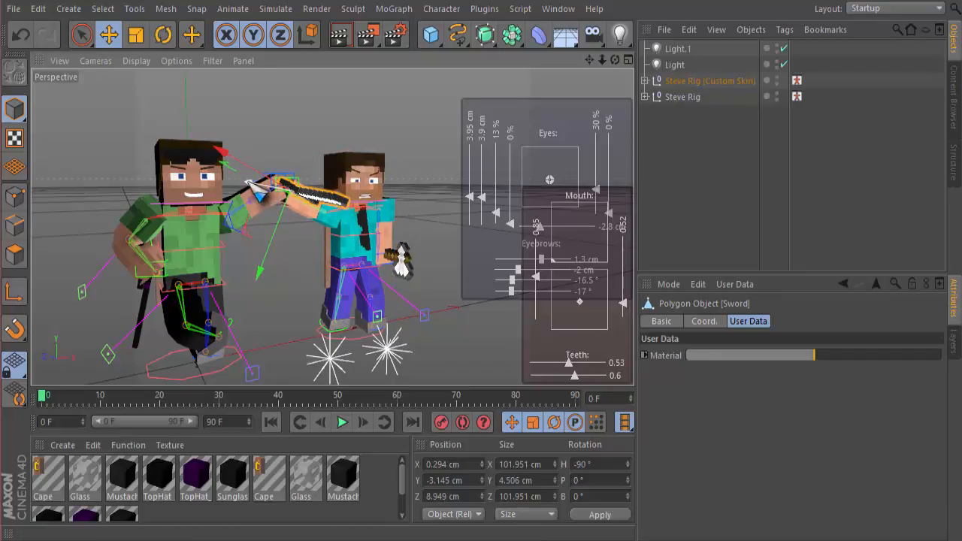
click(163, 35)
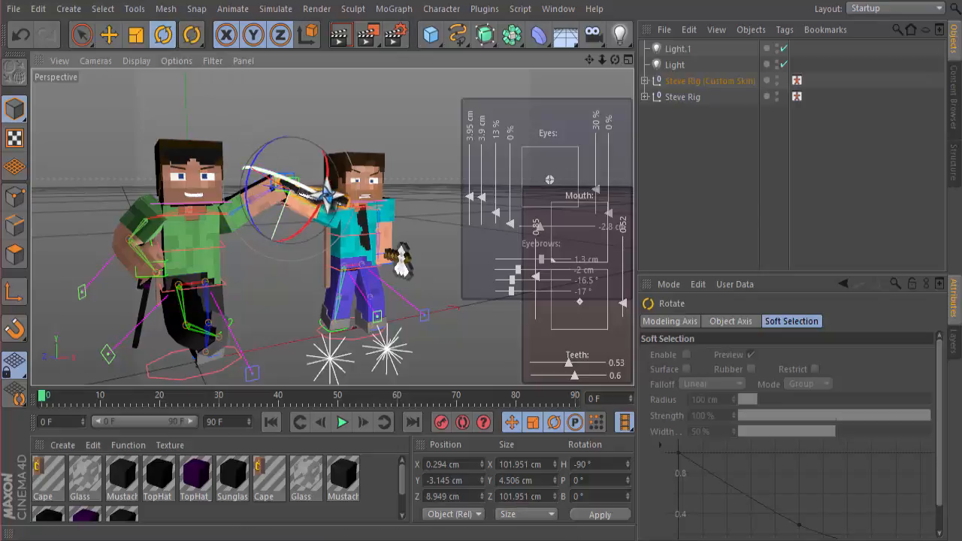
drag(346, 201, 260, 188)
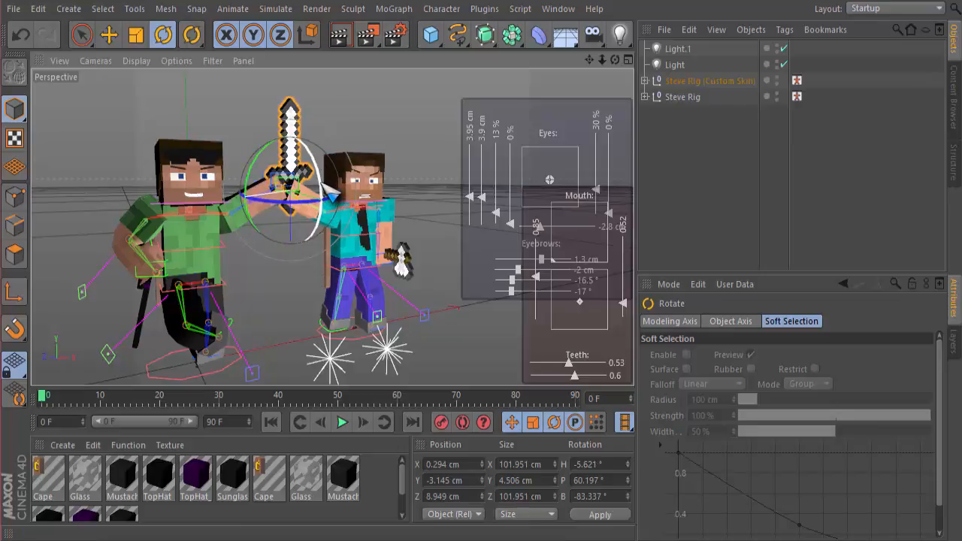
drag(324, 399, 321, 385)
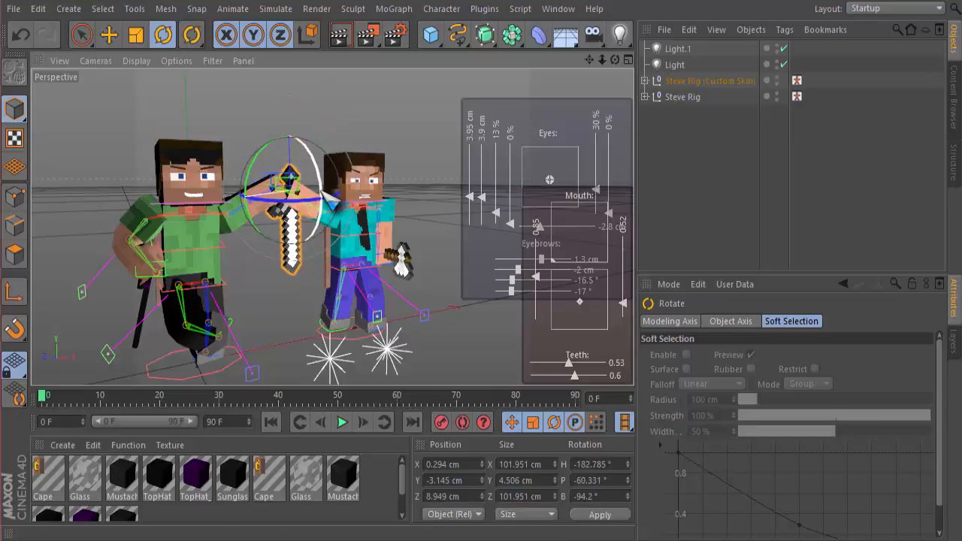
drag(280, 201, 126, 181)
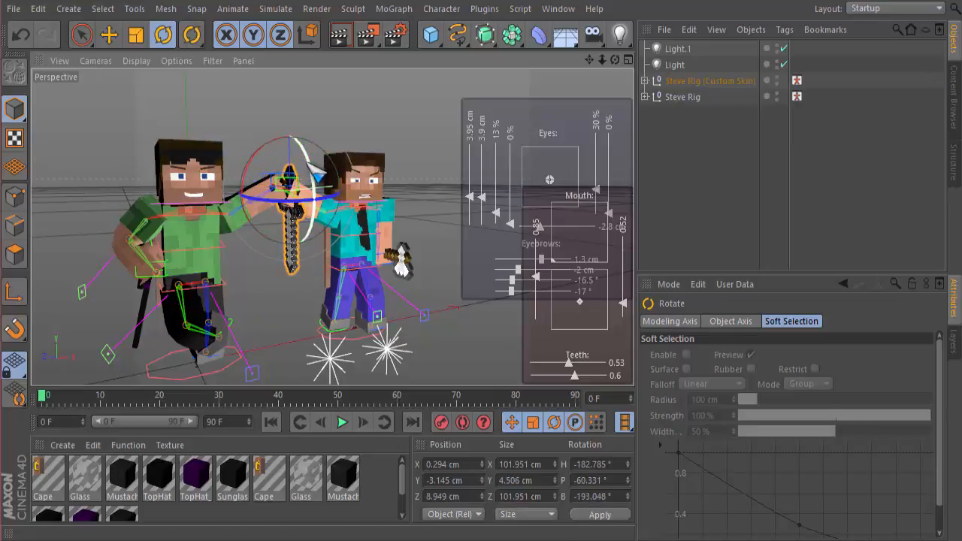
Move the sword from the raised hand down to the custom-skin character's hip, at about X -24.2, Y 31.4, Z 81.8 cm.
click(109, 34)
drag(262, 148, 267, 156)
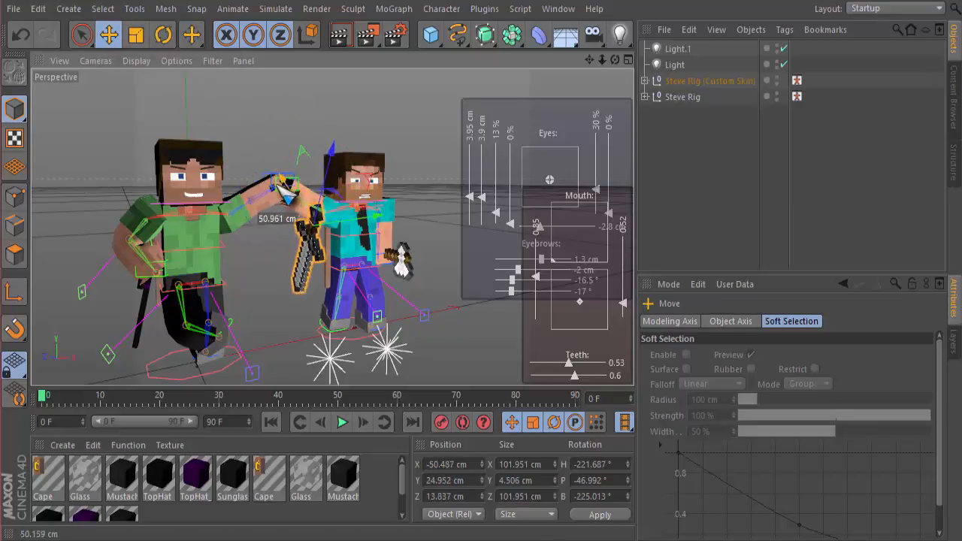
drag(284, 189, 360, 183)
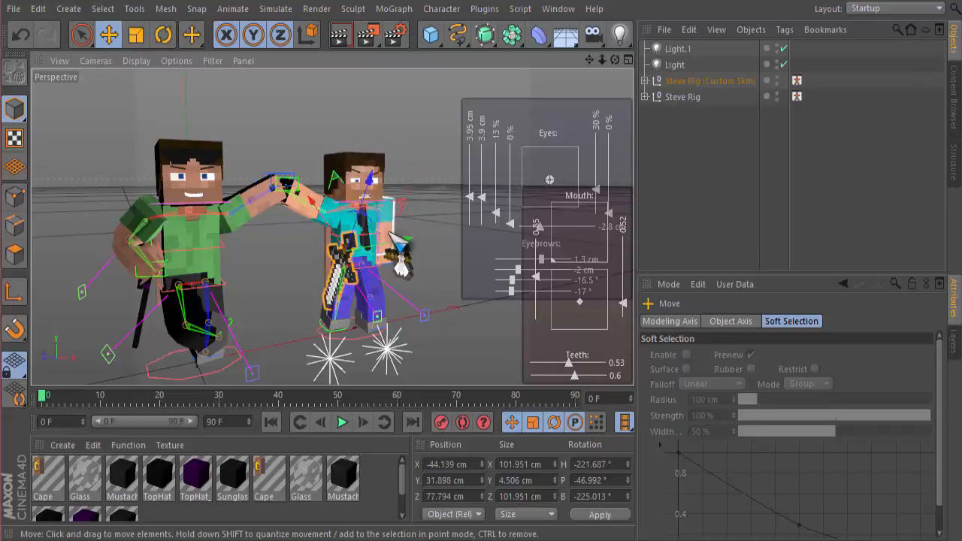
drag(315, 203, 309, 200)
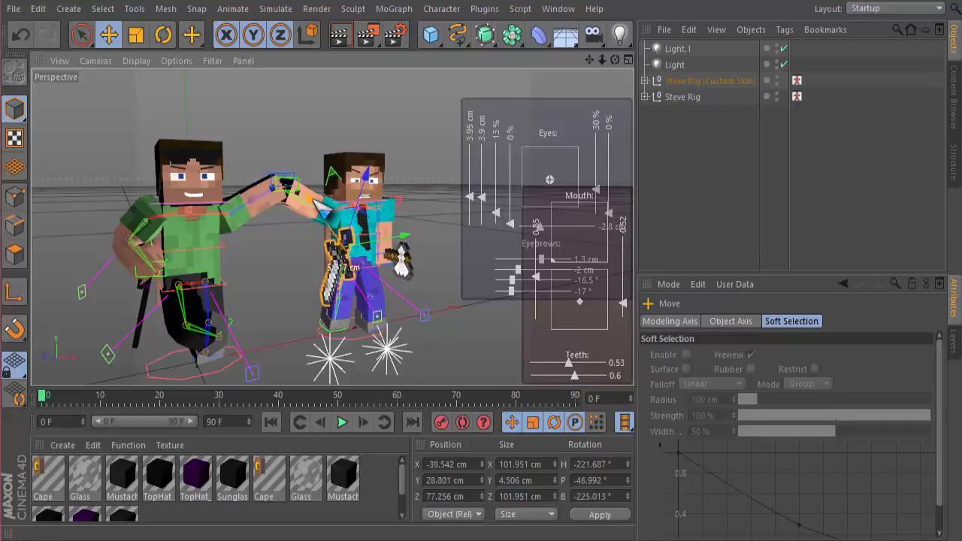
drag(362, 183, 362, 179)
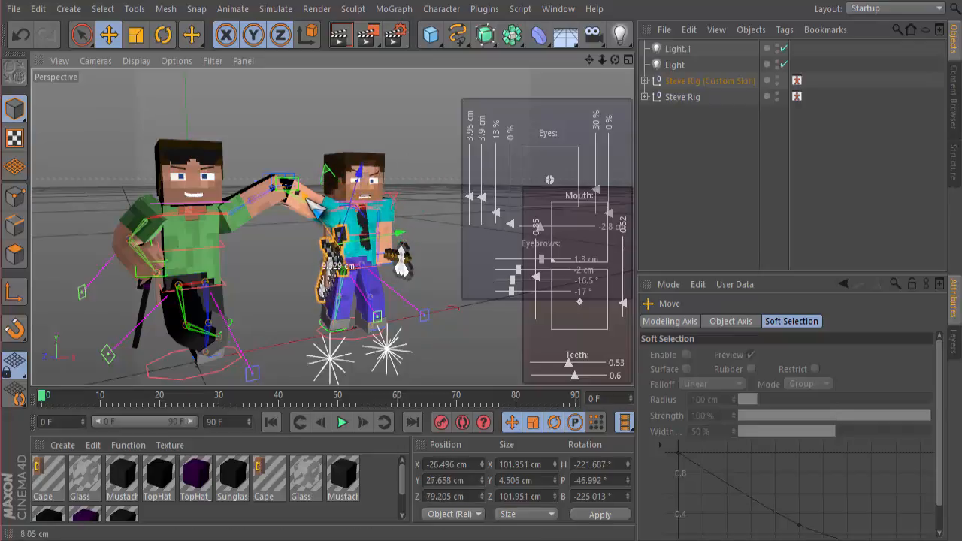
drag(307, 199, 306, 198)
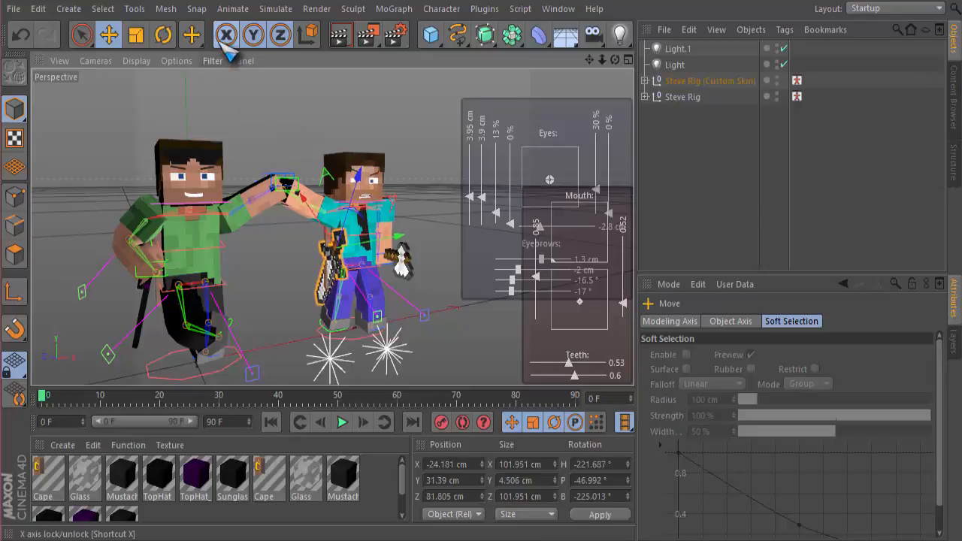
Tilt the hip sword to about H -237°, P -32.9°, B -235° and nudge it to about X -27.4, Y 32.5, Z 79.3 cm.
click(164, 34)
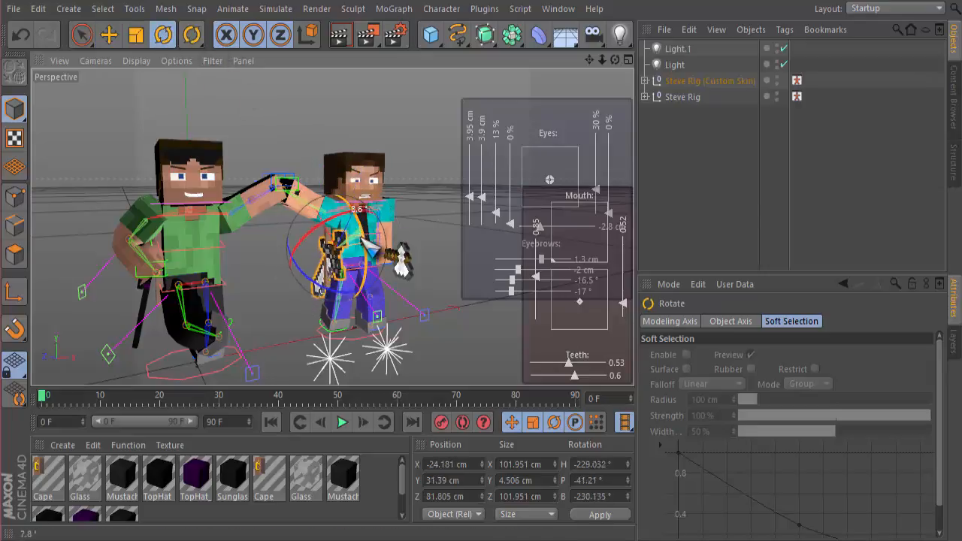
drag(363, 239, 364, 247)
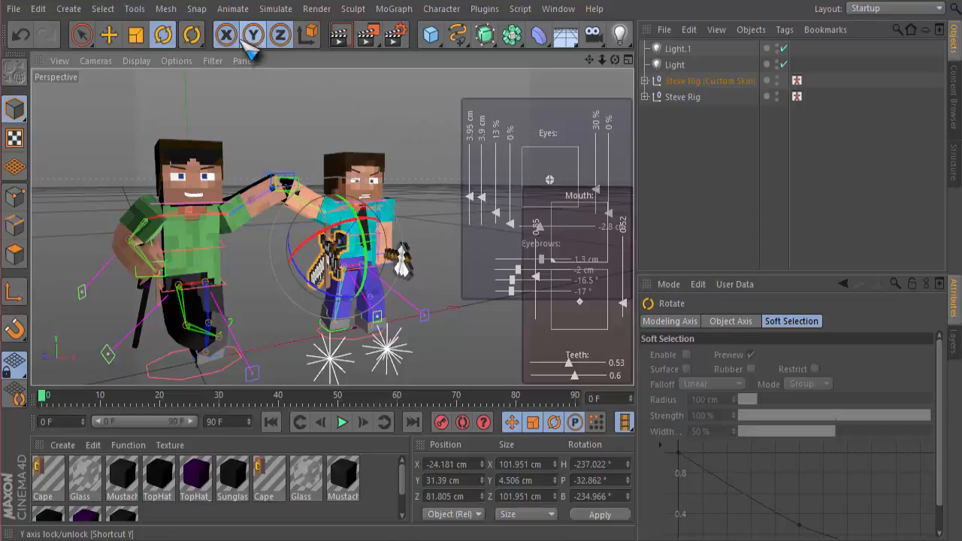
key(e)
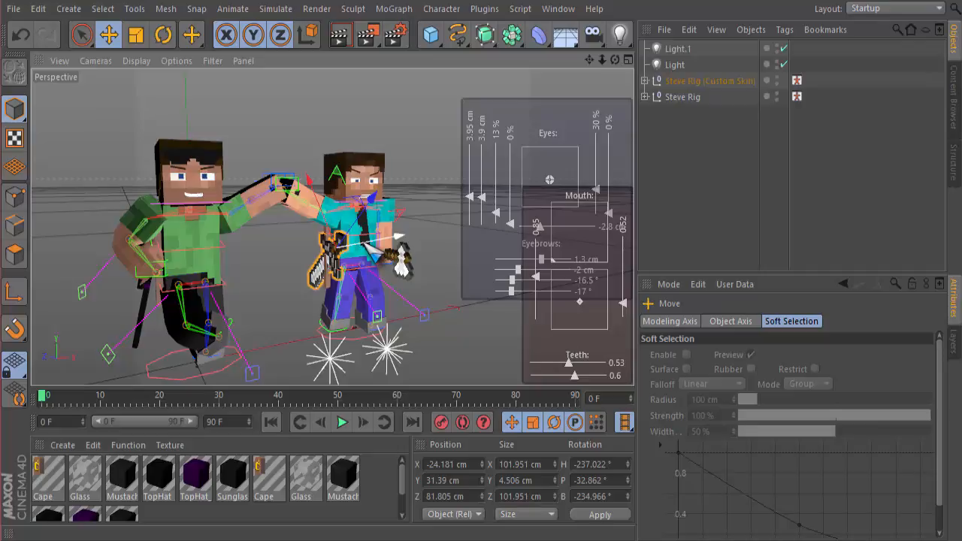
drag(369, 242, 378, 214)
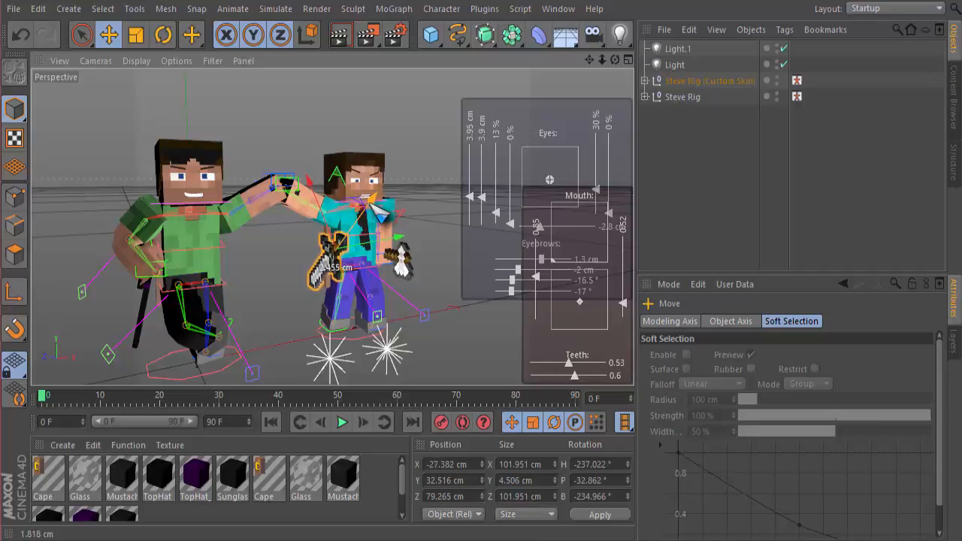
Render a viewport preview of the characters with the hip sword and left-hand axe in place.
click(347, 43)
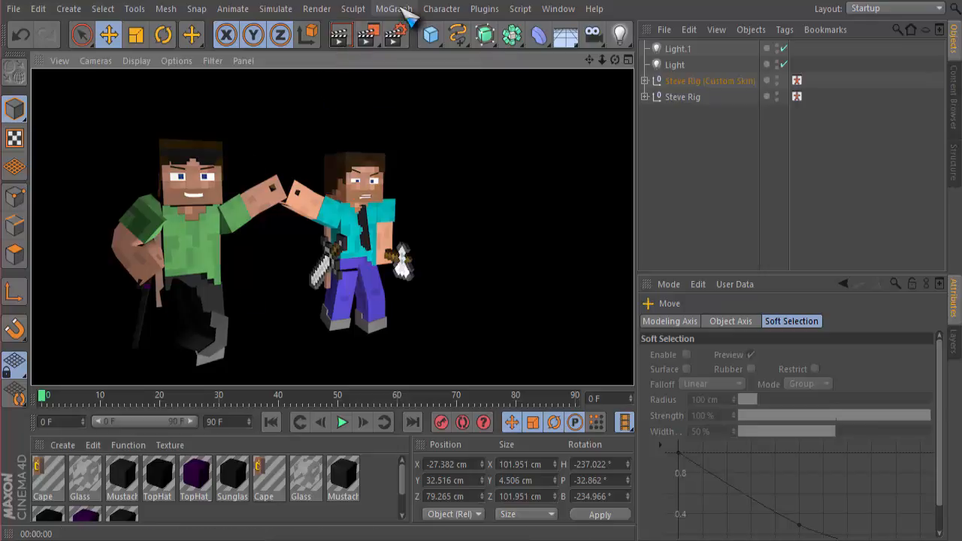
click(378, 39)
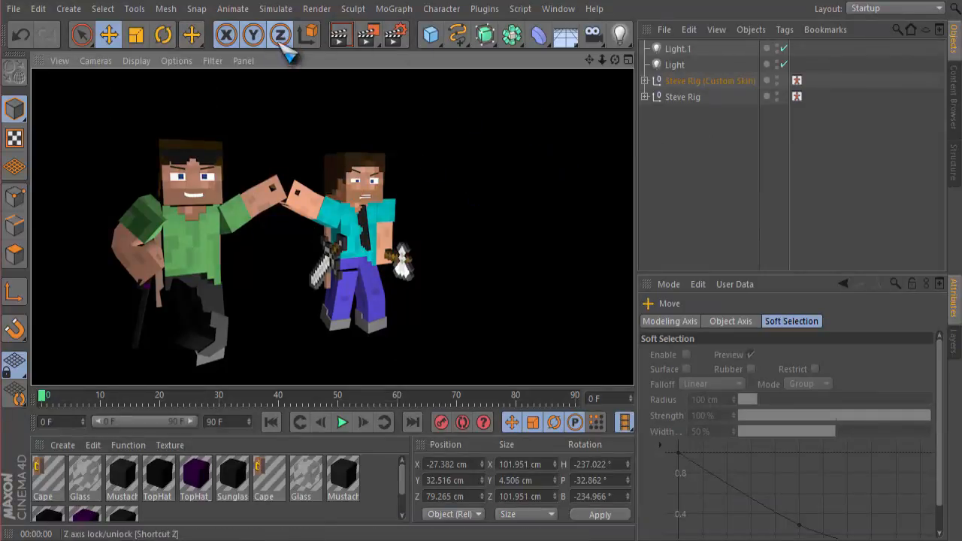
click(428, 163)
Spread the lights apart: Light to about X -54.5, Y 17.1, Z -118.6 cm and Light.1 to about X 224.1, Y 30.7, Z -118.2 cm.
click(383, 355)
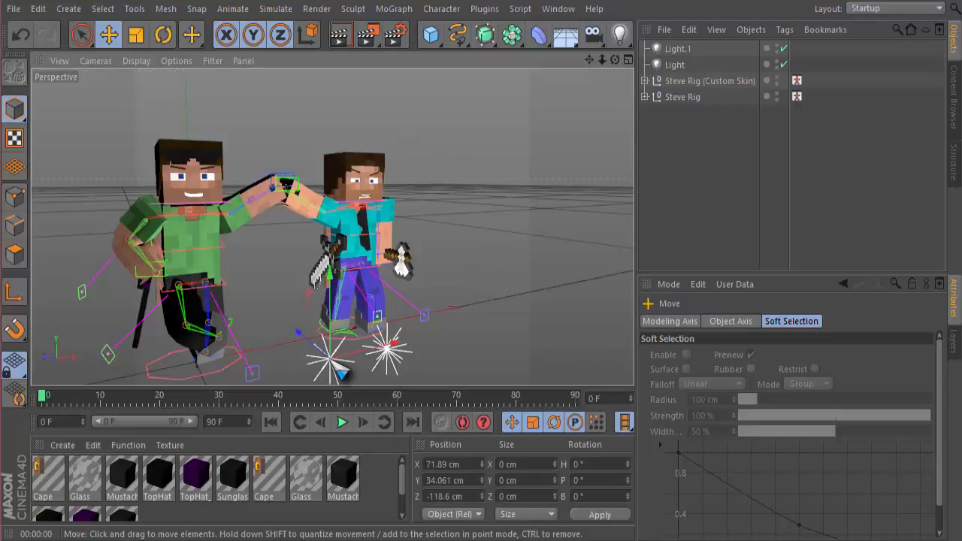
drag(369, 352, 172, 366)
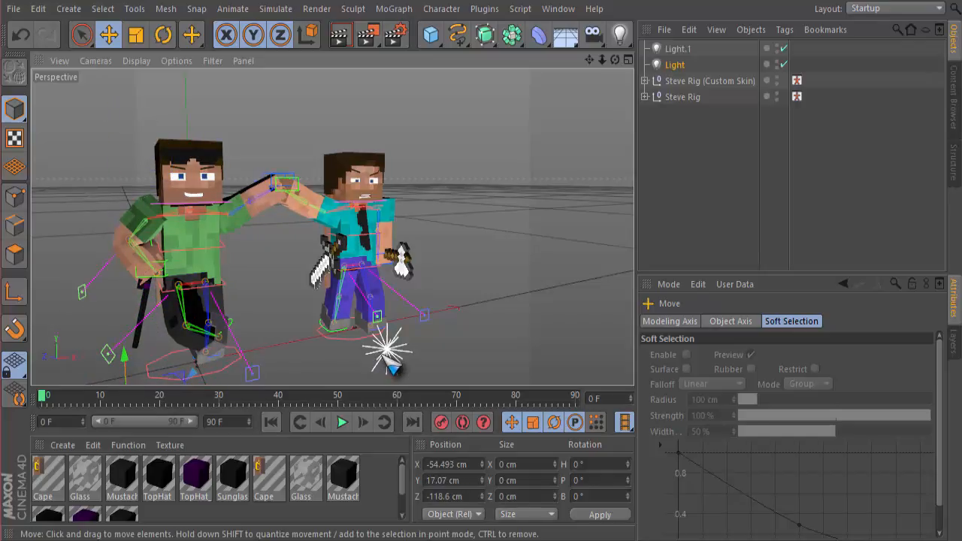
click(383, 353)
drag(444, 335, 536, 324)
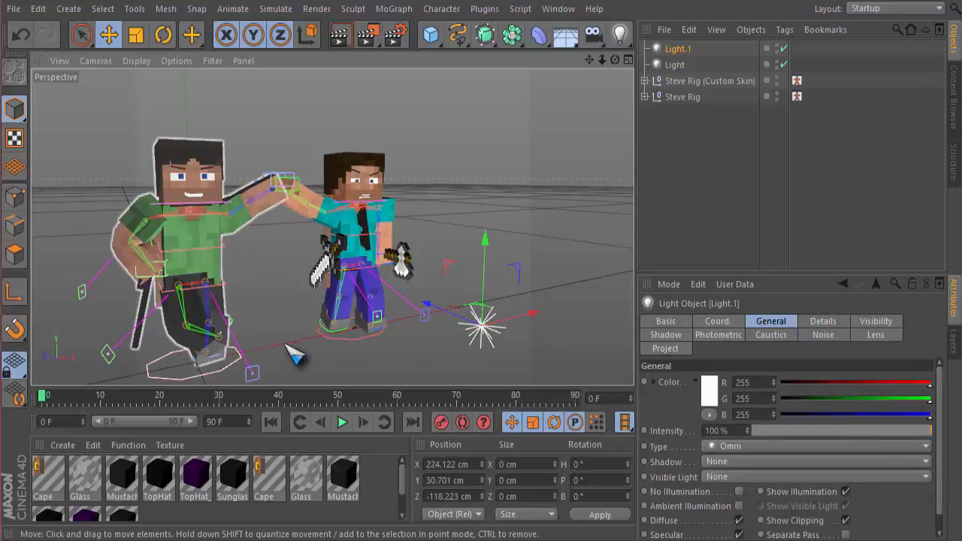
Move the first light to about X -37.5, Y 19.1, Z -127.5 cm and render a viewport preview.
click(674, 65)
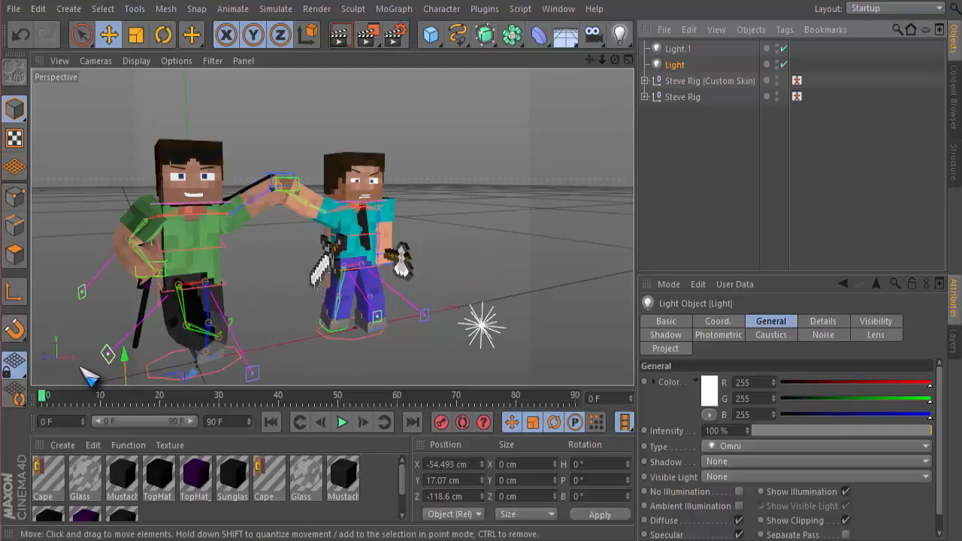
drag(70, 360, 114, 364)
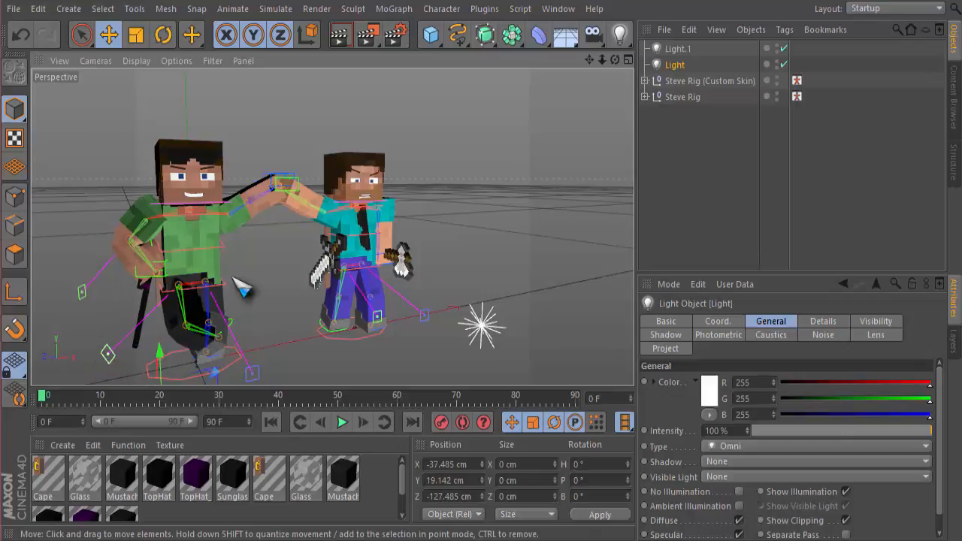
click(339, 36)
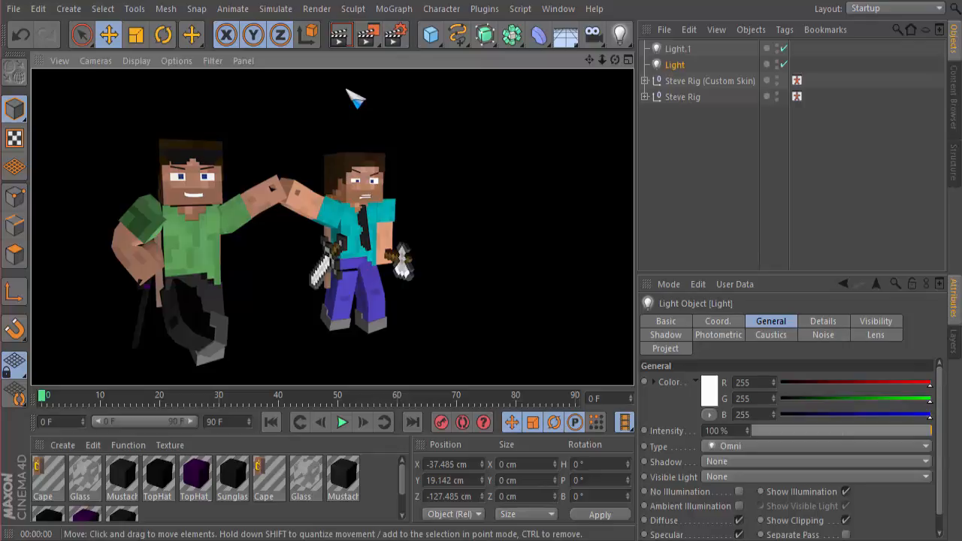
click(354, 98)
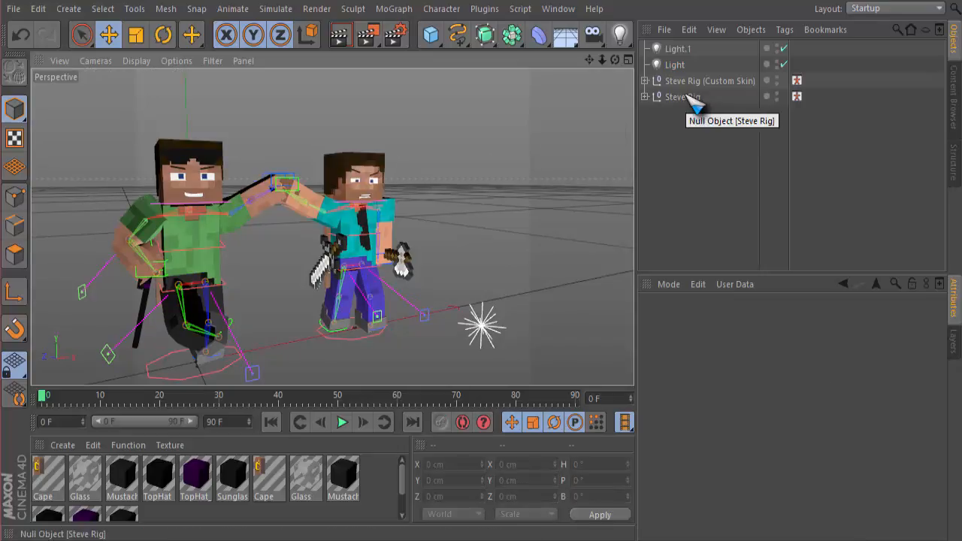
Turn on the leggings armor for the custom-skin Steve rig, with the helmet switched off.
click(695, 82)
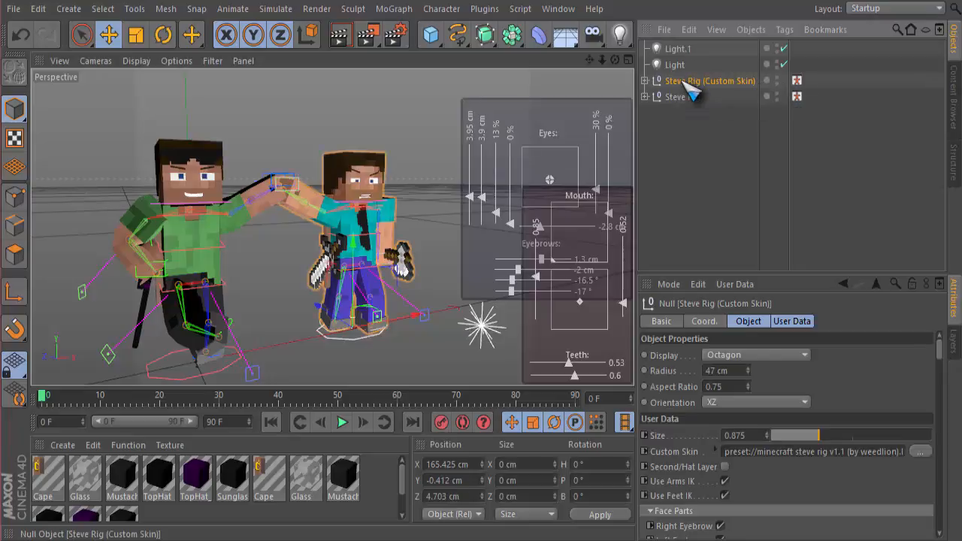
drag(936, 348, 950, 461)
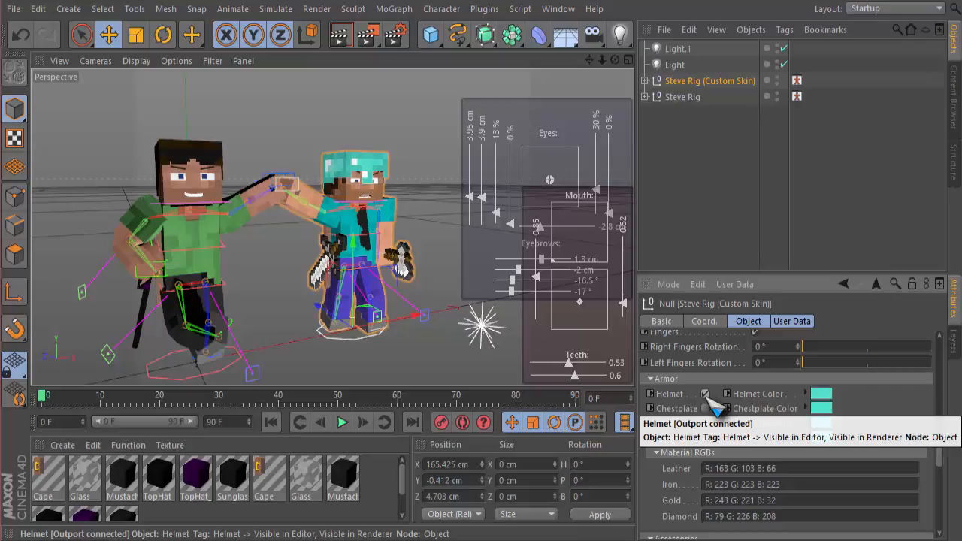
click(706, 394)
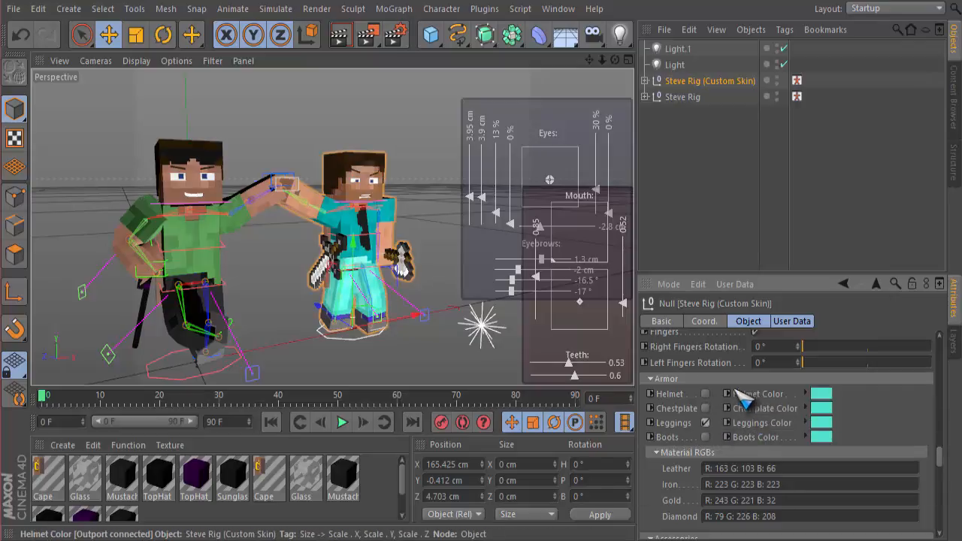
Set the custom-skin rig's leggings color to a saturated red.
click(821, 423)
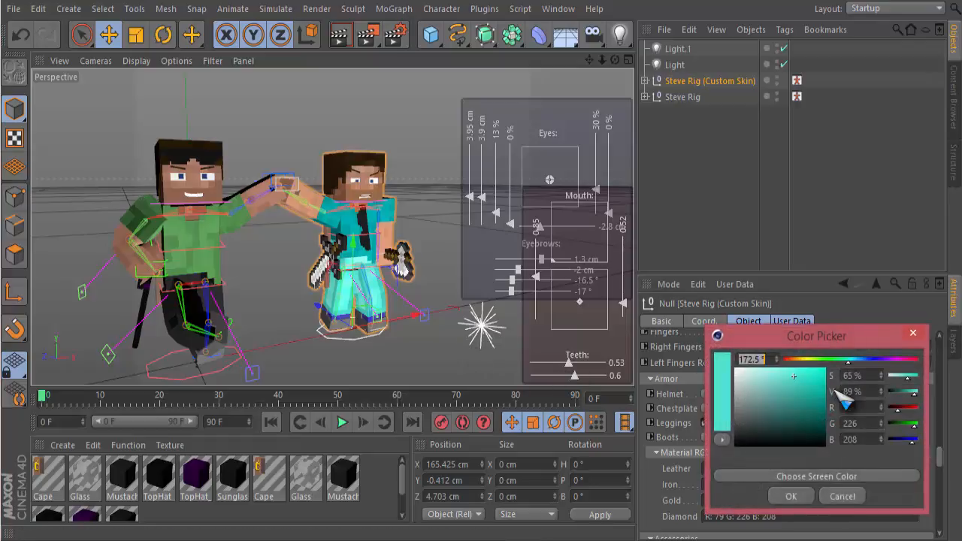
click(797, 359)
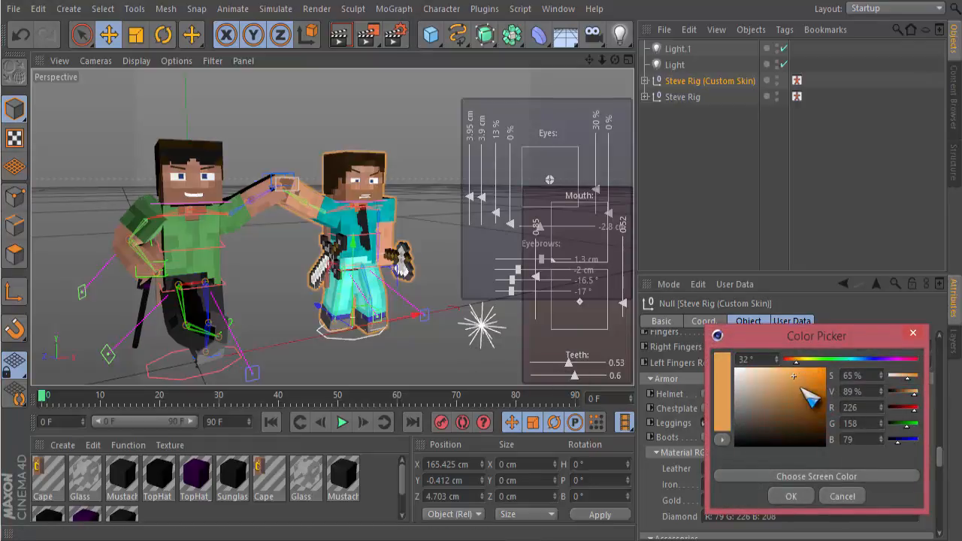
drag(796, 362, 784, 363)
click(818, 381)
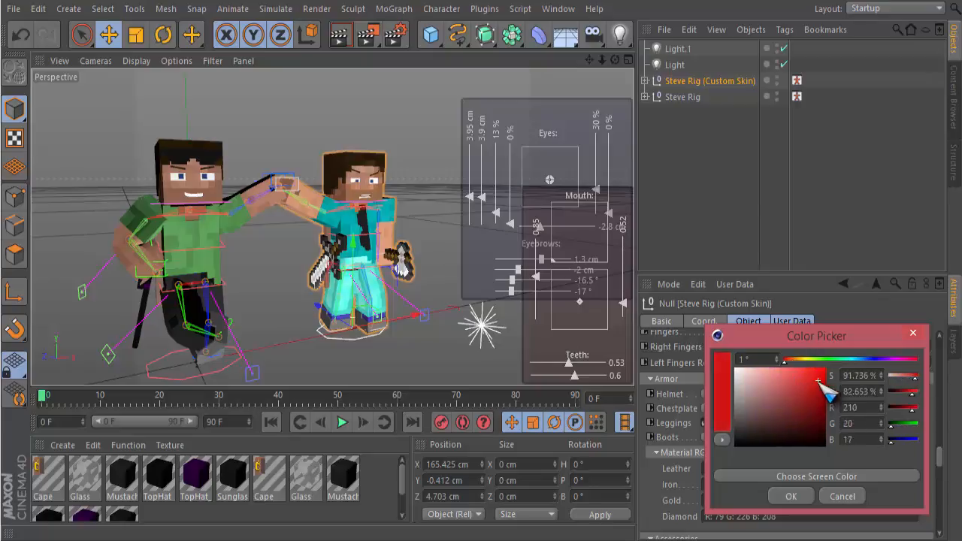
click(792, 497)
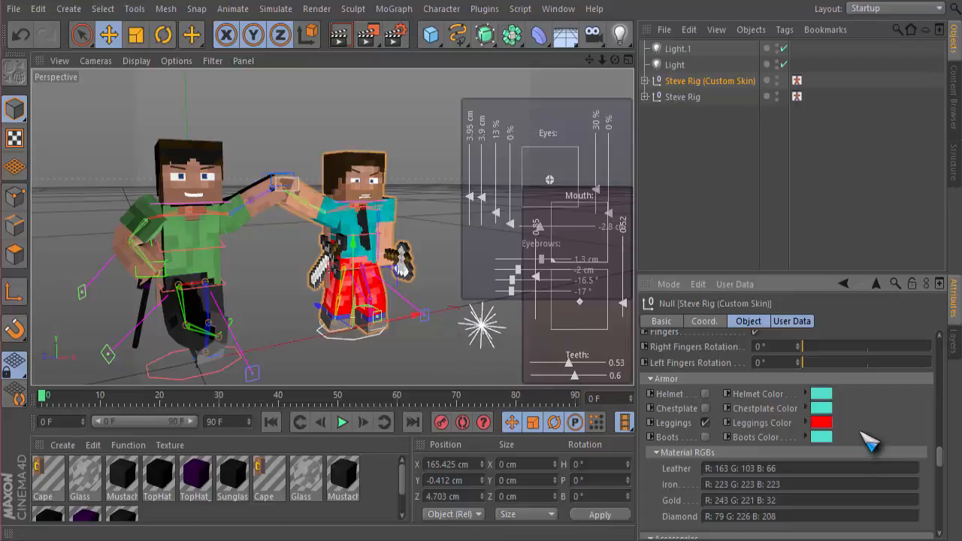
Set the leggings color to black (RGB 0, 0, 0) and render a viewport preview of the characters.
click(824, 423)
drag(836, 434, 846, 477)
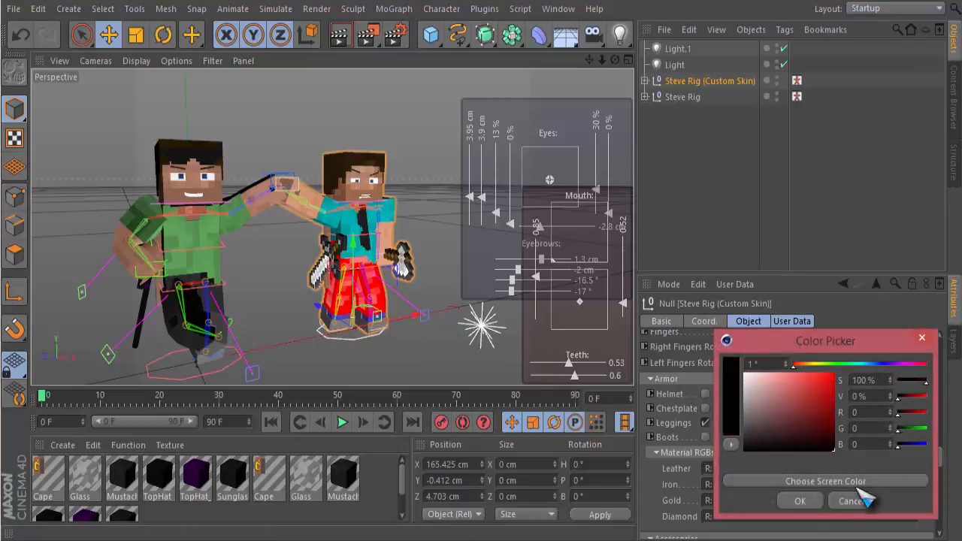
click(800, 501)
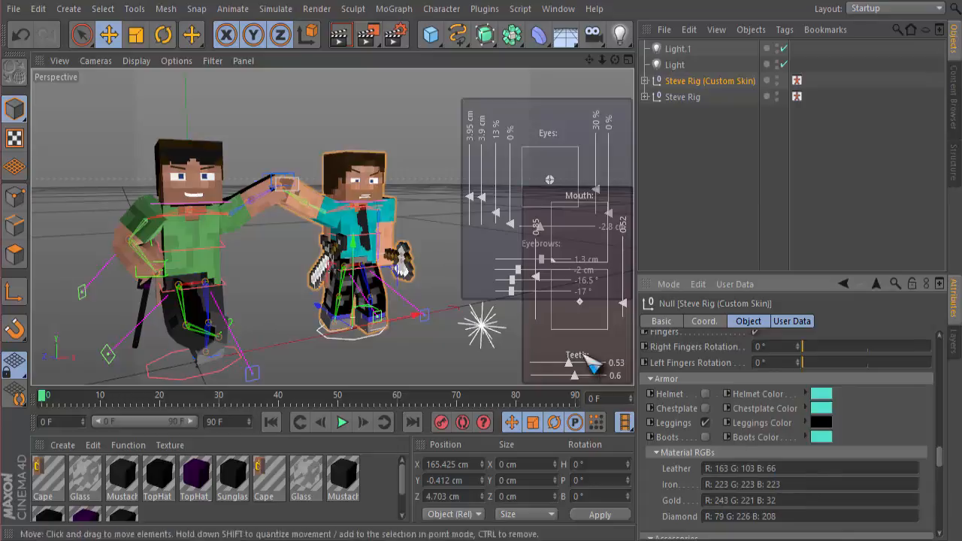
click(342, 39)
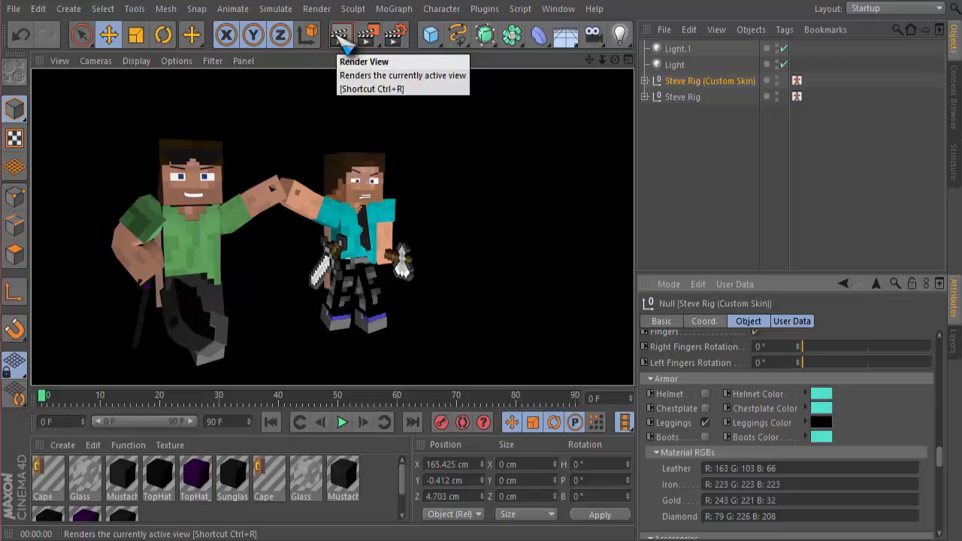
click(294, 73)
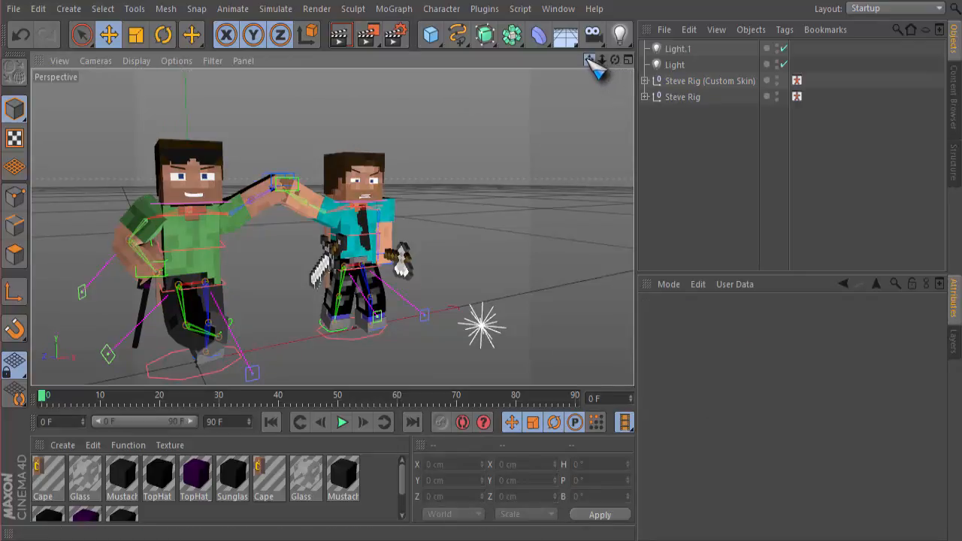
Turn on the custom-skin rig's helmet and move it to the ground between the characters, at about X -30, Y -42.8, Z 113.3 cm.
mouse_move(589, 60)
mouse_down()
mouse_move(626, 40)
mouse_move(623, 56)
mouse_move(637, 47)
mouse_move(623, 39)
mouse_move(585, 63)
mouse_move(631, 64)
mouse_move(634, 56)
mouse_move(594, 58)
mouse_up()
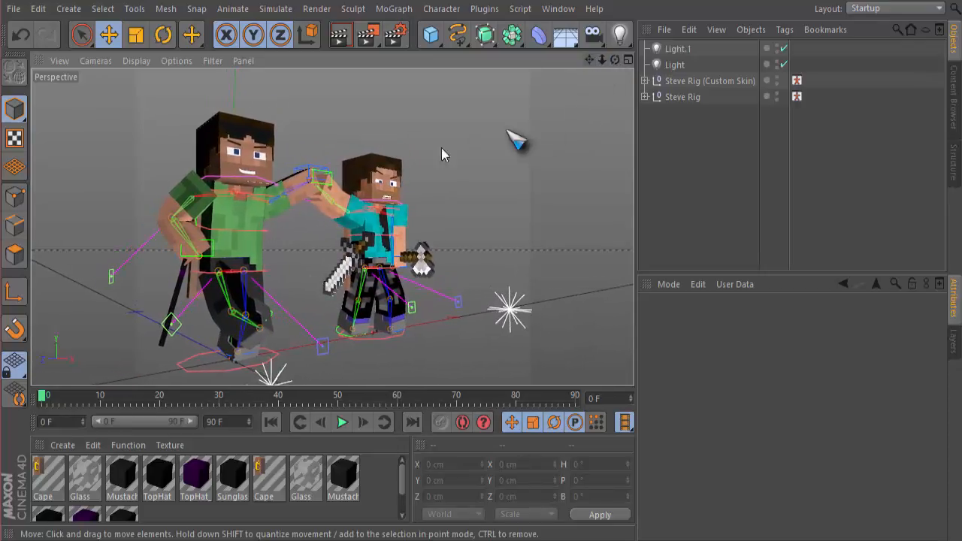
click(718, 83)
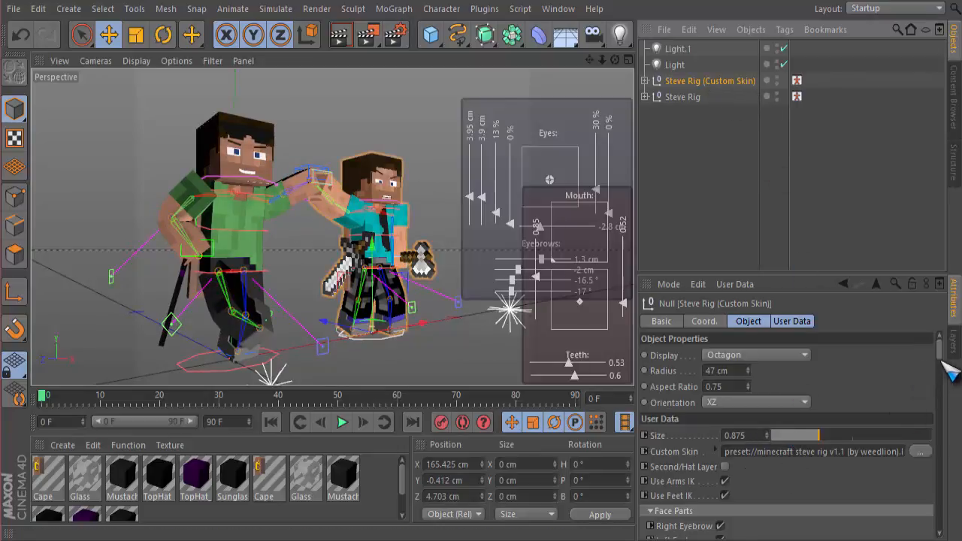
drag(939, 352, 945, 458)
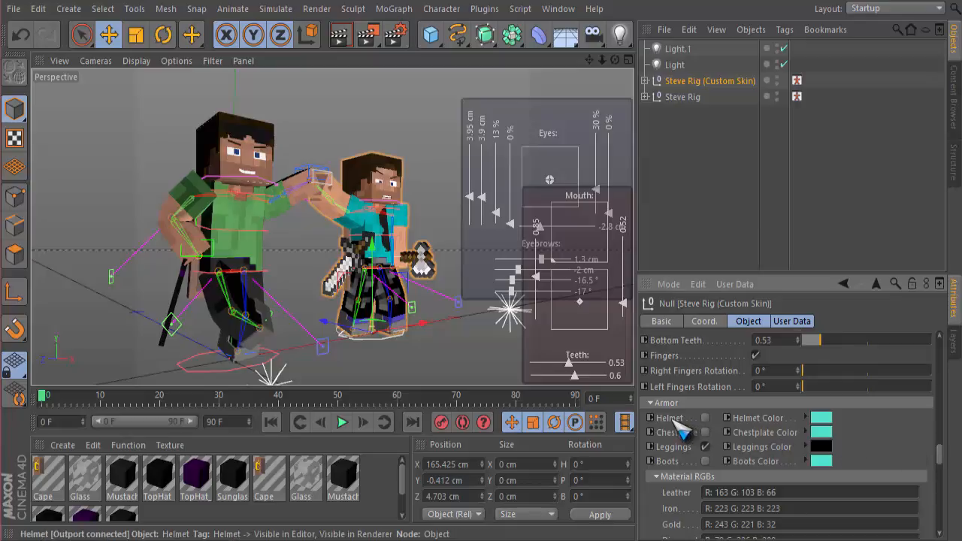
click(706, 418)
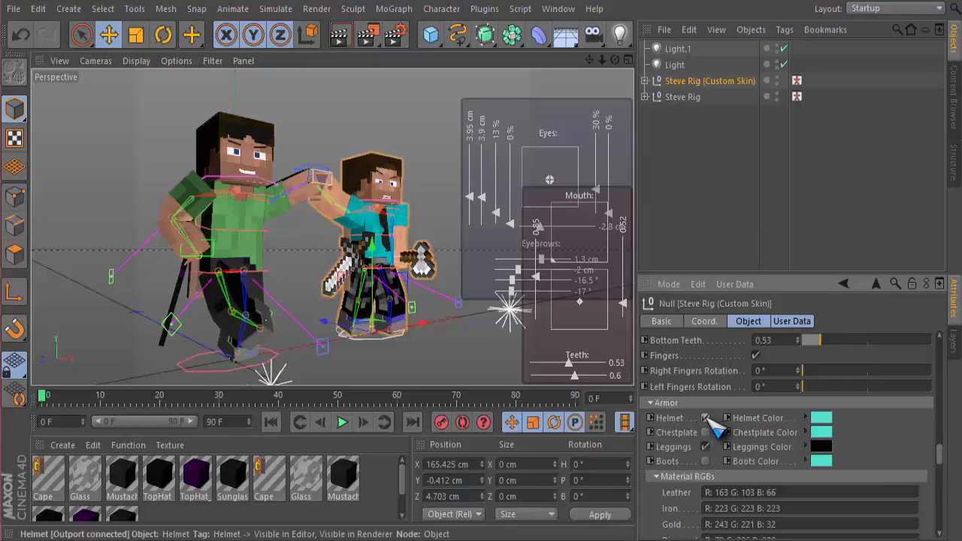
click(399, 181)
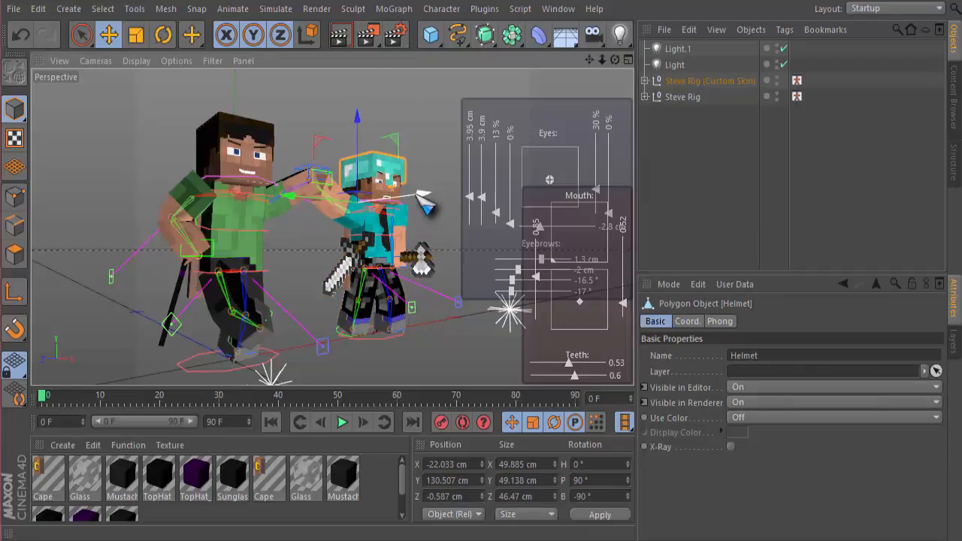
drag(355, 125, 297, 280)
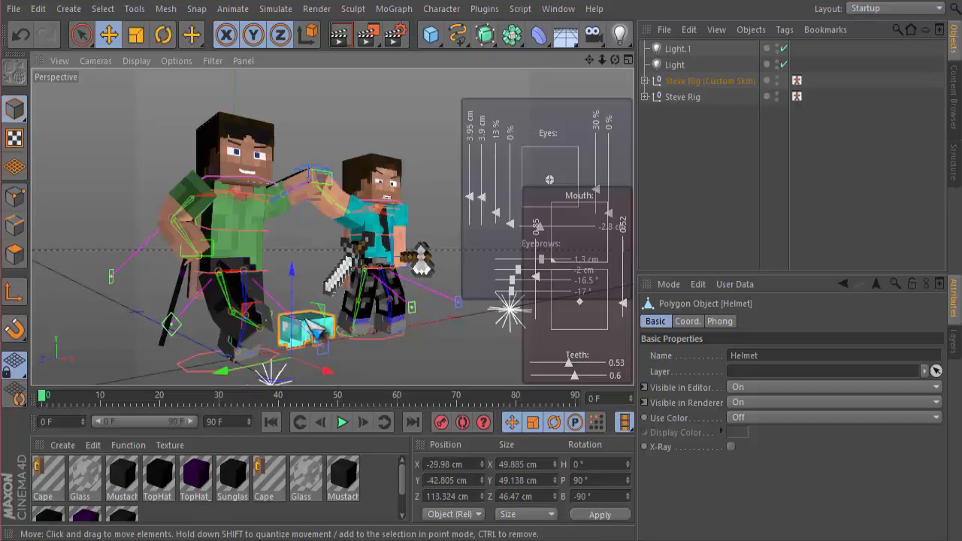
Rotate the helmet on the ground to about H -51.8°, P 100.5°, B -39.3° and render a viewport preview.
click(163, 34)
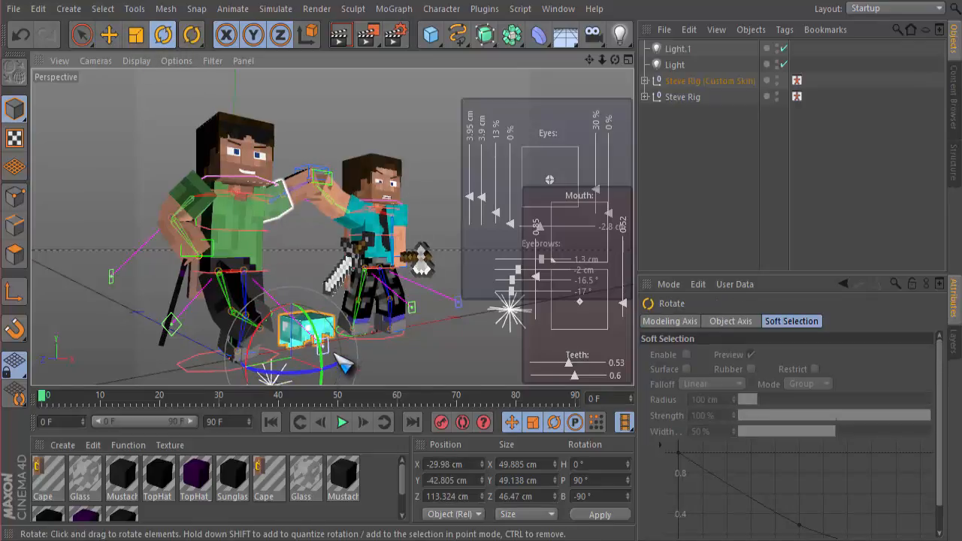
drag(321, 351, 322, 363)
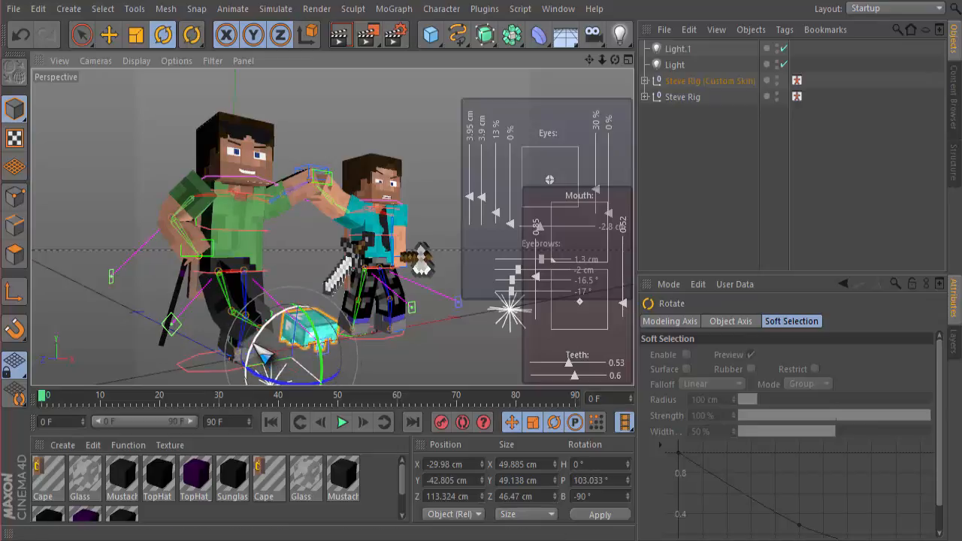
drag(255, 348, 292, 335)
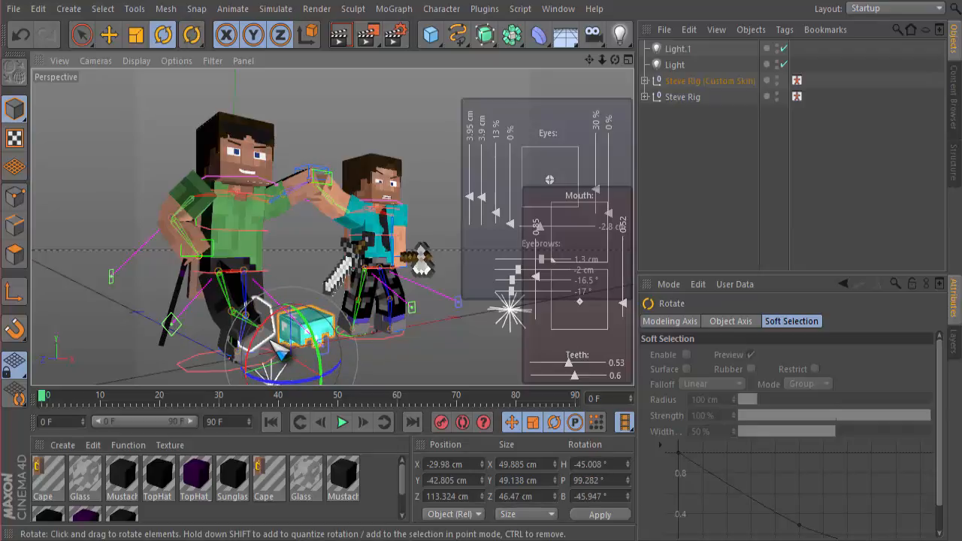
mouse_move(267, 344)
mouse_down()
mouse_move(263, 357)
mouse_move(284, 356)
mouse_move(276, 352)
mouse_up()
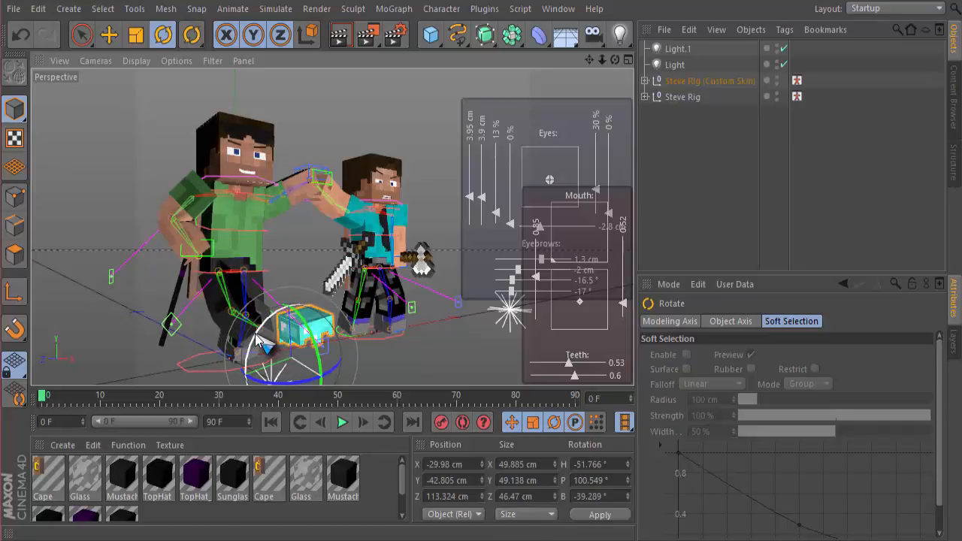
click(342, 34)
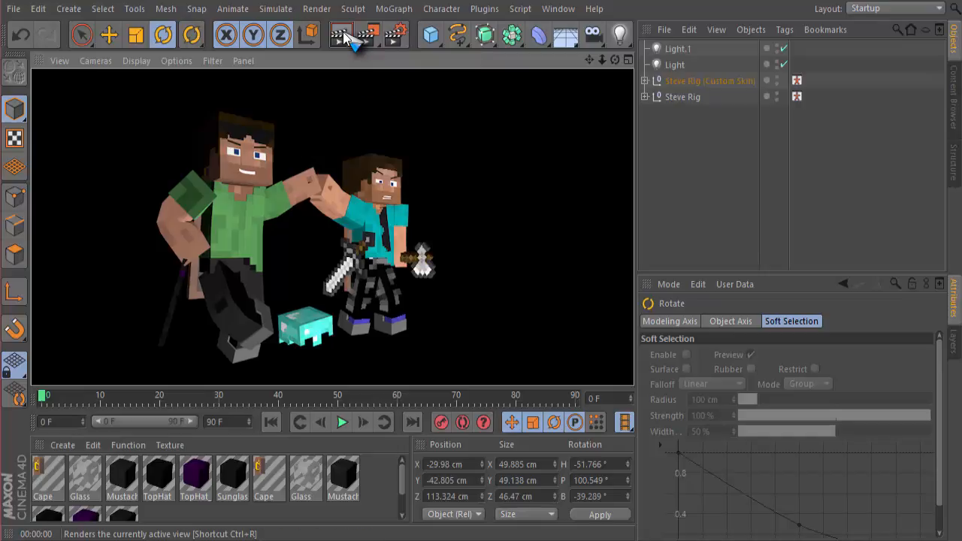
click(383, 100)
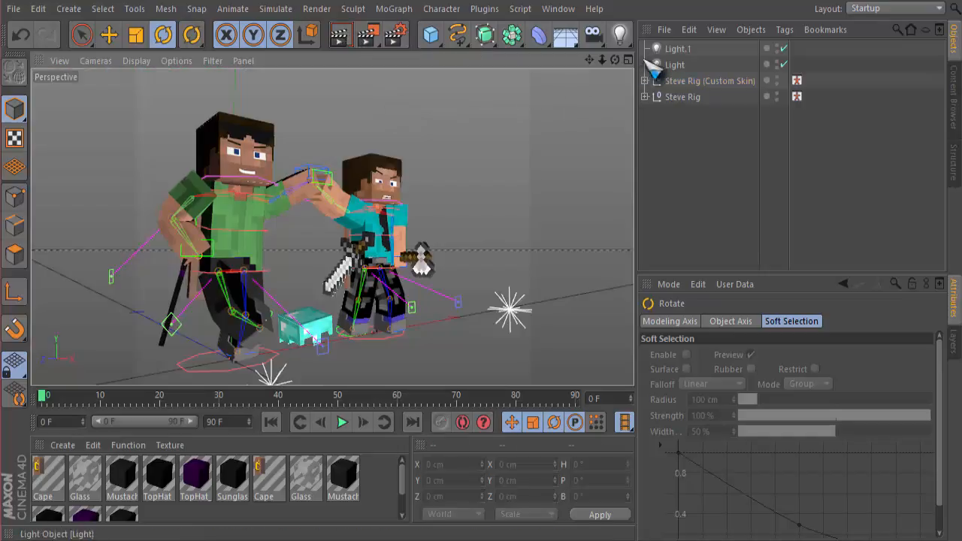
Add a third omni light and move it beside the green-shirted character, at about X -46.7, Y 0, Z 21.8 cm.
click(619, 34)
scroll(340, 302, down, 2)
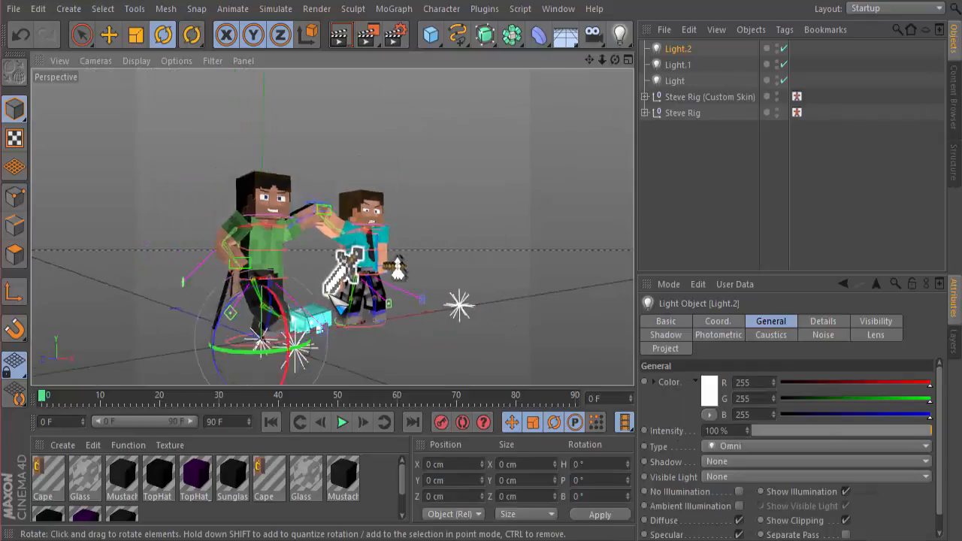
scroll(334, 297, down, 2)
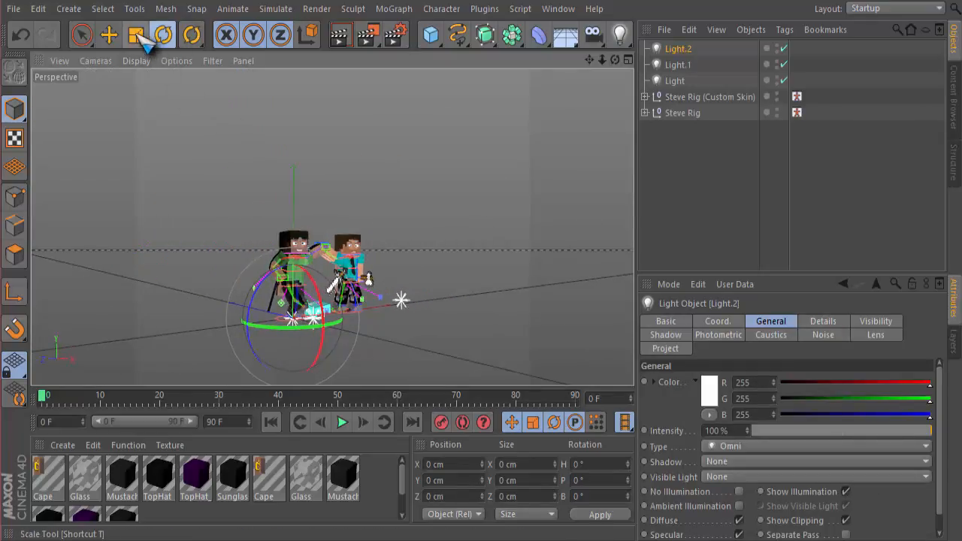
key(e)
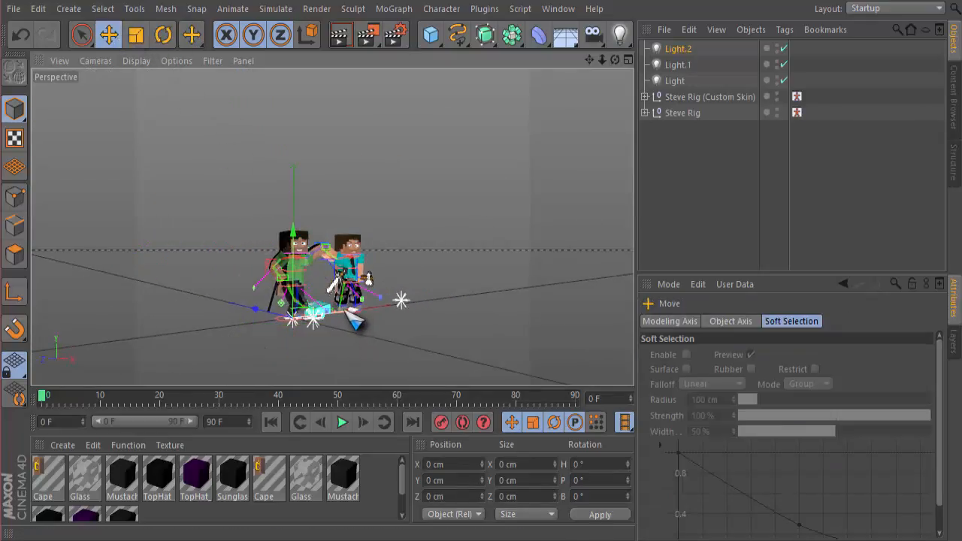
drag(354, 327, 254, 287)
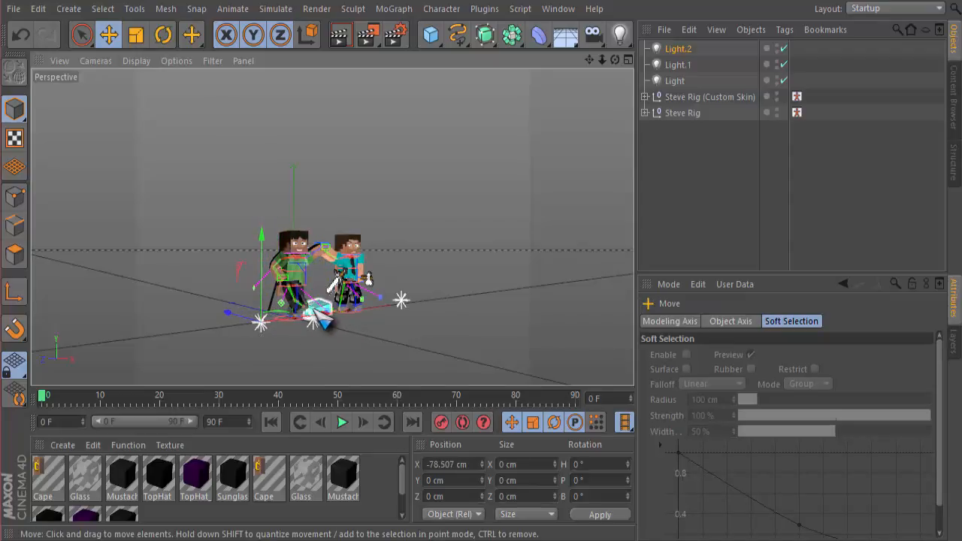
drag(336, 325, 237, 311)
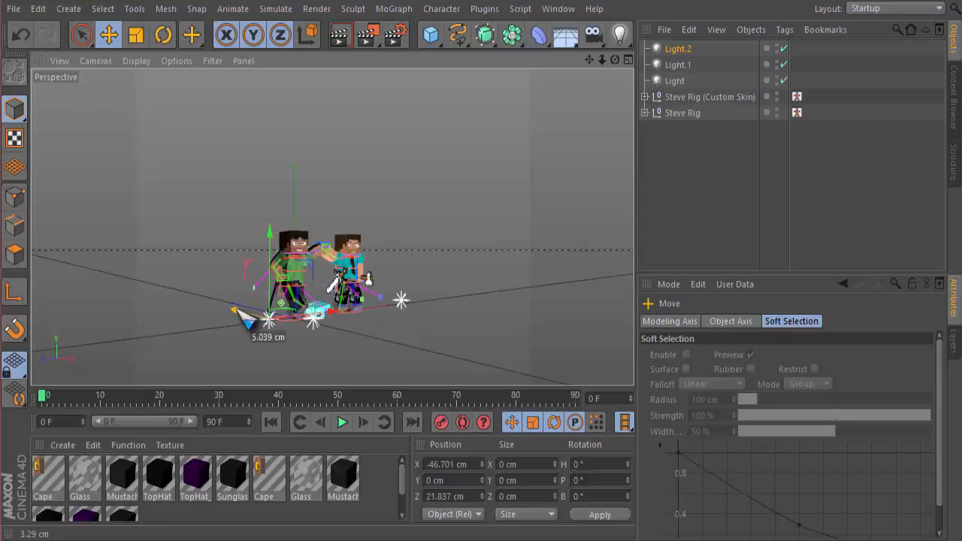
scroll(331, 286, up, 3)
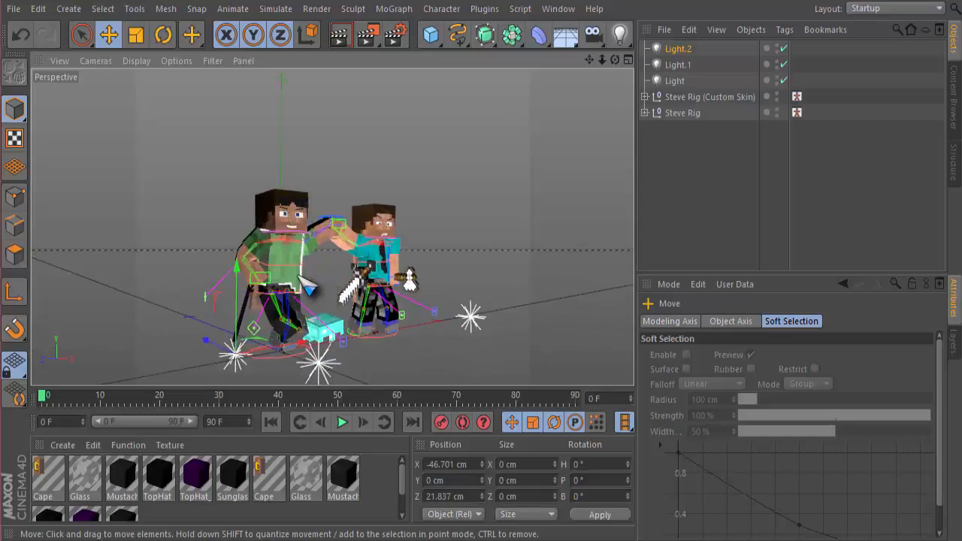
scroll(432, 296, up, 3)
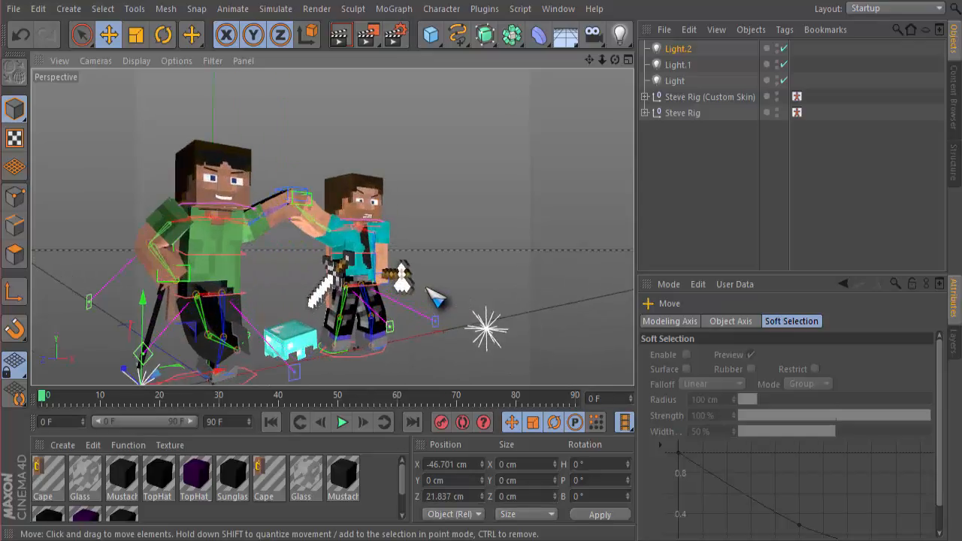
scroll(429, 301, down, 1)
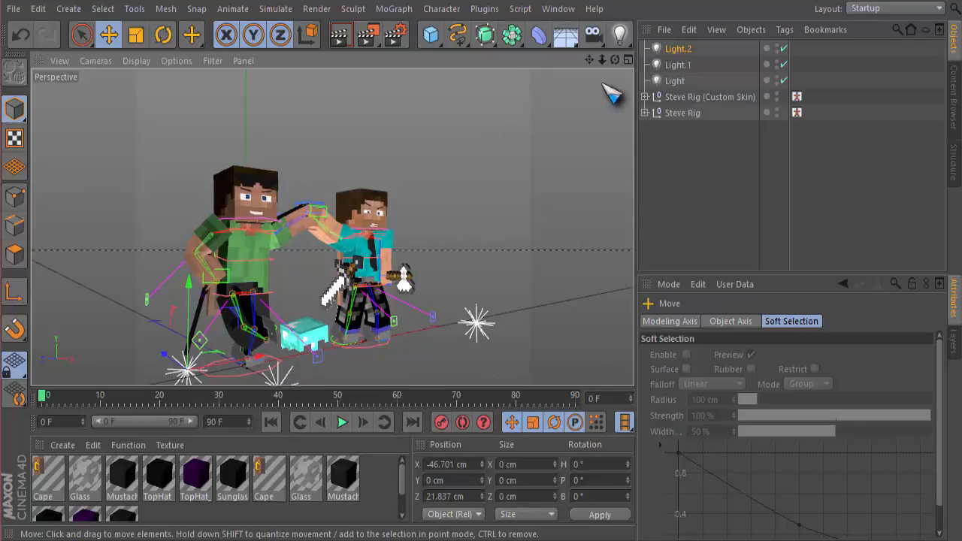
Reframe both characters and the helmet in the perspective view and render a viewport preview with the three lights.
mouse_move(602, 60)
mouse_down()
mouse_move(618, 59)
mouse_move(576, 61)
mouse_move(595, 56)
mouse_up()
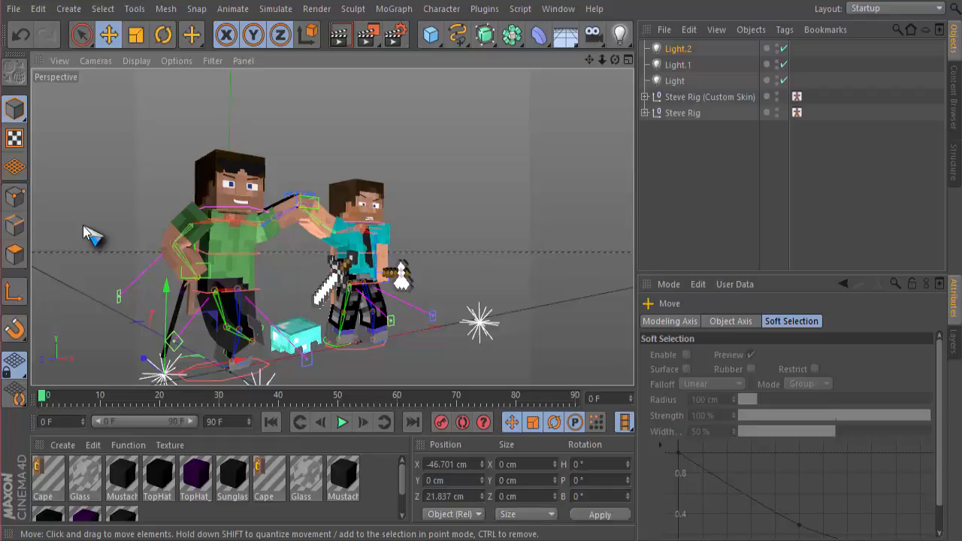
click(343, 36)
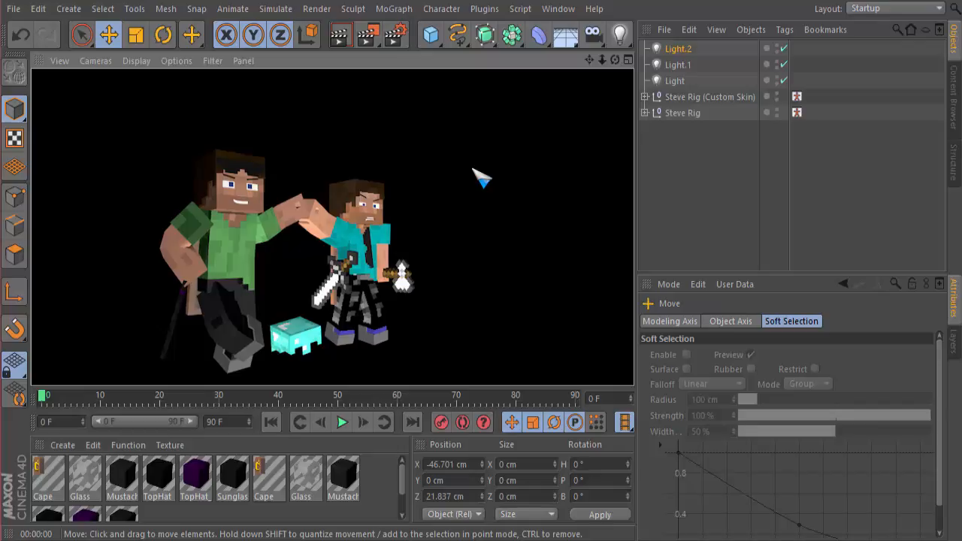
click(319, 113)
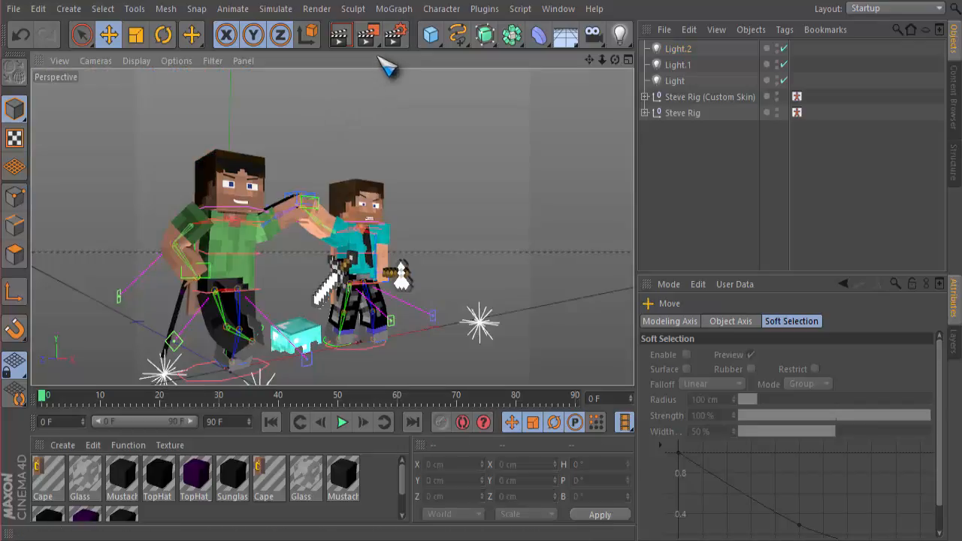
In the render settings, set the output image to save on the desktop (Bureau) as "pour le tutaou".
click(401, 38)
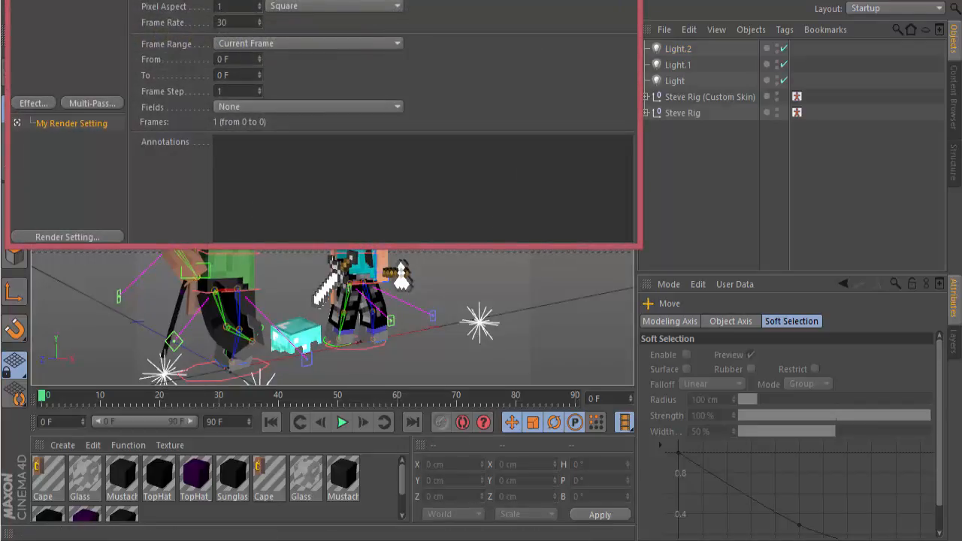
drag(358, 0, 410, 68)
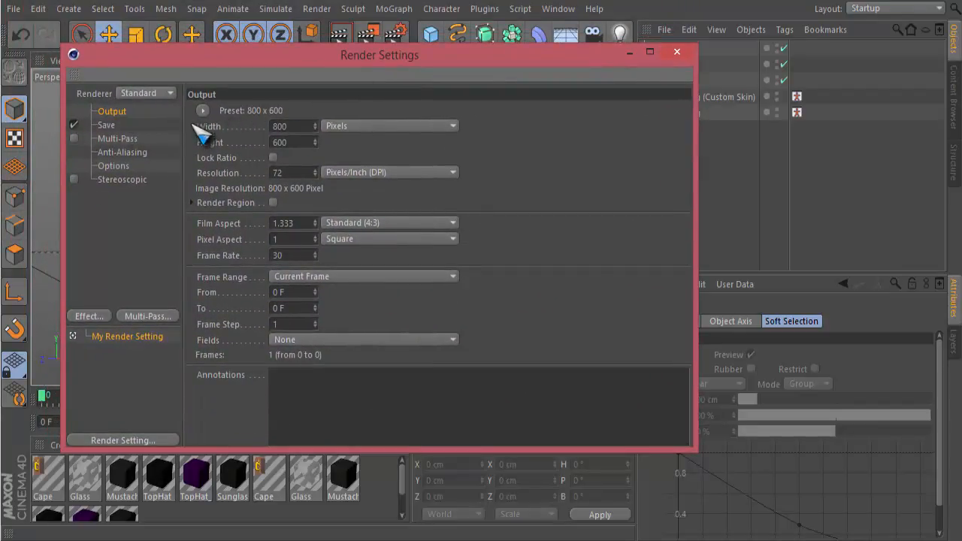
click(106, 125)
click(672, 140)
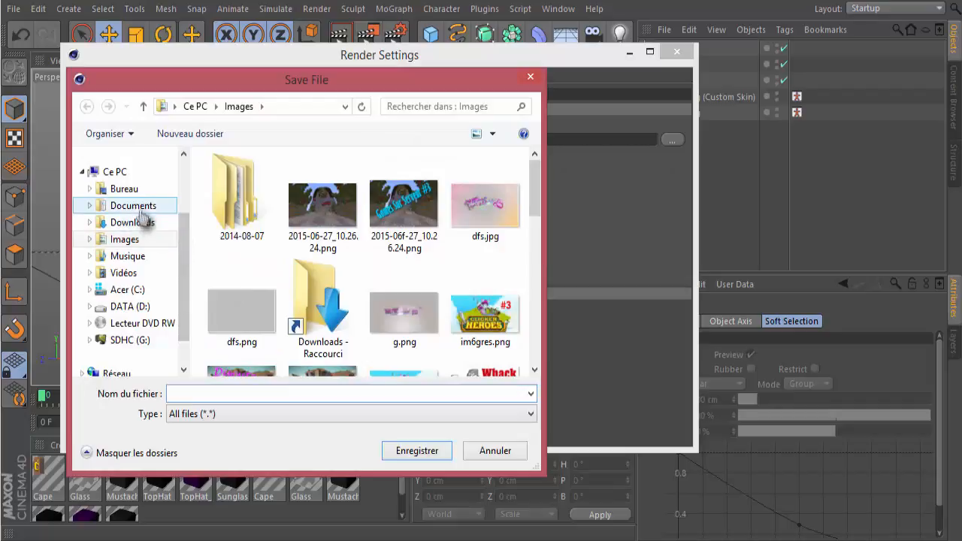
click(124, 188)
click(285, 391)
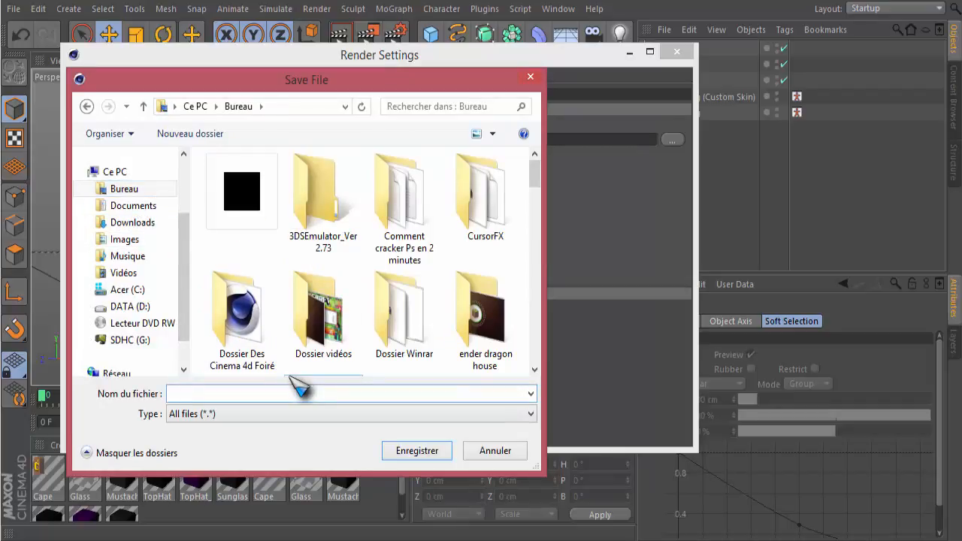
text(pour)
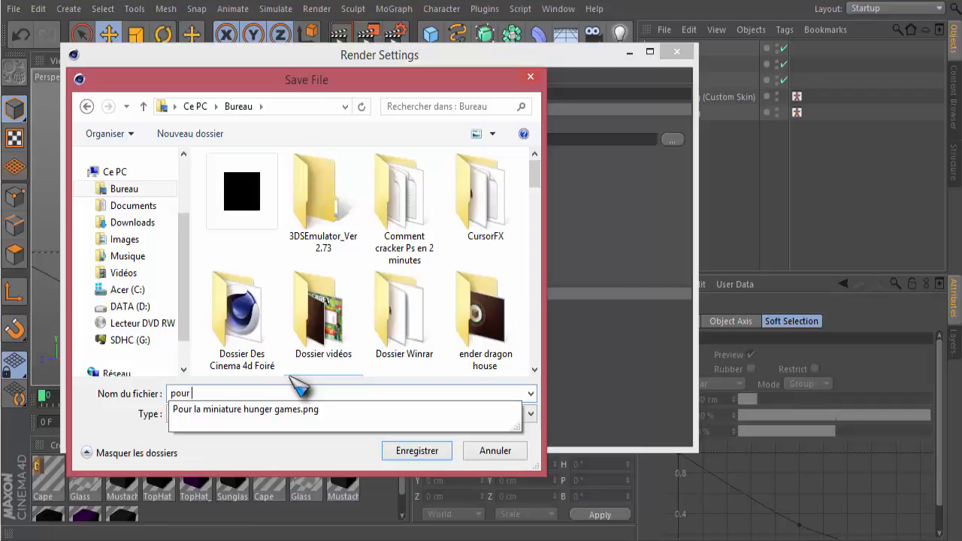
text( le tutaou)
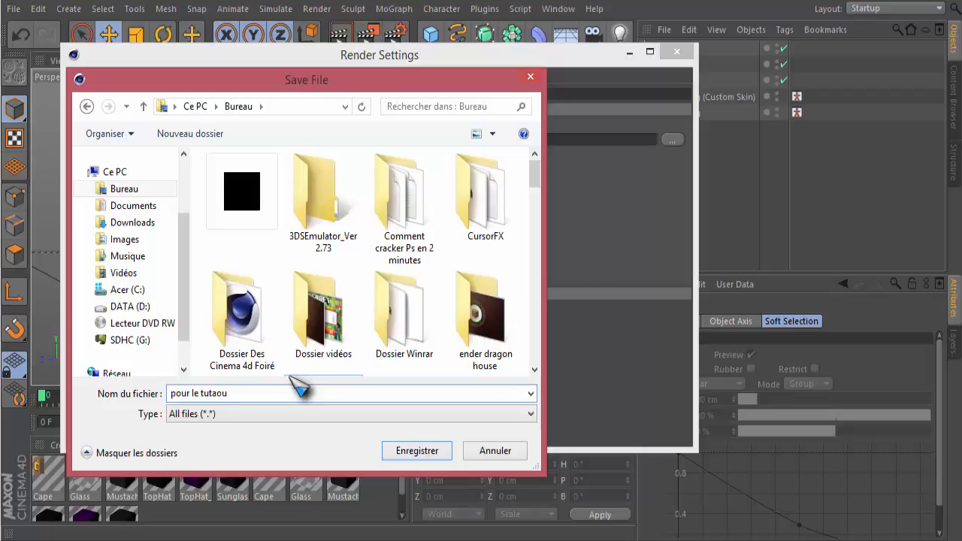
click(416, 451)
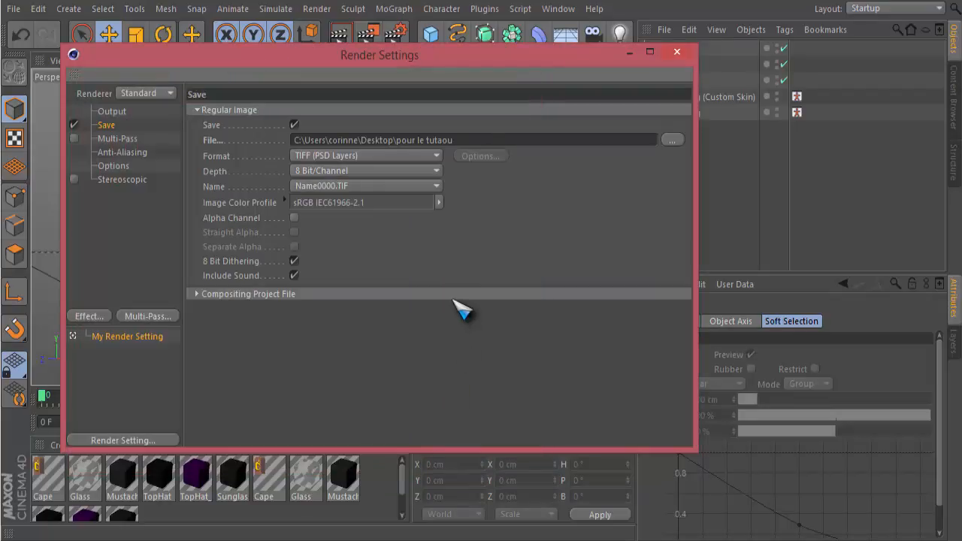
Set the saved render's format to PNG and enable its alpha channel.
click(301, 159)
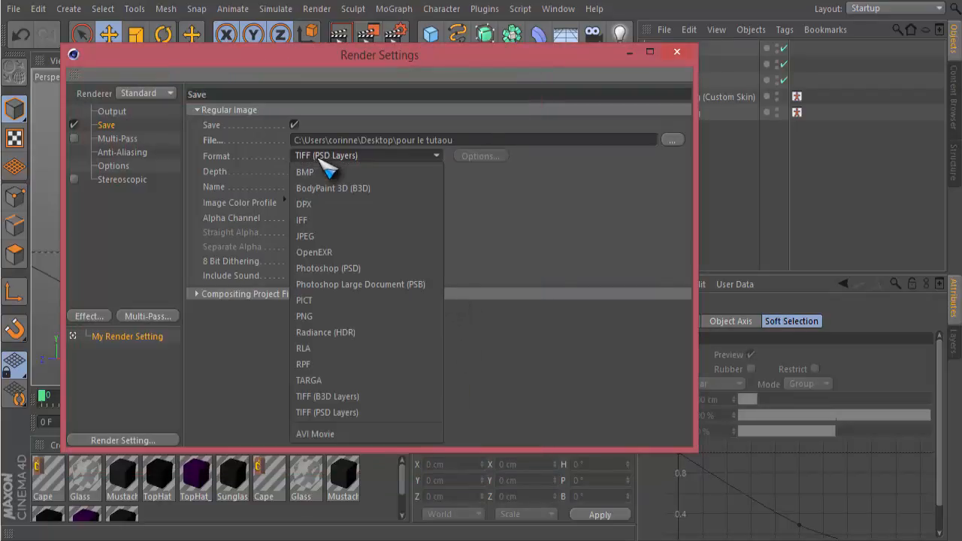
click(320, 319)
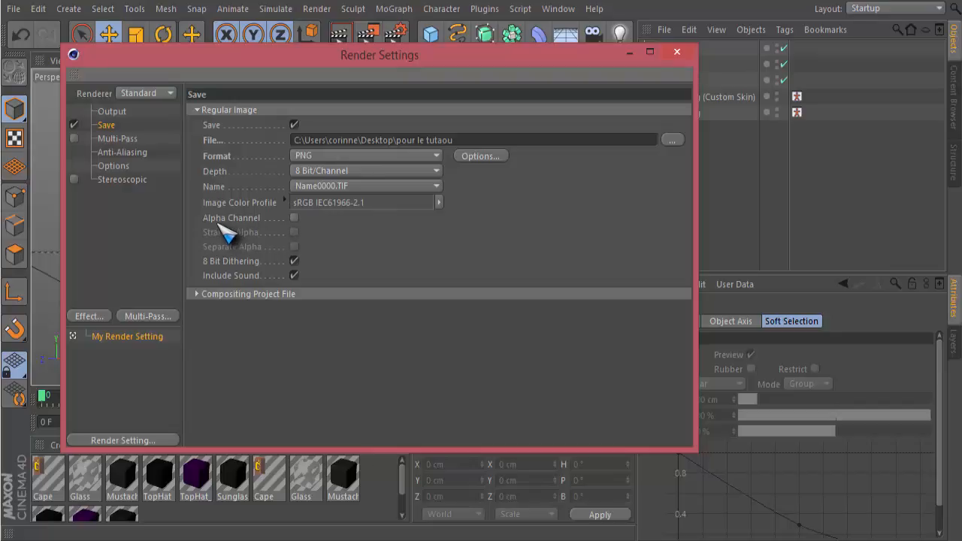
click(294, 218)
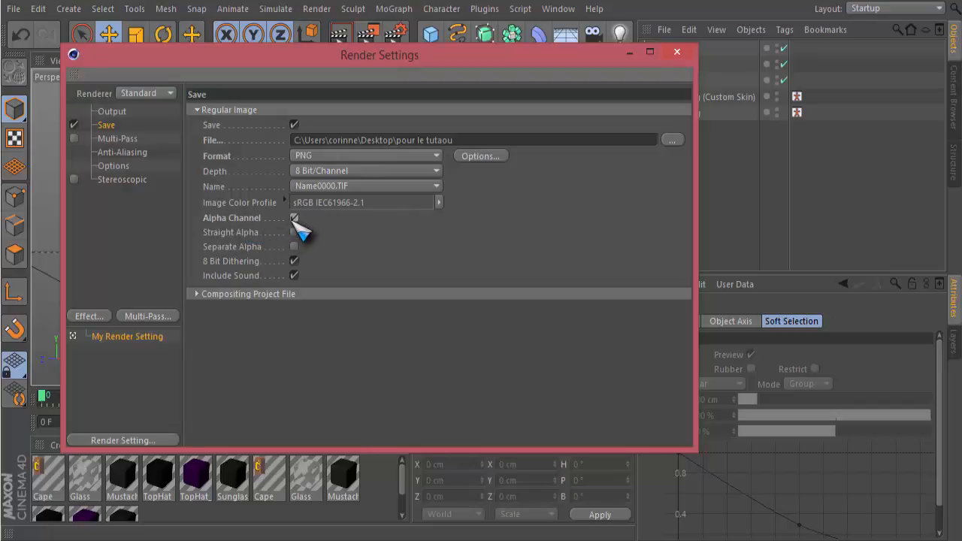
Set the render's anti-aliasing to Best, review the remaining render and save options, and close the render settings.
click(120, 140)
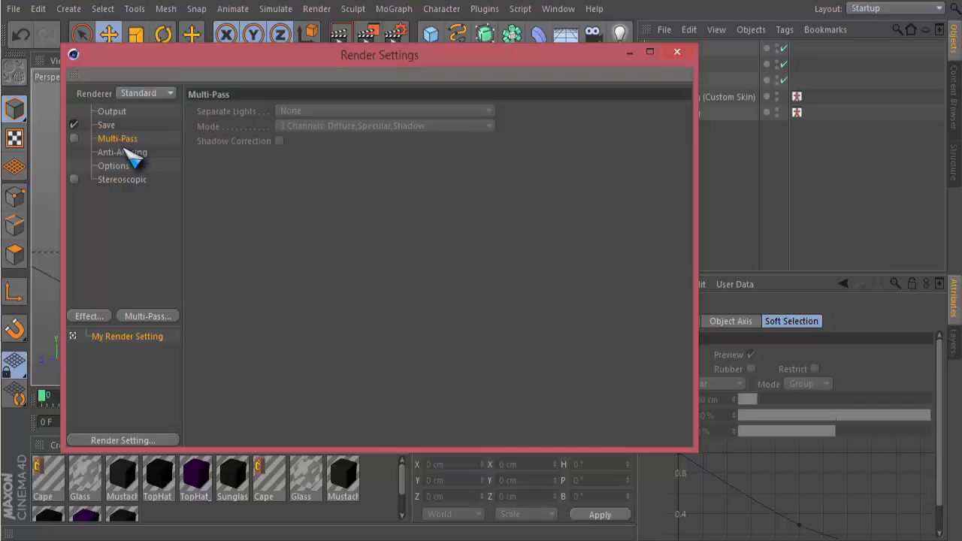
click(128, 154)
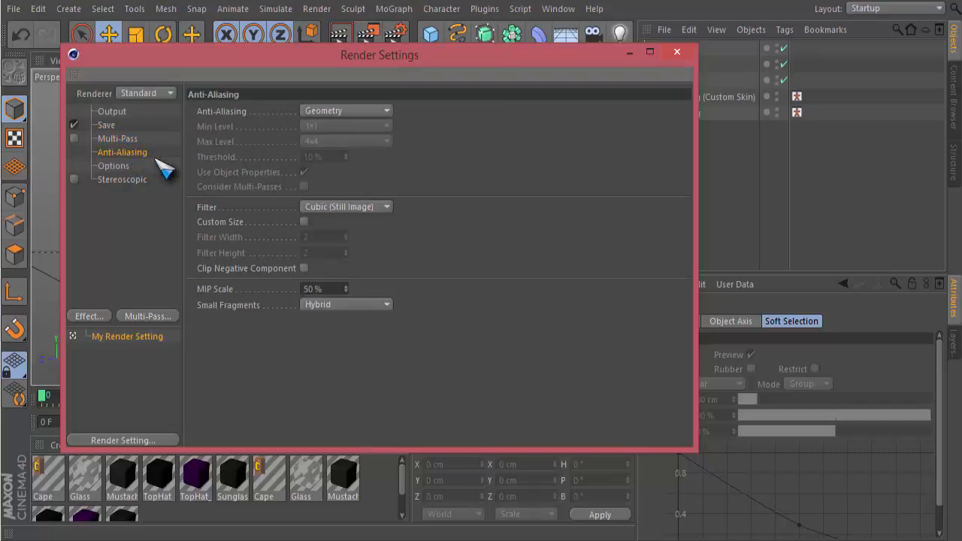
click(377, 110)
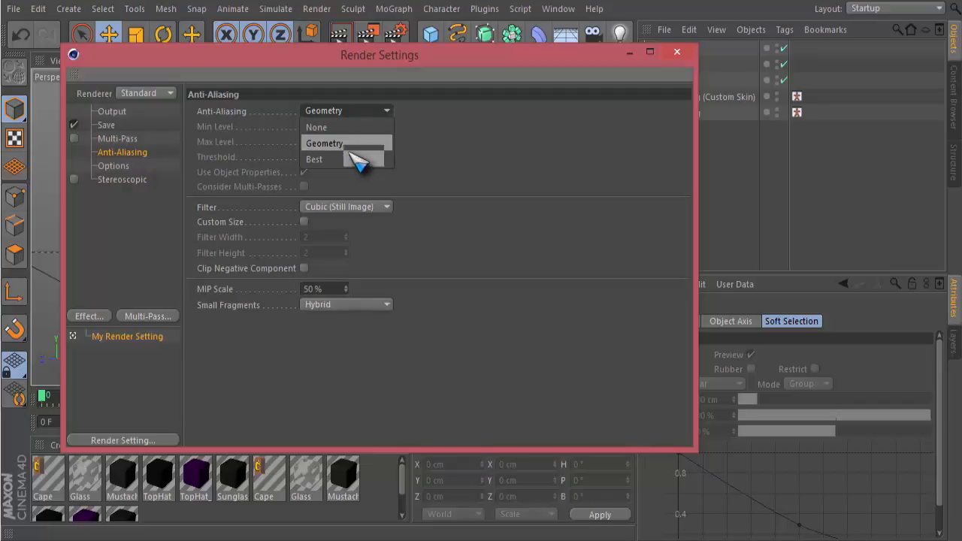
click(352, 158)
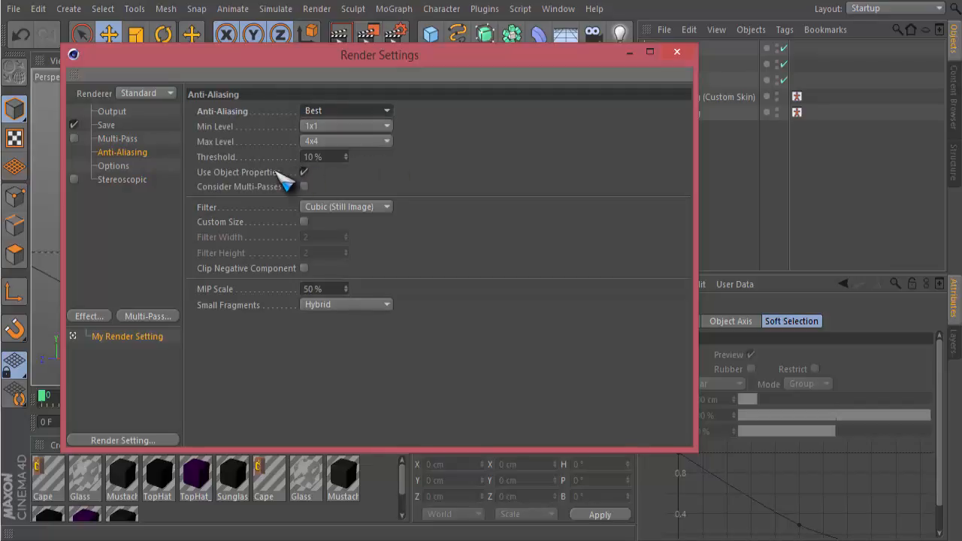
click(114, 166)
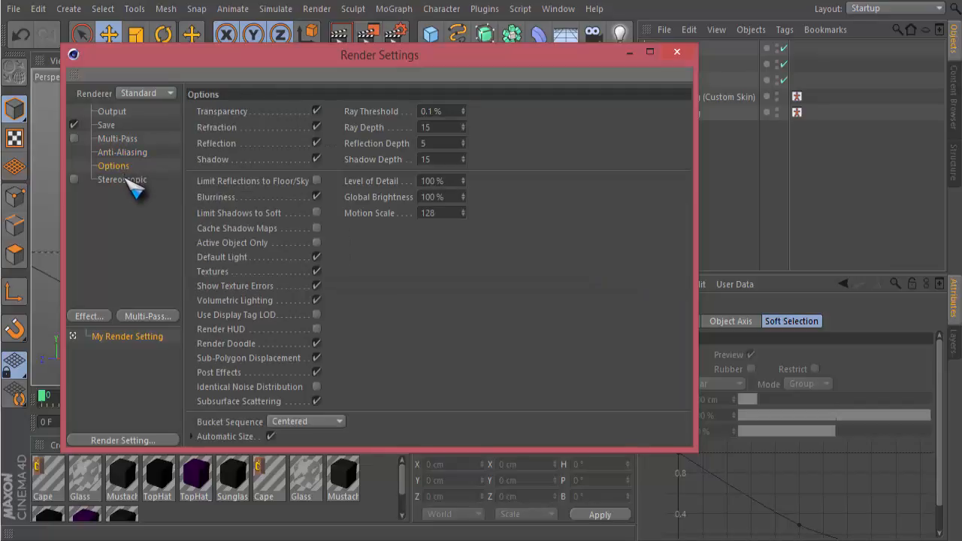
click(128, 181)
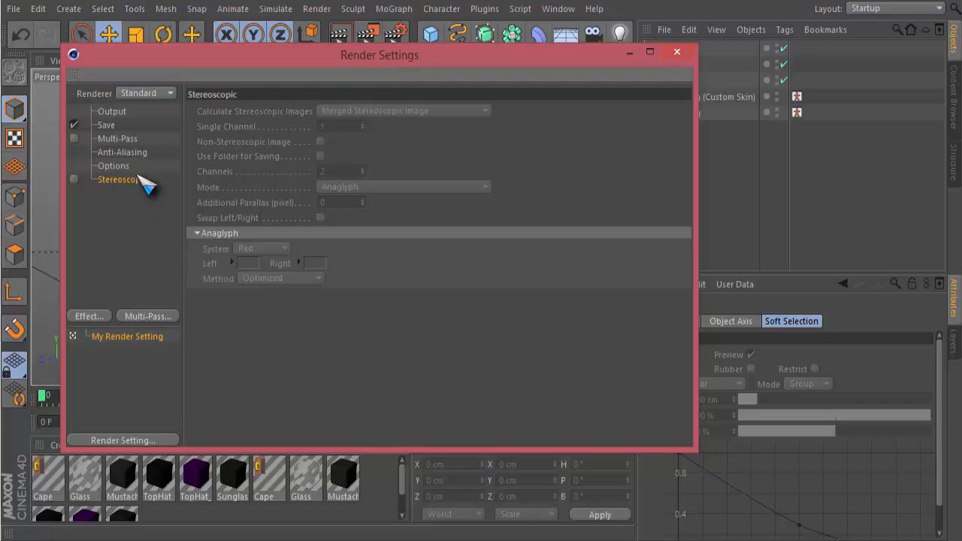
click(109, 126)
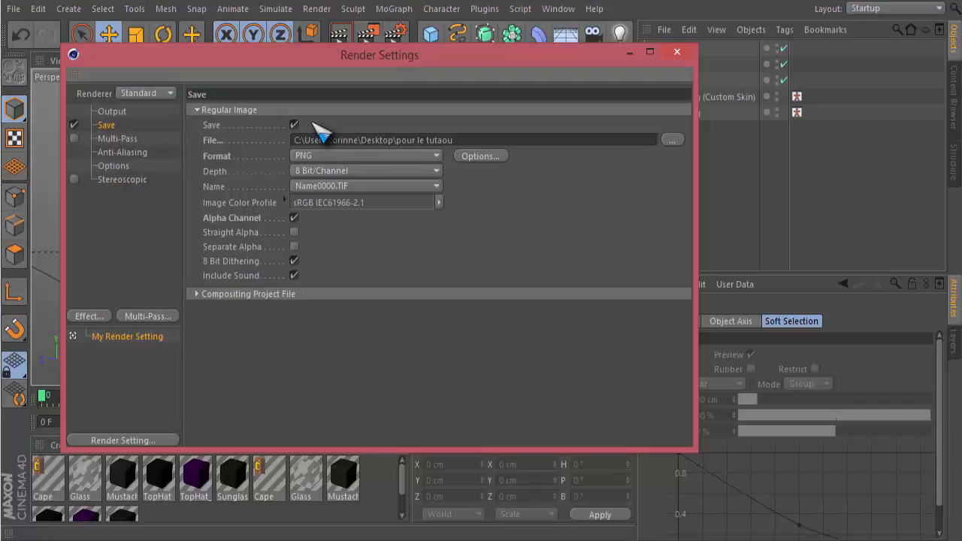
click(677, 53)
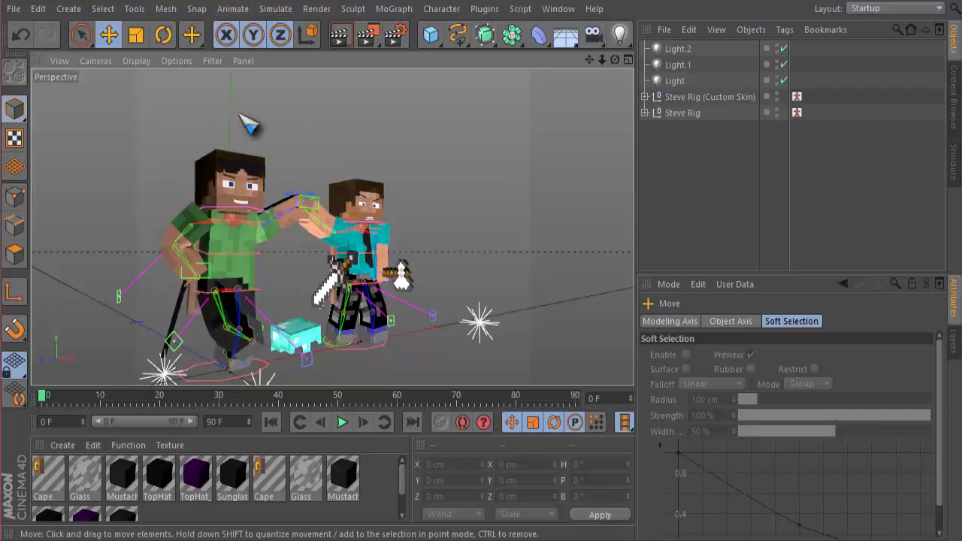
Review the rendered characters in the Picture Viewer, then close it and minimize Photoshop to reach the desktop.
click(371, 42)
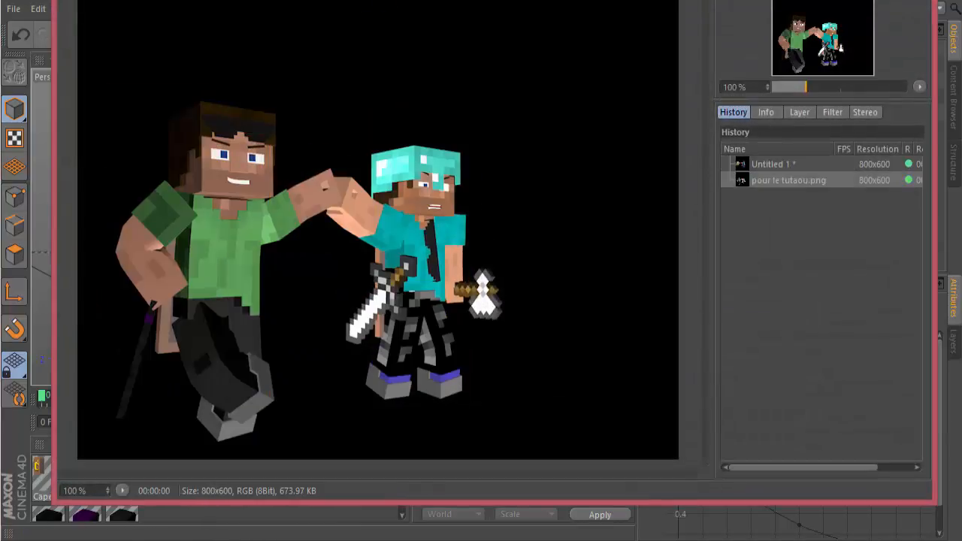
drag(442, 0, 436, 28)
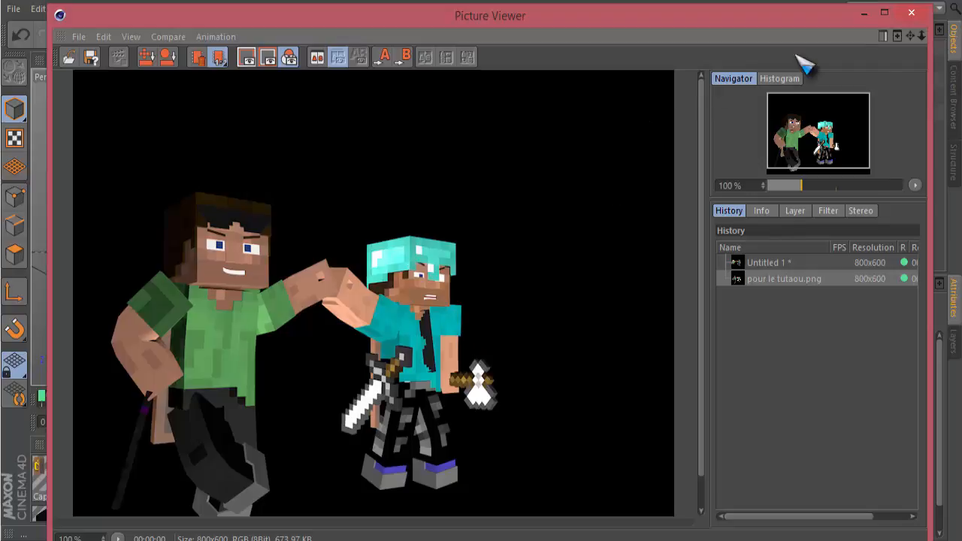
click(919, 18)
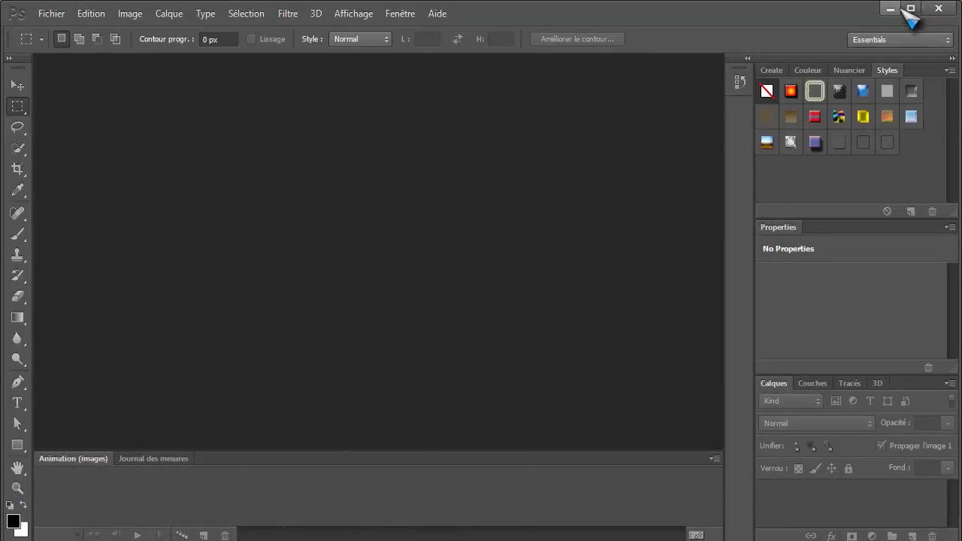
click(892, 9)
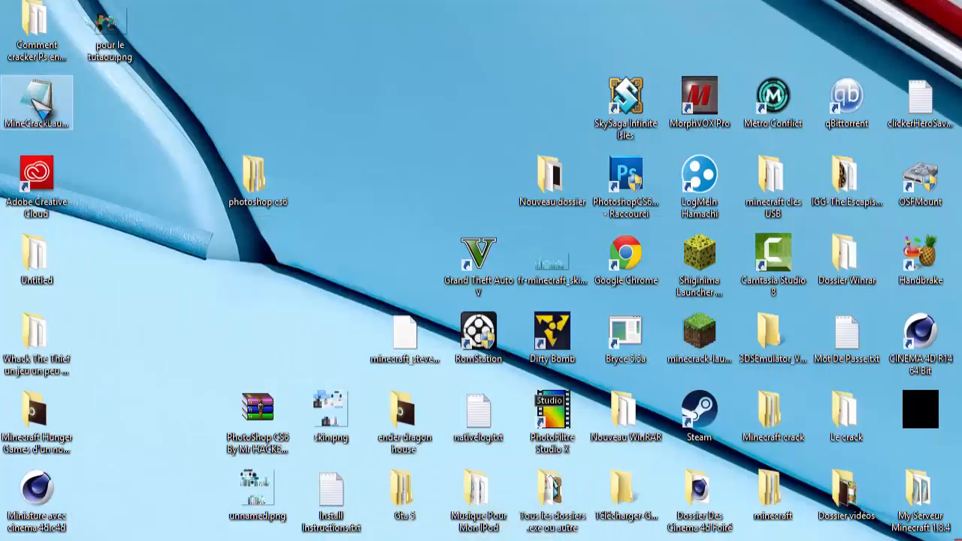
Move pour le tutaou.png beside the Untitled folder on the desktop and preview it in the Windows photo viewer.
drag(51, 25, 252, 4)
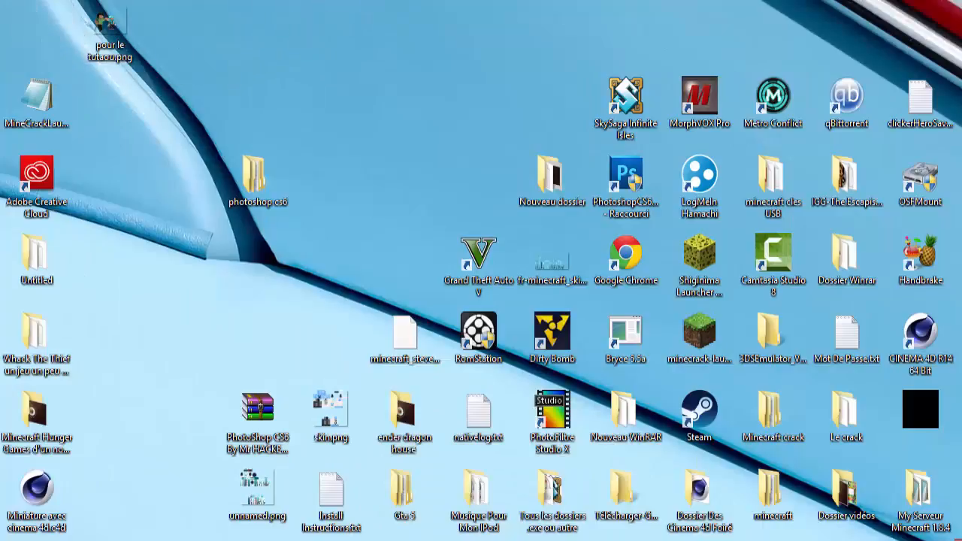
drag(109, 31, 149, 251)
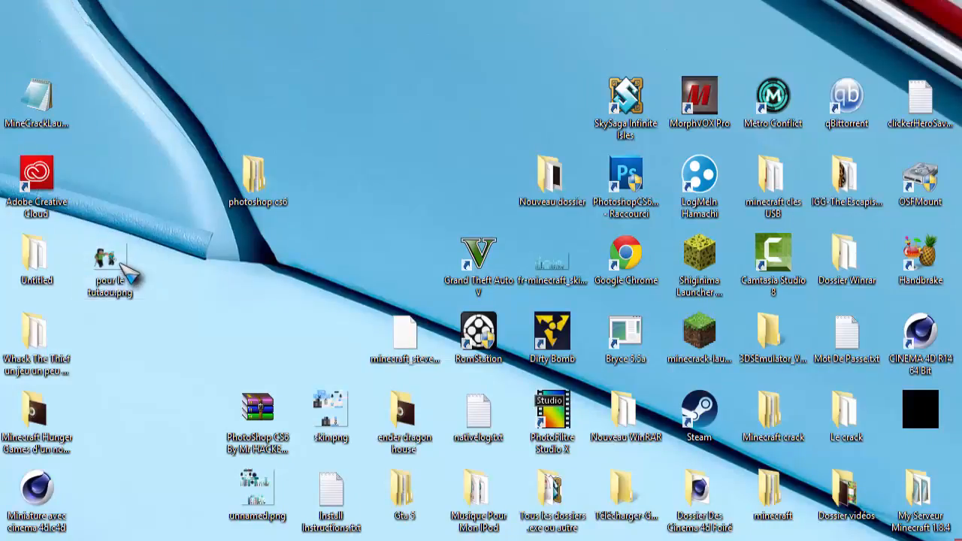
double_click(119, 267)
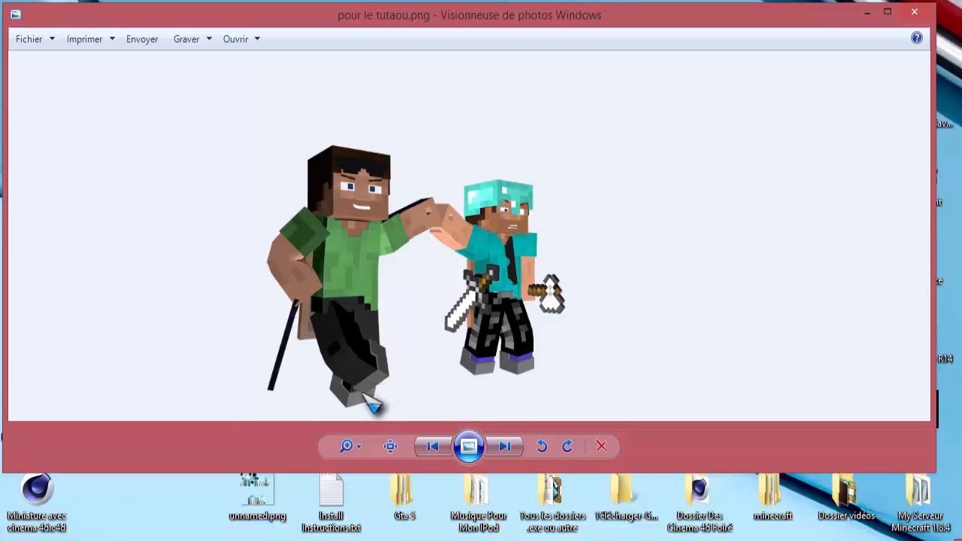
click(916, 15)
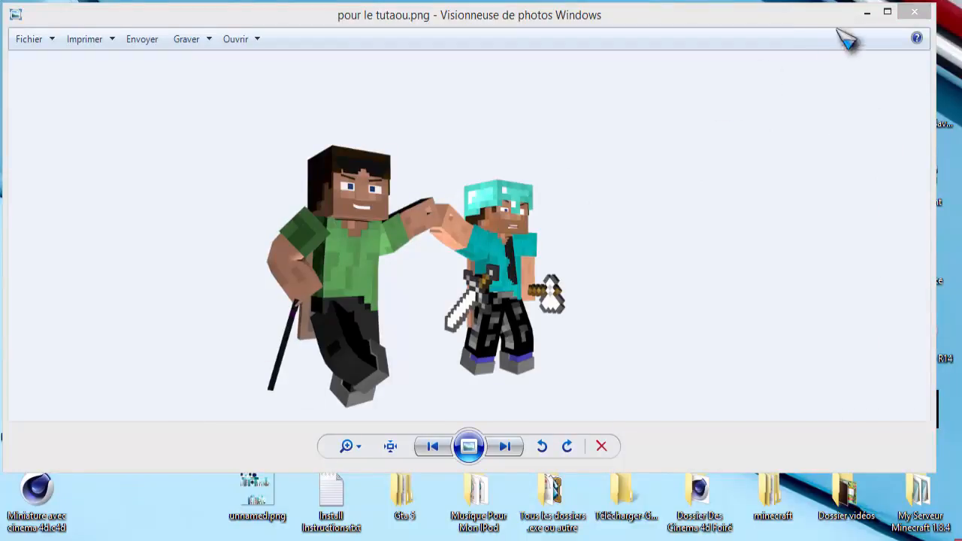
click(916, 12)
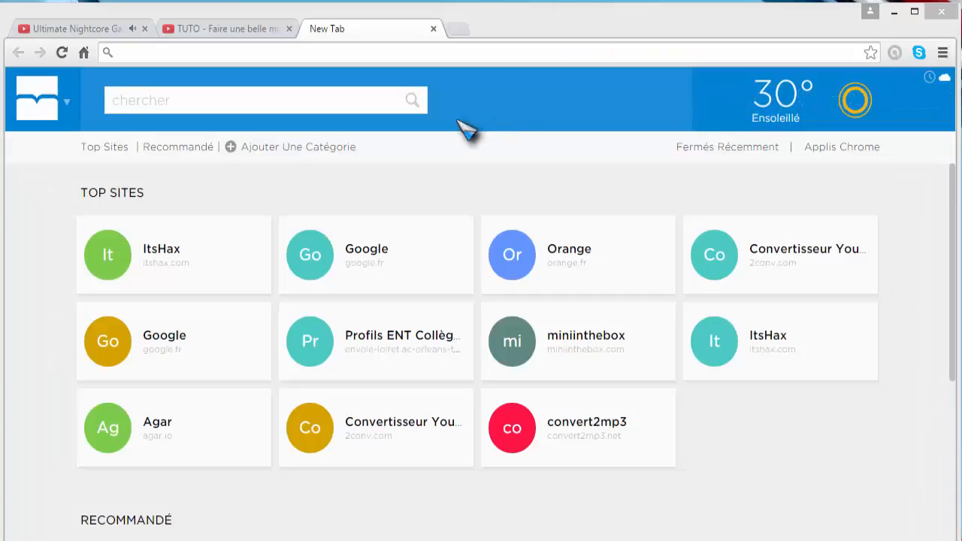
Switch to Chrome, search for "google images" and open the Google Images site.
click(503, 24)
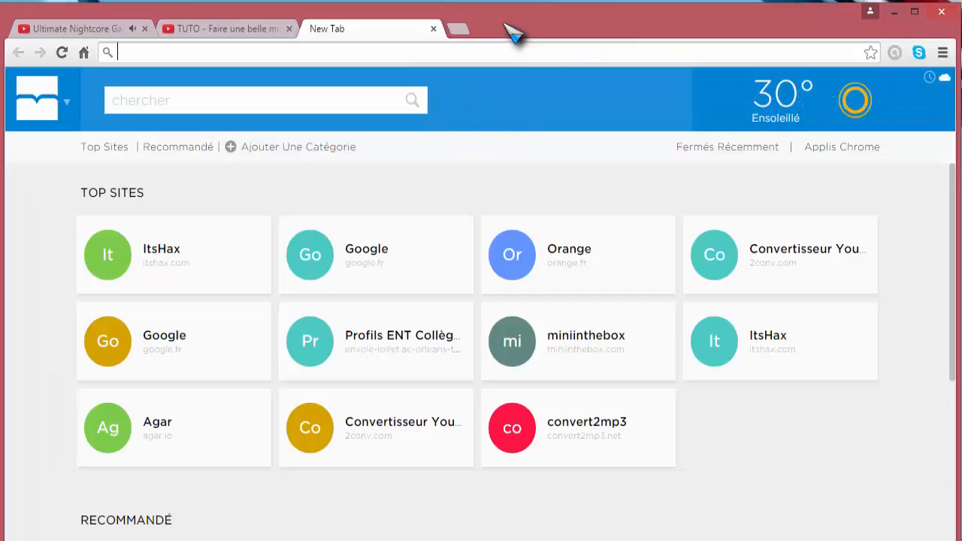
click(330, 103)
text(google )
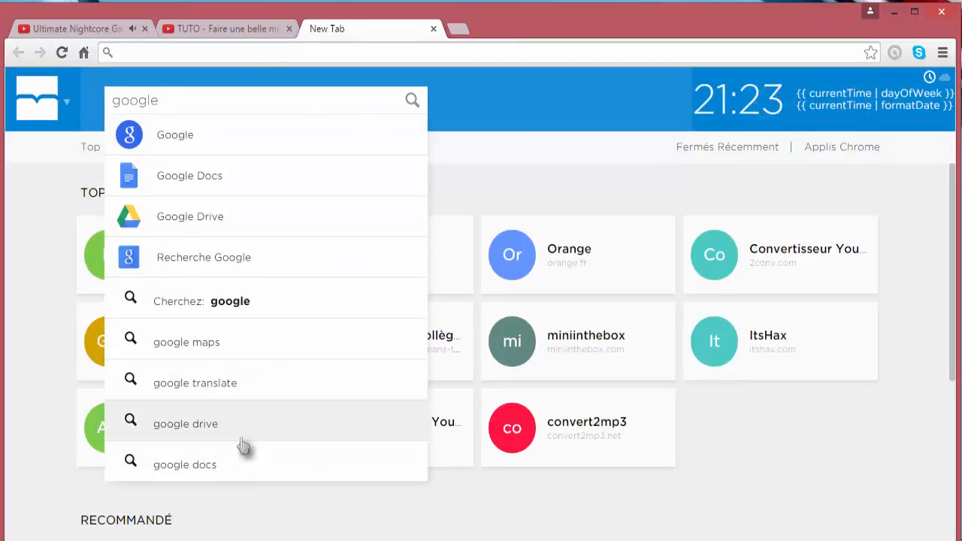
text(im)
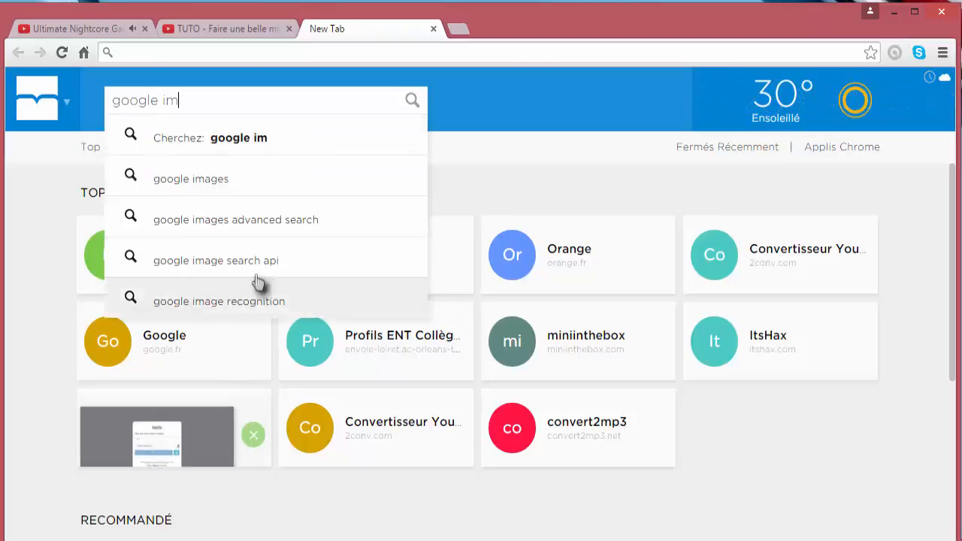
click(245, 182)
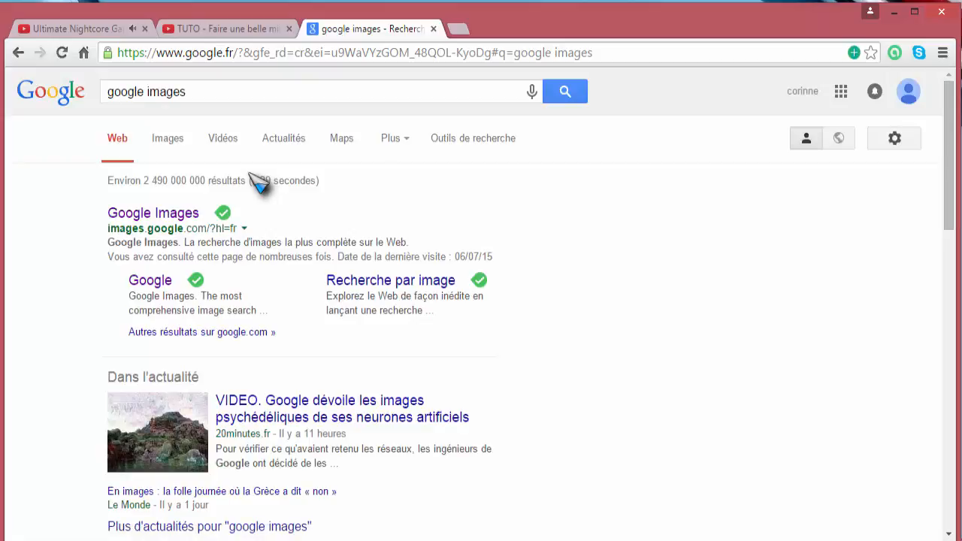
click(175, 215)
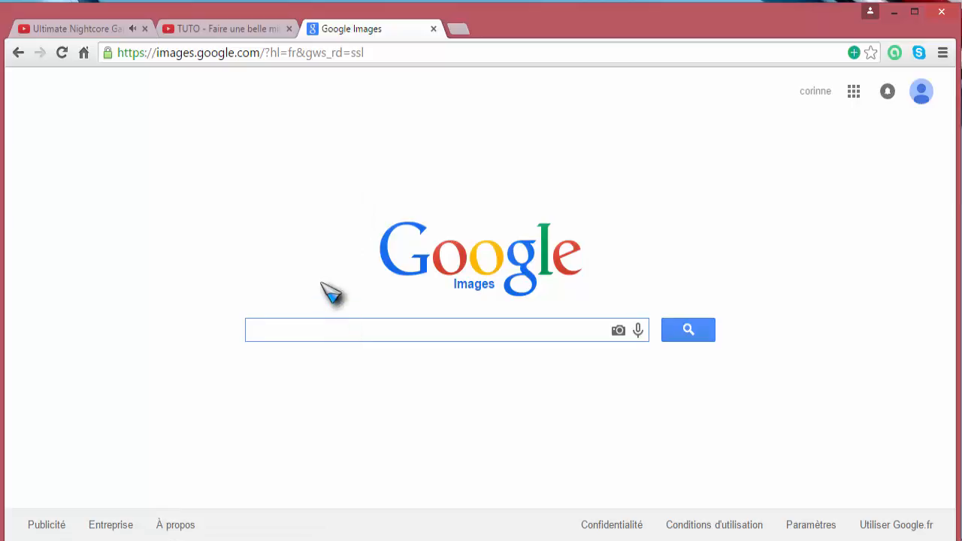
Search Google Images for "fond minecraft", narrow the results to the Shader category and browse the backgrounds.
text(fond min)
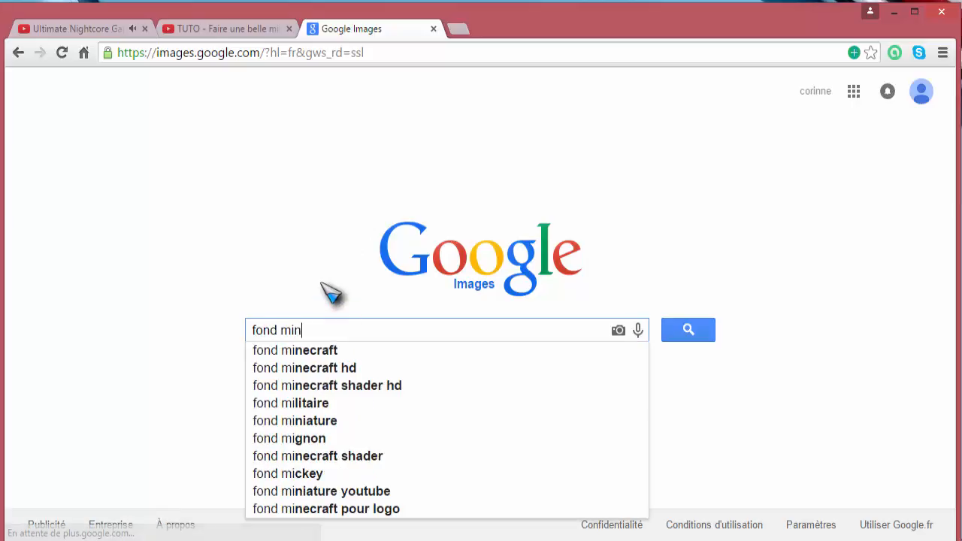
text(ercraft)
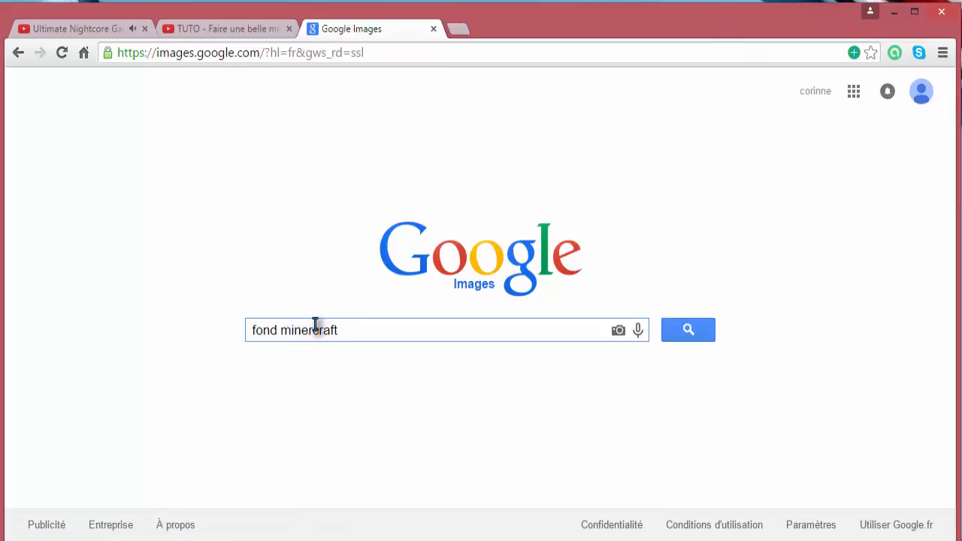
key(BackSpace)
key(Return)
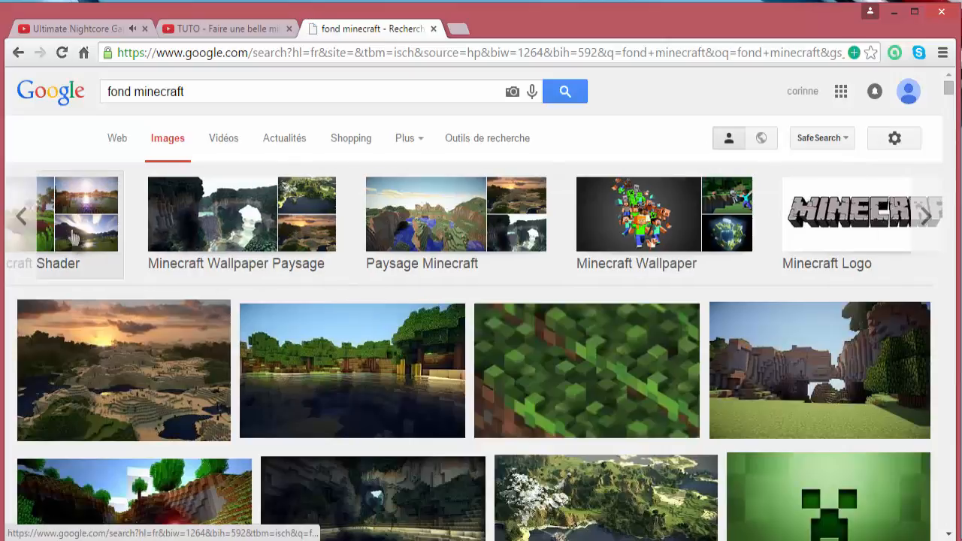
click(67, 229)
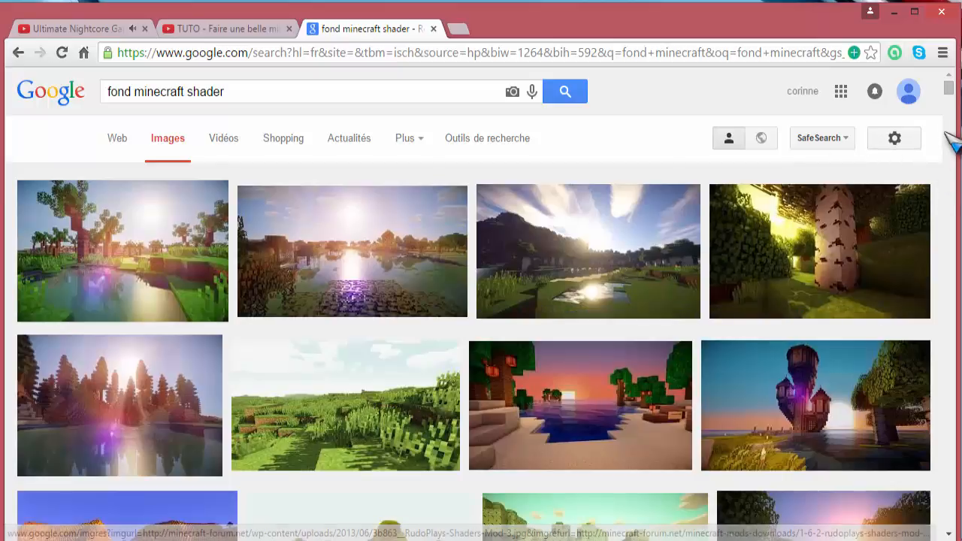
mouse_move(947, 84)
mouse_down()
mouse_move(951, 136)
mouse_move(952, 94)
mouse_up()
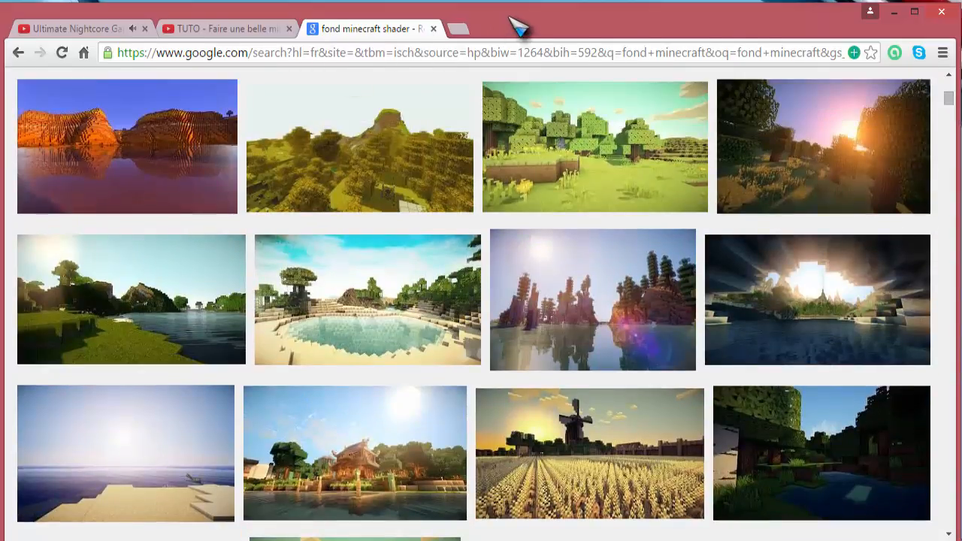
Uncover the desktop behind Chrome and save the Minecraft sunset forest image from the results onto it.
drag(516, 25, 500, 245)
drag(200, 448, 425, 168)
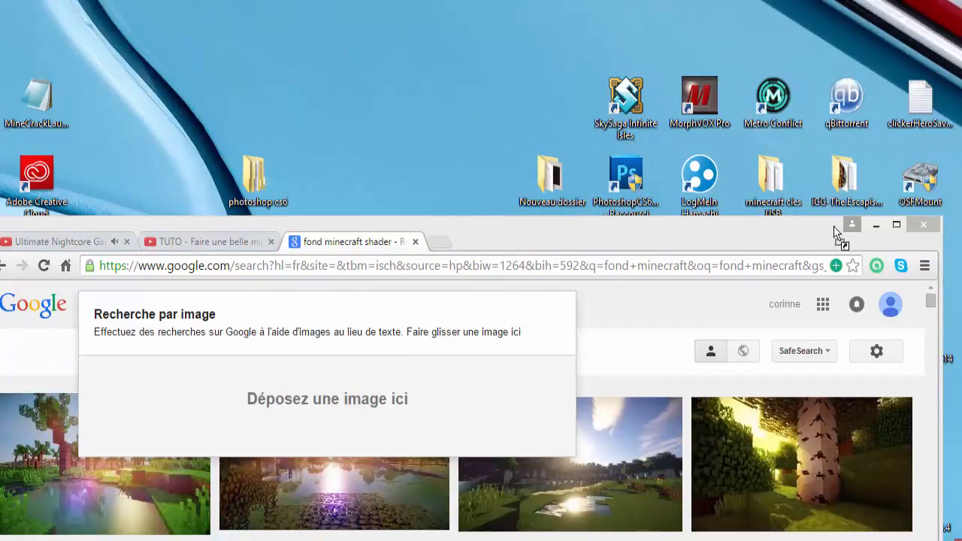
click(479, 89)
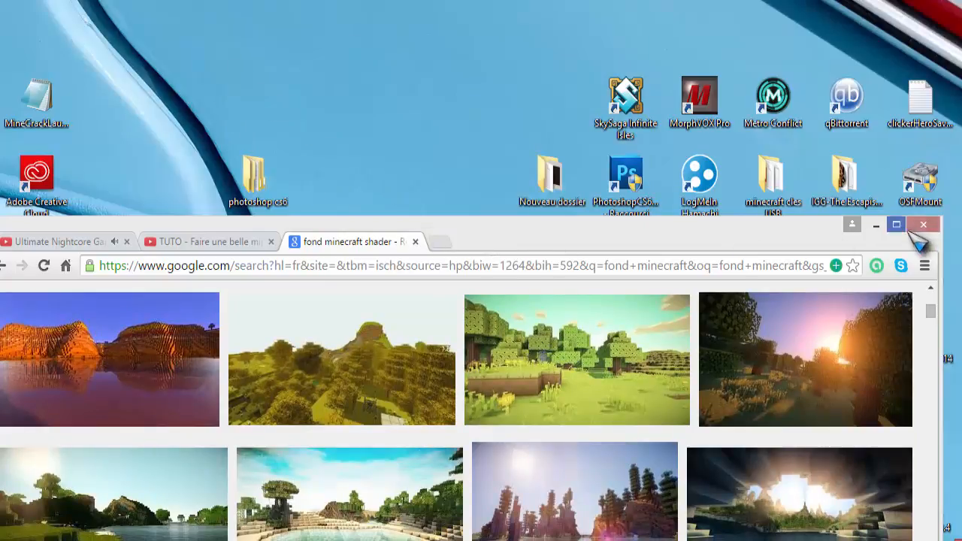
click(877, 226)
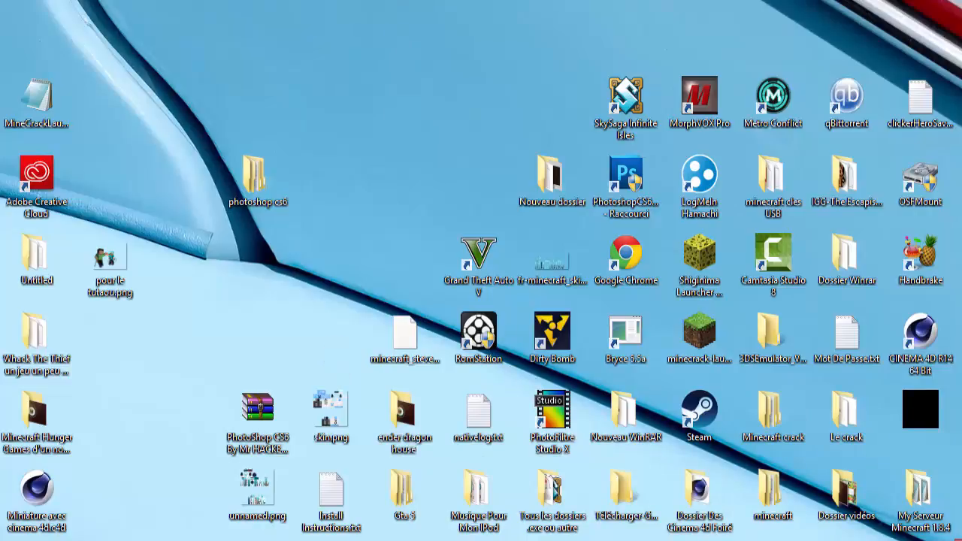
drag(504, 0, 531, 0)
drag(409, 144, 382, 181)
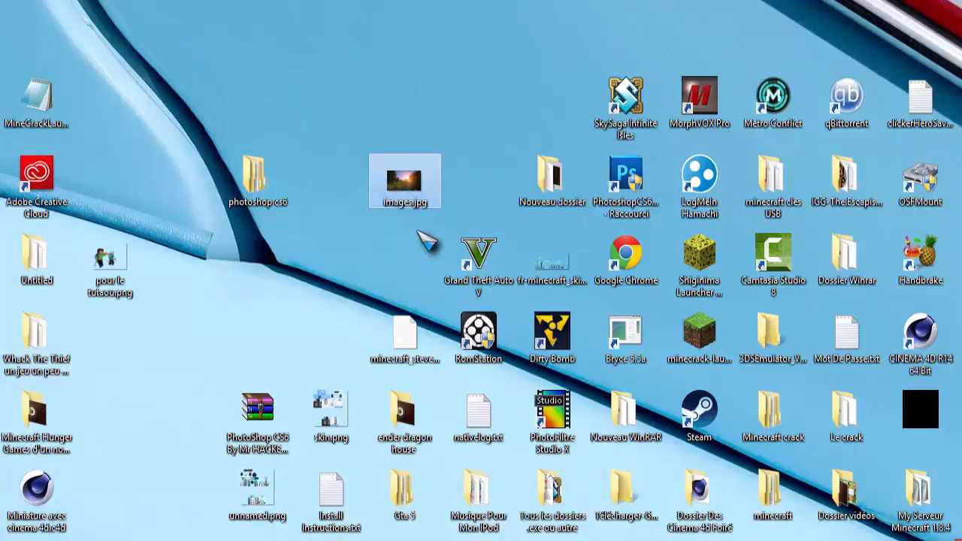
Rename images.jpg on the desktop with a very long string of random letters beginning "shtfgbhtdgffgeyr", repeated several times.
right_click(394, 184)
click(443, 510)
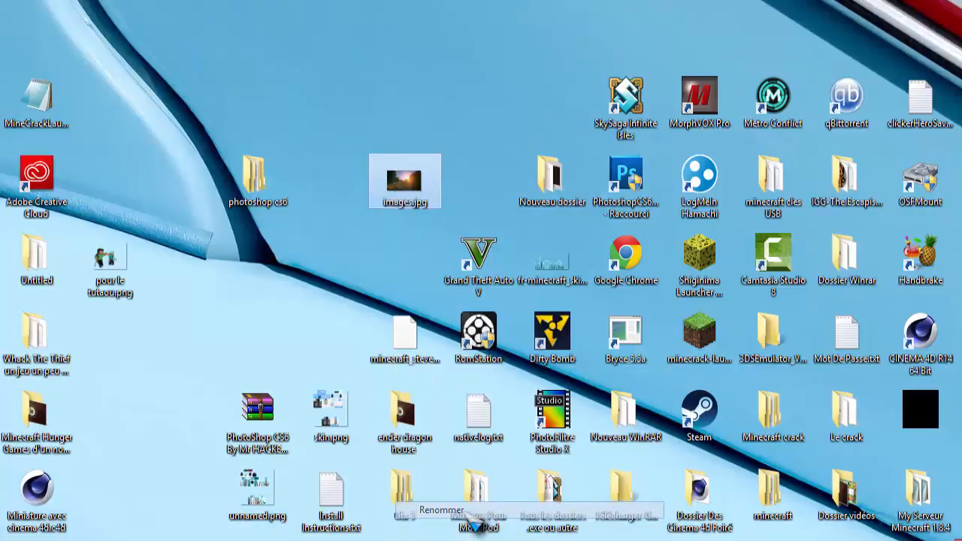
text(shtfgbhtdgffgeyrgnfgesdf)
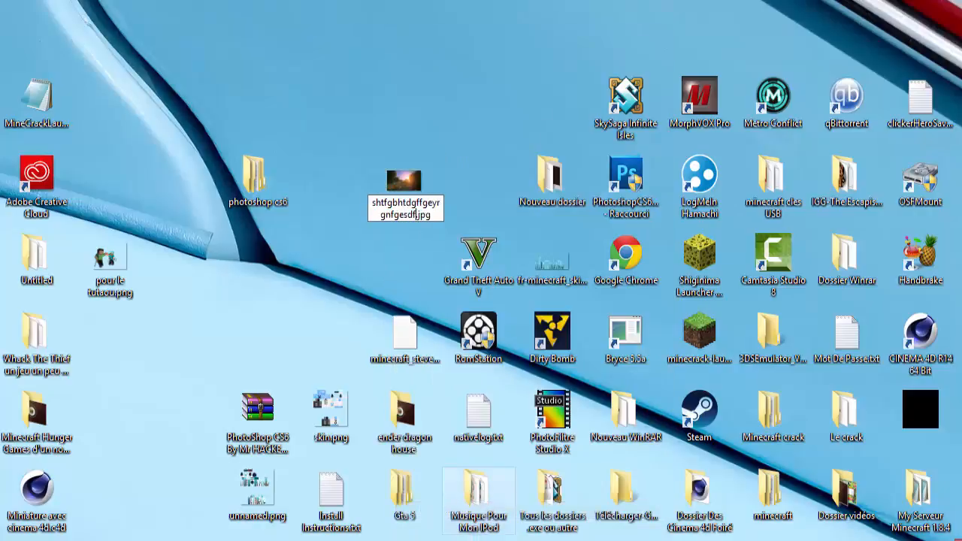
text(fsgfegstyfdfshvjfretrftsrf'gzgwrfdzf)
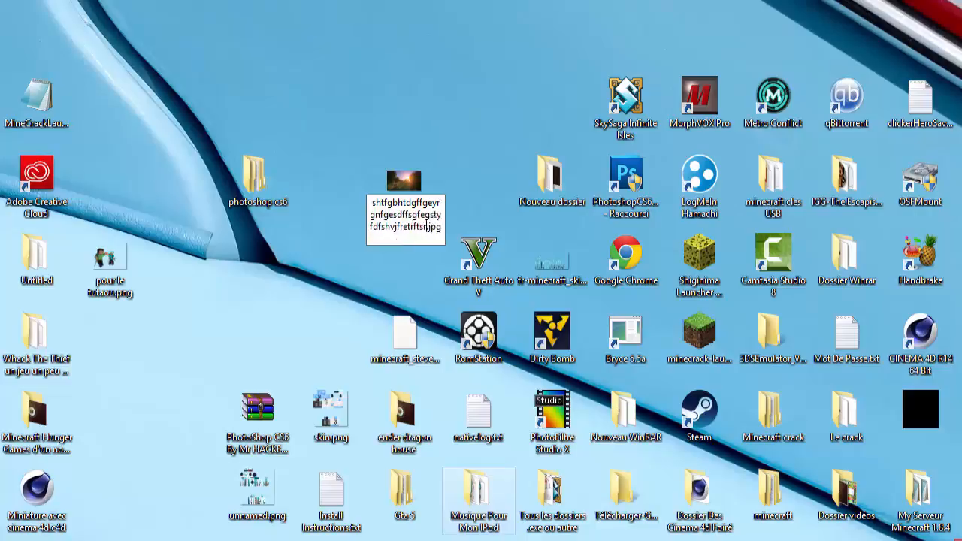
text(ye,fhgryhg)
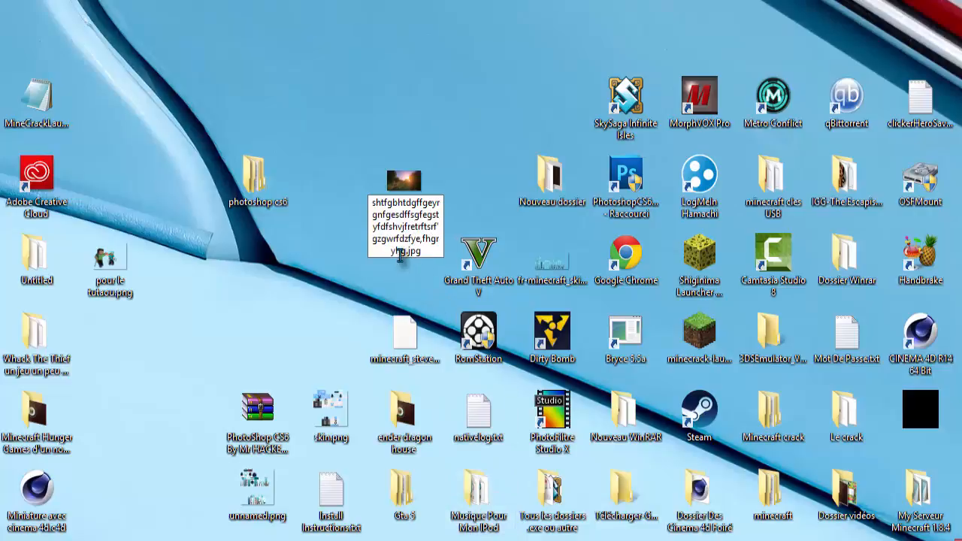
drag(404, 251, 370, 201)
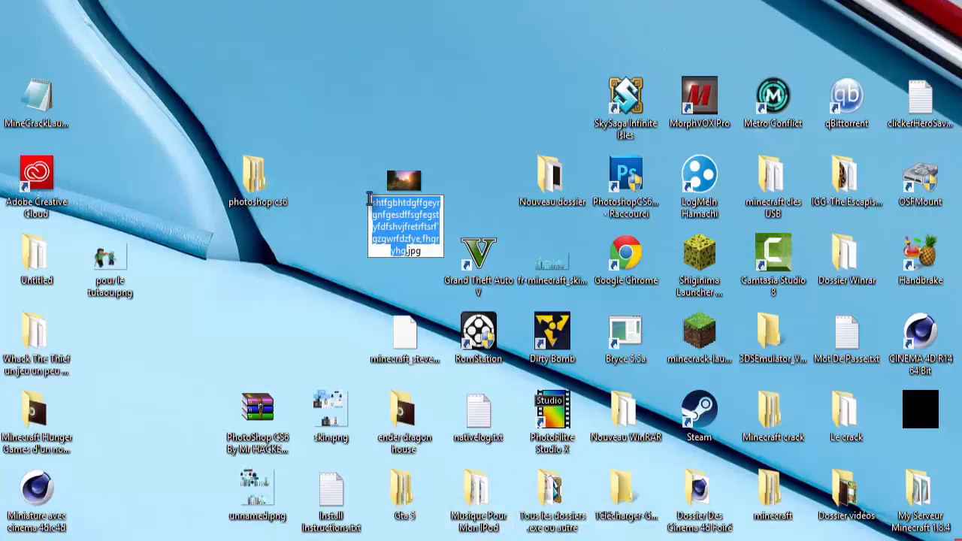
text(gshtfgbhtdgffgeyrgnfgesdffsgfegstyfdfshvjfretrftsrf'gzgwrfdzfye,fhgryhgshtfgbhtdgffgeyrgnfgesdffsgfegstyfdfshvjfretrftsrf'gzgwrfdzfye,fhgryhgshtfgbhtdgffgeyrgnfgesdffsgfegstyfdfshvjfretrftsrf'gzgwrfdzfye,fhgryhgshtfgbht)
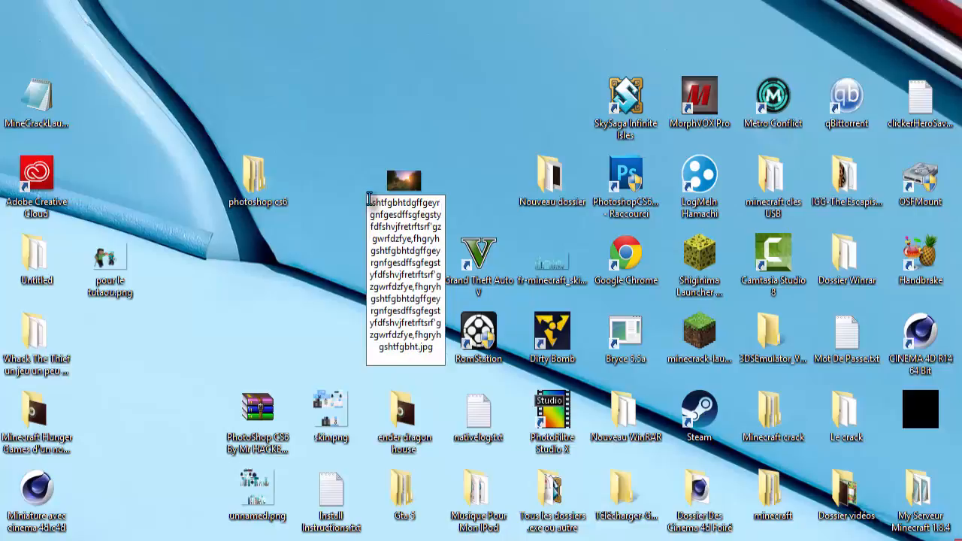
key(Return)
click(335, 205)
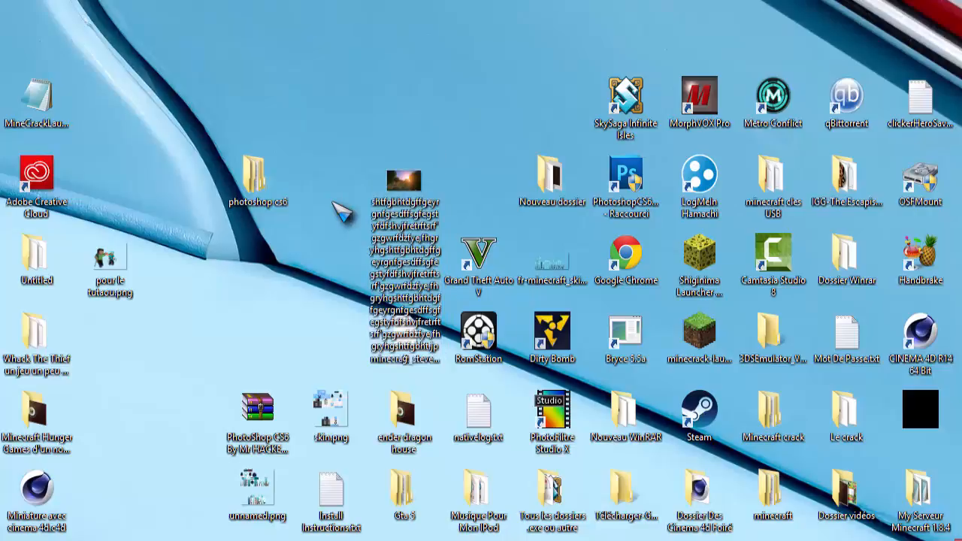
Place the renamed background image beside the Nouveau dossier folder and return to the image results in Chrome.
drag(403, 181, 481, 189)
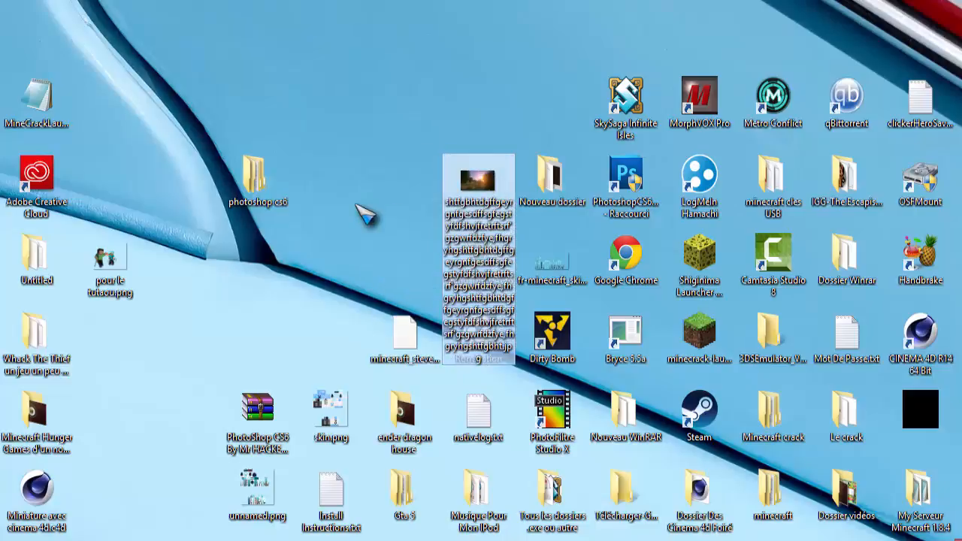
click(412, 331)
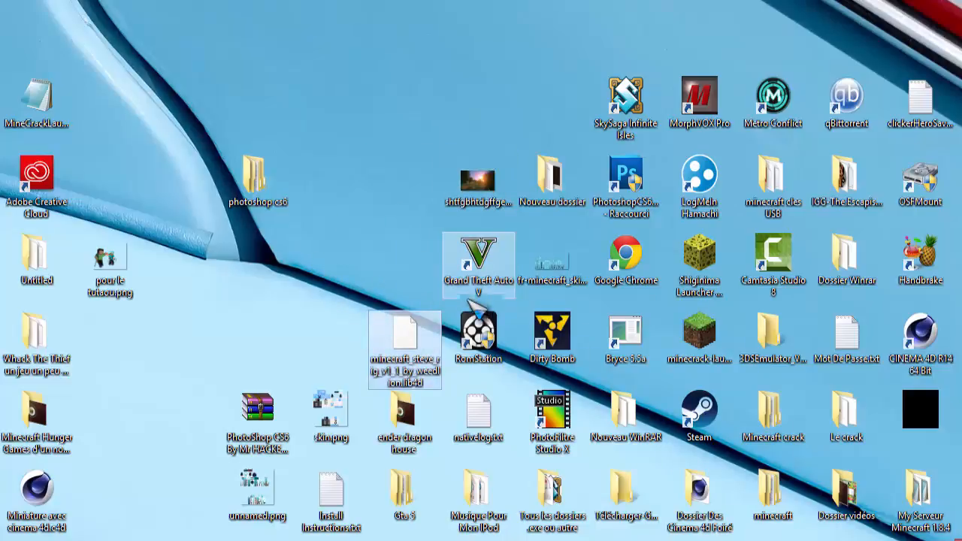
click(495, 197)
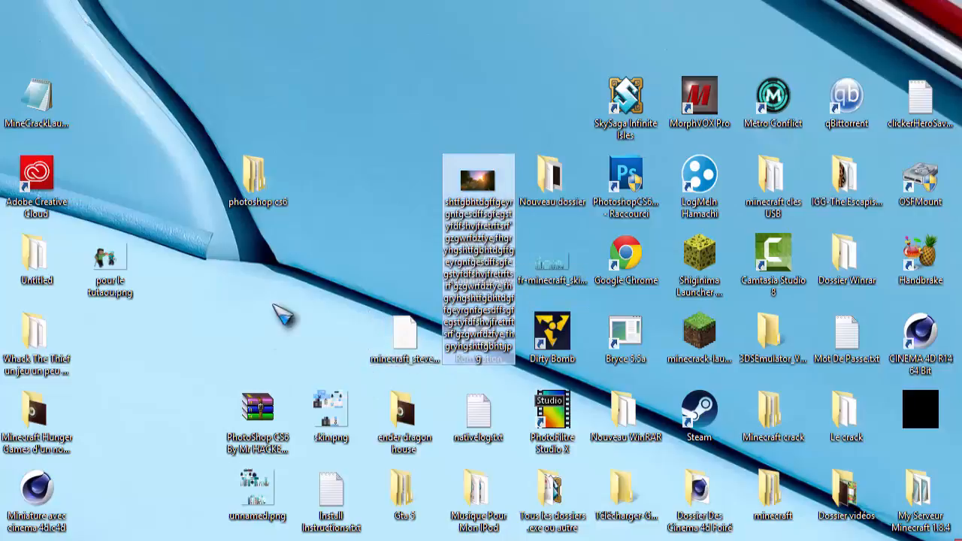
click(392, 199)
click(403, 331)
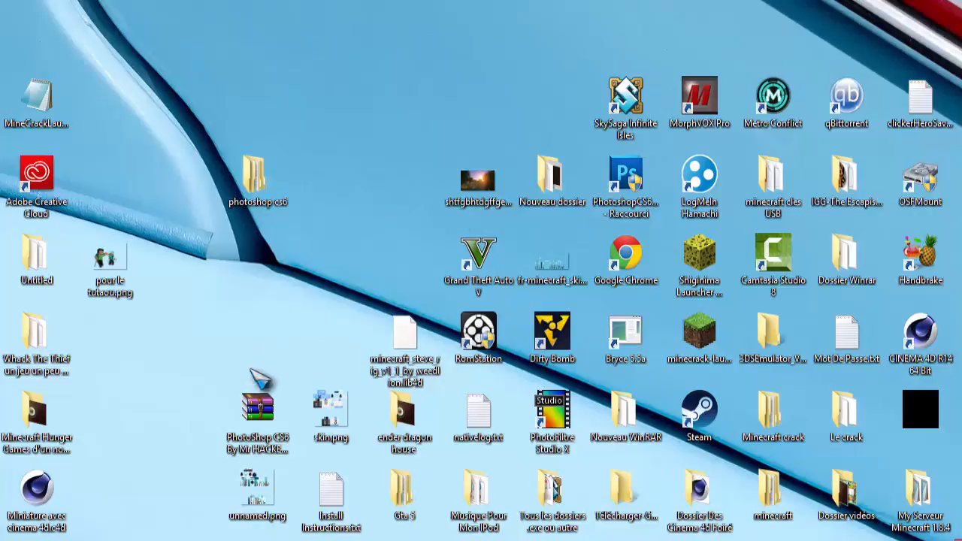
click(130, 540)
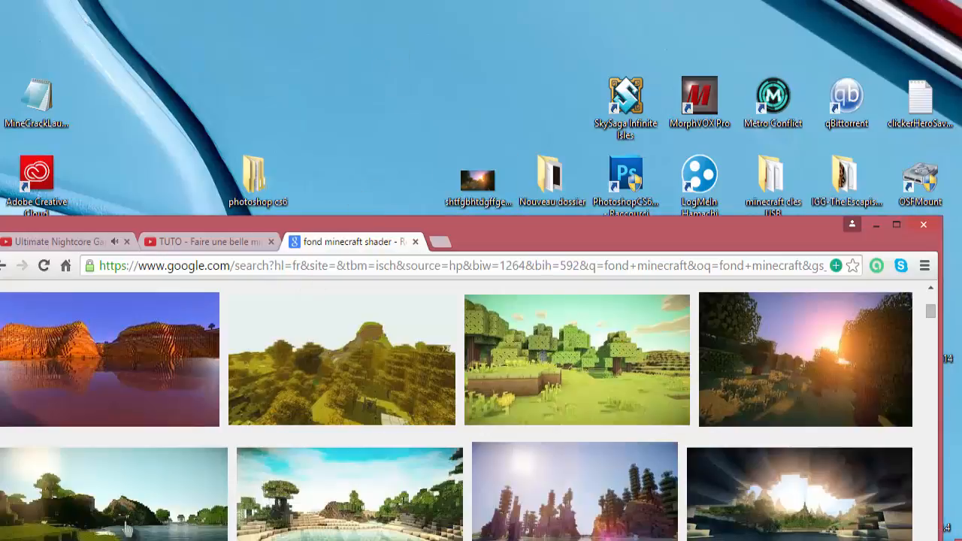
Save the Minecraft lake image with the grassy shore from the results onto the desktop.
right_click(125, 540)
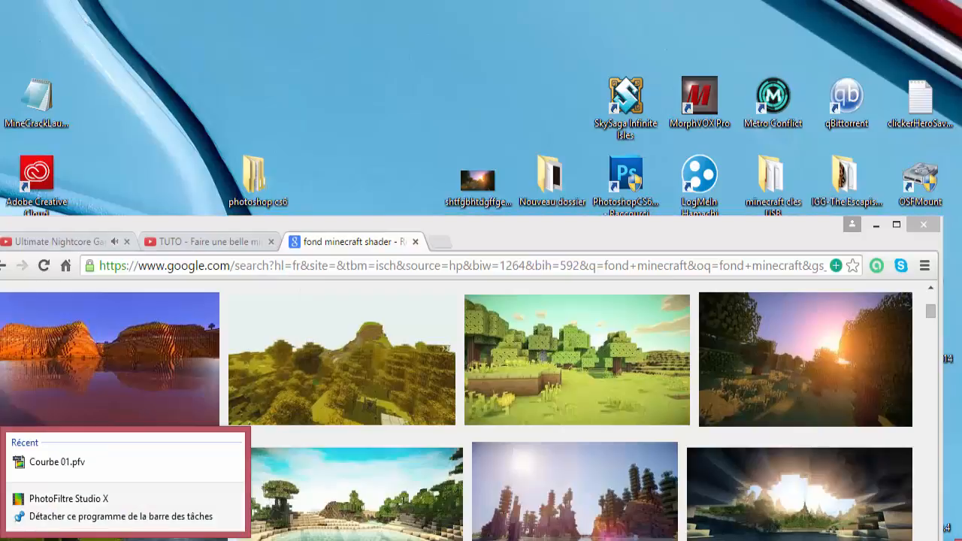
click(490, 232)
drag(142, 499, 383, 147)
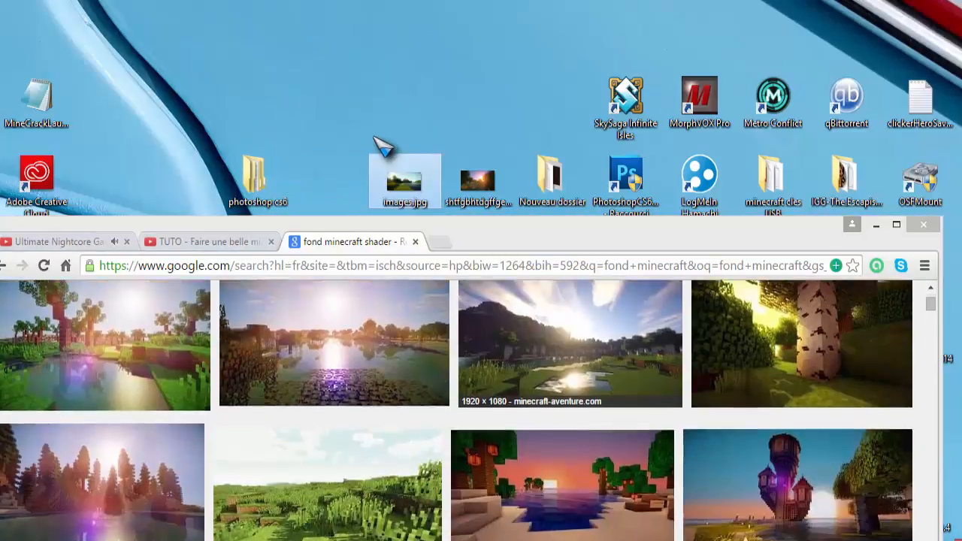
Enlarge the Chrome window to browse more shader backgrounds, and minimize it to reveal the desktop.
click(897, 225)
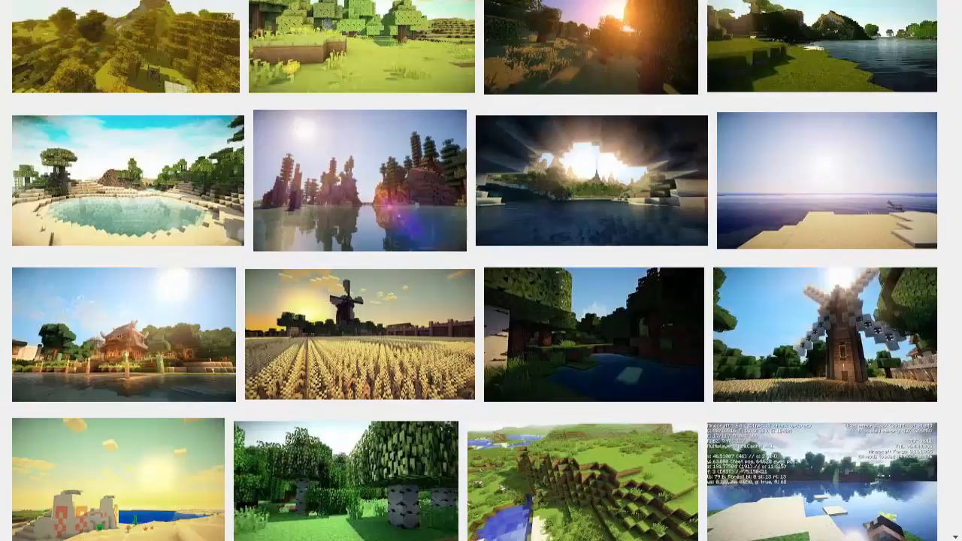
click(916, 2)
drag(667, 242, 747, 21)
click(898, 11)
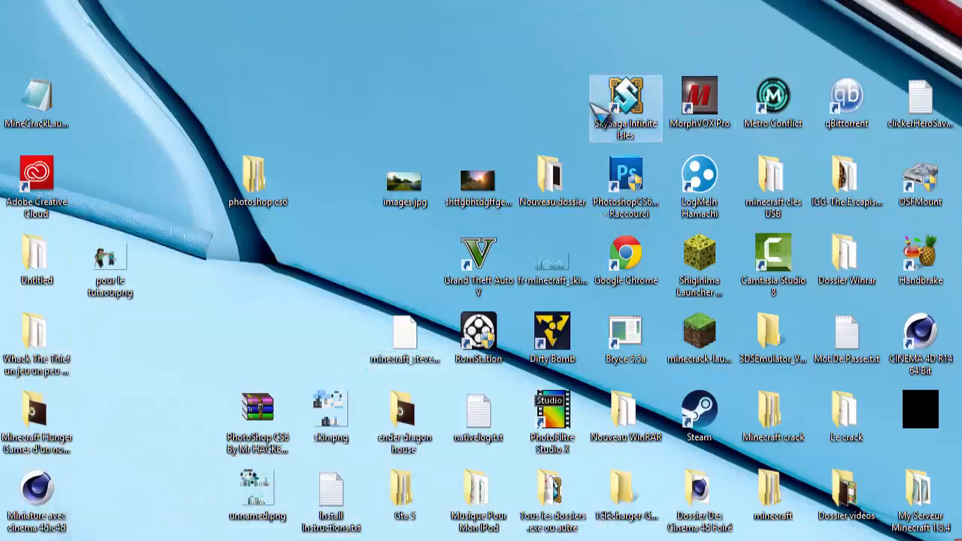
Rename images.jpg on the desktop as vwbsc.jpg.
right_click(414, 193)
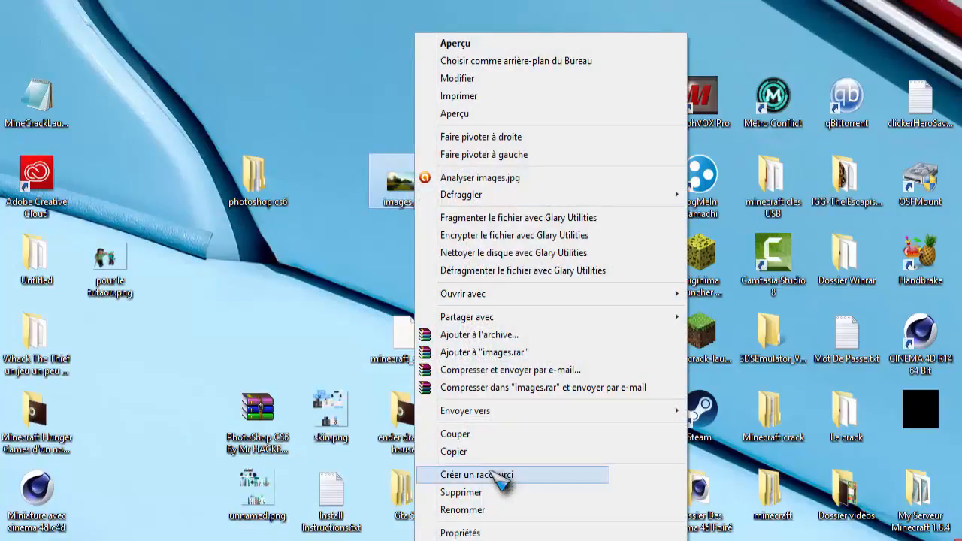
click(489, 510)
text(vwbsc)
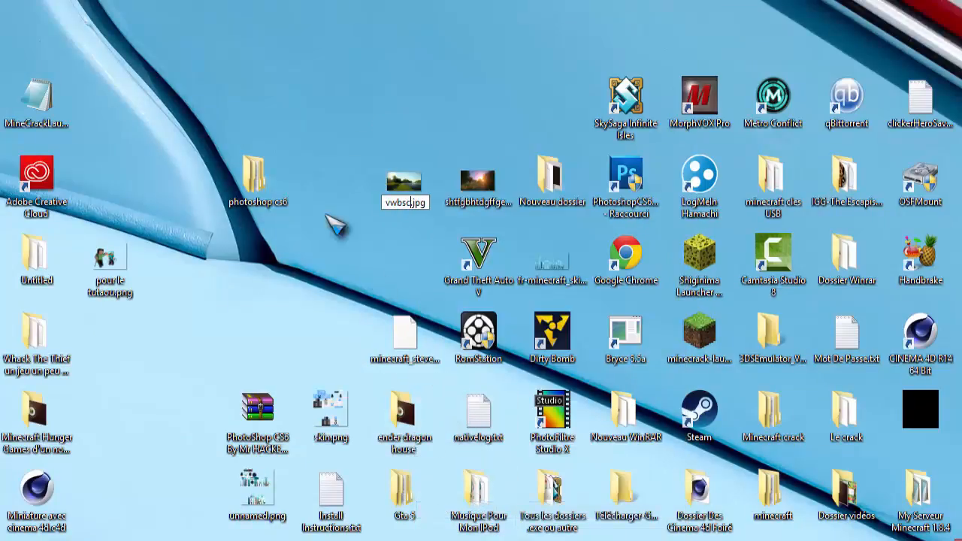
key(Return)
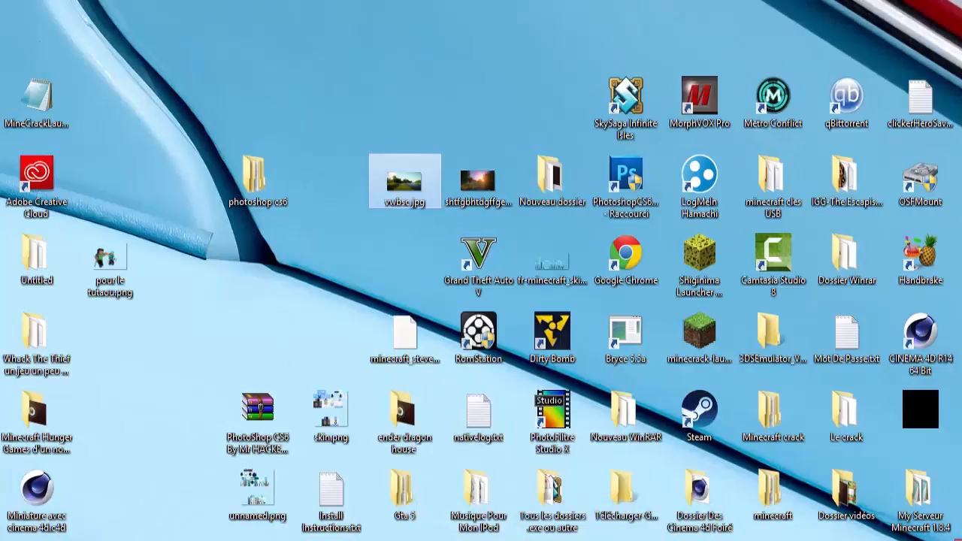
Switch to Photoshop and open the sunset forest image with the long random name from the desktop.
key(alt+Tab)
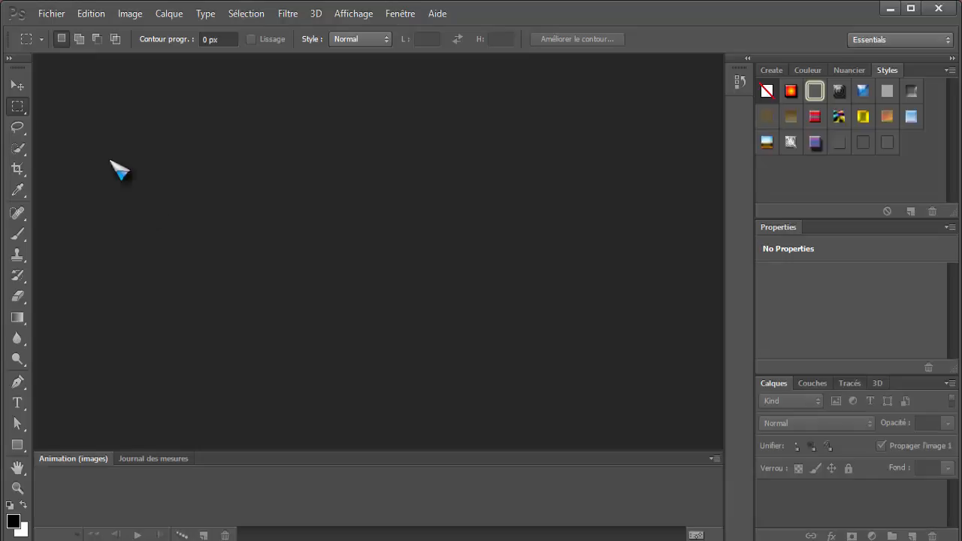
click(53, 15)
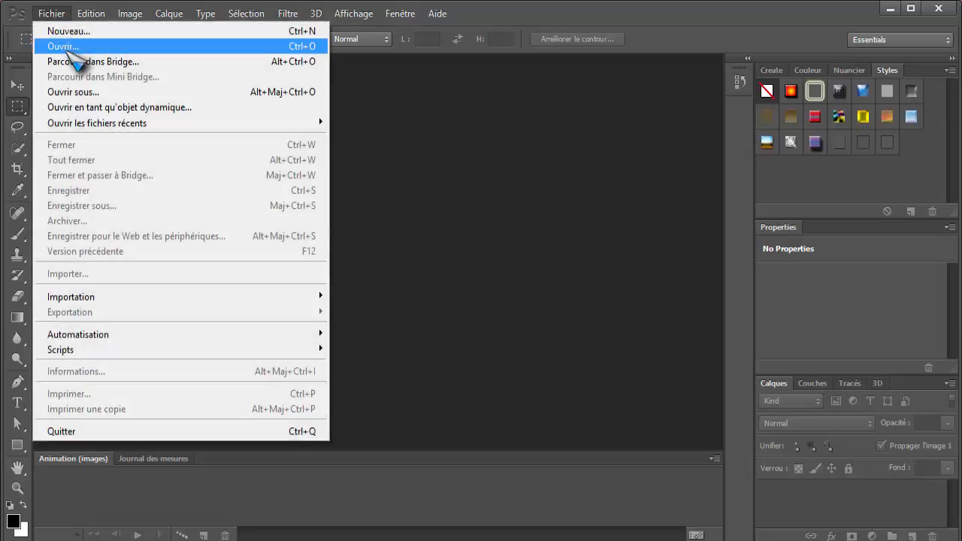
click(75, 49)
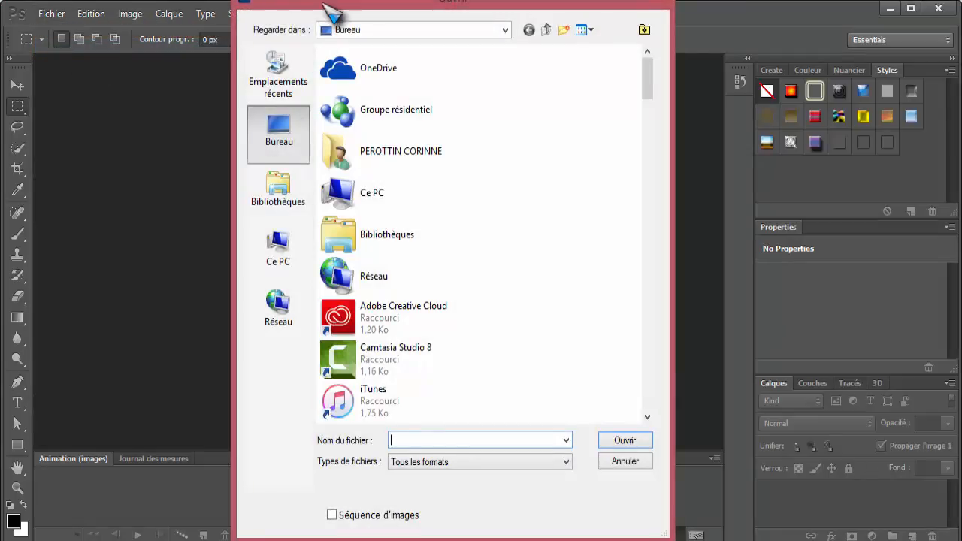
drag(331, 11, 325, 73)
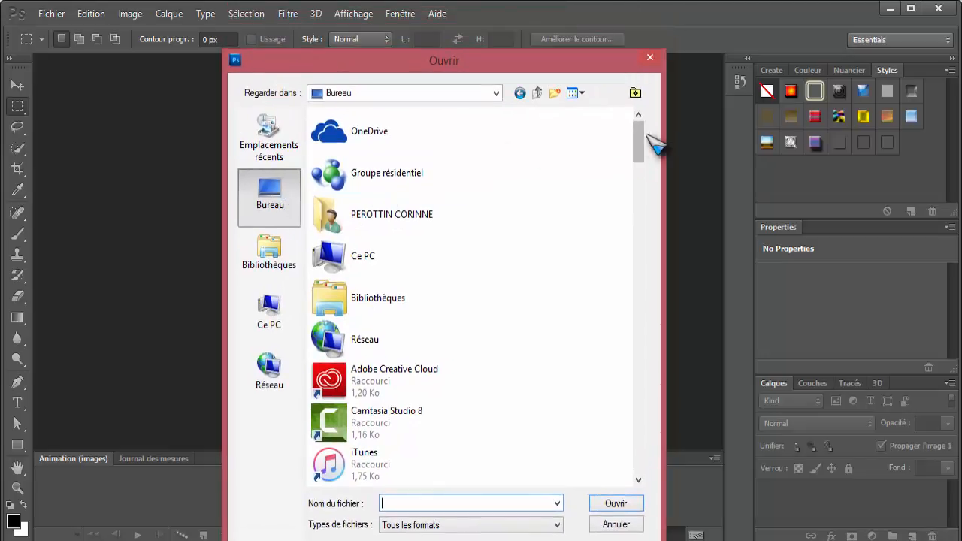
drag(640, 135, 660, 424)
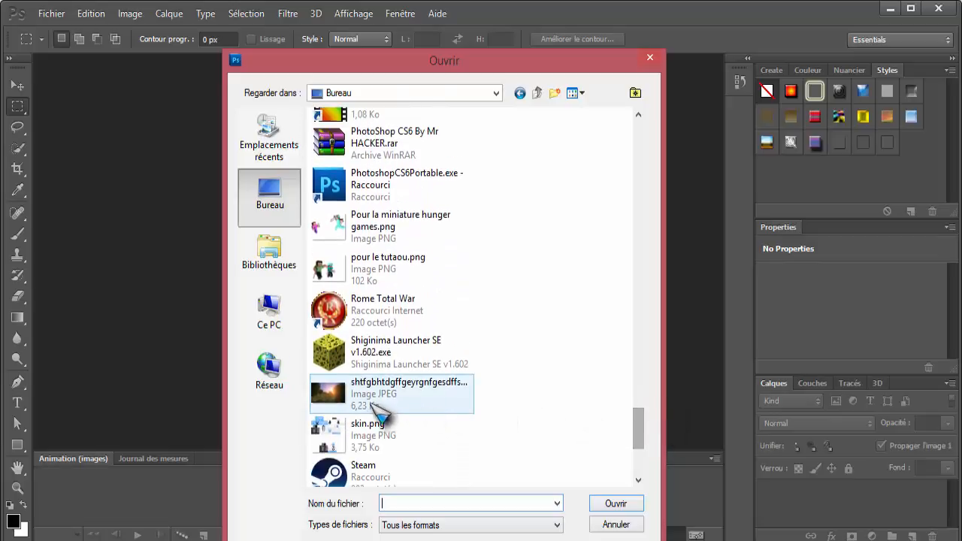
double_click(355, 399)
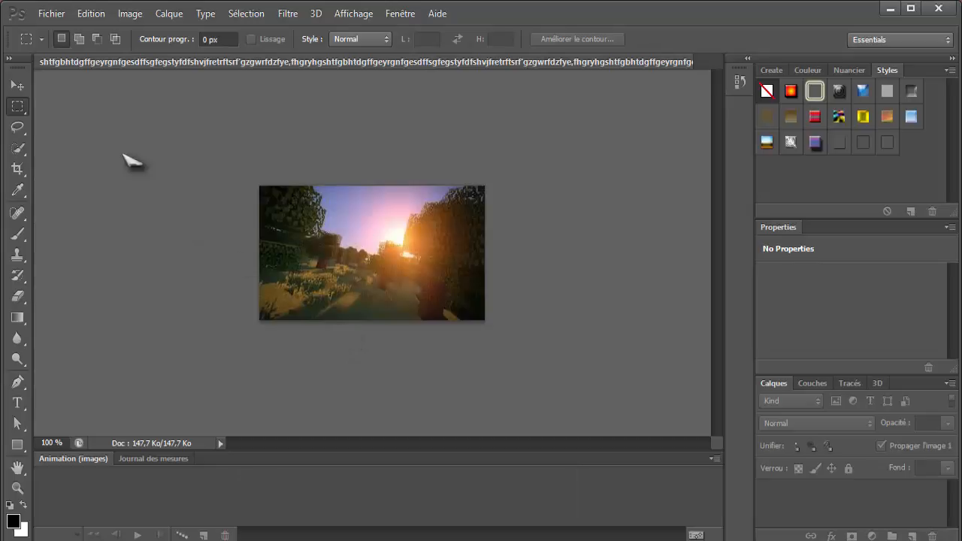
Open the lake background vwbsc.jpg from the desktop and enlarge its view to fill the workspace.
click(46, 13)
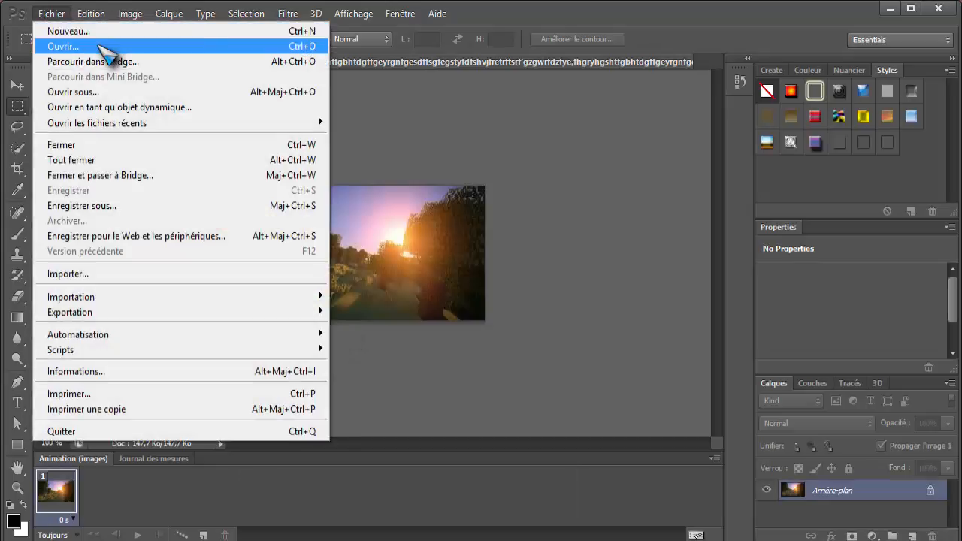
click(99, 48)
drag(640, 79, 636, 397)
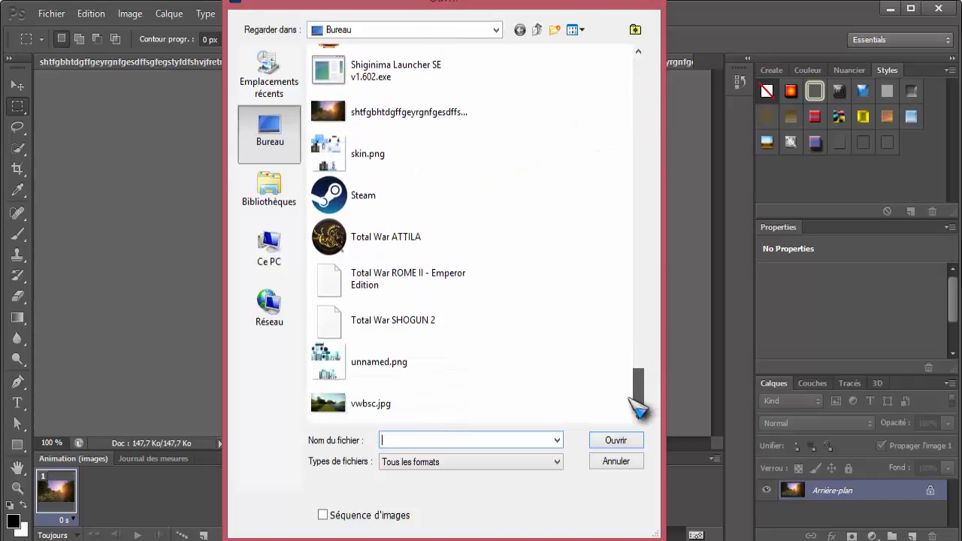
double_click(331, 403)
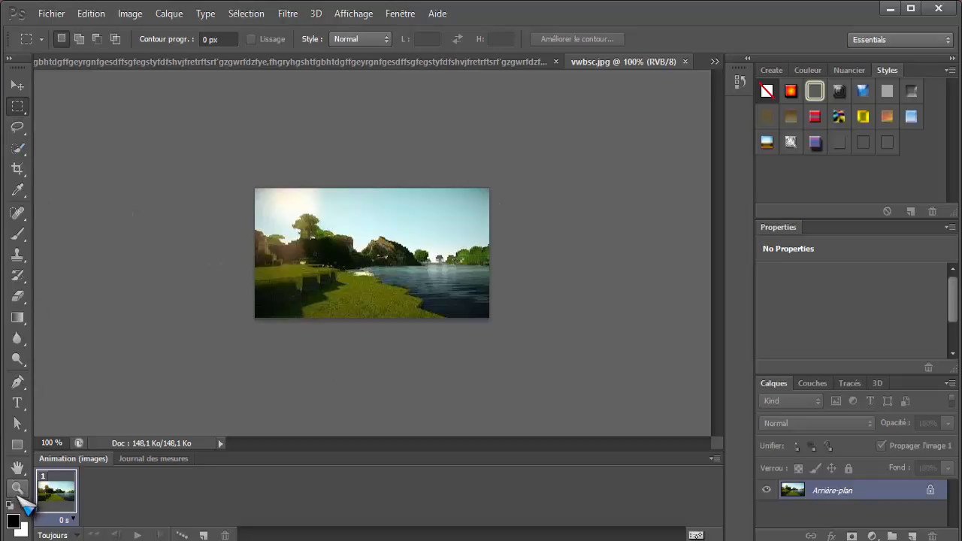
click(17, 488)
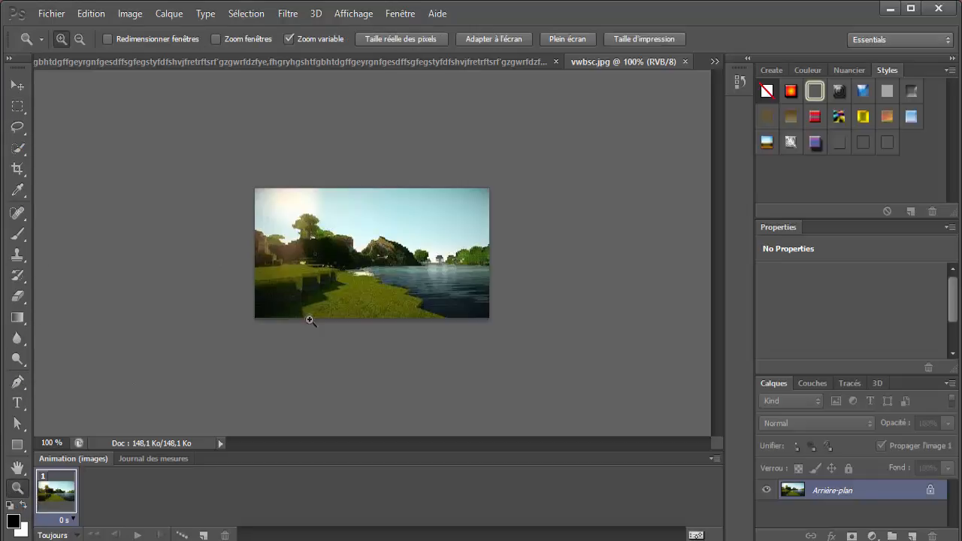
right_click(350, 267)
click(414, 279)
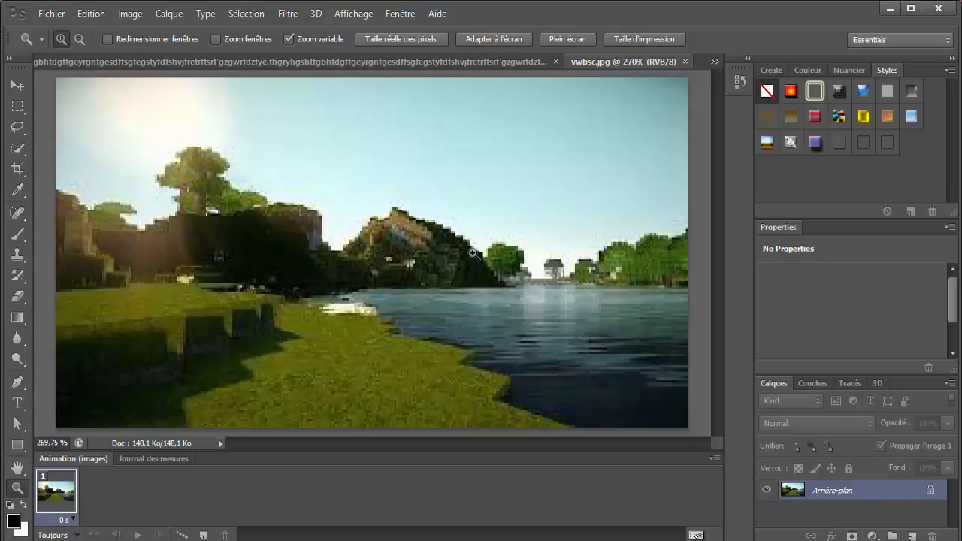
Place pour le tutaou.png from the desktop into the lake image, positioned toward the lower-left grass.
click(50, 15)
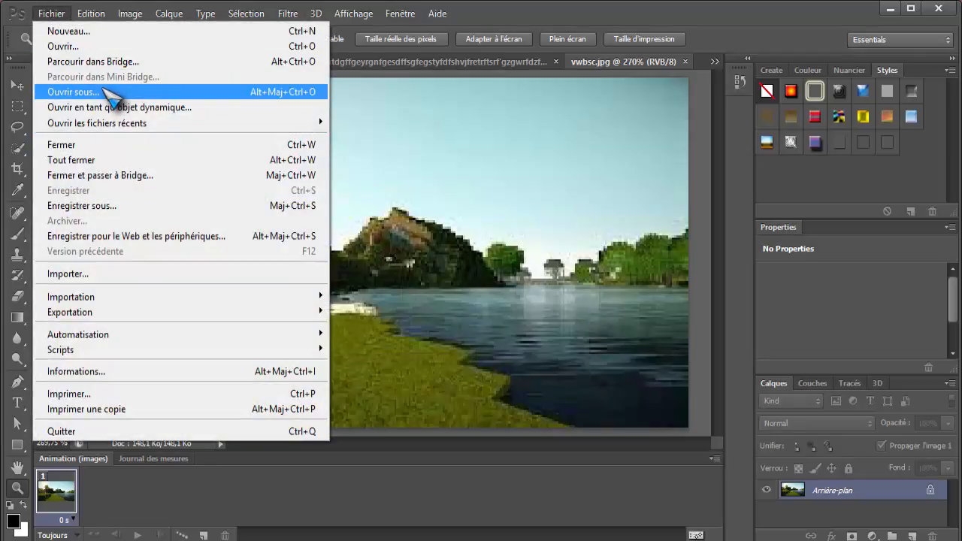
click(106, 275)
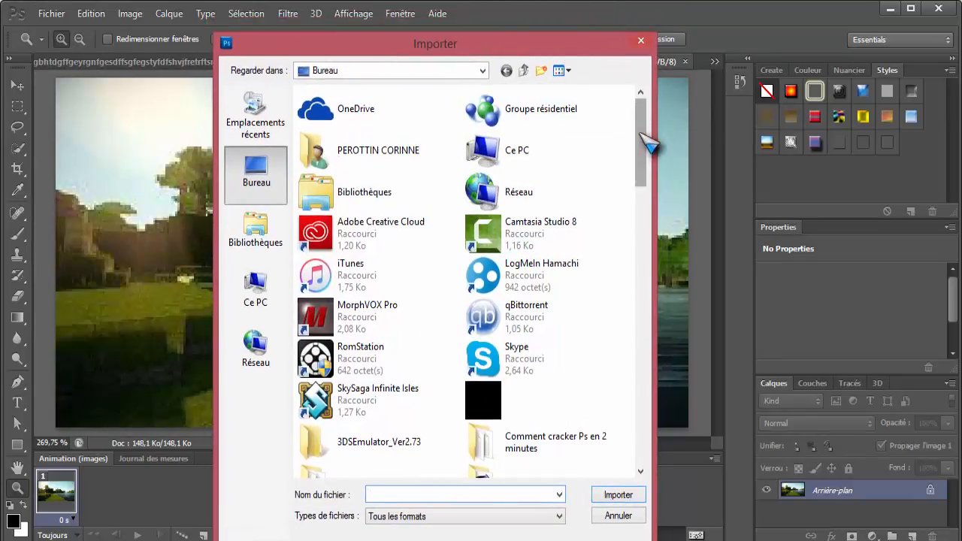
drag(645, 142, 642, 399)
double_click(339, 324)
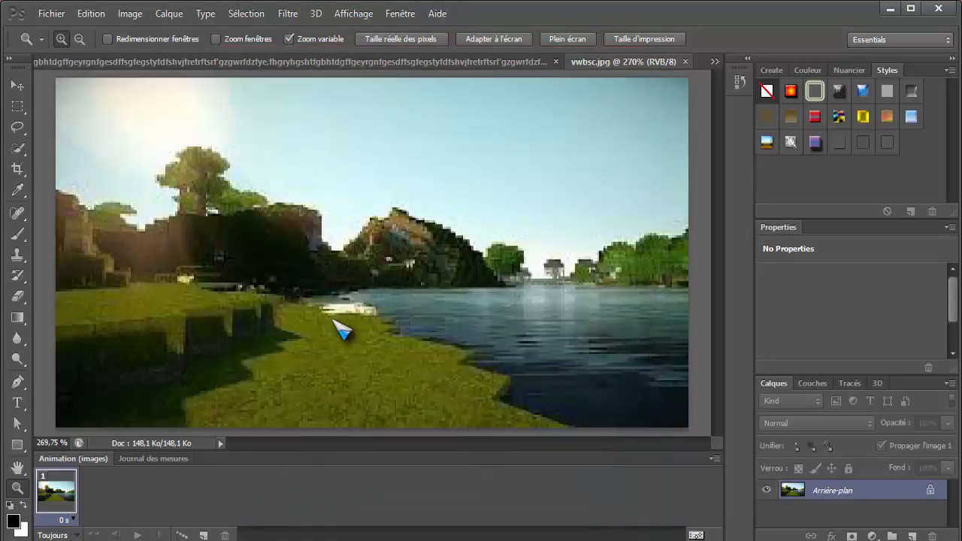
drag(279, 282, 221, 319)
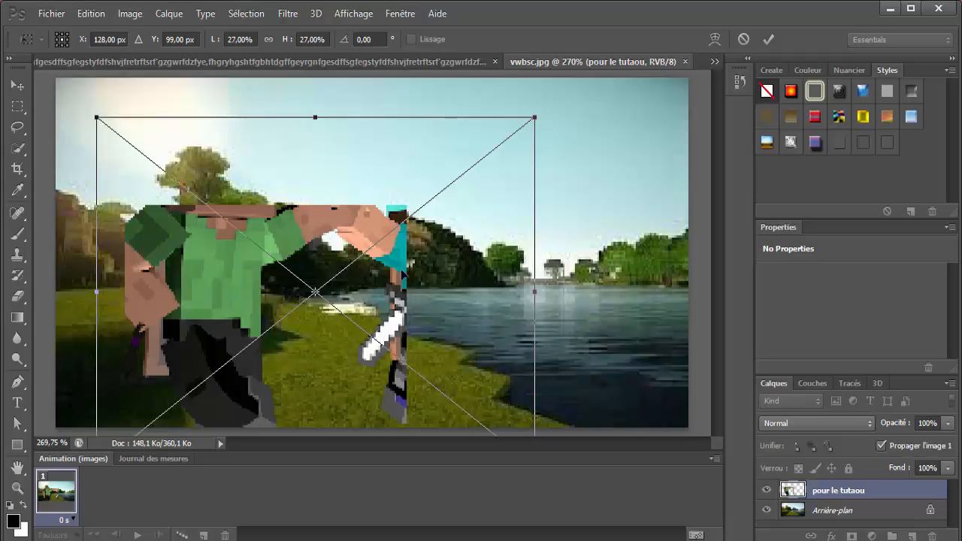
right_click(342, 229)
click(368, 236)
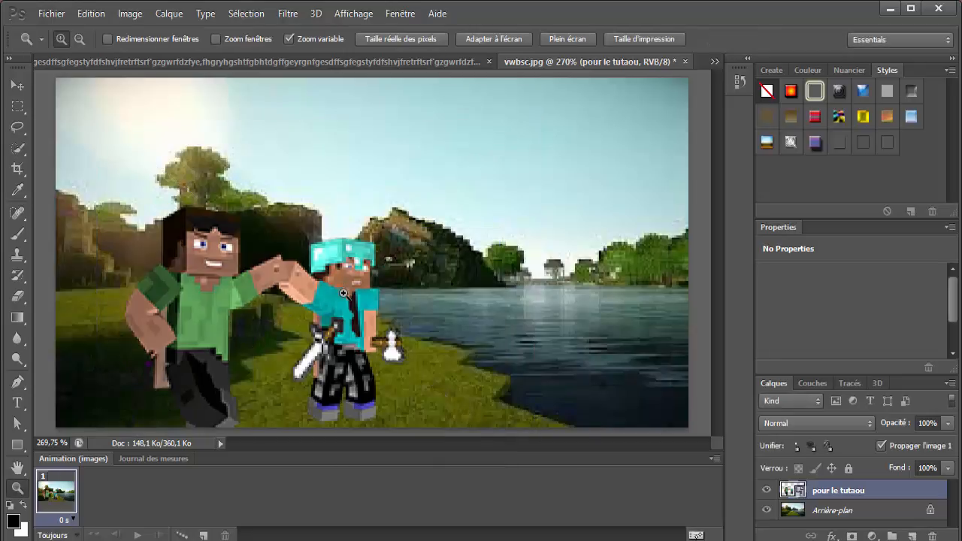
Move the character layer slightly up and left so both characters stand fully on the grass.
drag(343, 294, 344, 316)
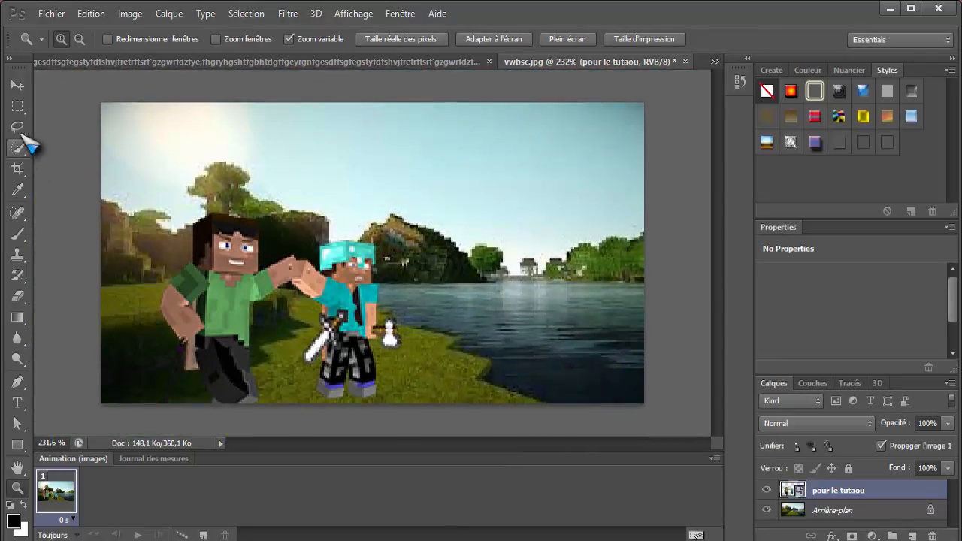
click(17, 85)
drag(224, 284, 213, 264)
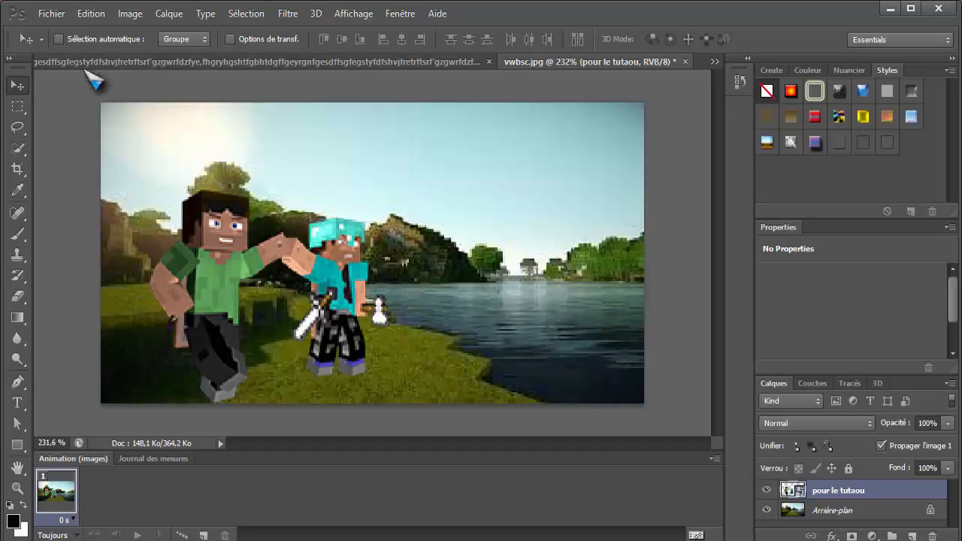
Save the composition to the desktop as vwbfsc.png in PNG format, with Smallest / Slow compression and no interlacing.
click(51, 13)
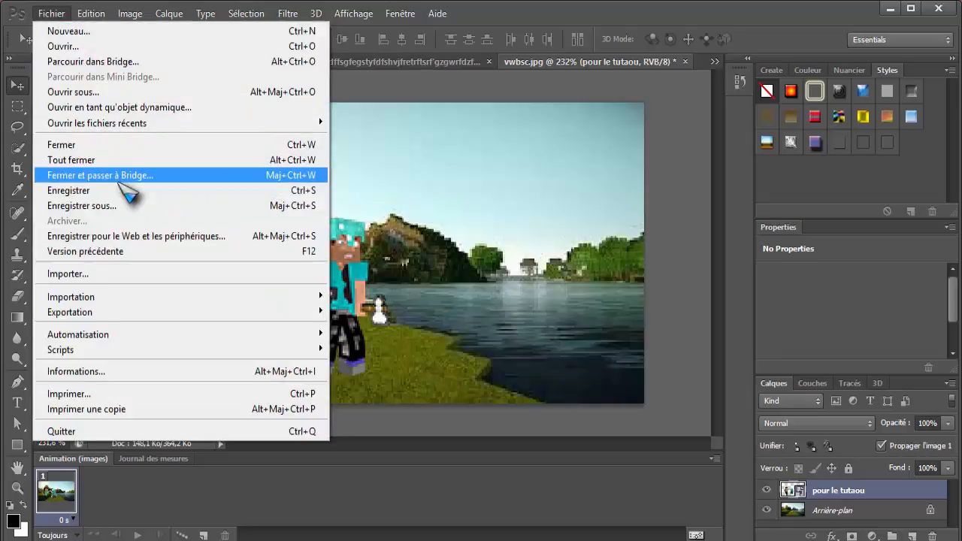
click(124, 206)
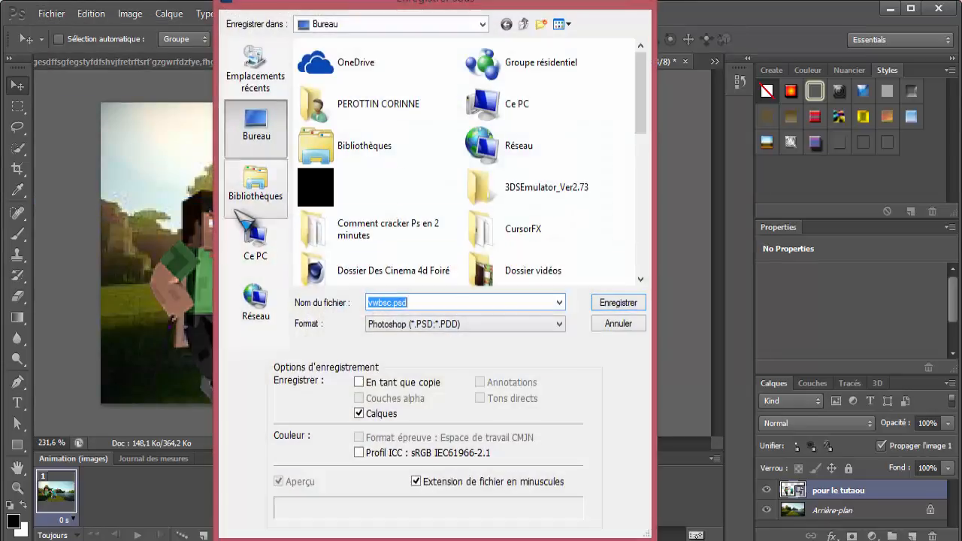
click(385, 302)
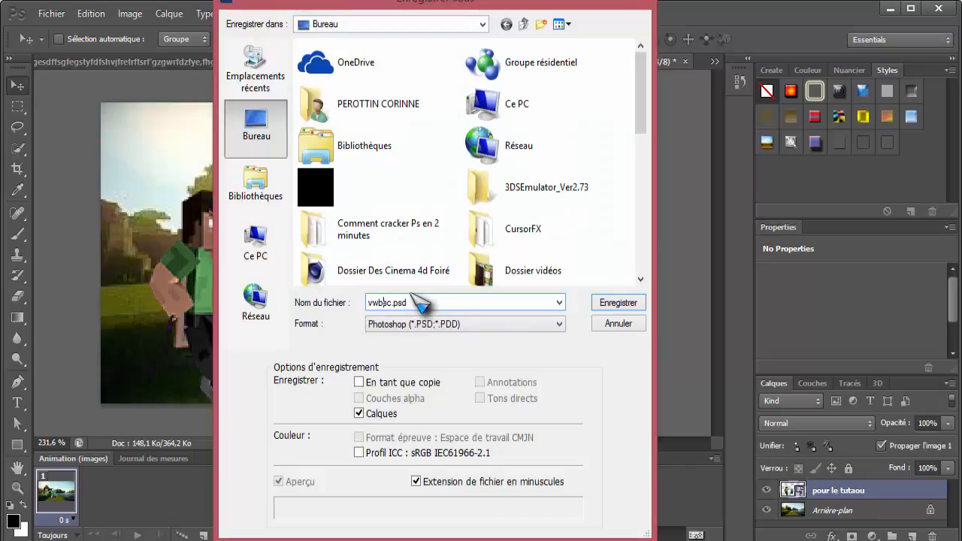
text(f)
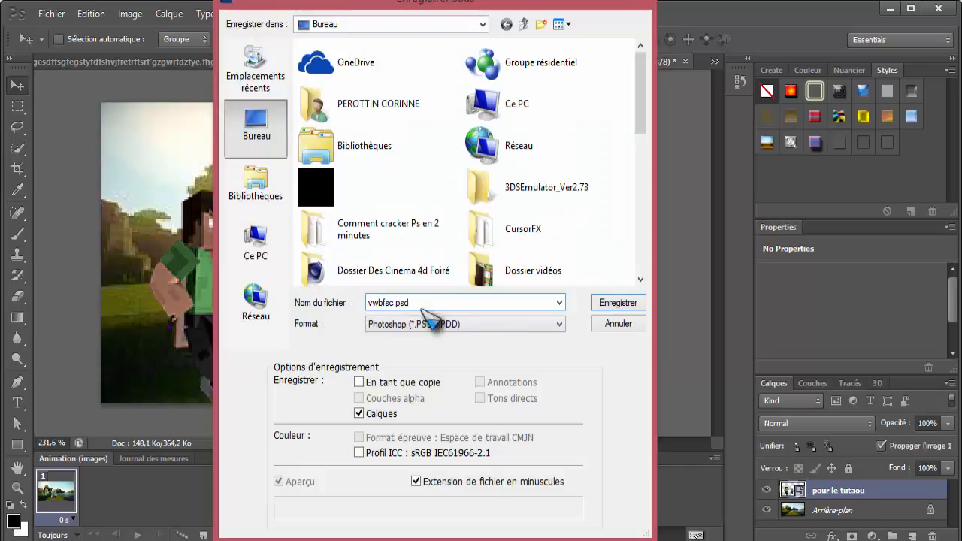
click(496, 326)
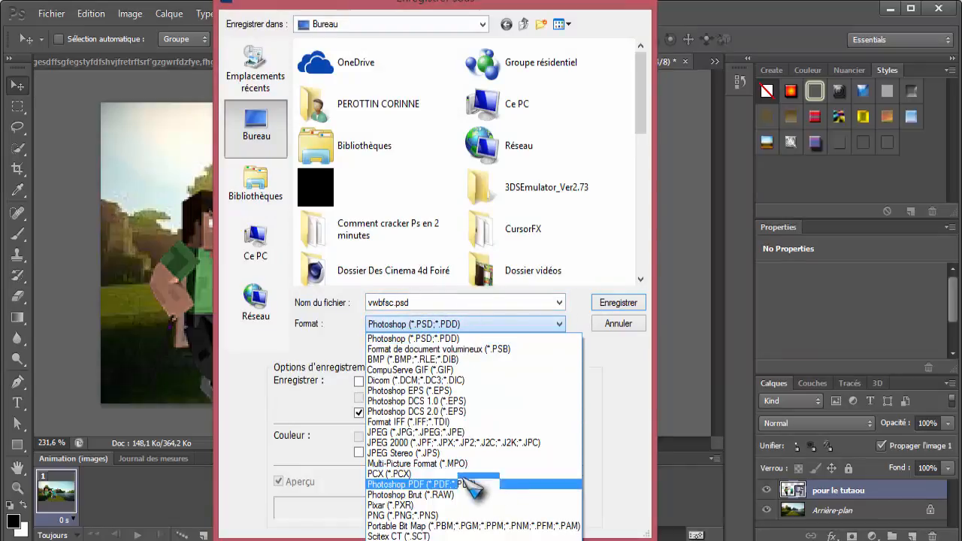
click(433, 517)
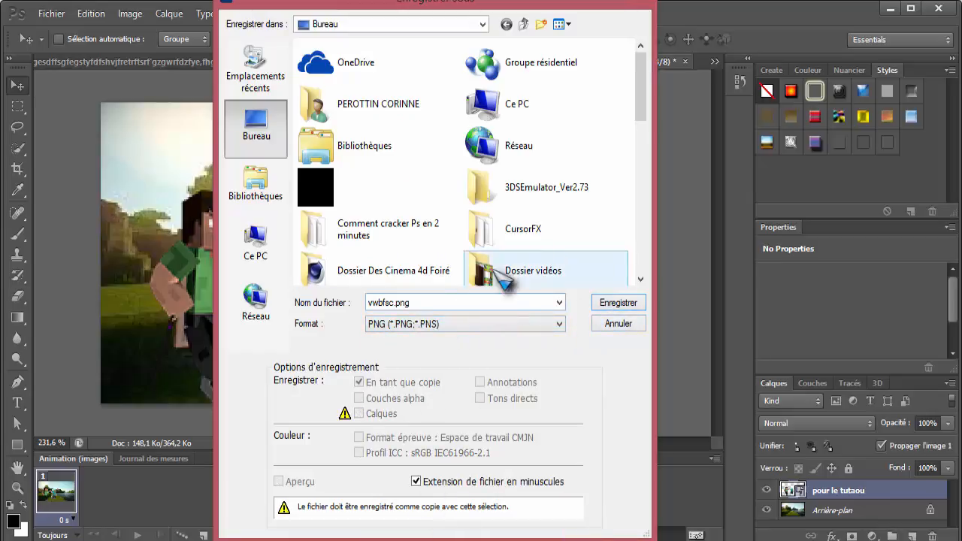
click(618, 304)
drag(533, 13, 505, 64)
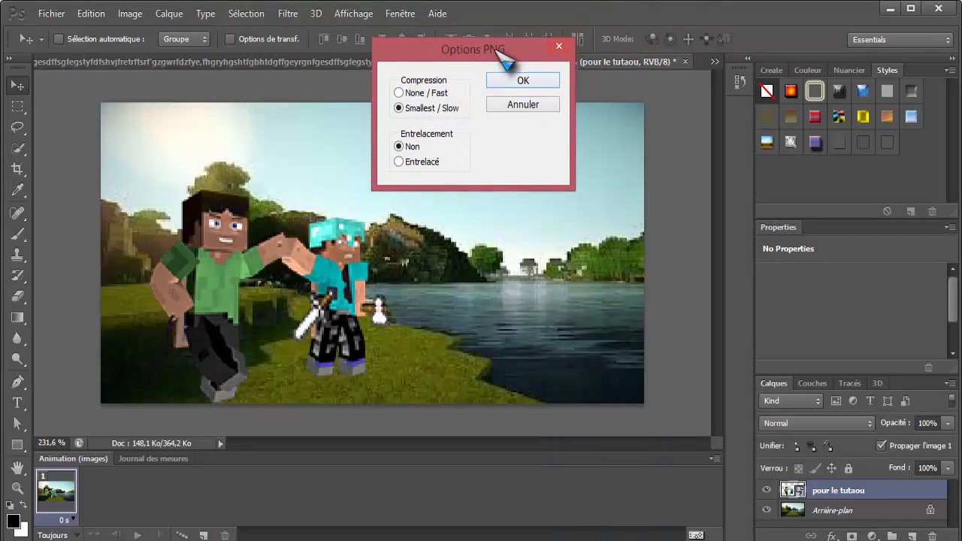
click(512, 81)
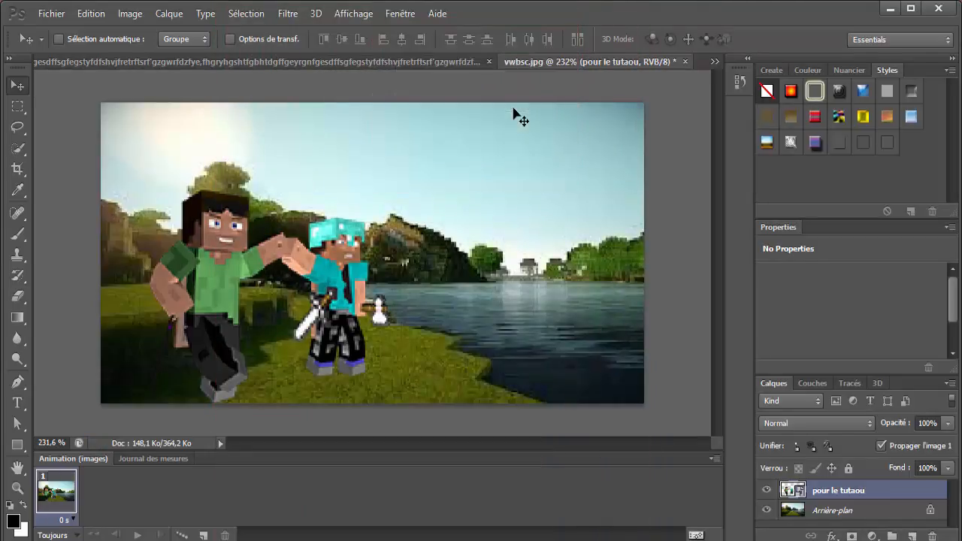
Minimize Photoshop and move vwbfsc.png on the desktop below the photoshop cs6 folder.
click(891, 9)
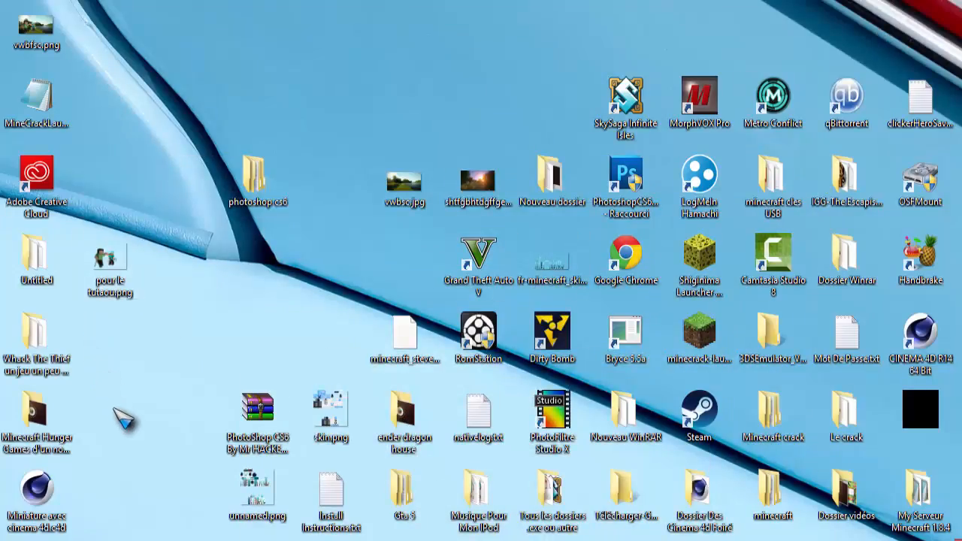
drag(37, 30, 273, 278)
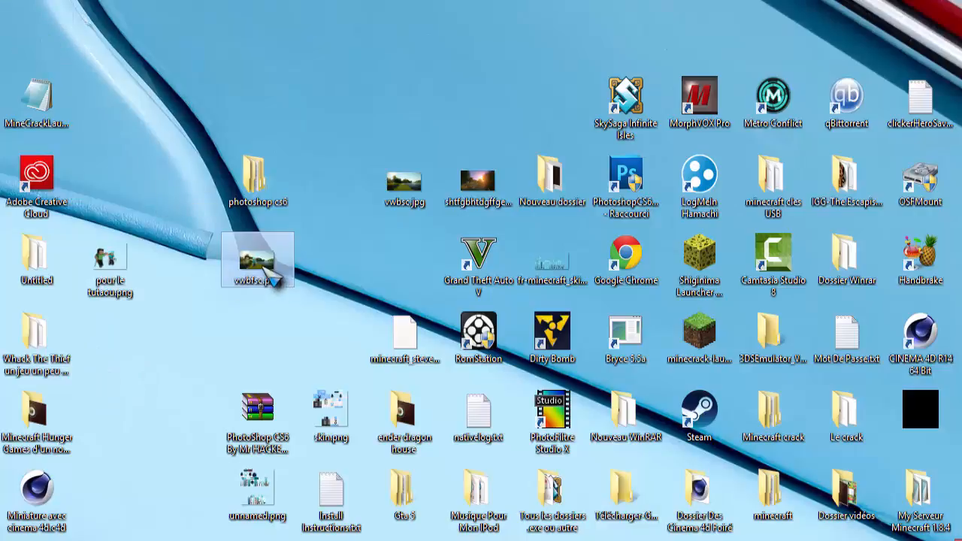
View vwbfsc.png from the desktop in the photo viewer, check the composition up close, and close the viewer.
double_click(269, 275)
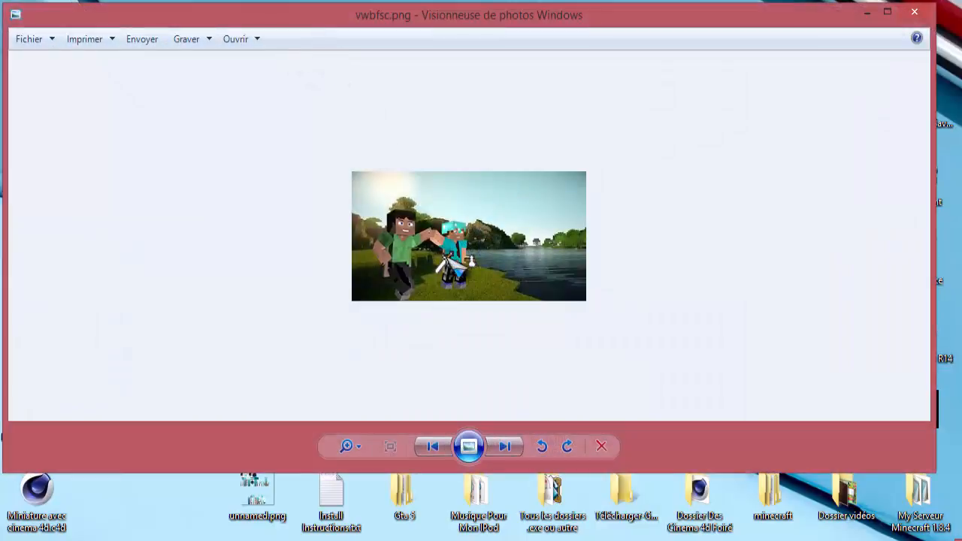
scroll(480, 271, up, 4)
scroll(467, 259, down, 3)
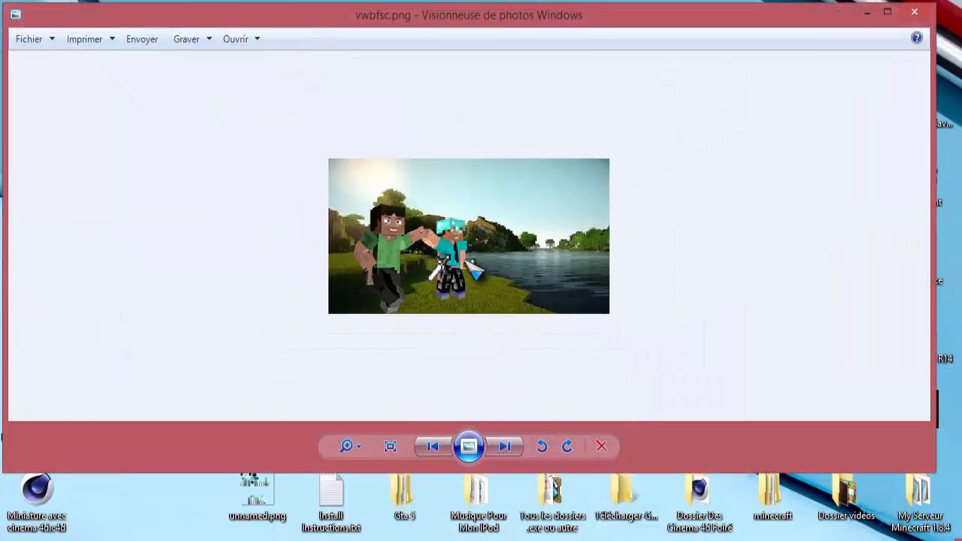
click(914, 14)
Switch to the Chrome browser and load the Pixlr Express online editor at pixlr.com/express.
click(167, 540)
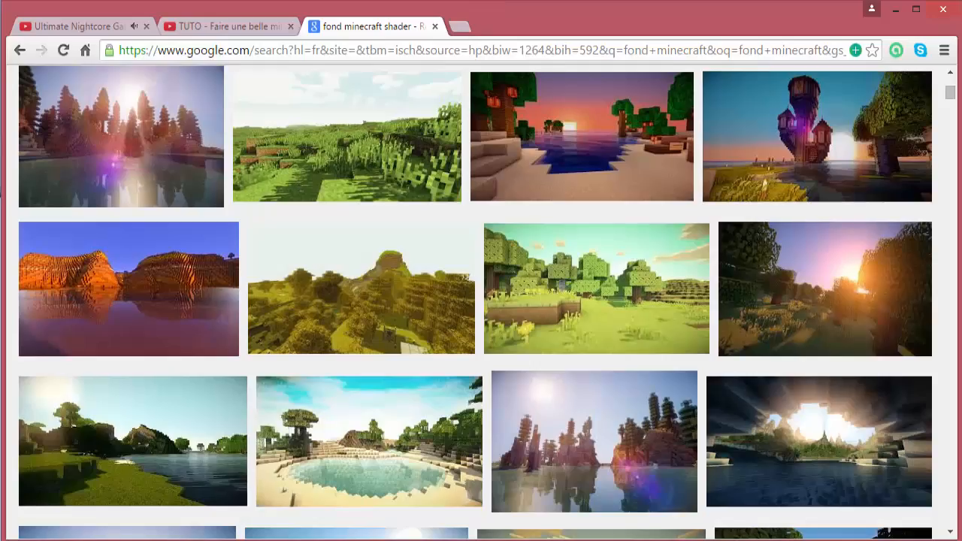
click(387, 51)
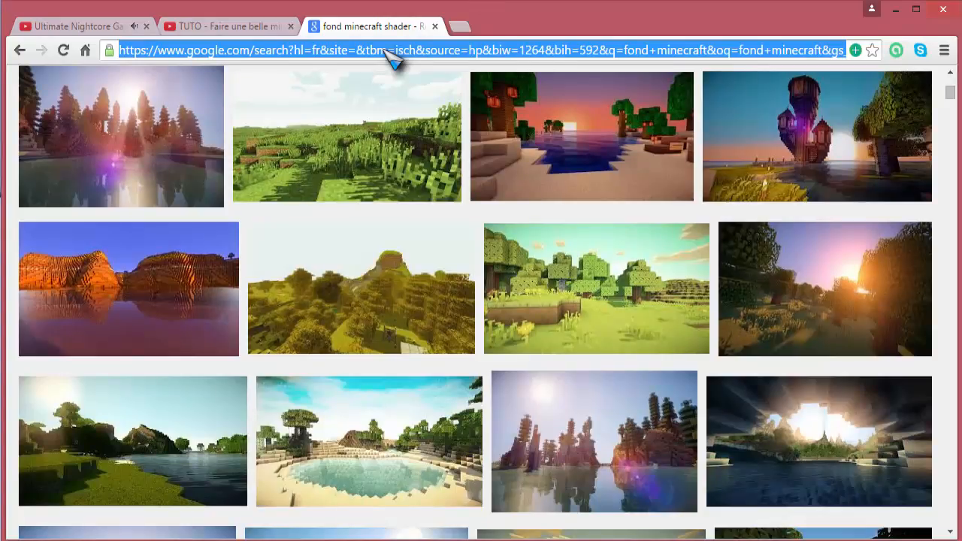
text(pixlr)
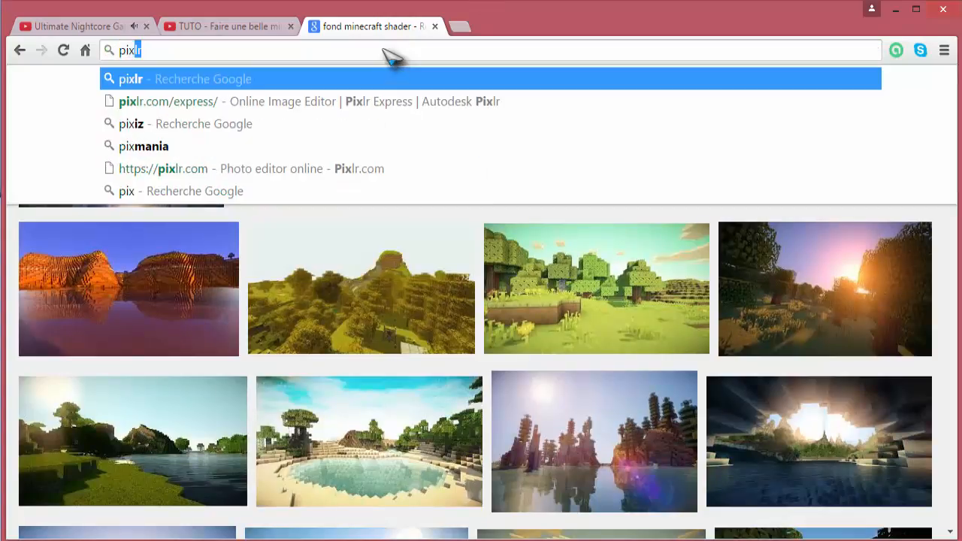
key(Down)
key(Return)
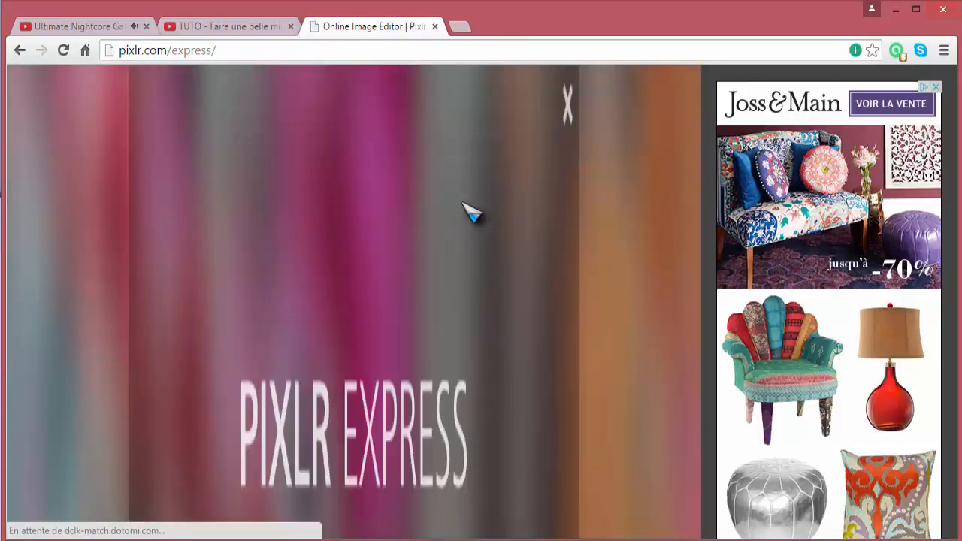
Open vwbfsc.png from the Bureau folder in Pixlr Express.
click(241, 359)
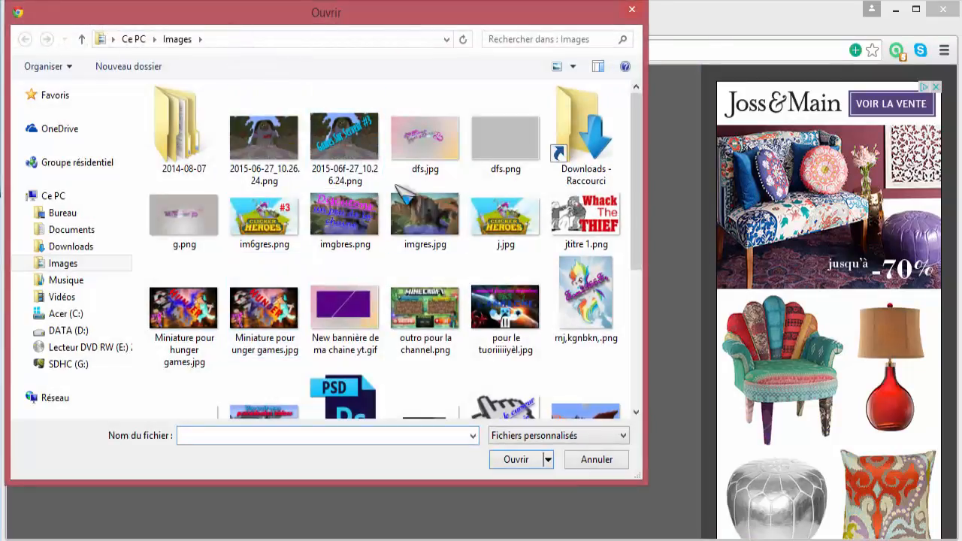
click(105, 213)
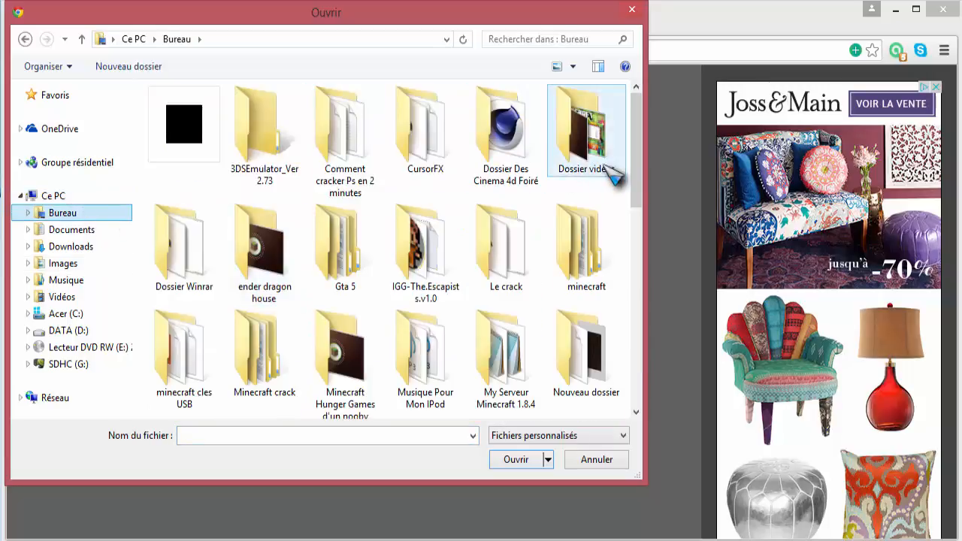
scroll(643, 221, down, 5)
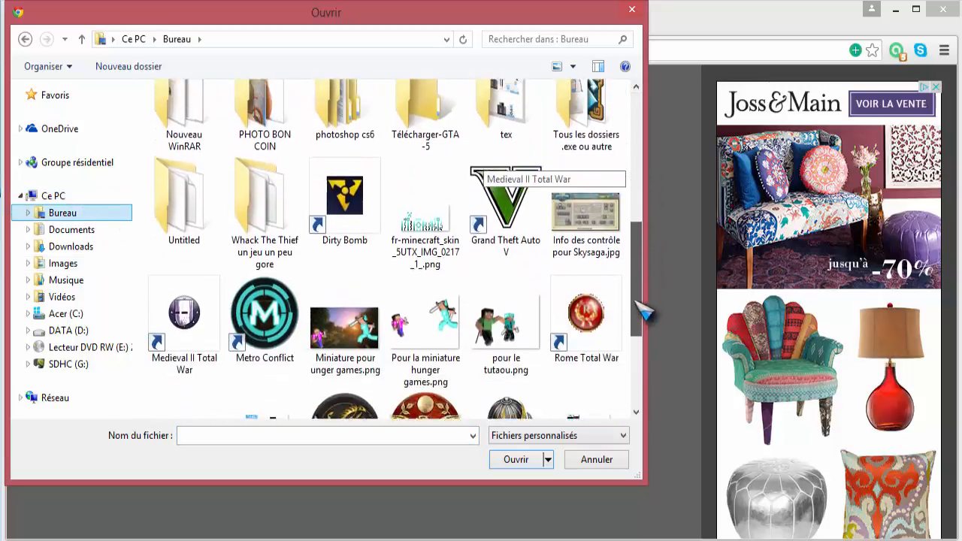
scroll(641, 316, down, 2)
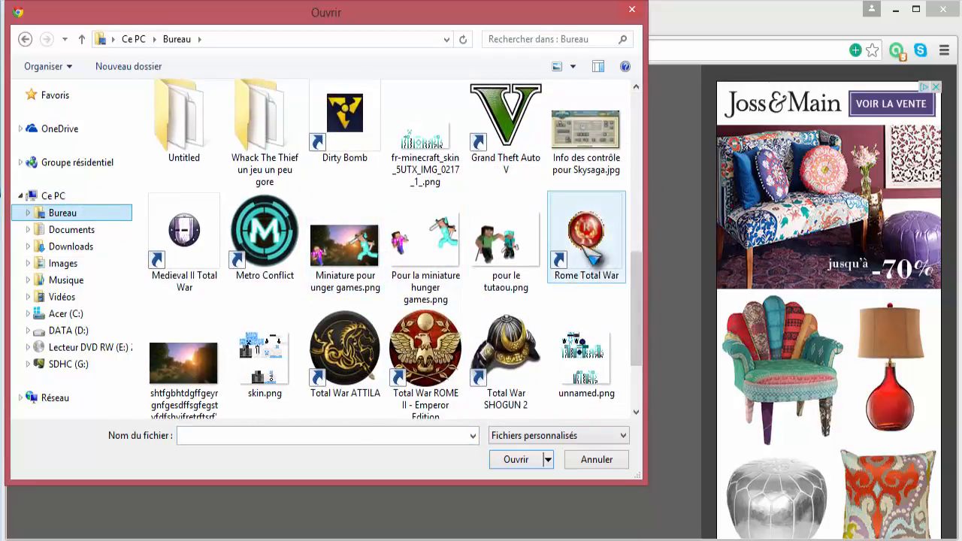
scroll(652, 334, down, 1)
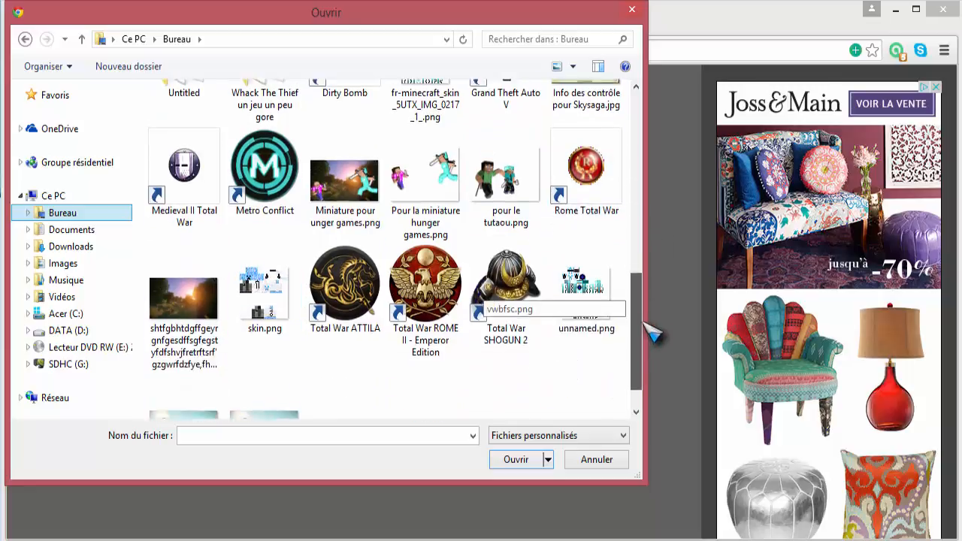
scroll(652, 335, down, 1)
double_click(214, 399)
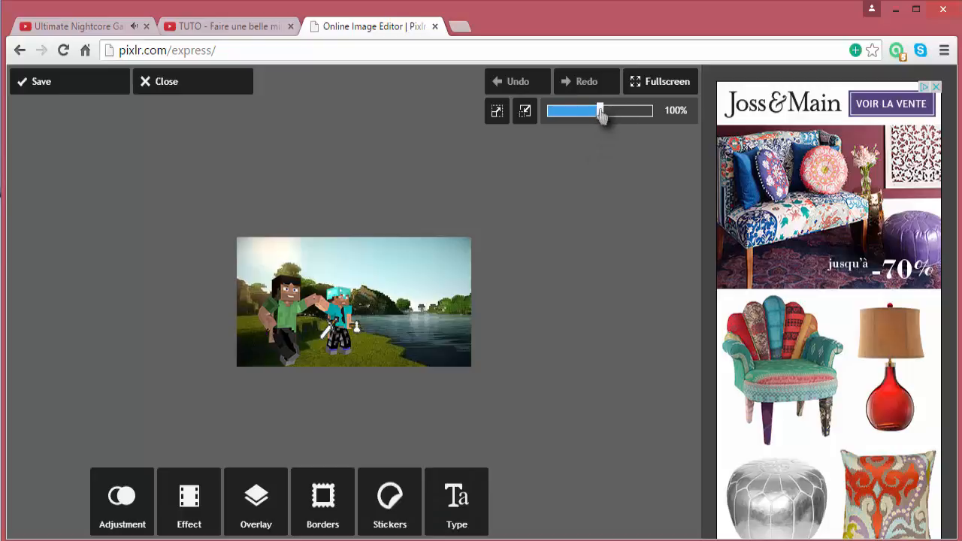
Start a text in the Retro style and set its font to Minotaur.
drag(602, 115, 612, 122)
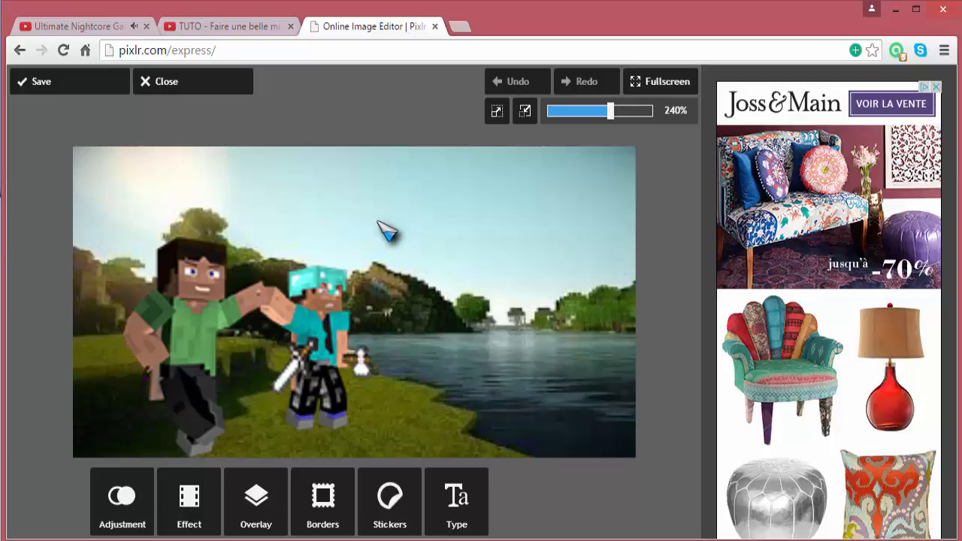
click(465, 519)
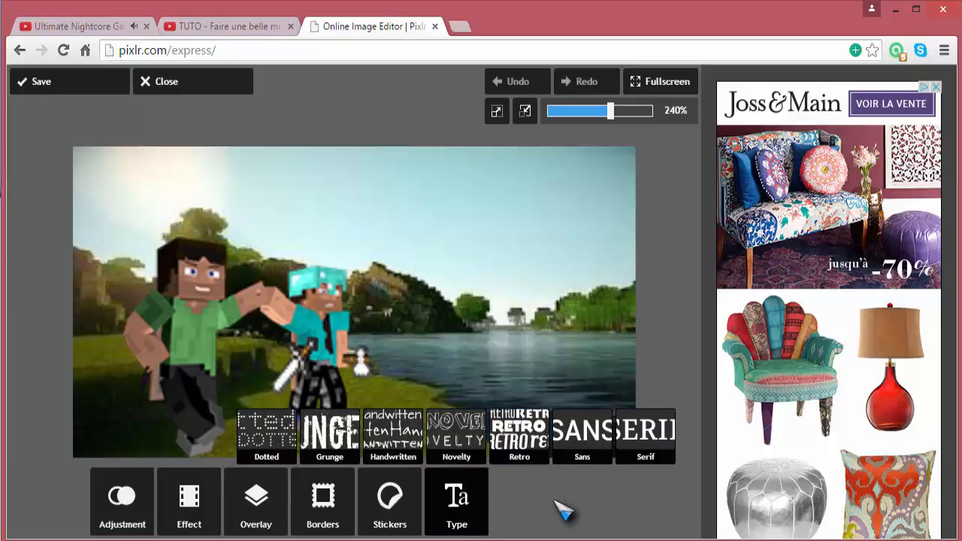
click(518, 438)
click(388, 496)
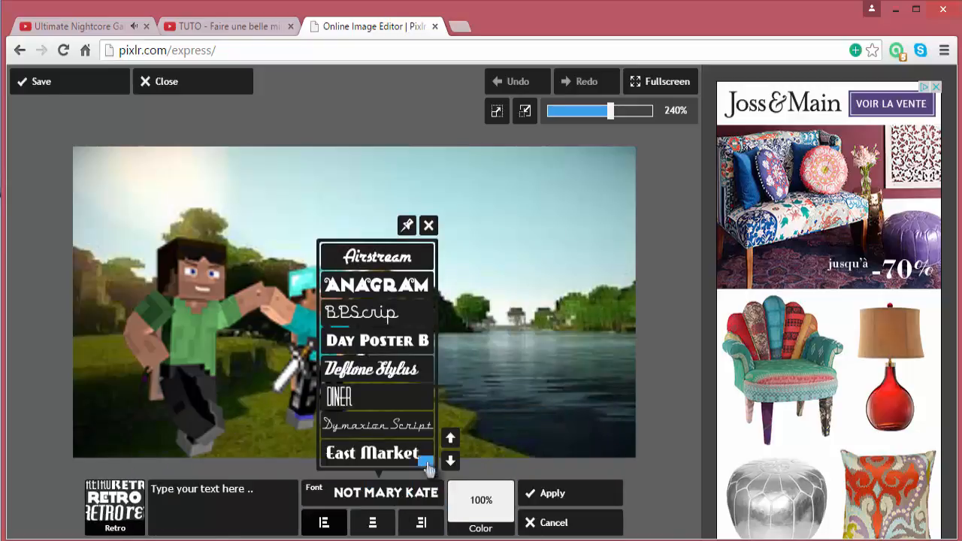
click(451, 462)
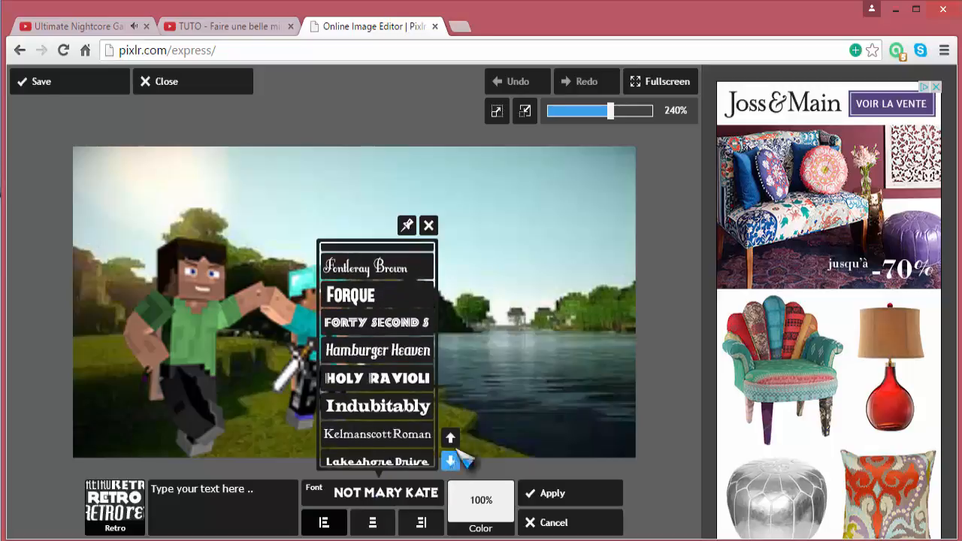
click(452, 440)
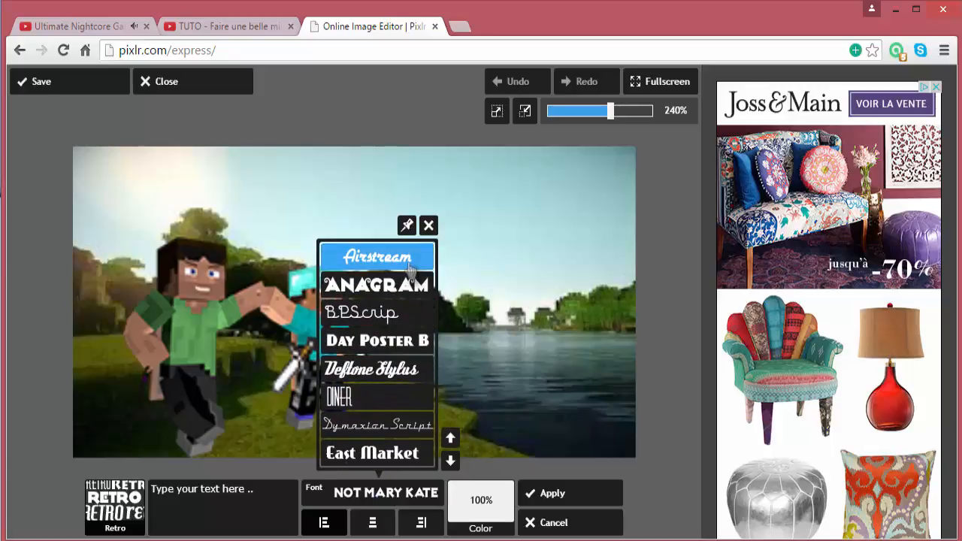
click(451, 461)
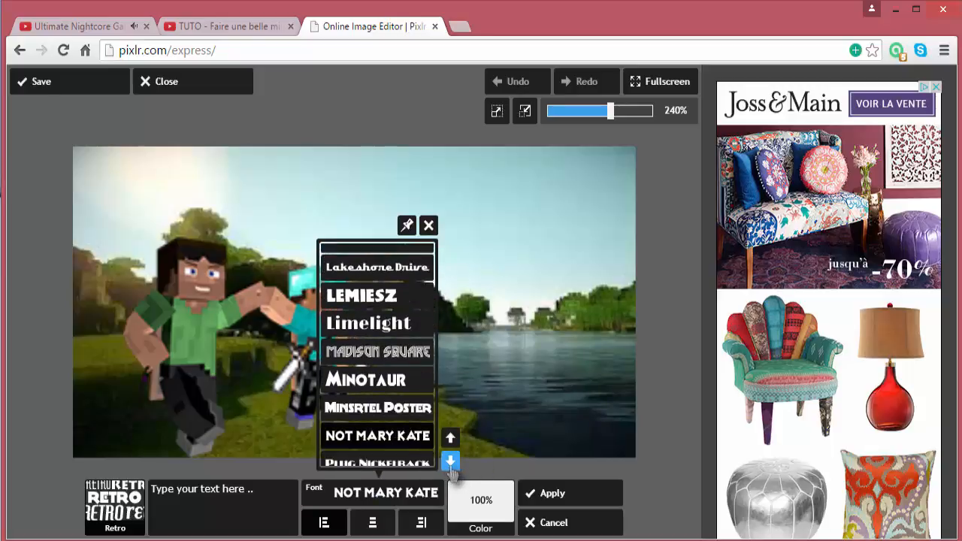
click(397, 370)
Enter the title "Comment faire miniature" and move and shrink it to span the sky along the image's upper edge.
click(253, 497)
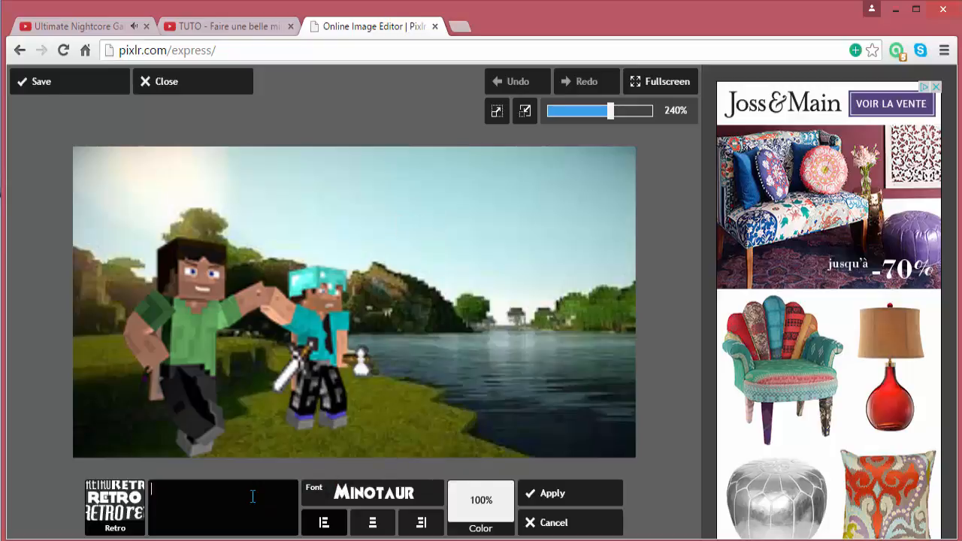
text(Comm)
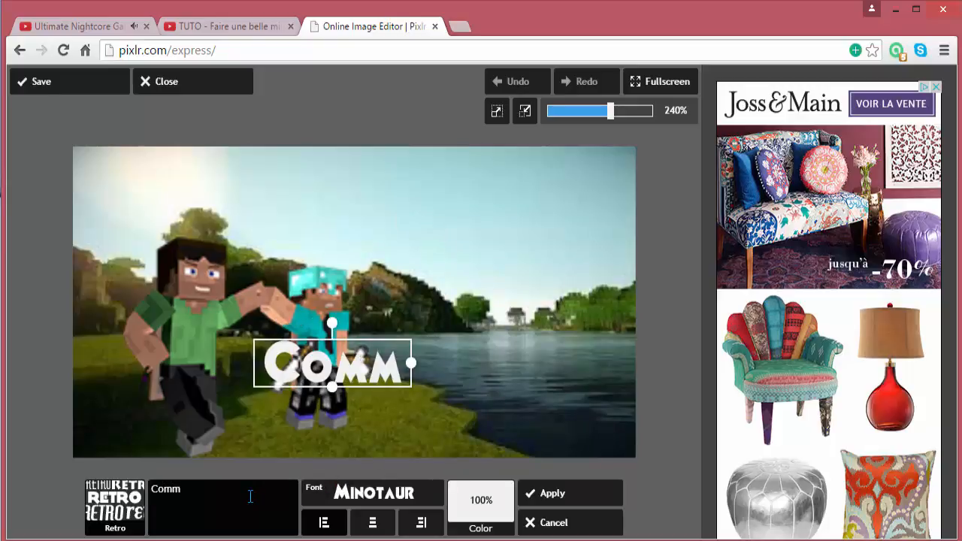
text(ent fa)
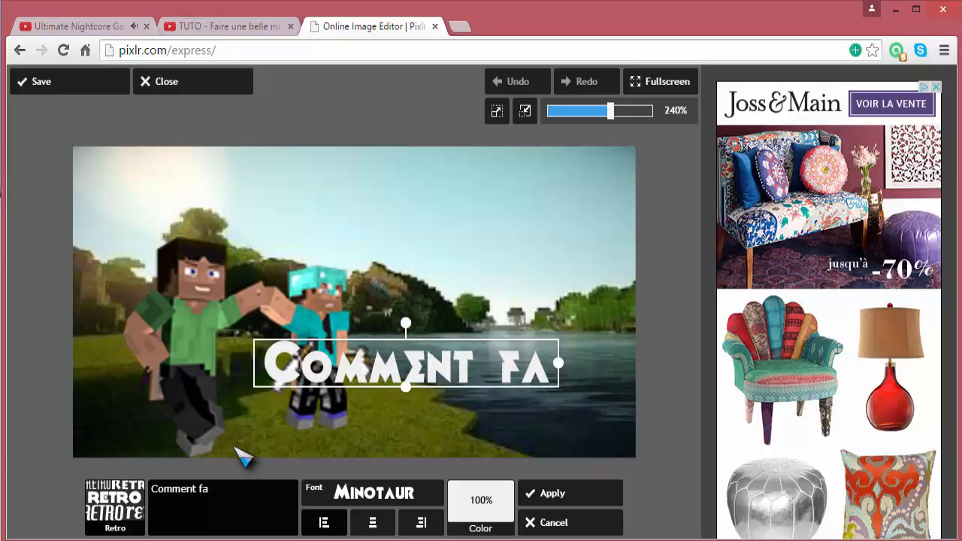
text(ire miniature)
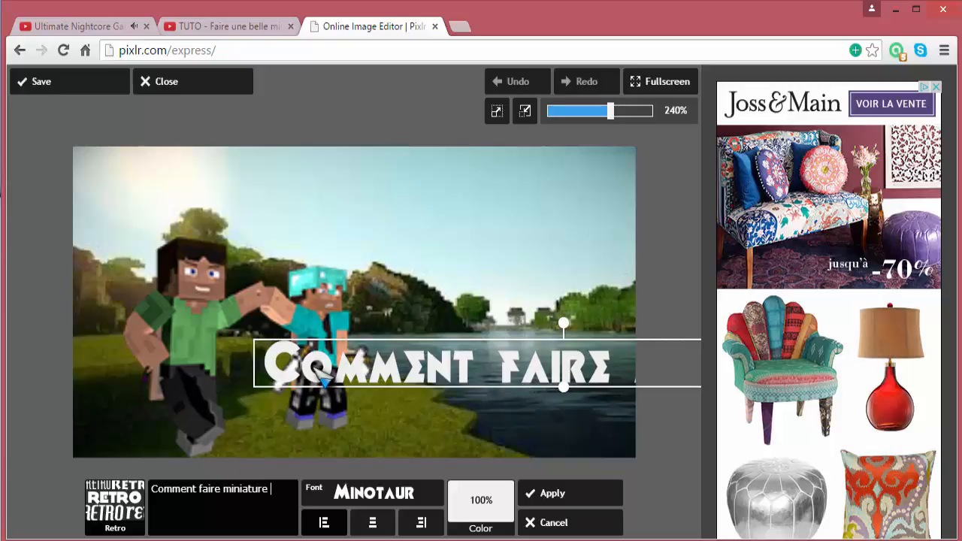
drag(316, 369, 151, 188)
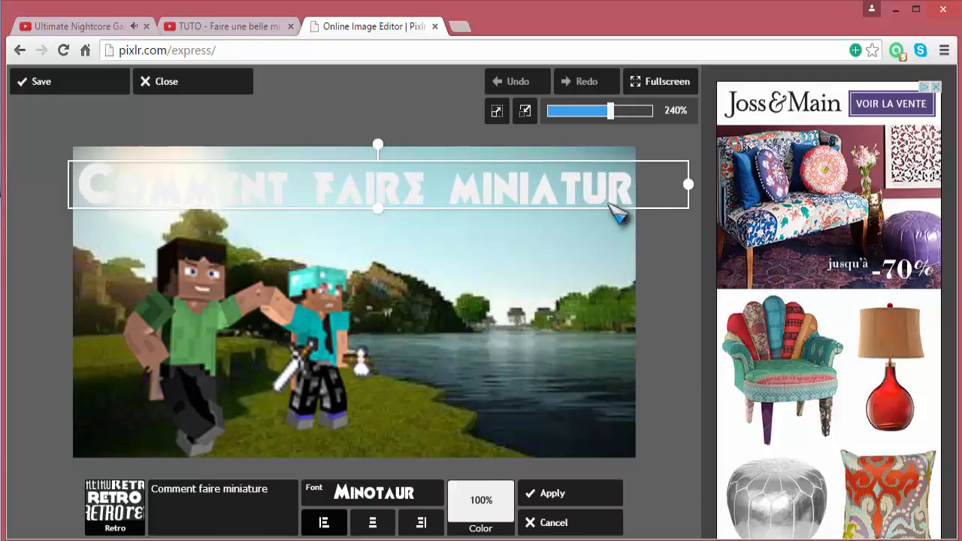
drag(690, 185, 624, 191)
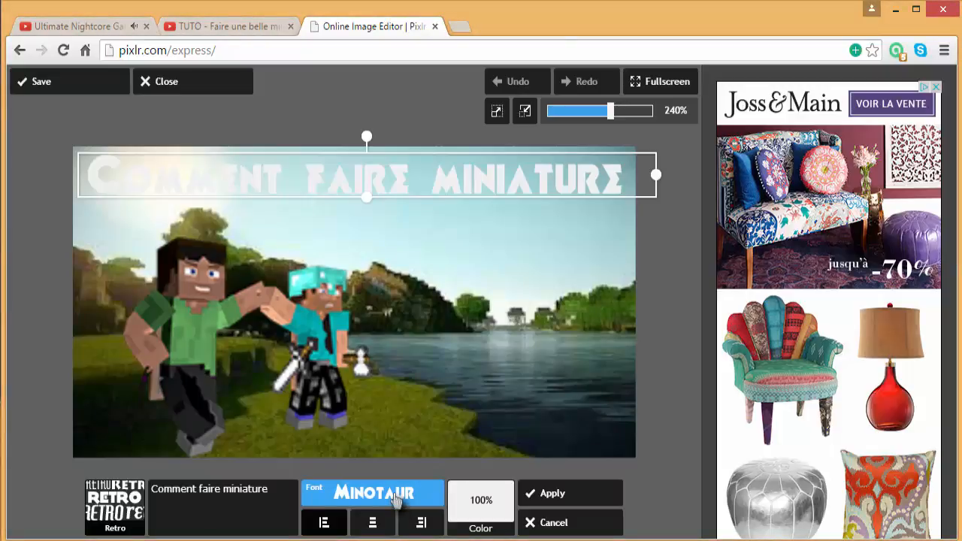
Color the title dark purple and apply the text to the image.
click(481, 522)
click(480, 412)
drag(482, 414, 490, 439)
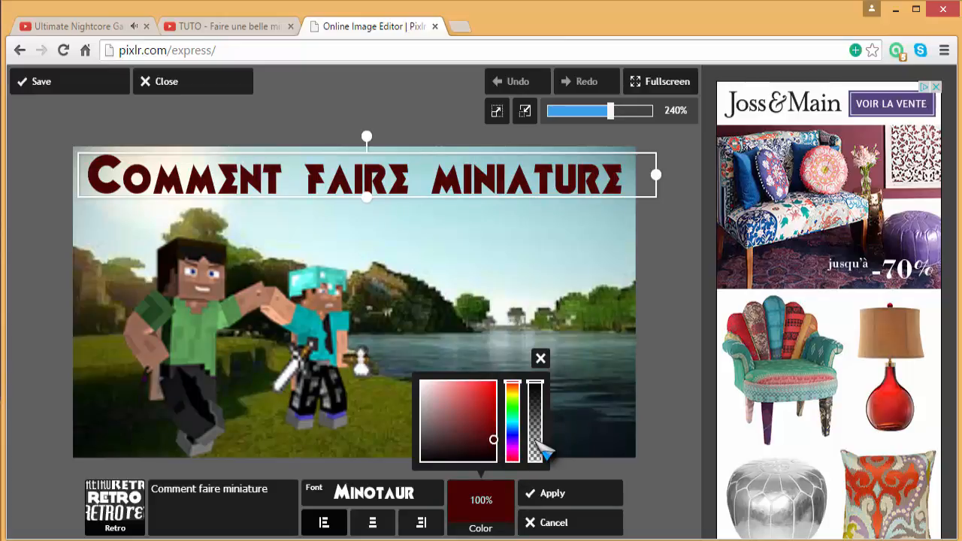
drag(497, 442, 508, 366)
click(517, 450)
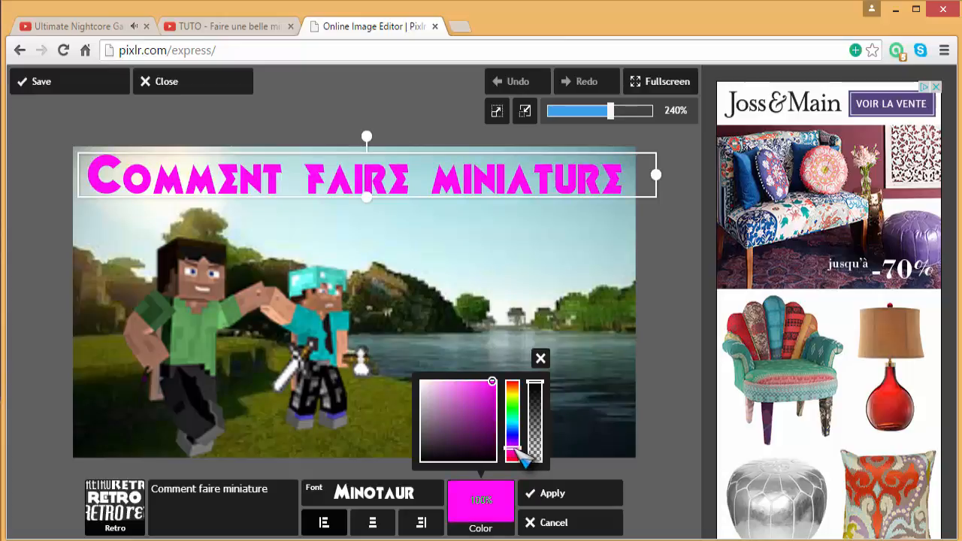
drag(522, 454, 521, 452)
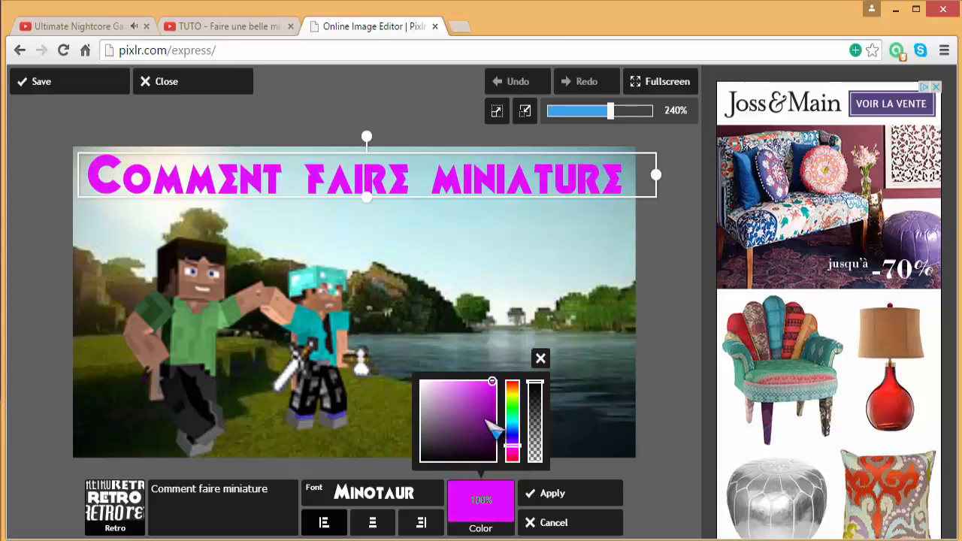
click(489, 424)
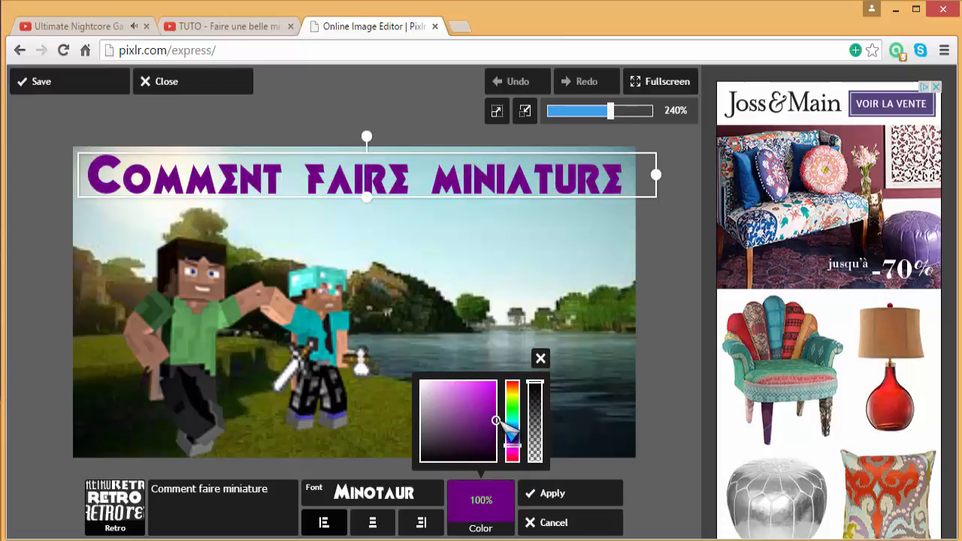
click(552, 495)
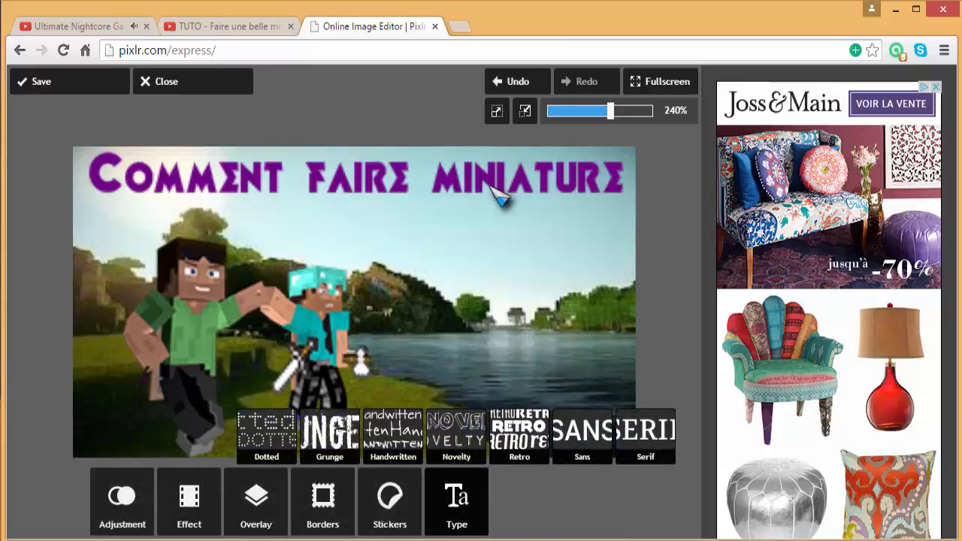
Undo the applied purple "Comment faire miniature" title.
click(514, 83)
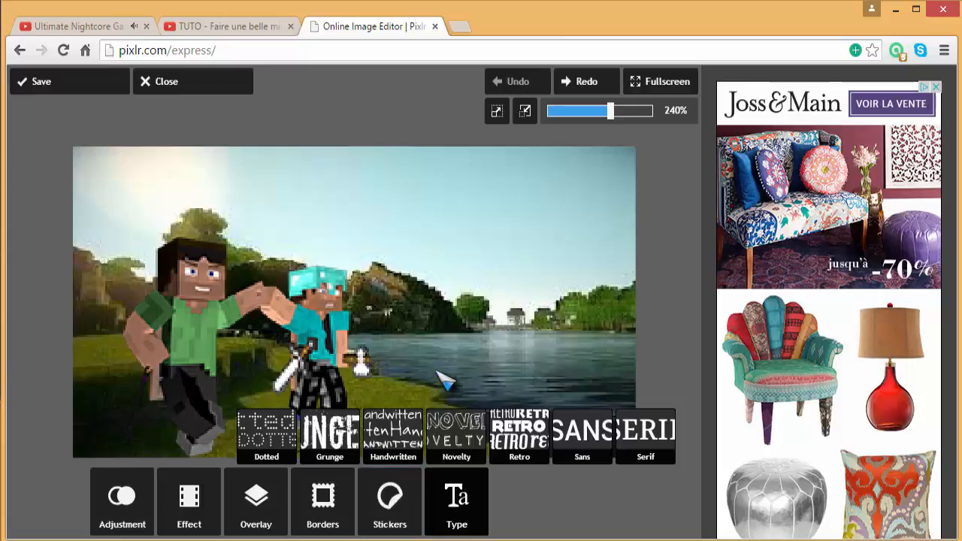
click(584, 87)
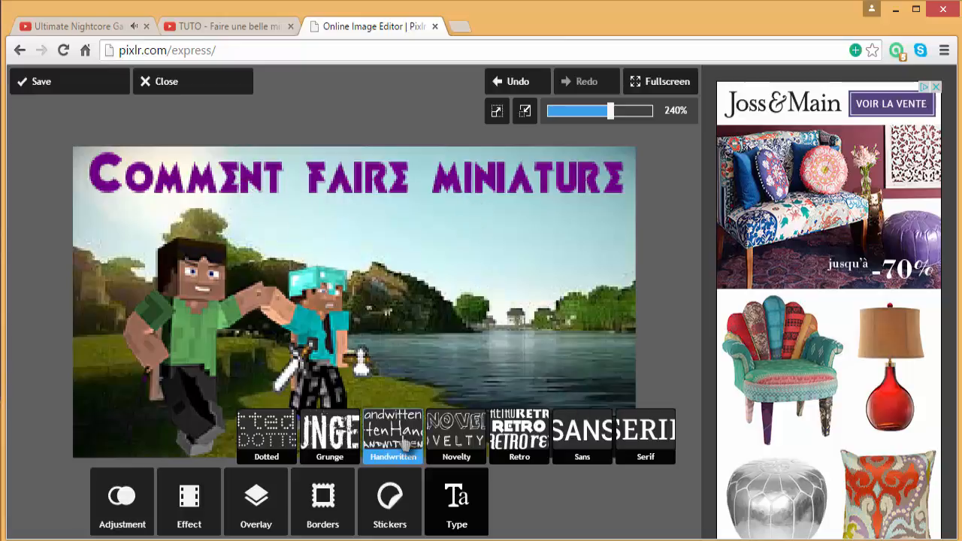
click(517, 82)
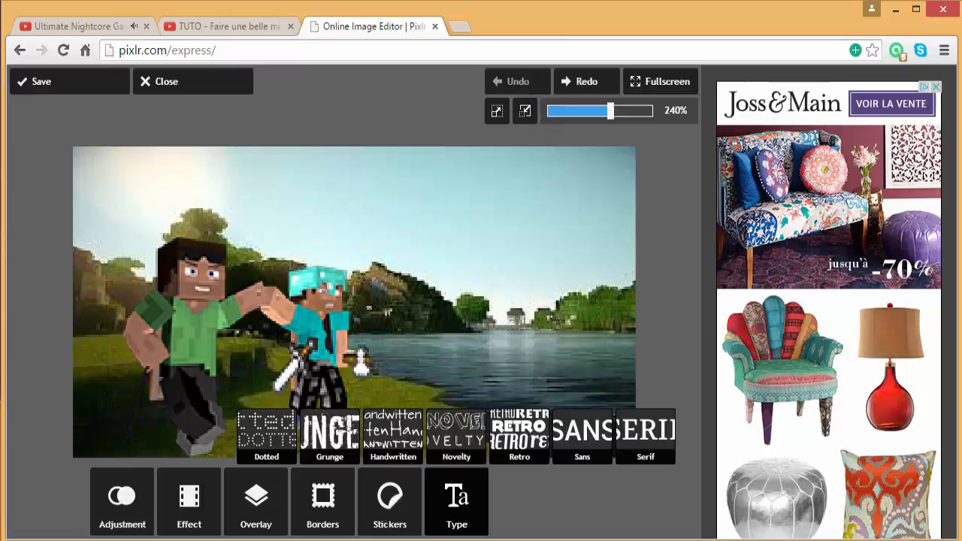
Start a Retro-style text in the Wooden Nickelblack font and enter the title line "Comment faire une".
click(519, 436)
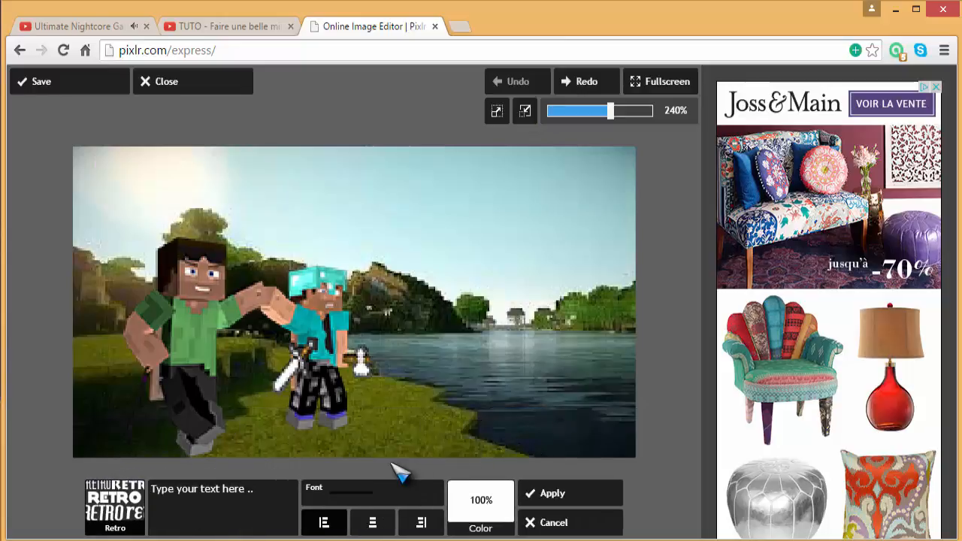
click(372, 502)
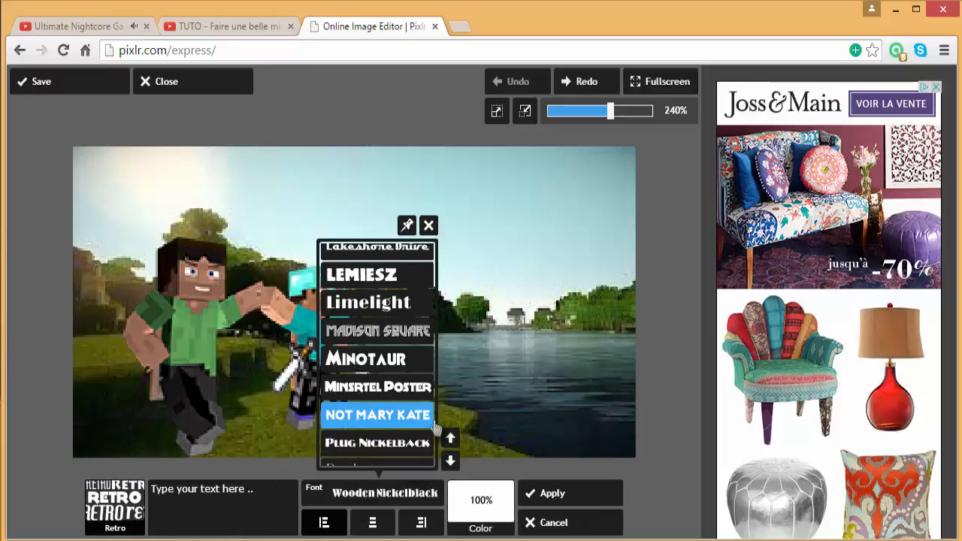
click(456, 464)
click(451, 439)
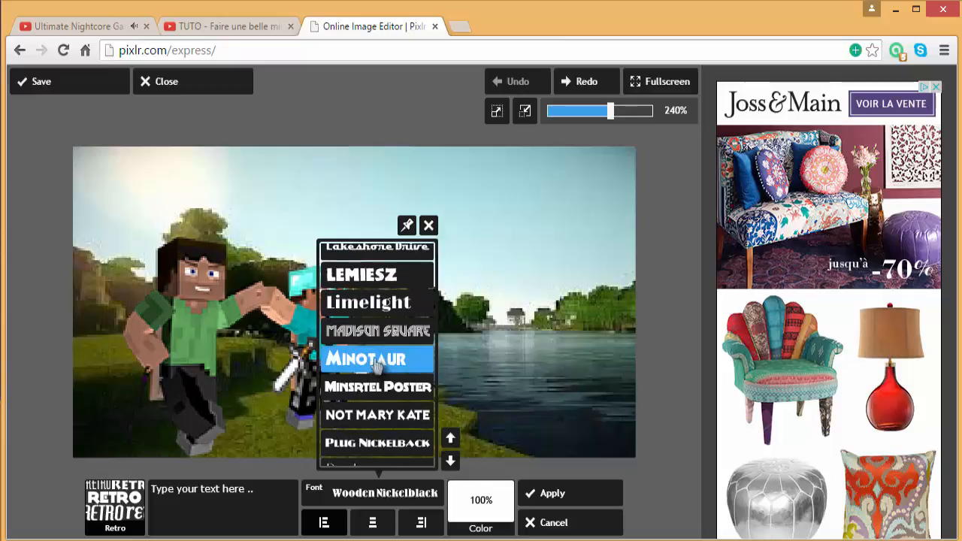
click(258, 513)
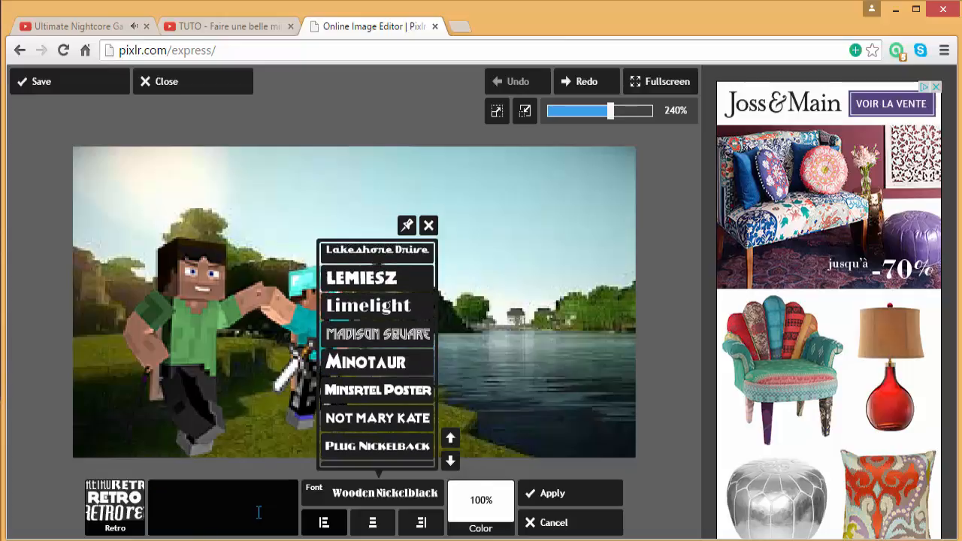
text(Comme)
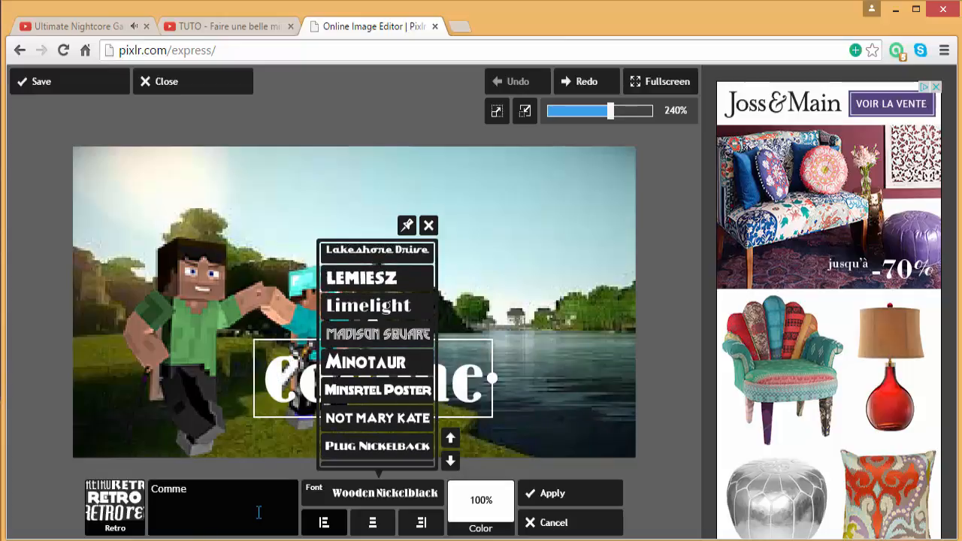
text(nt fai)
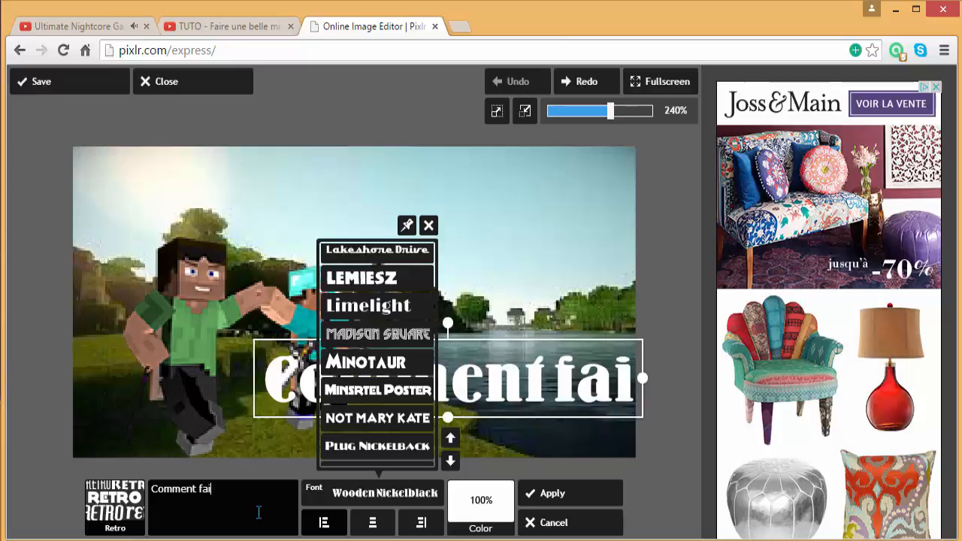
text(re une)
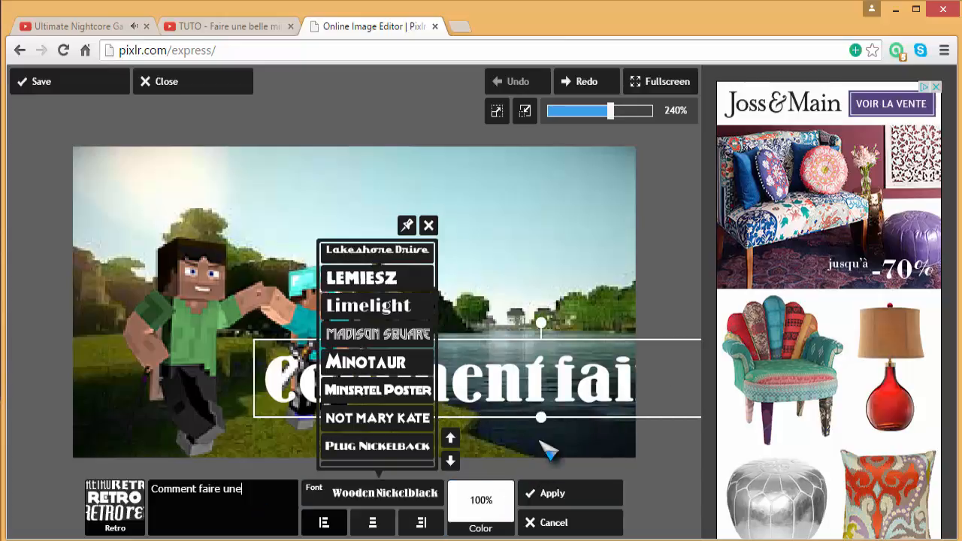
click(428, 226)
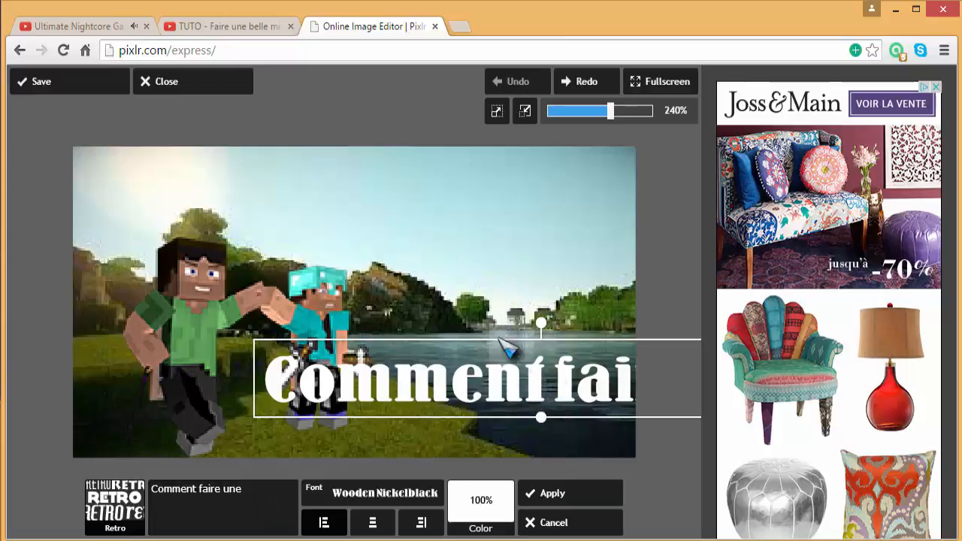
Move the "Comment faire une" line to the sky along the image's upper edge and color it dark purple.
drag(537, 391, 357, 180)
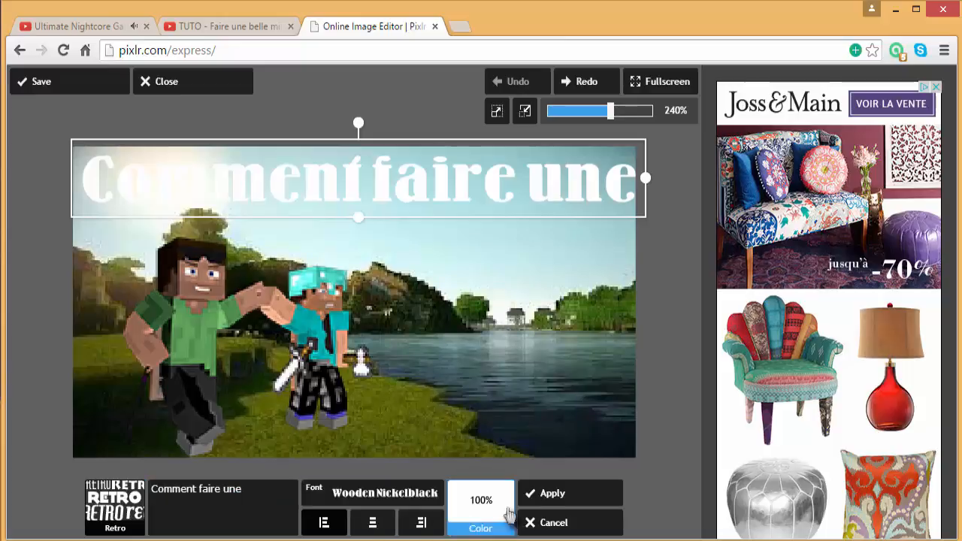
click(481, 505)
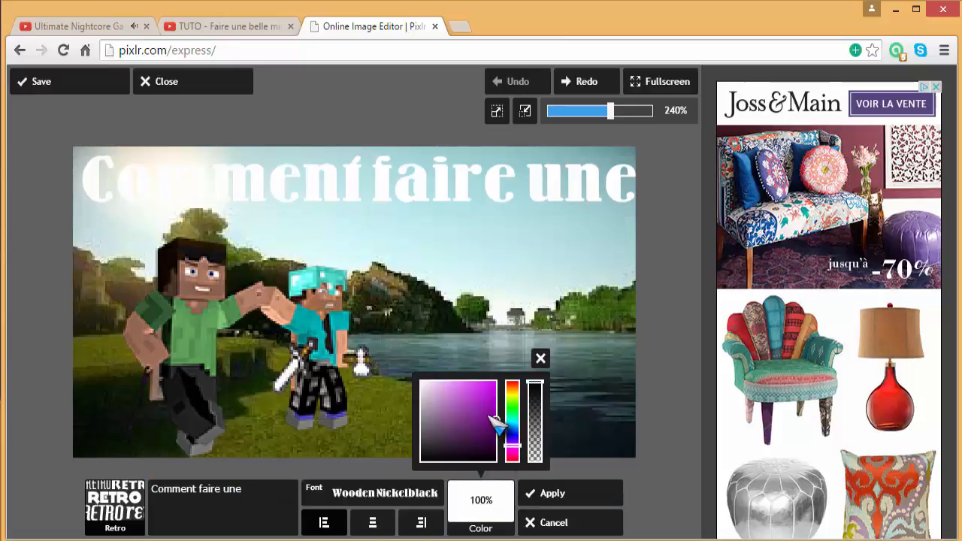
click(496, 420)
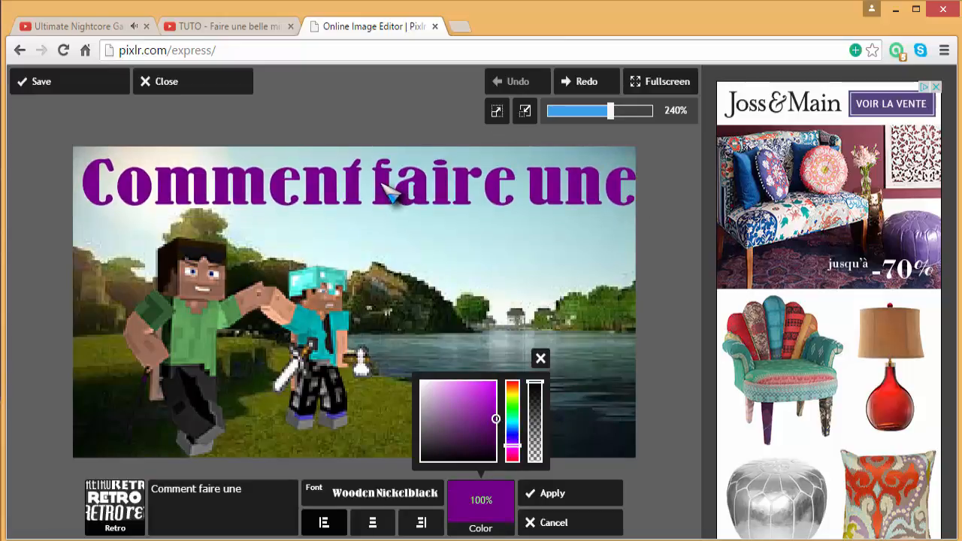
Shrink the purple line slightly to fit the image width, put double spaces between its words, and apply it.
drag(382, 185, 377, 186)
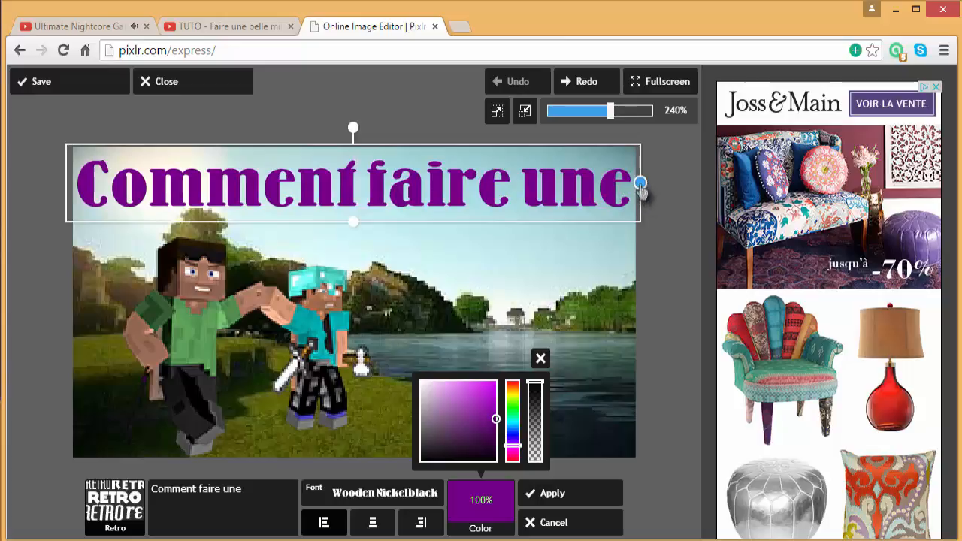
drag(640, 188, 627, 188)
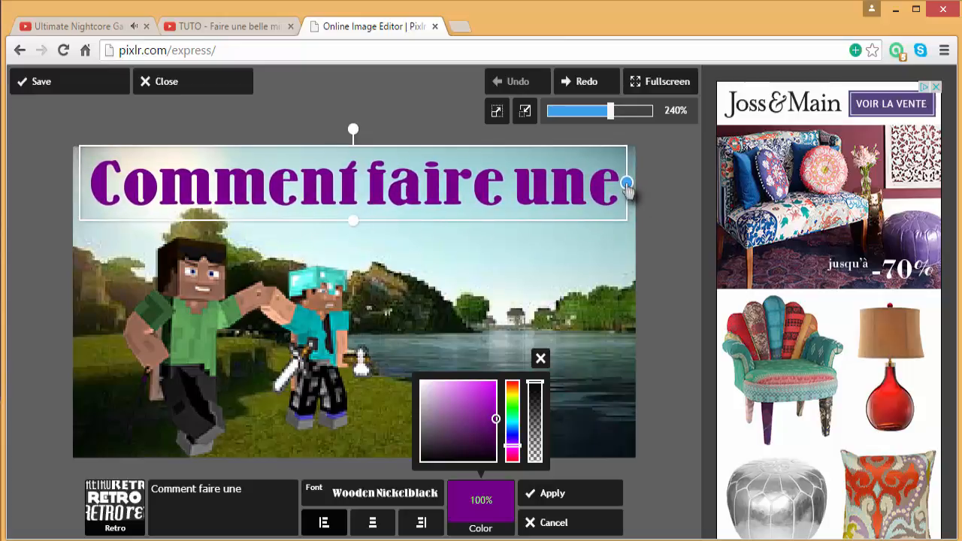
drag(525, 182, 527, 175)
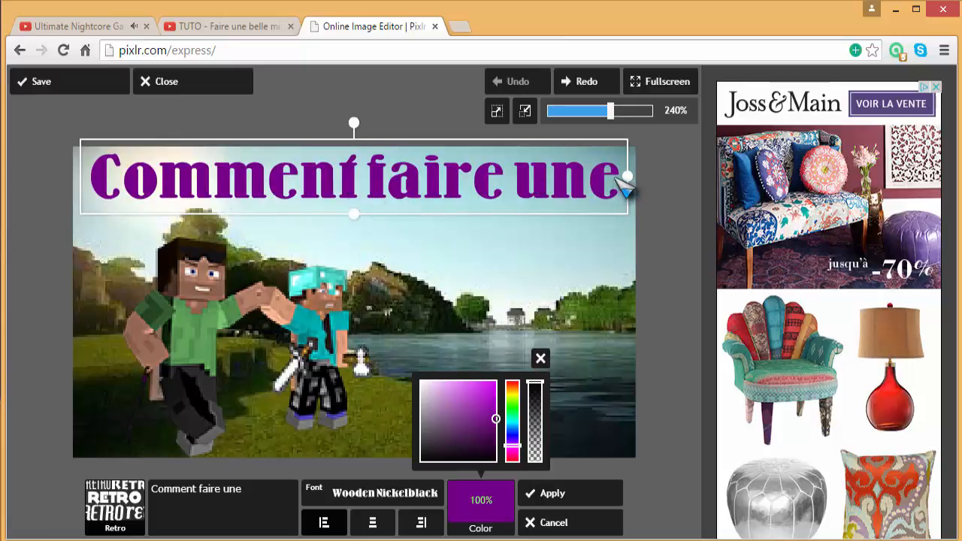
drag(625, 180, 615, 179)
click(201, 494)
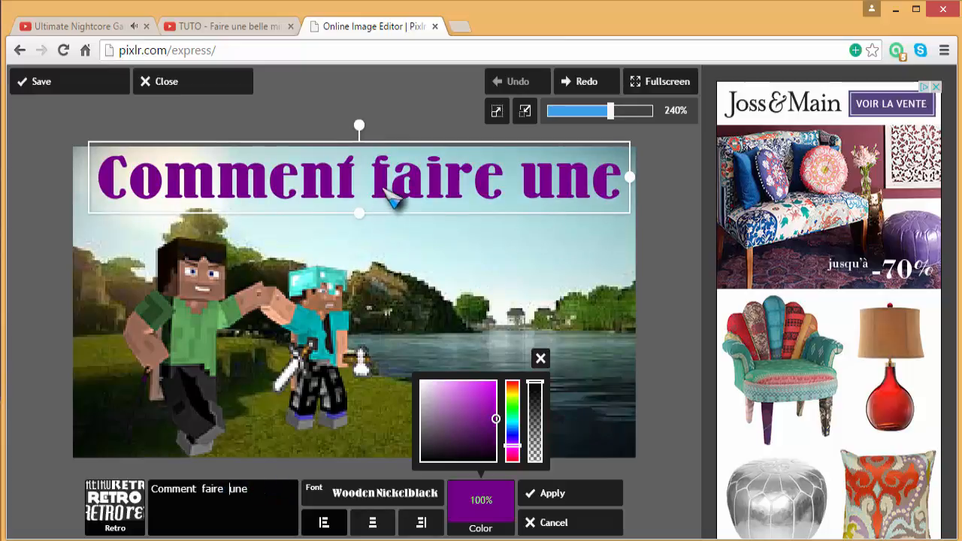
drag(384, 179, 391, 193)
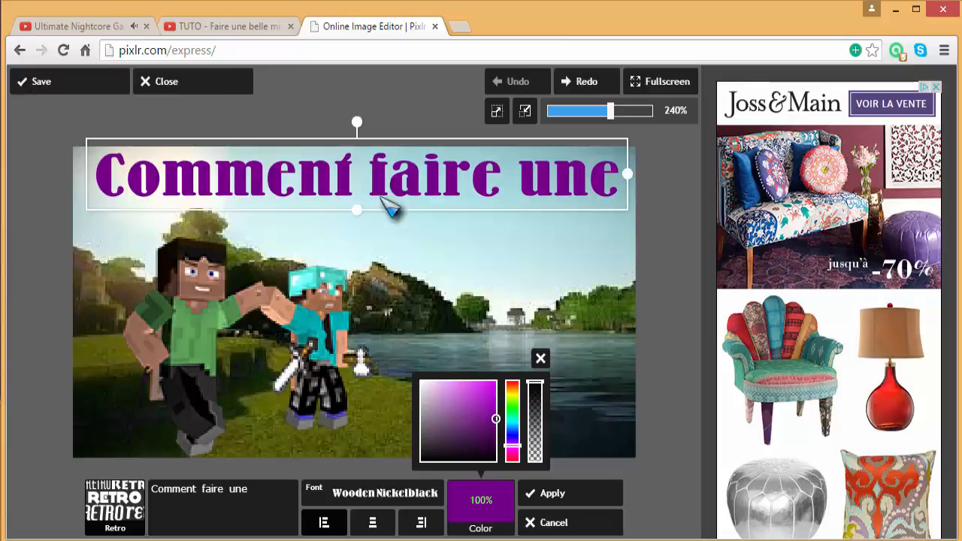
click(553, 494)
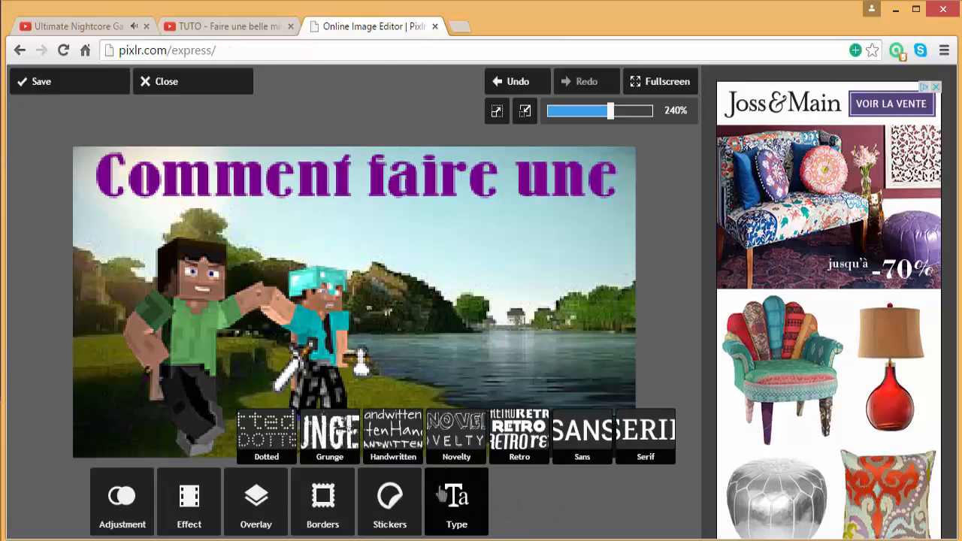
Start another Retro-style text in the Lemiesz font and enter "miniature avec".
click(542, 437)
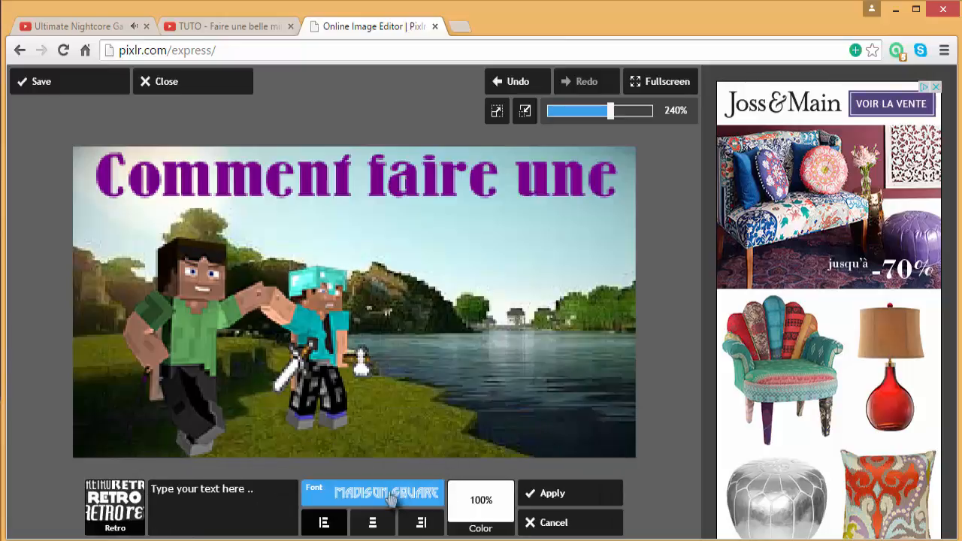
click(378, 499)
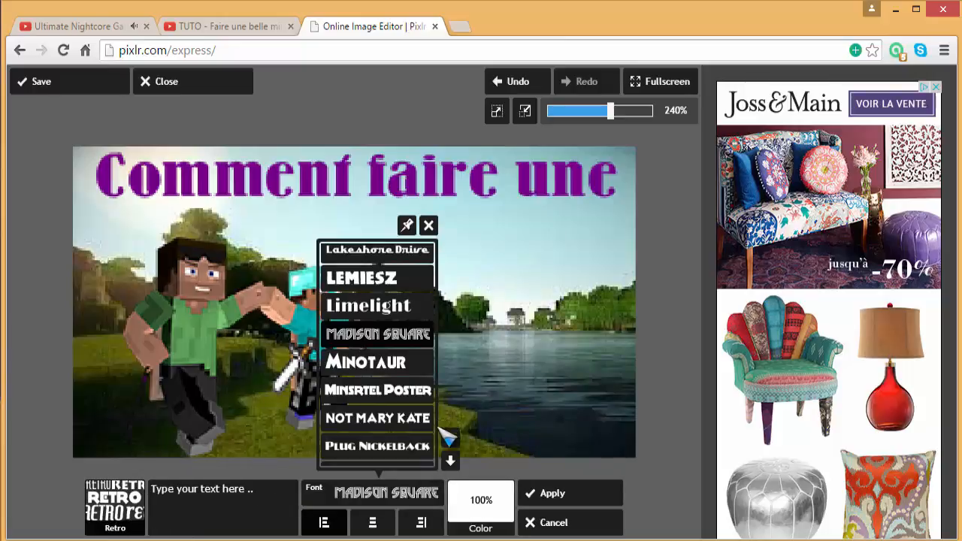
click(366, 278)
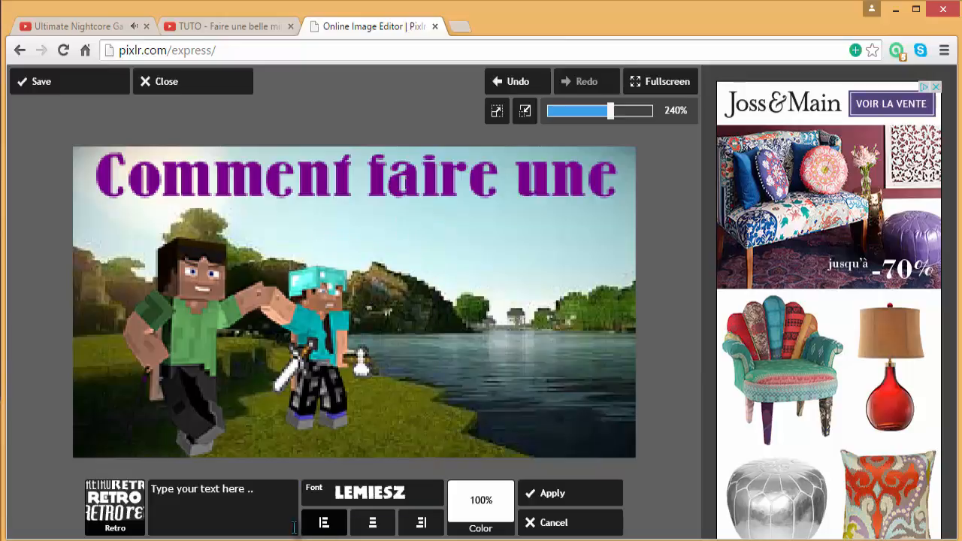
click(268, 516)
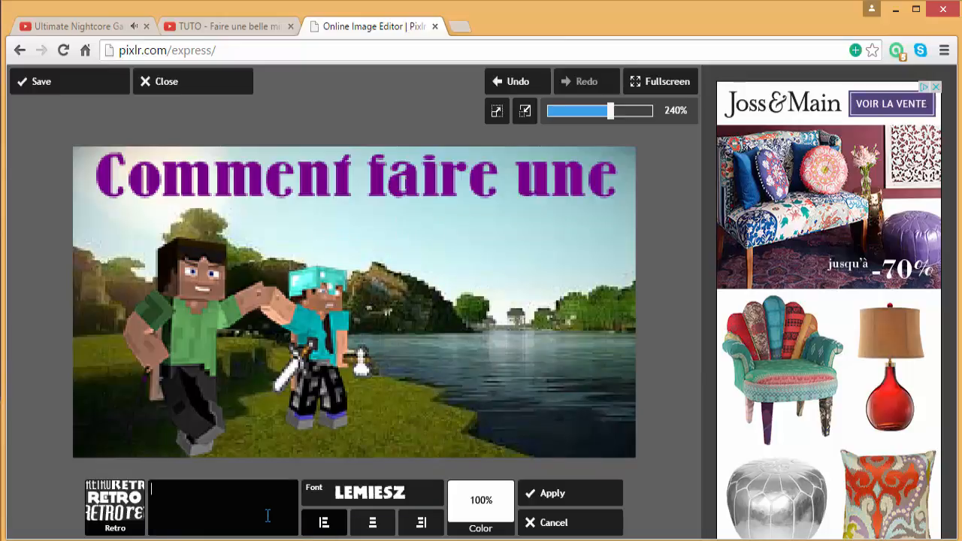
text(mi)
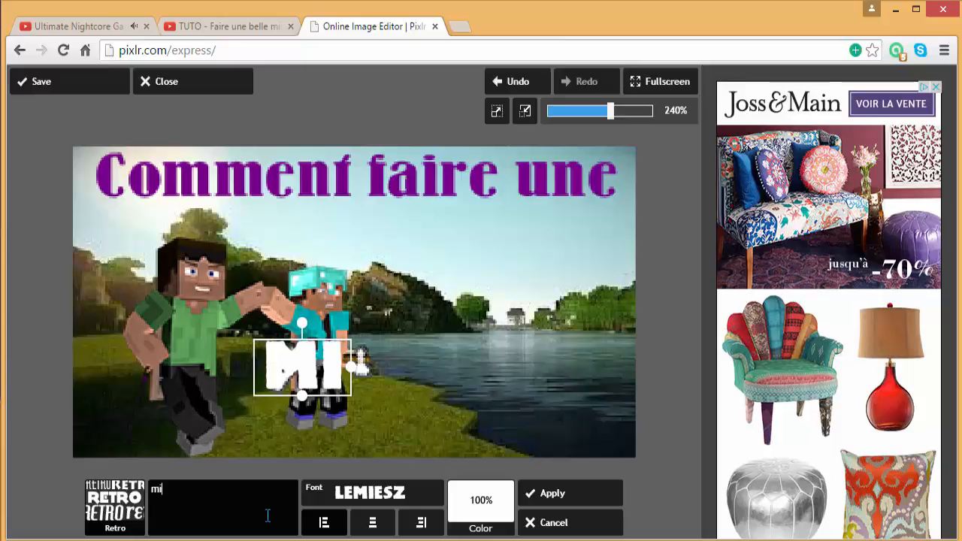
text(n)
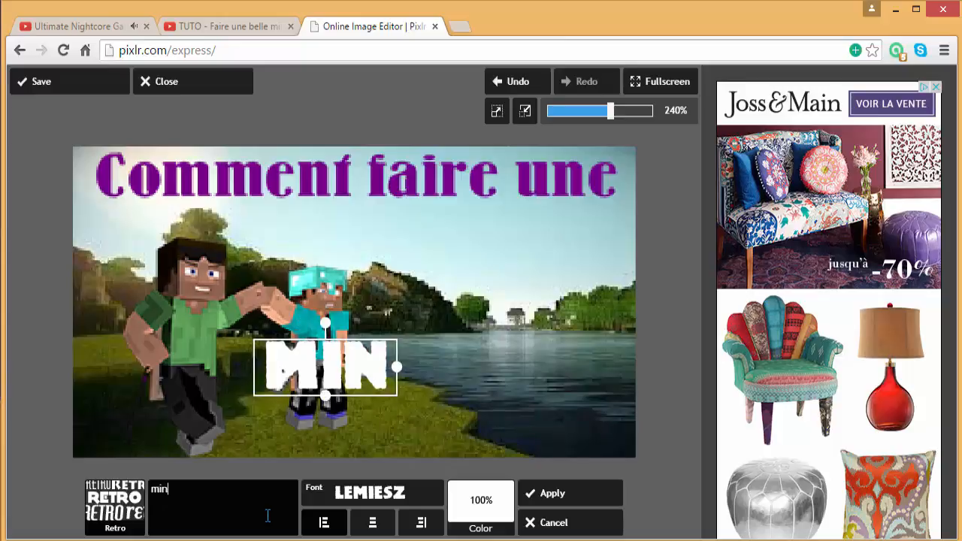
text(iatu)
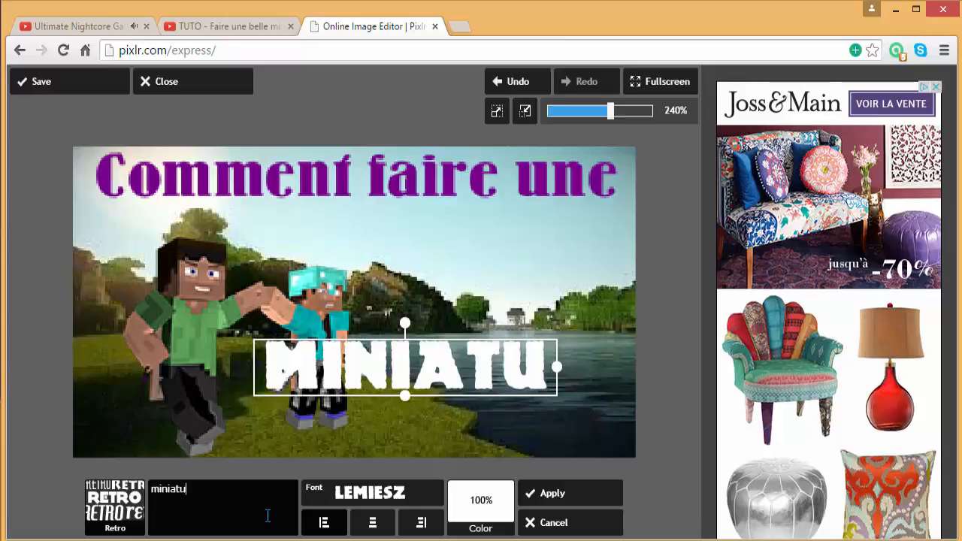
text(re)
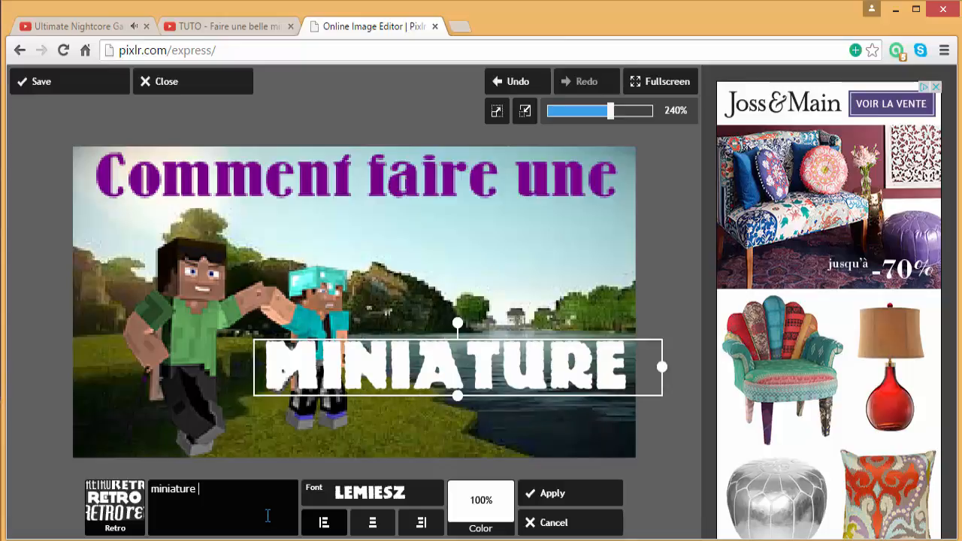
text( avec)
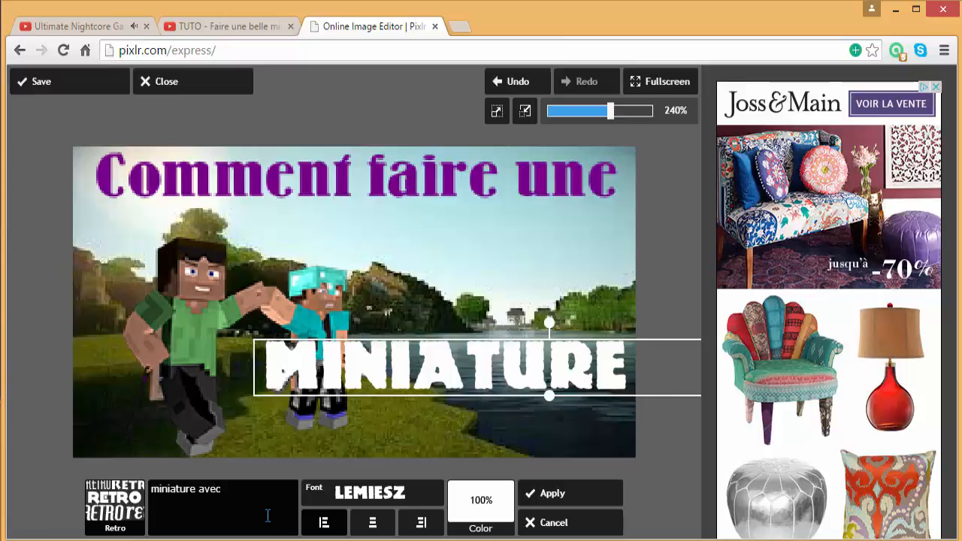
Move and shrink "miniature avec" to sit just below the purple line, with its end aligned to the end of "une".
drag(436, 377, 354, 252)
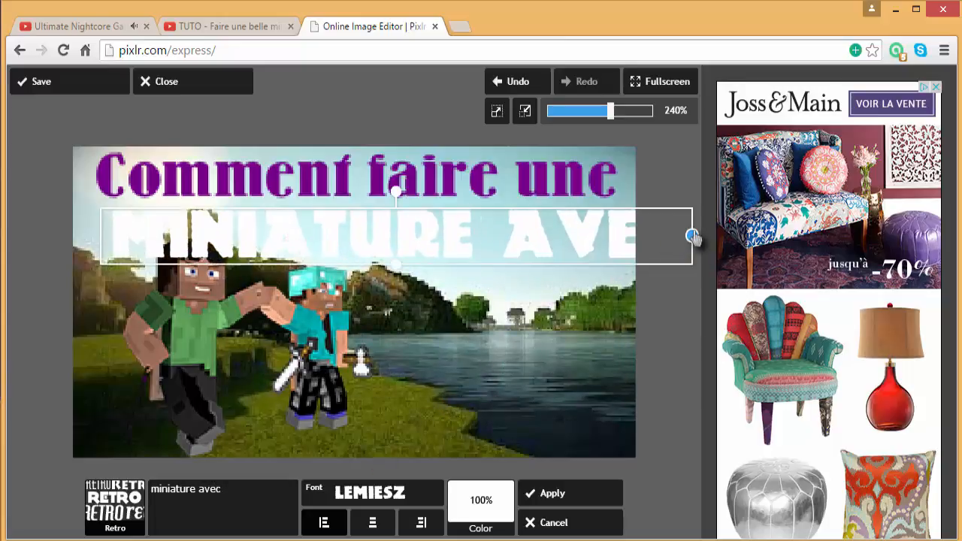
drag(693, 236, 561, 225)
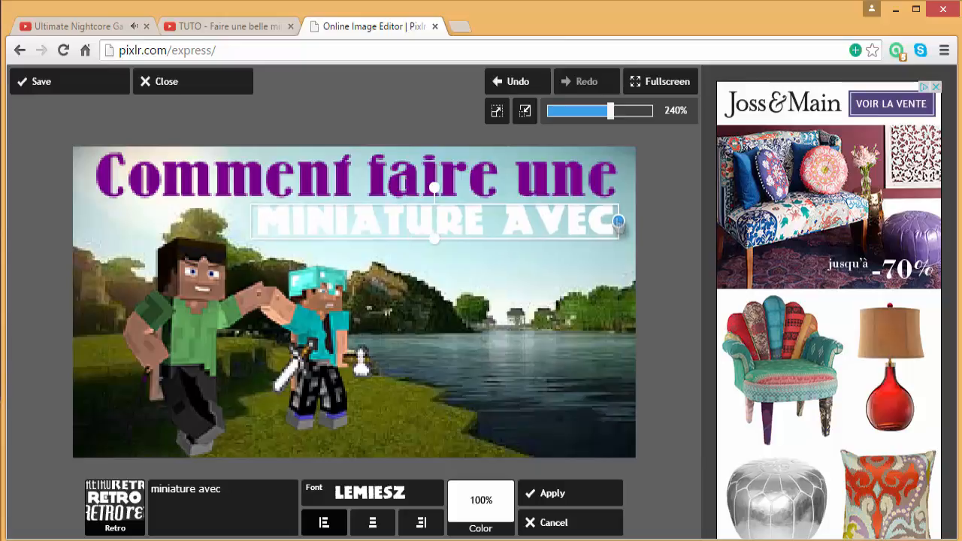
drag(619, 221, 595, 232)
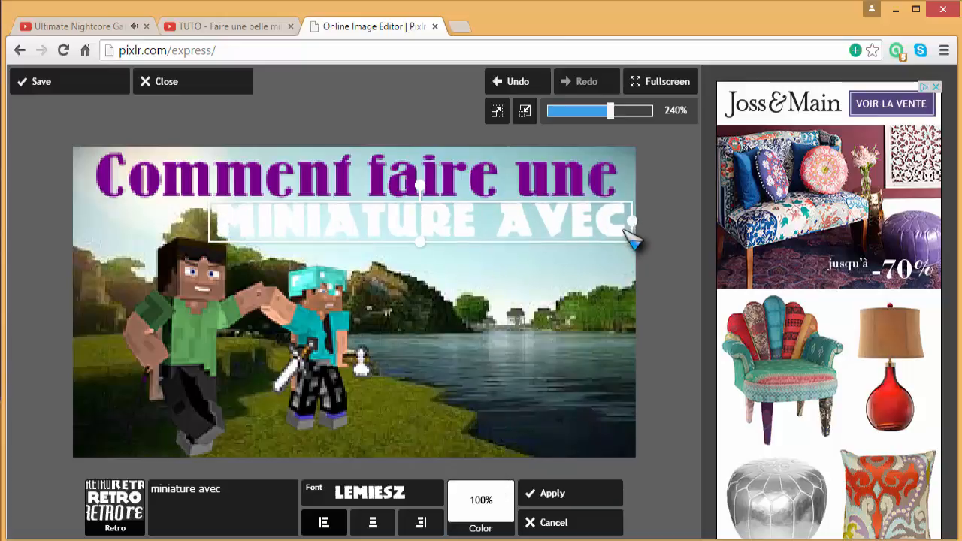
drag(636, 239, 616, 233)
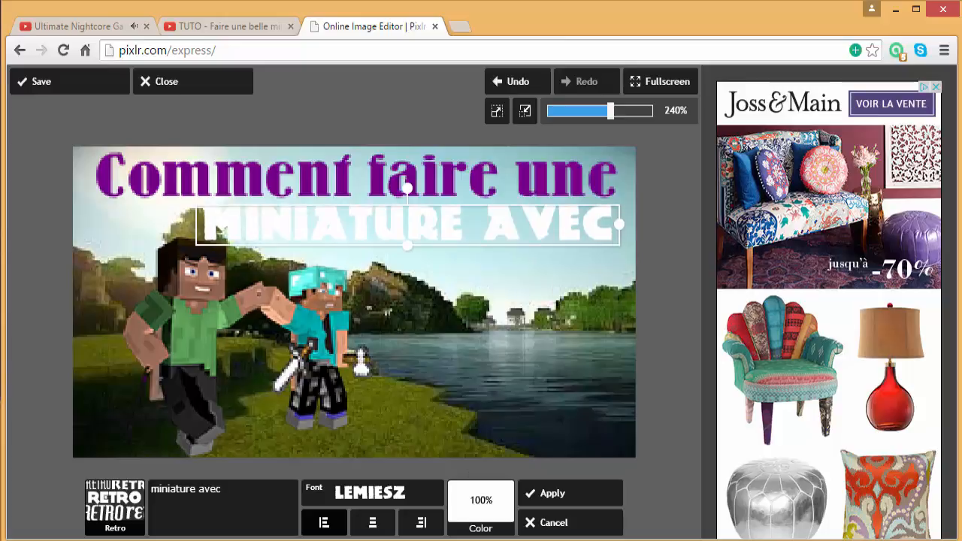
Color the "miniature avec" line bright red and apply it to the image.
click(480, 526)
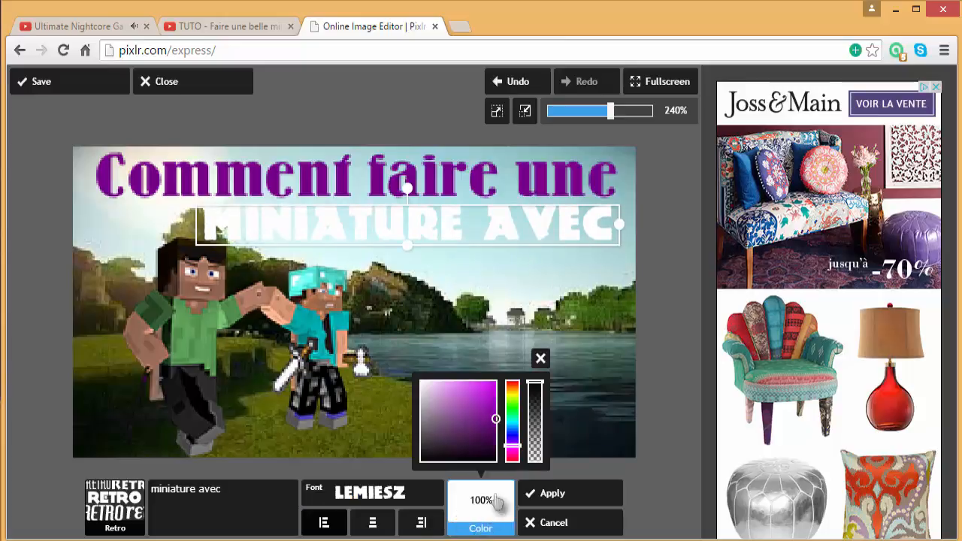
click(516, 382)
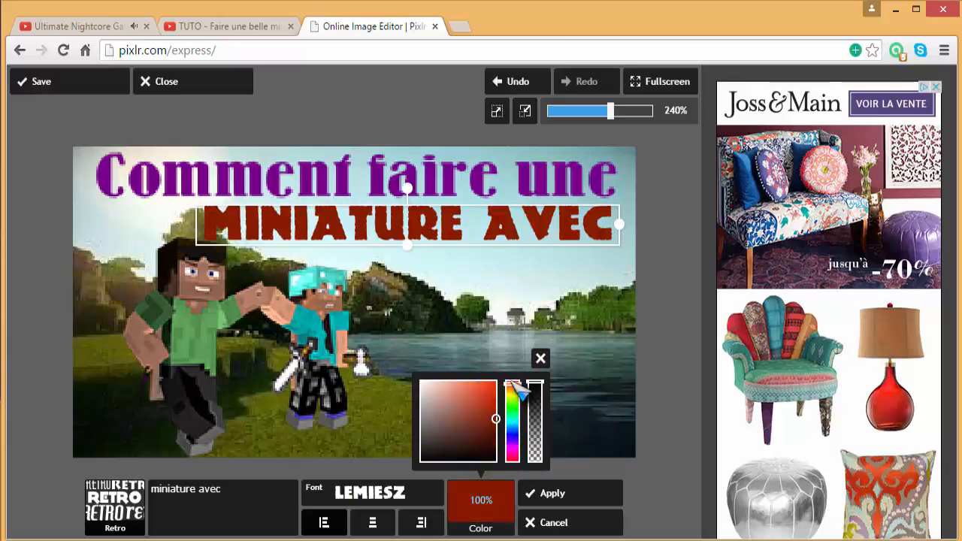
drag(505, 421, 502, 382)
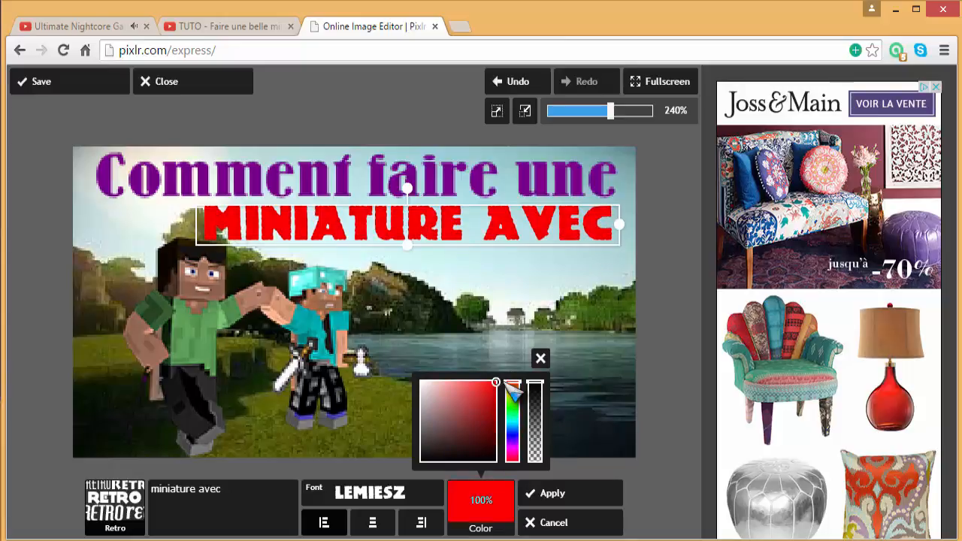
click(544, 494)
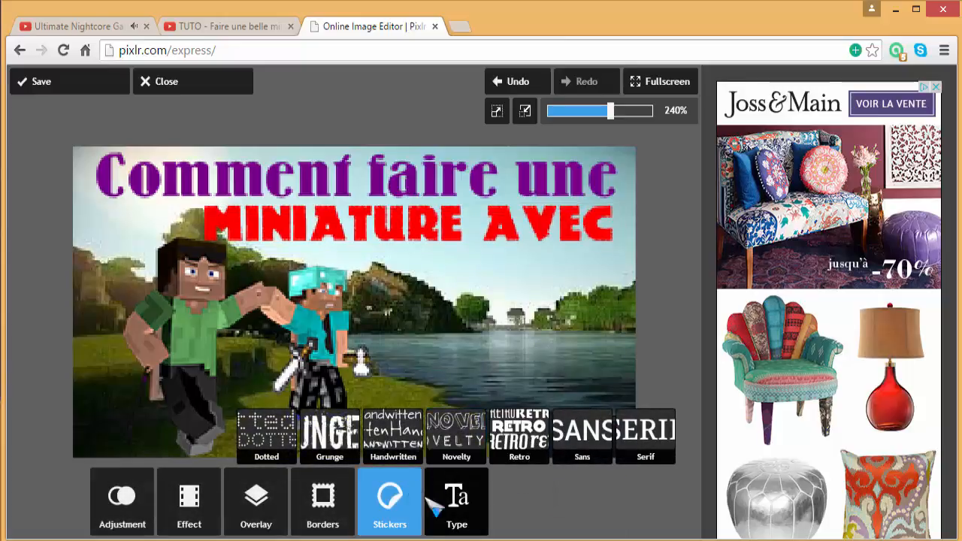
Start a Grunge-style text in the Destroy font and enter "Ps et C4D".
click(342, 432)
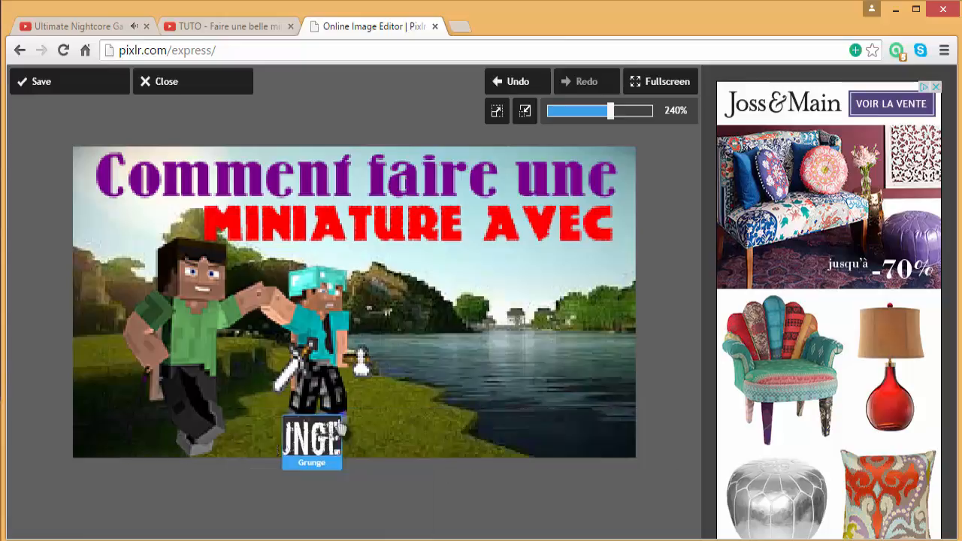
click(373, 493)
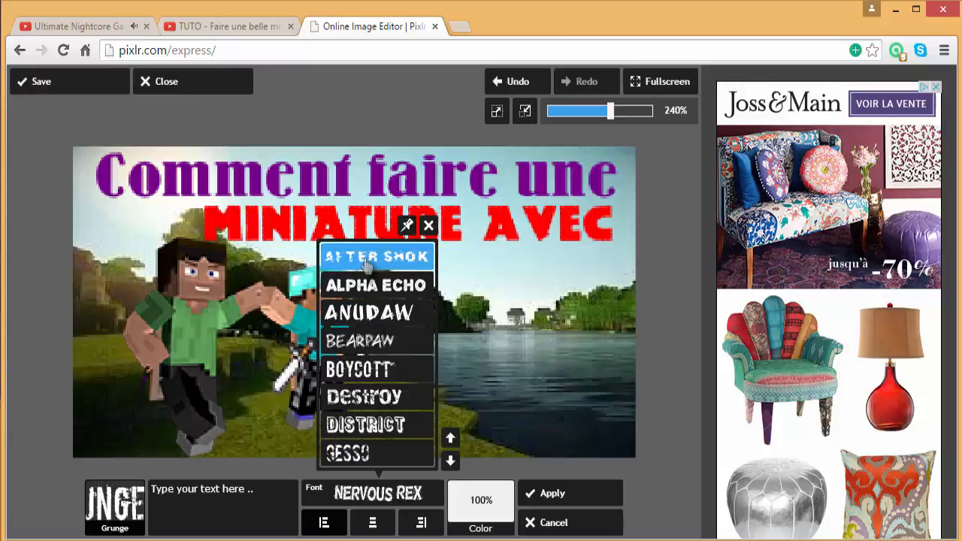
click(376, 396)
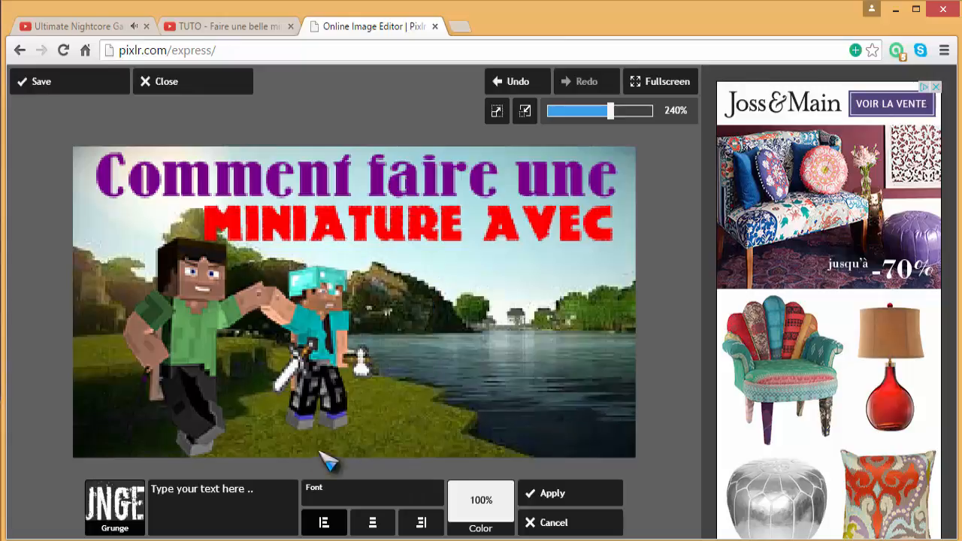
click(264, 511)
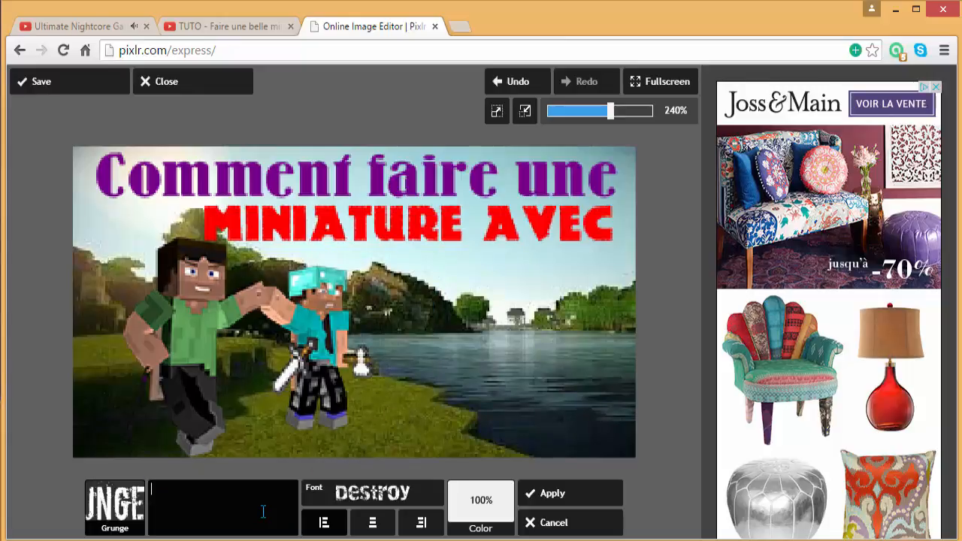
text(P)
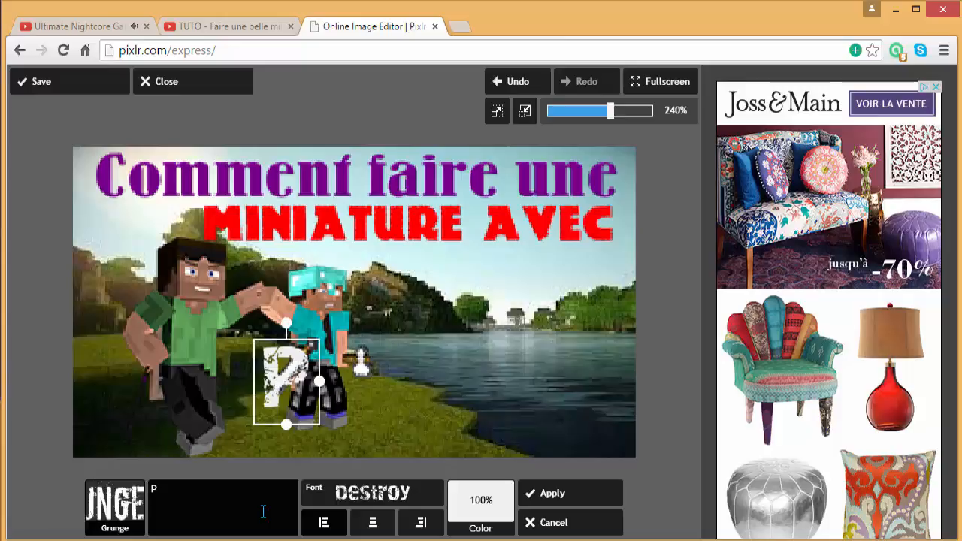
text(s ou)
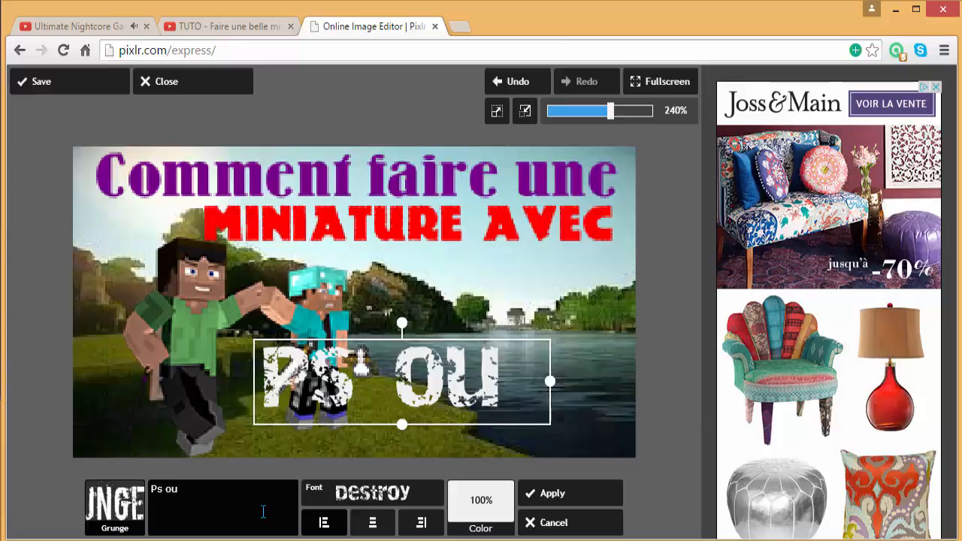
key(BackSpace)
key(BackSpace)
key(BackSpace)
text(et)
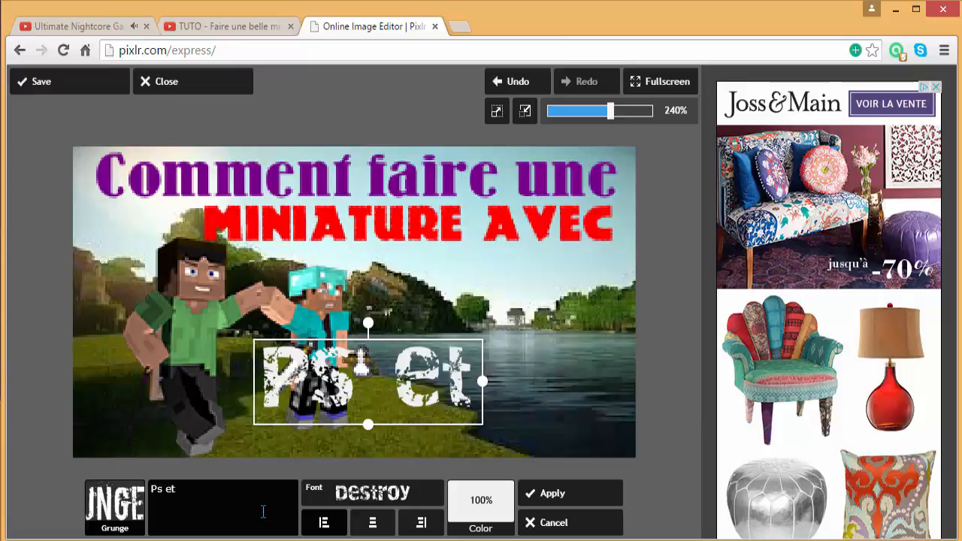
text( C4)
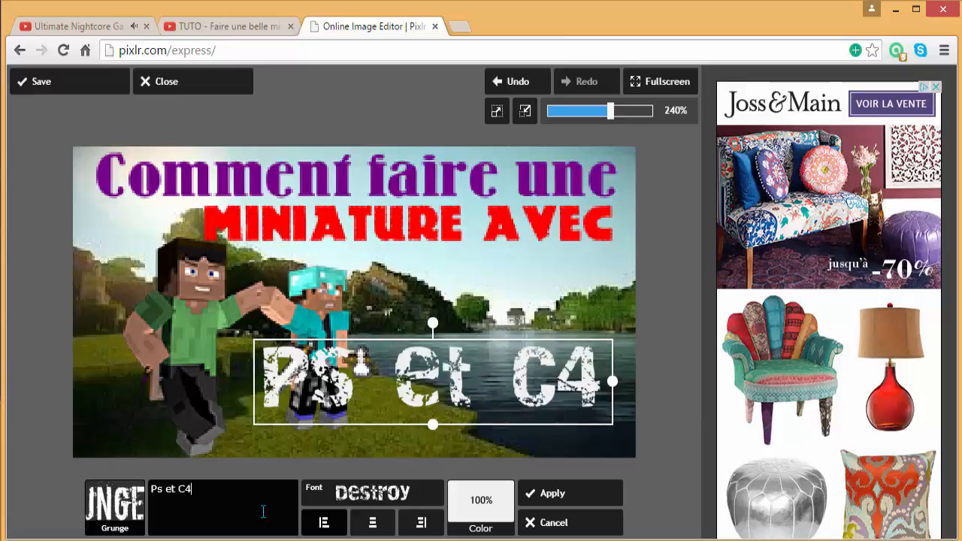
text(D)
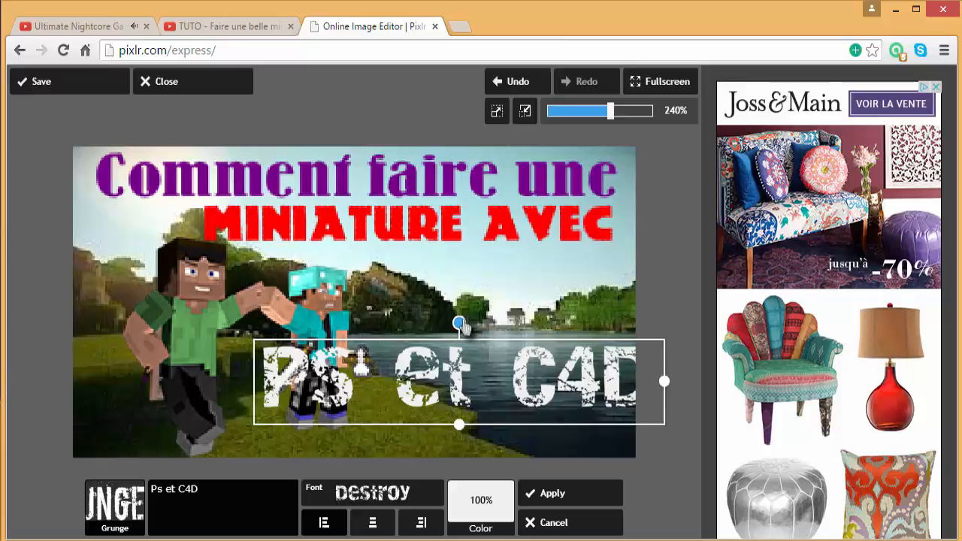
Tilt and resize "Ps et C4D" so it slopes downward across the lake, from beside the second character to the image's lower corner.
drag(458, 323, 568, 443)
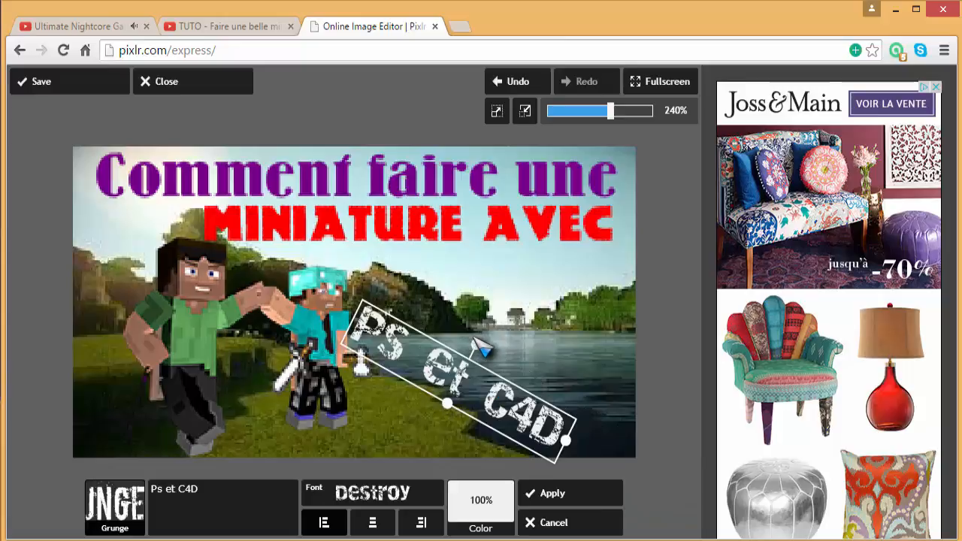
drag(485, 354, 494, 323)
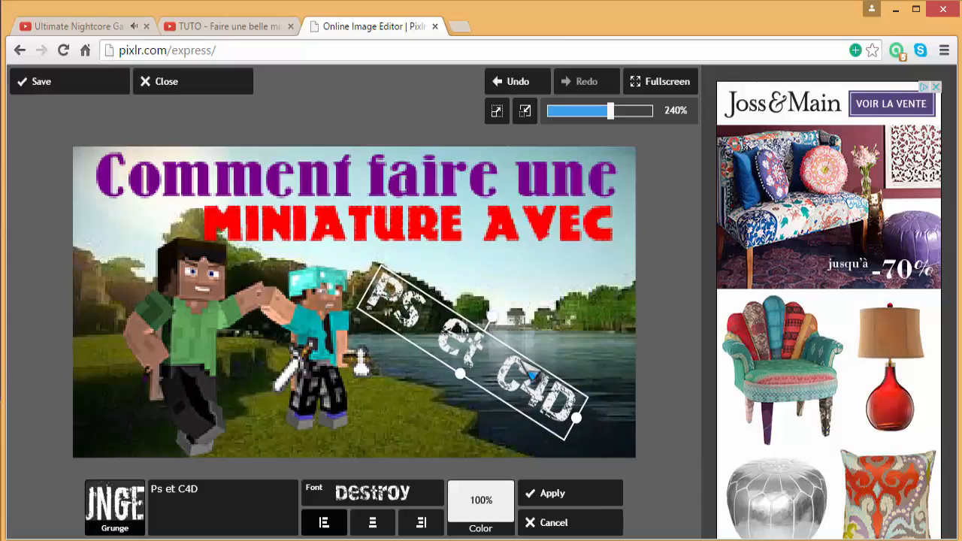
drag(576, 420, 594, 431)
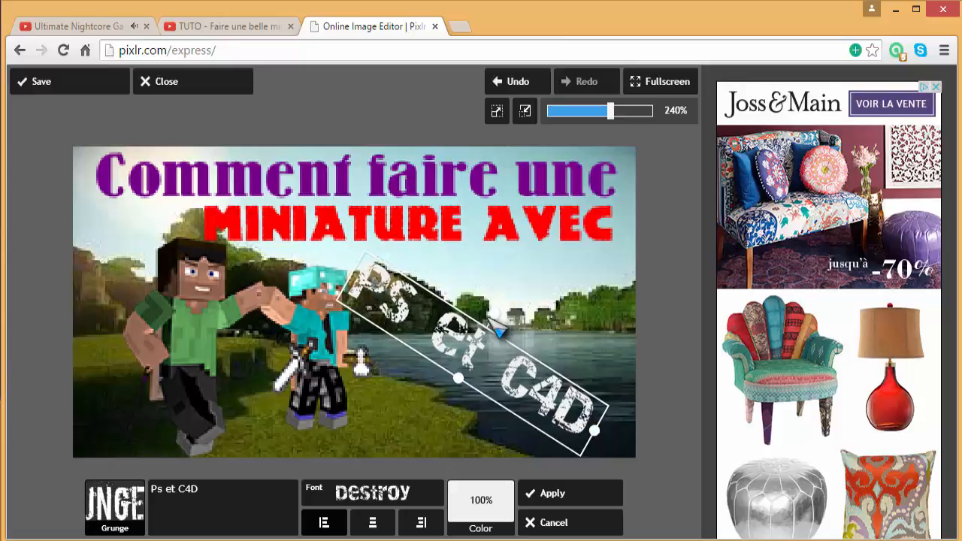
drag(495, 315, 491, 341)
drag(635, 445, 616, 447)
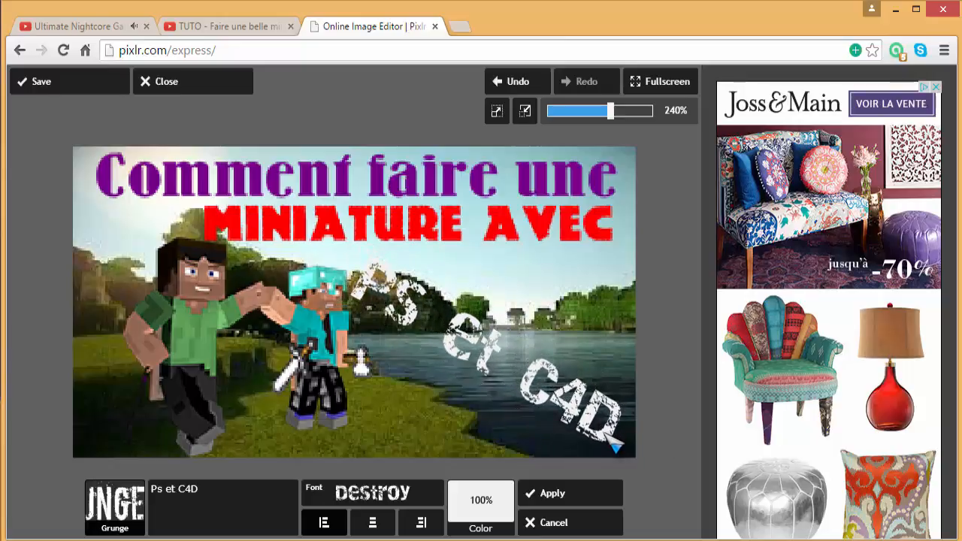
Color the "Ps et C4D" text bright mint green and apply it to the image.
click(479, 511)
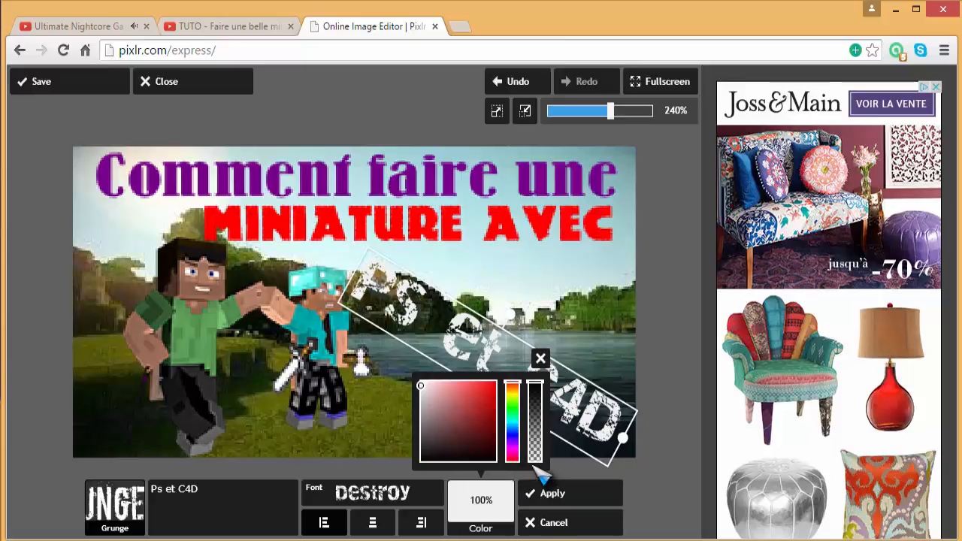
click(514, 387)
click(477, 426)
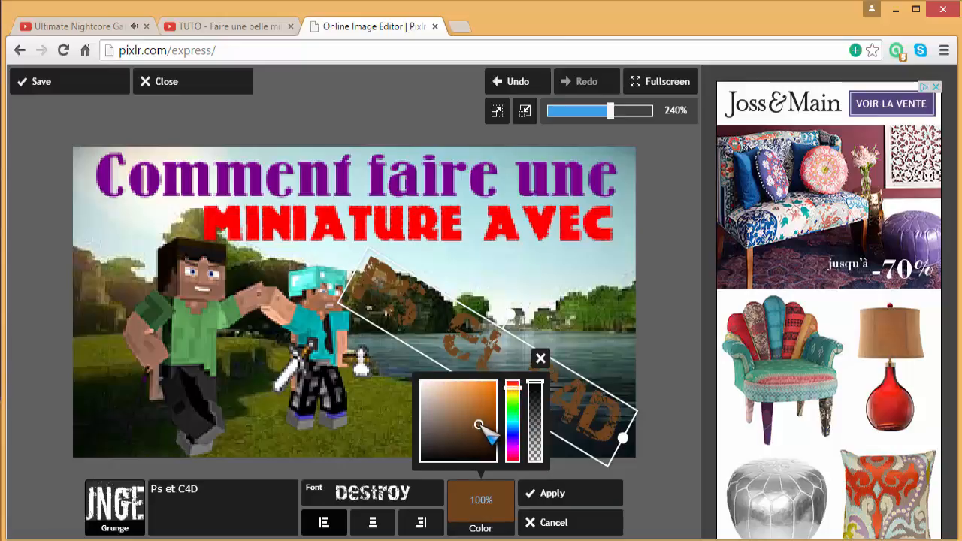
drag(483, 429, 505, 412)
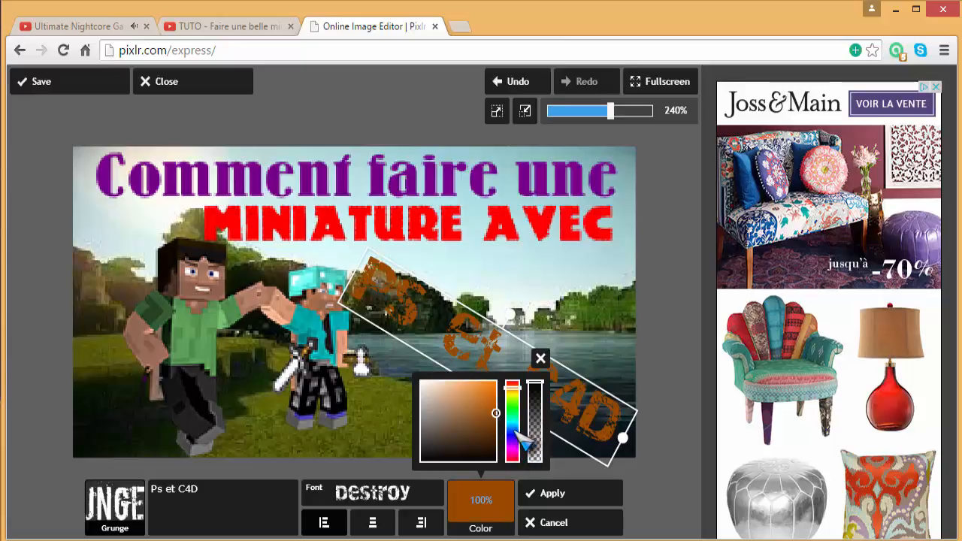
drag(514, 430, 514, 408)
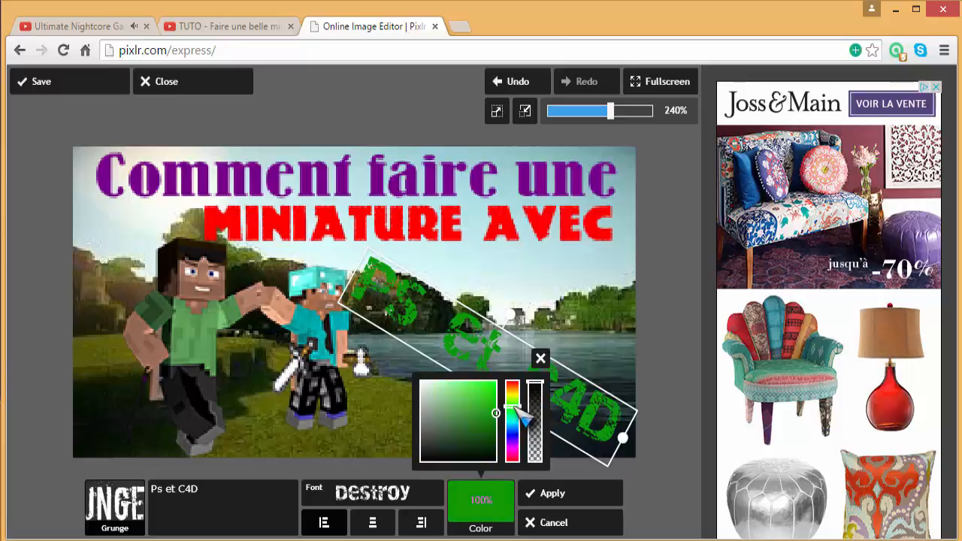
click(428, 428)
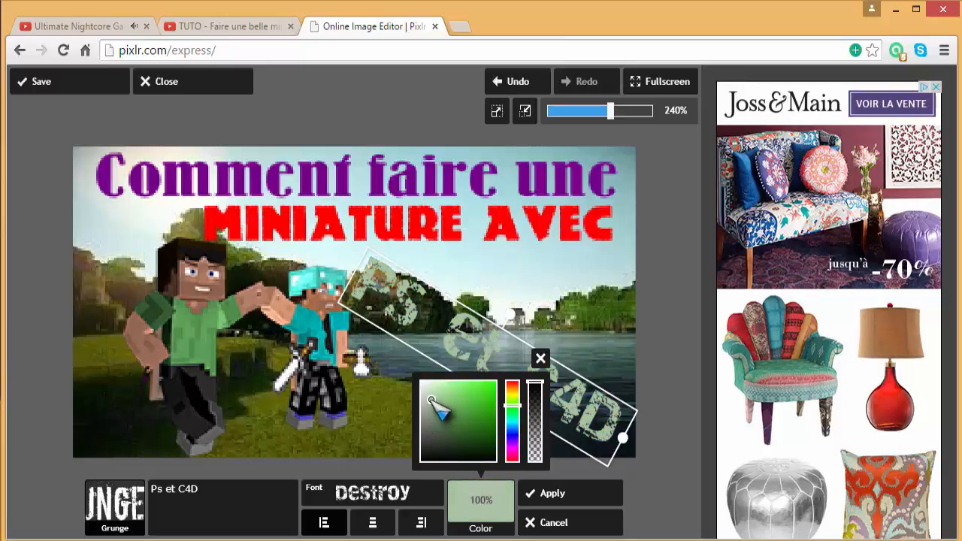
click(470, 403)
drag(488, 409, 526, 376)
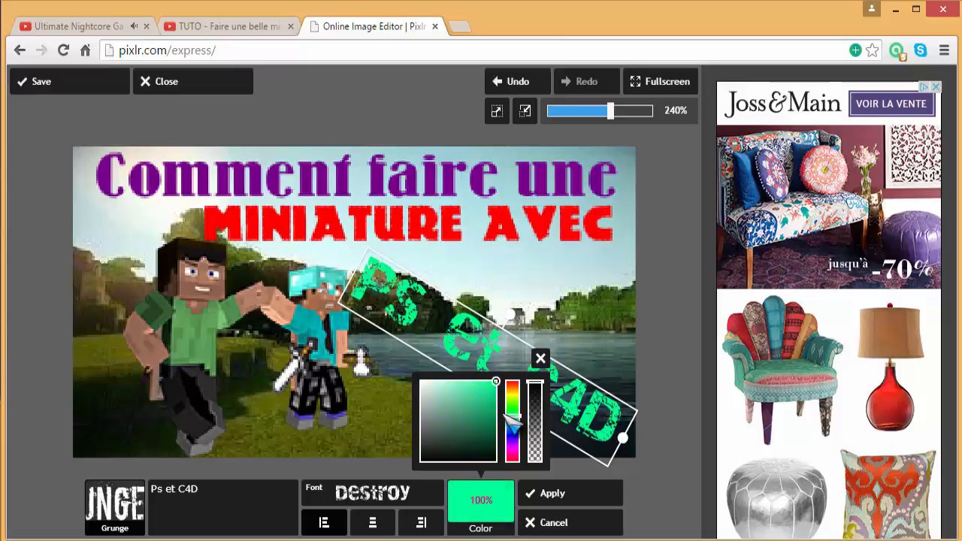
mouse_move(474, 405)
mouse_down()
mouse_move(494, 388)
mouse_move(488, 375)
mouse_up()
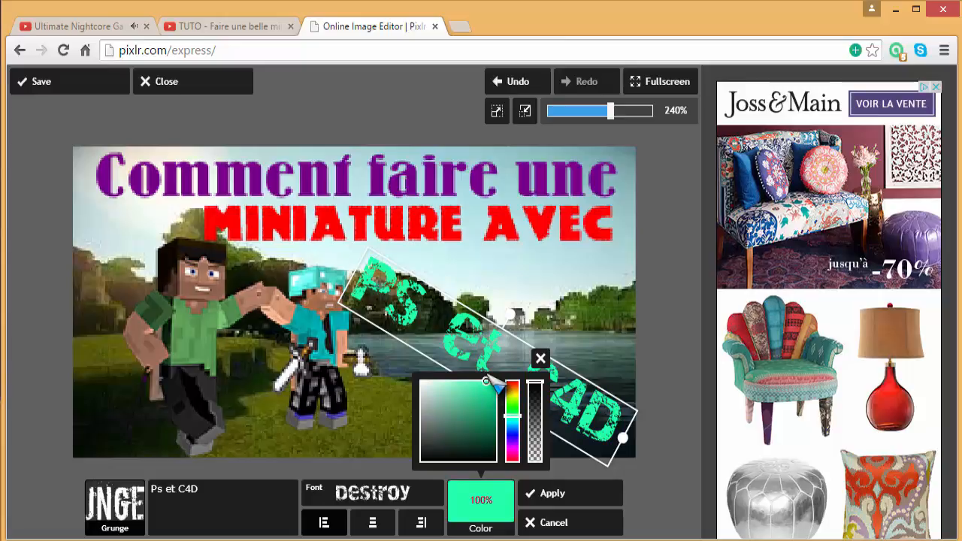
click(562, 498)
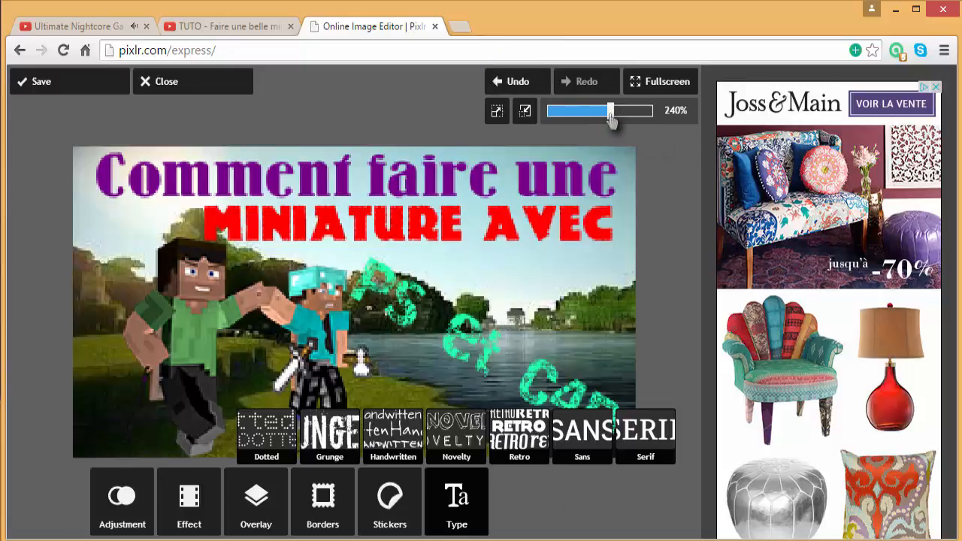
drag(610, 120, 600, 118)
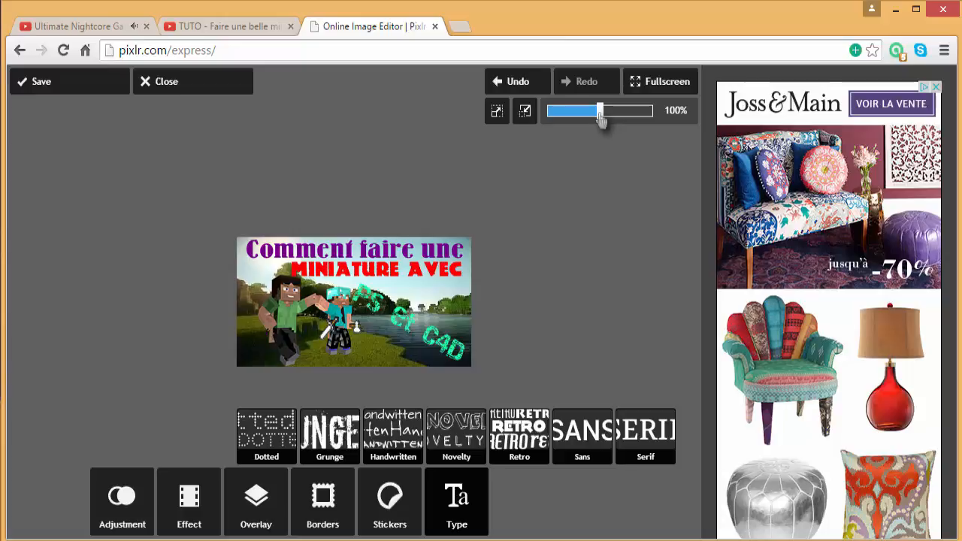
drag(601, 120, 611, 120)
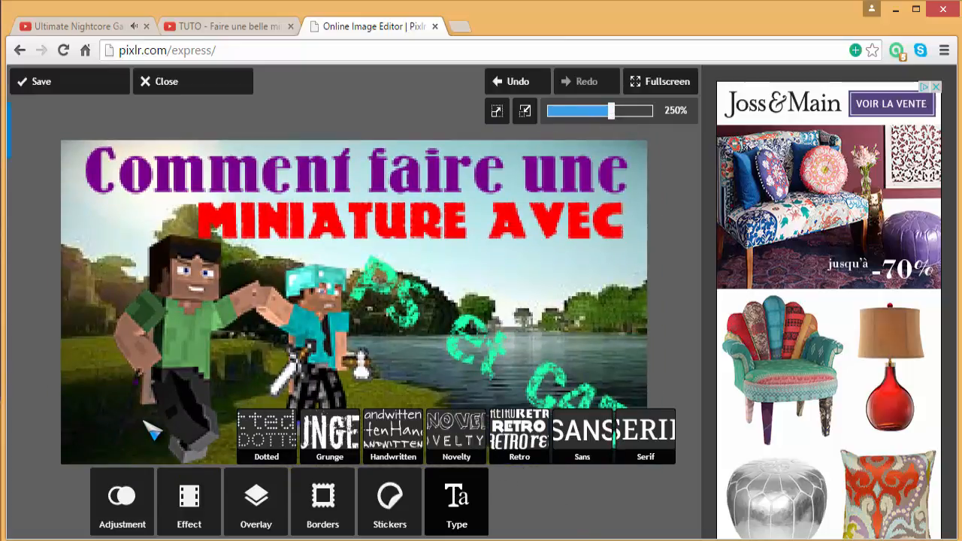
click(455, 519)
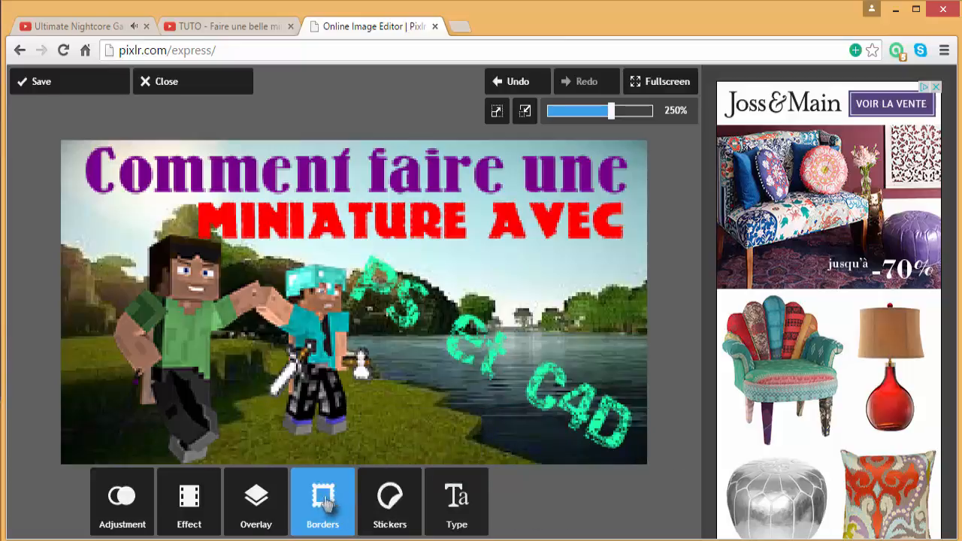
click(207, 500)
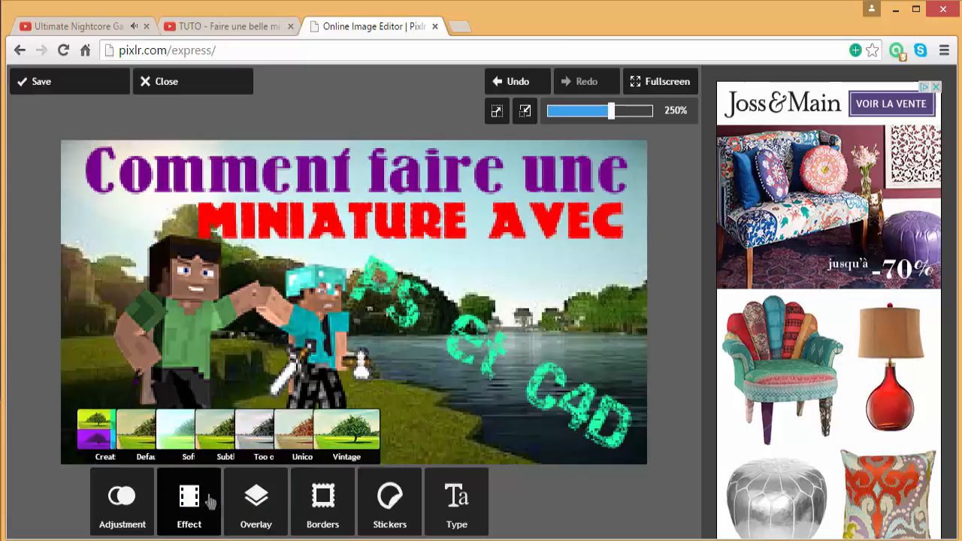
Try the Deepbluesea overlay from the Colourlovers set with its amount lowered to 18.
click(275, 499)
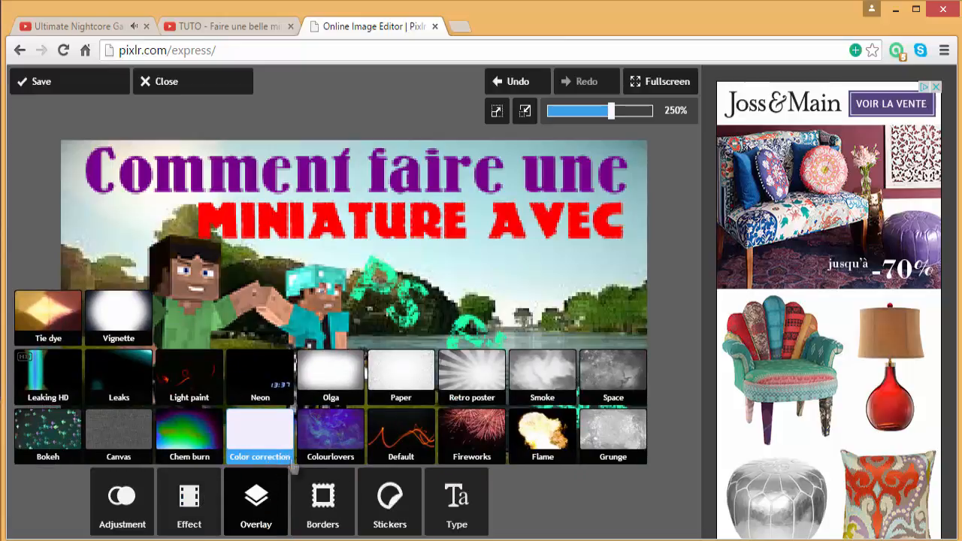
click(334, 451)
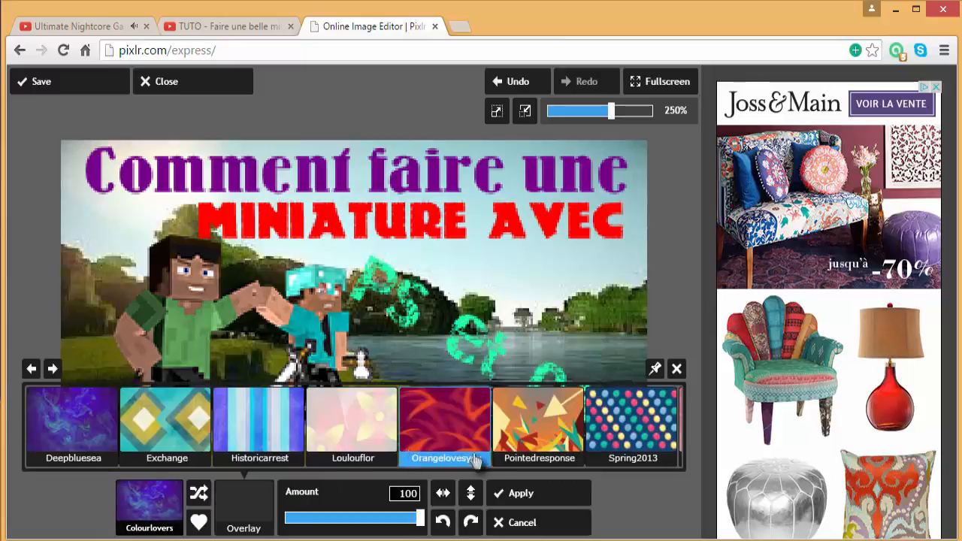
click(73, 425)
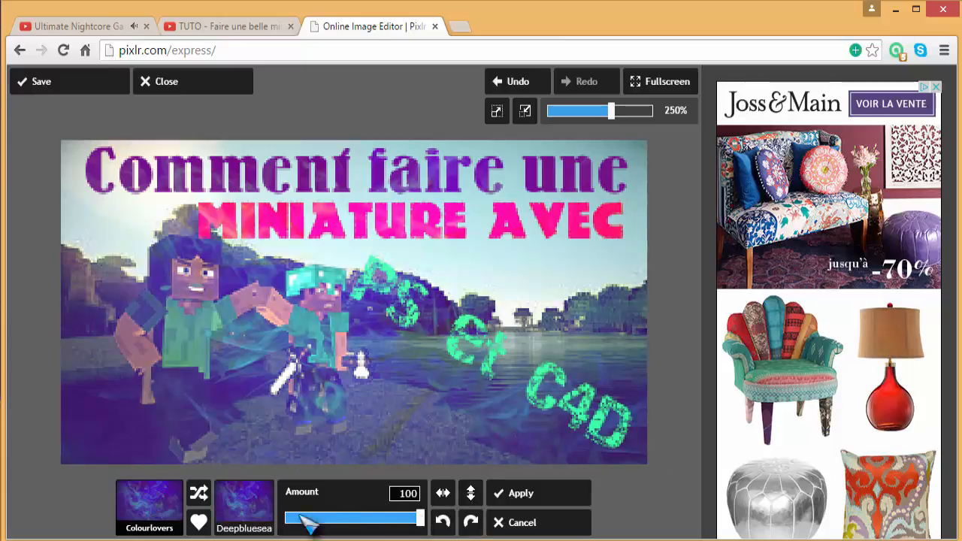
drag(421, 525, 310, 526)
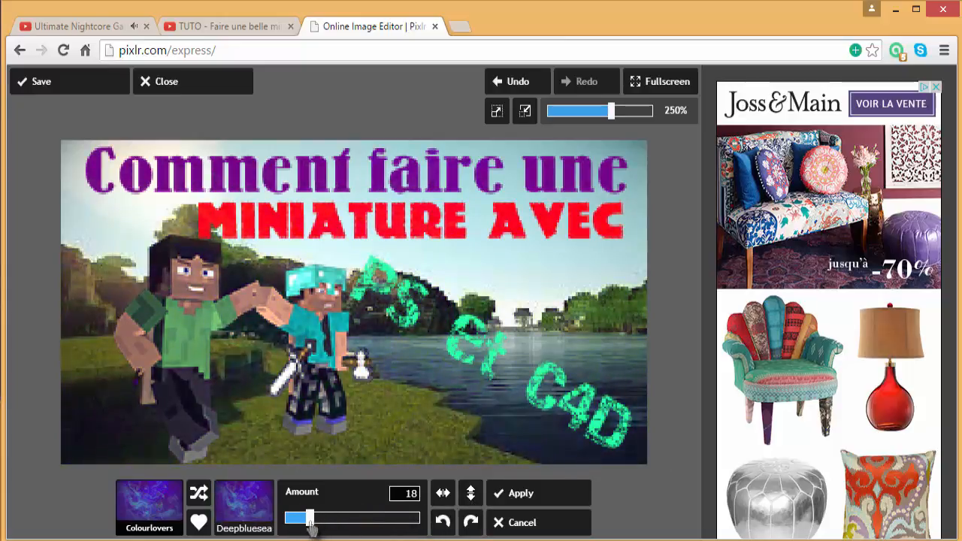
Switch the Colourlovers overlay to Zebra, set its amount to 100, and apply it to the image.
click(244, 512)
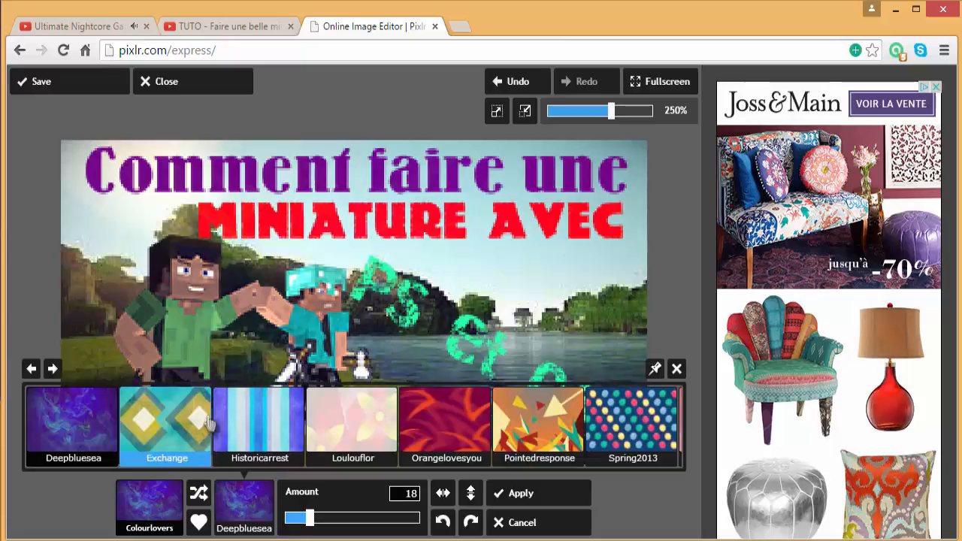
click(52, 369)
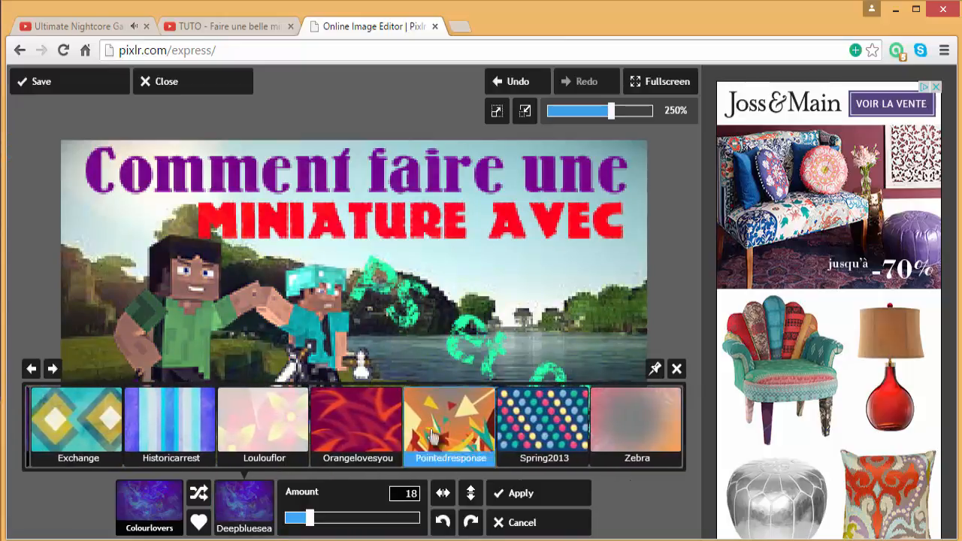
click(653, 428)
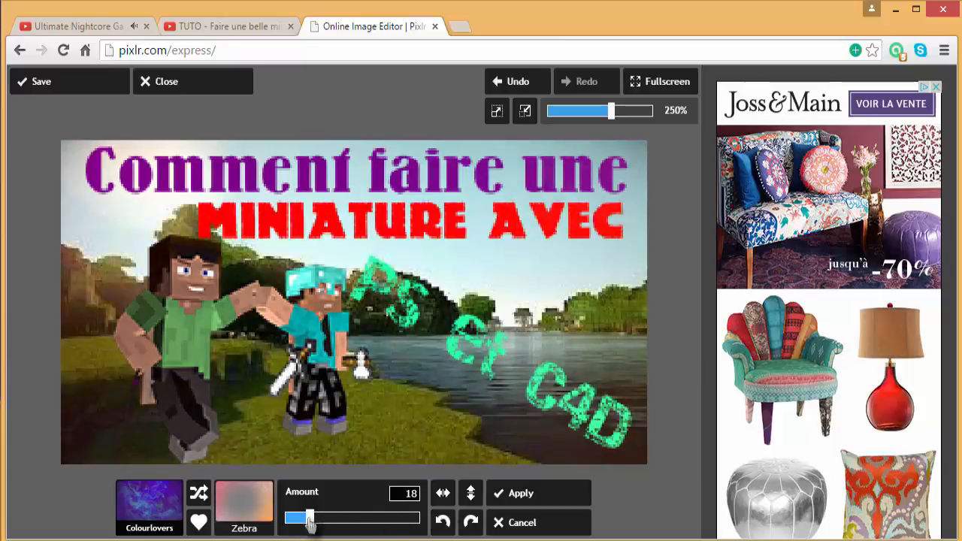
drag(310, 524, 392, 517)
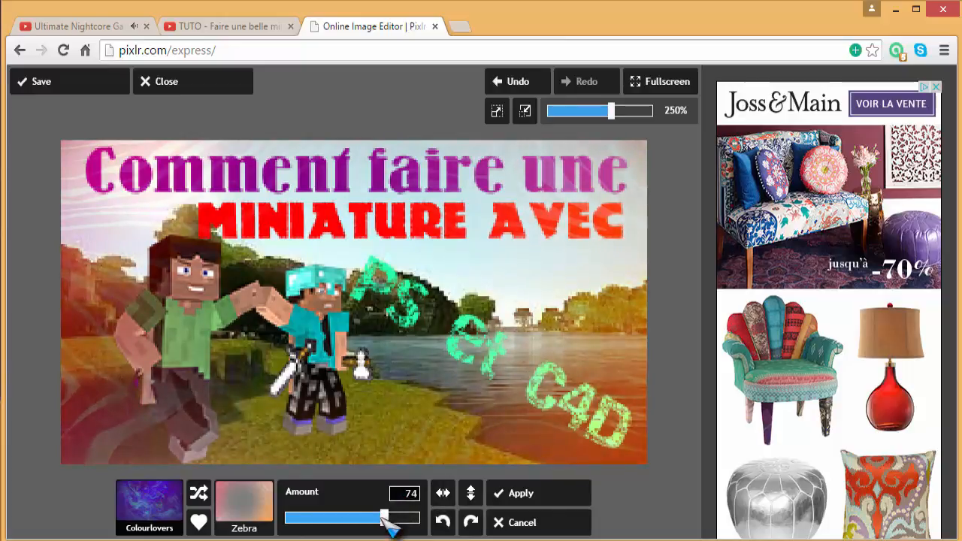
drag(384, 518, 429, 524)
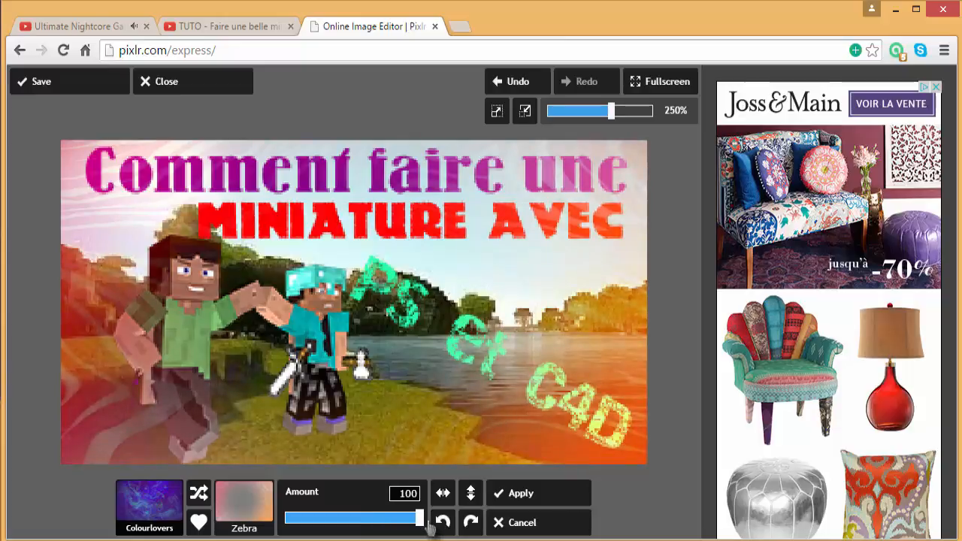
click(526, 496)
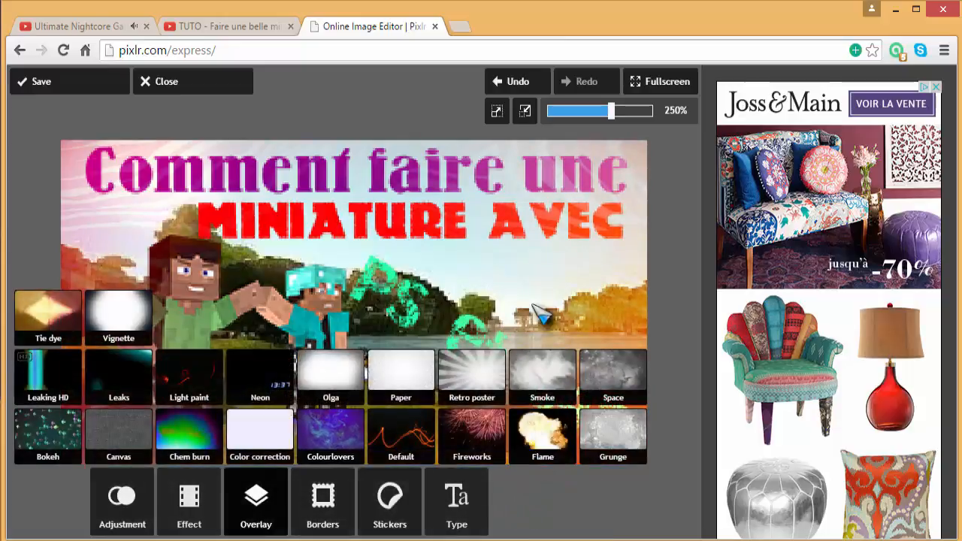
mouse_move(612, 115)
mouse_down()
mouse_move(597, 117)
mouse_move(610, 116)
mouse_up()
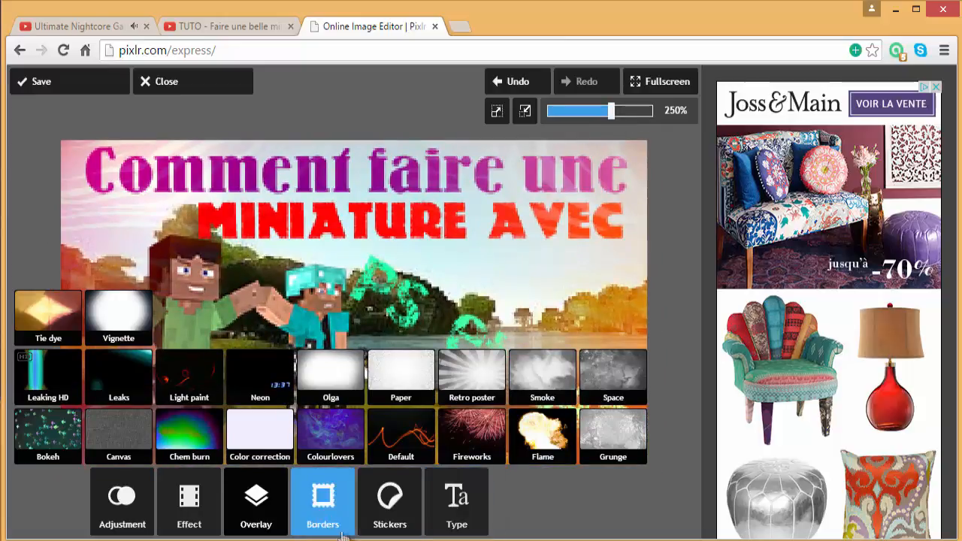
click(124, 504)
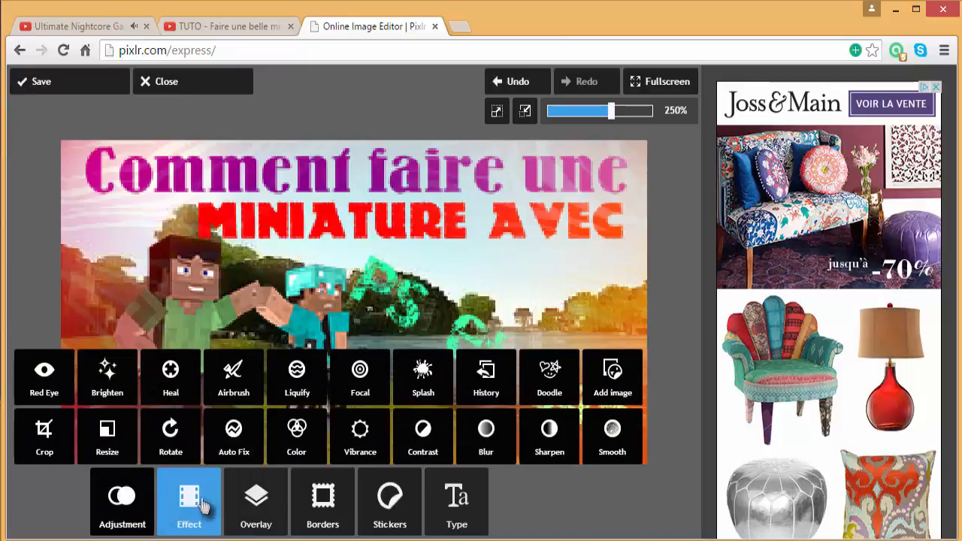
click(482, 496)
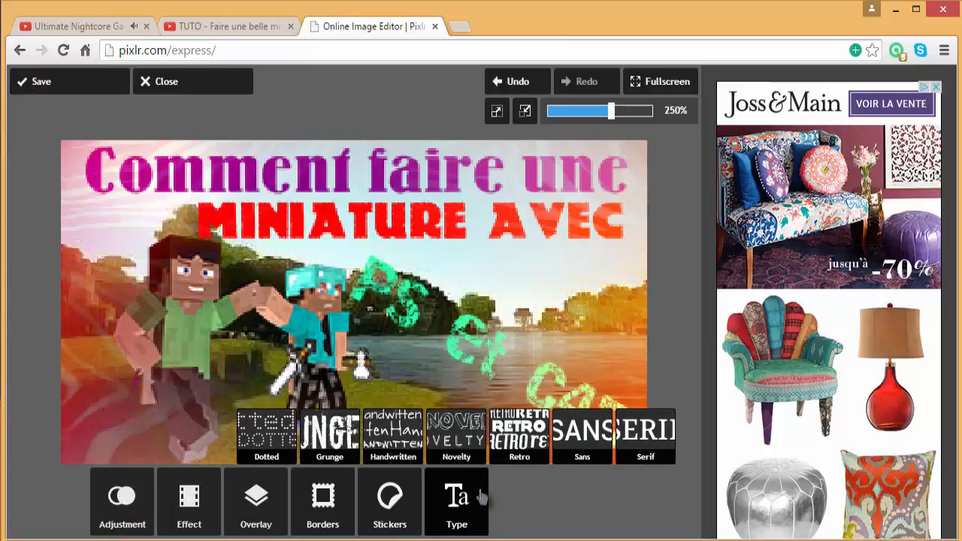
Look through the Rounded corner border set and leave it without choosing a border.
click(343, 503)
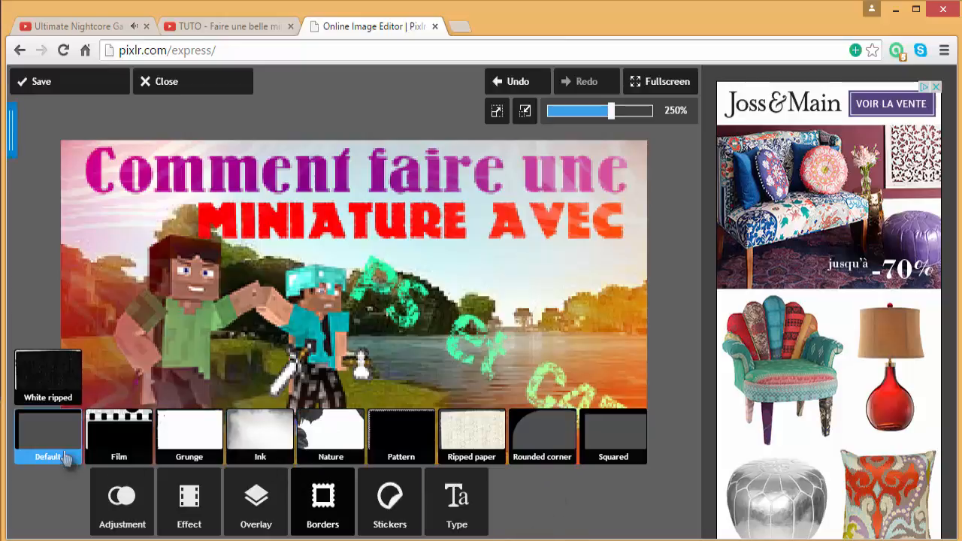
click(534, 437)
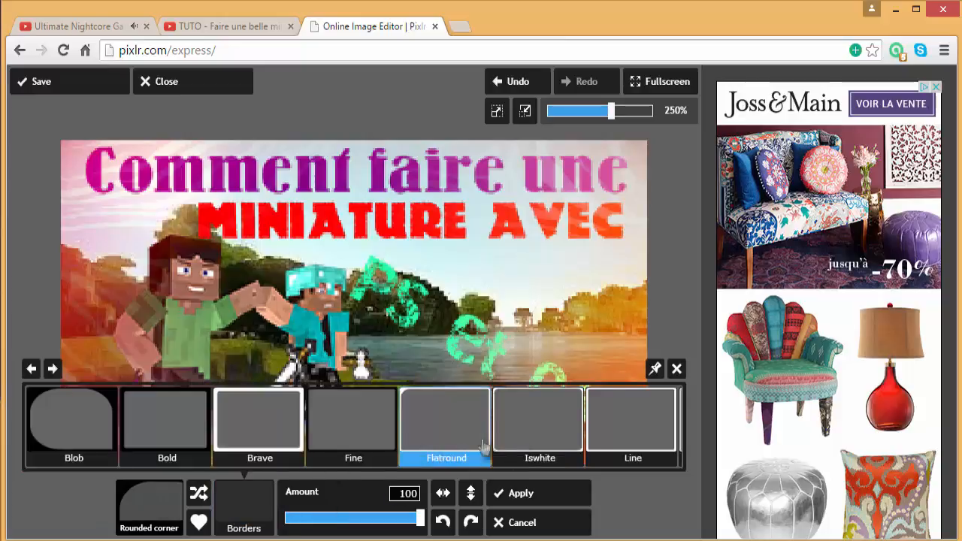
click(52, 369)
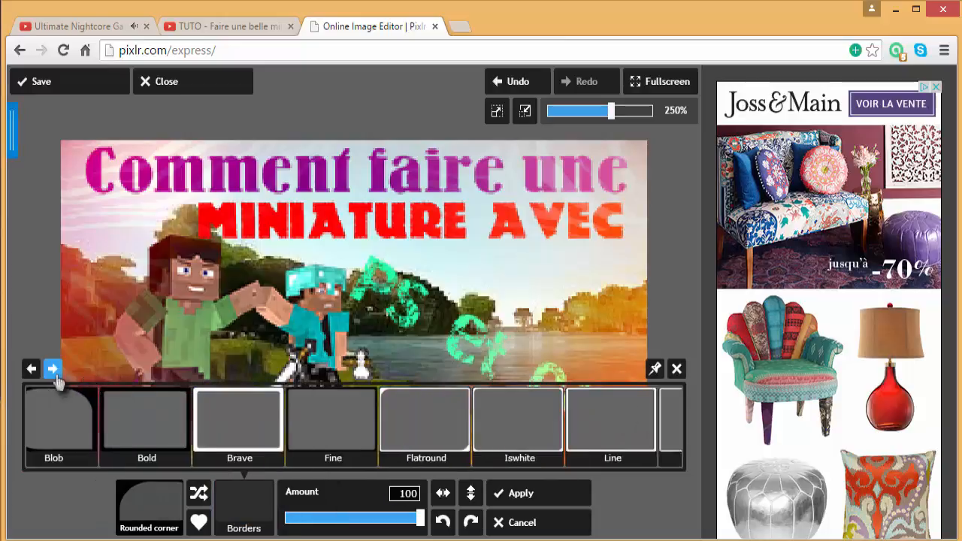
click(55, 374)
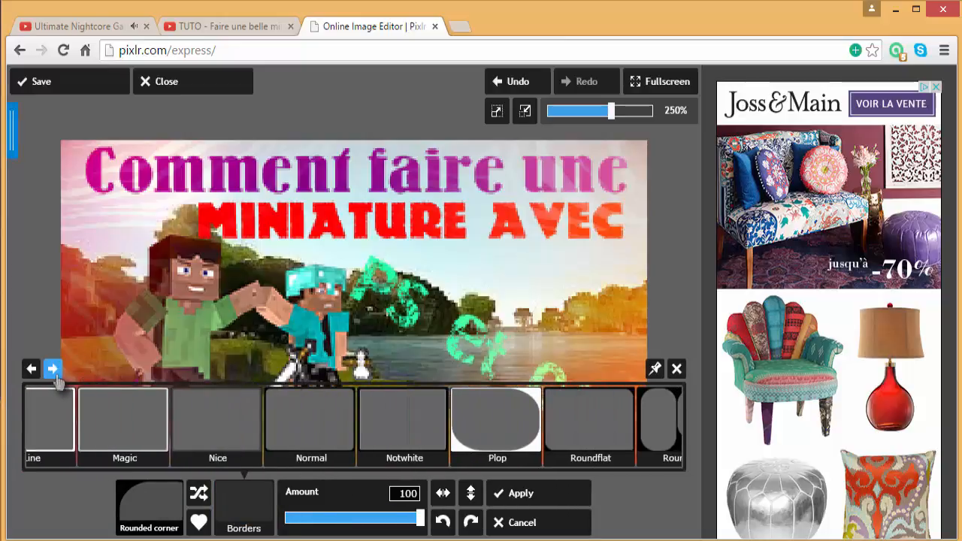
click(54, 374)
click(55, 373)
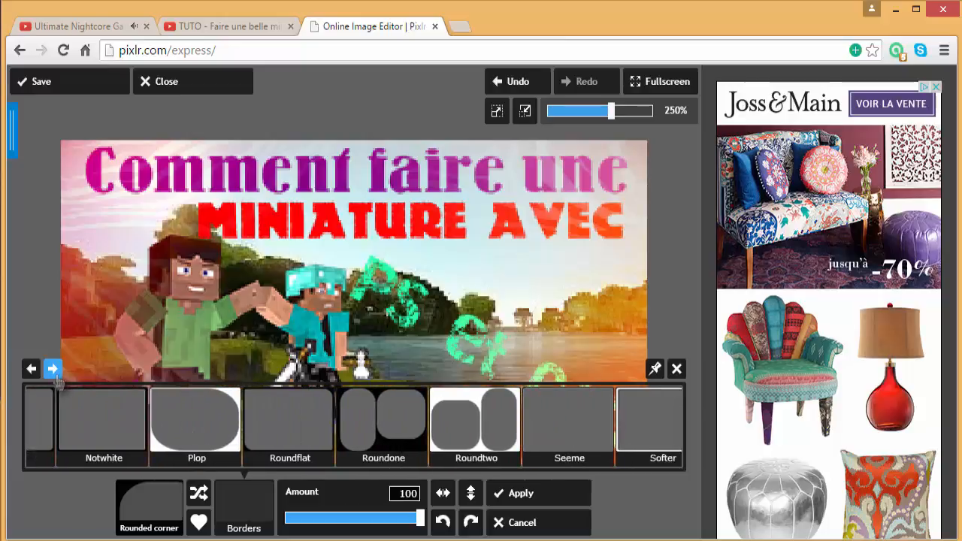
click(53, 370)
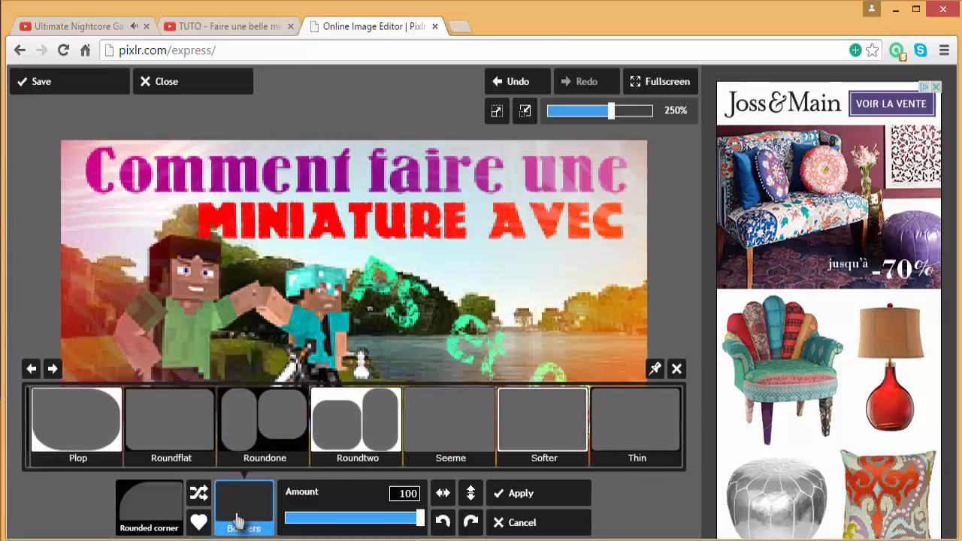
click(238, 519)
click(238, 519)
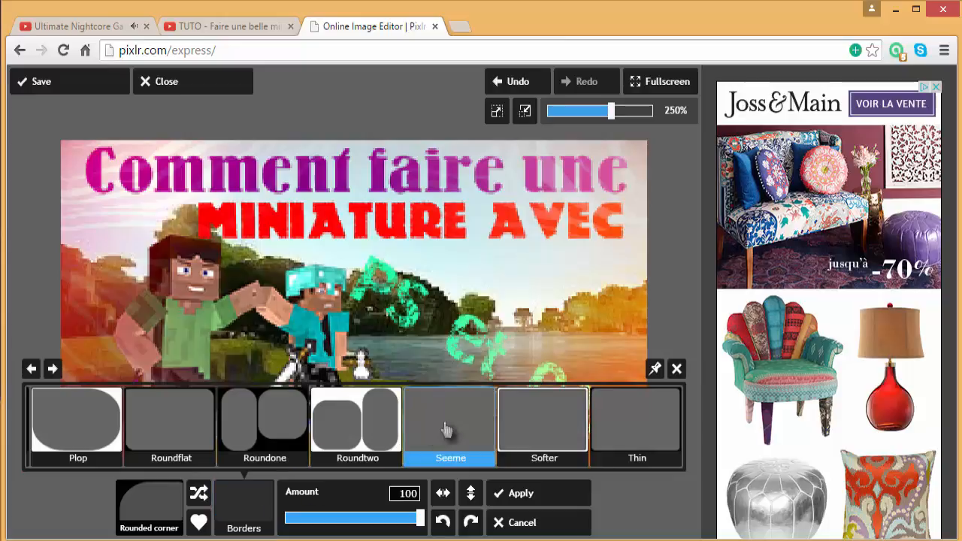
click(517, 522)
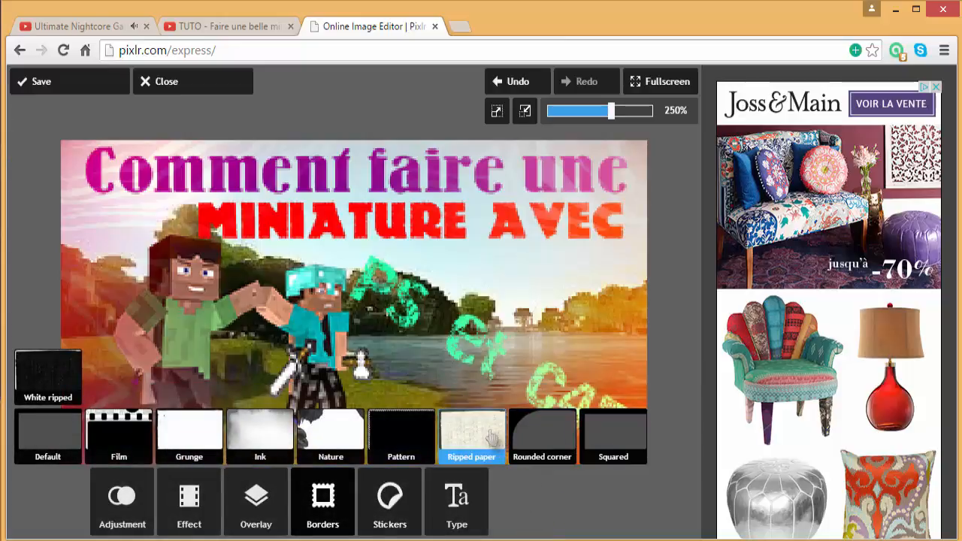
Try the Fem border from the Ripped paper set with its amount lowered to 42.
click(493, 440)
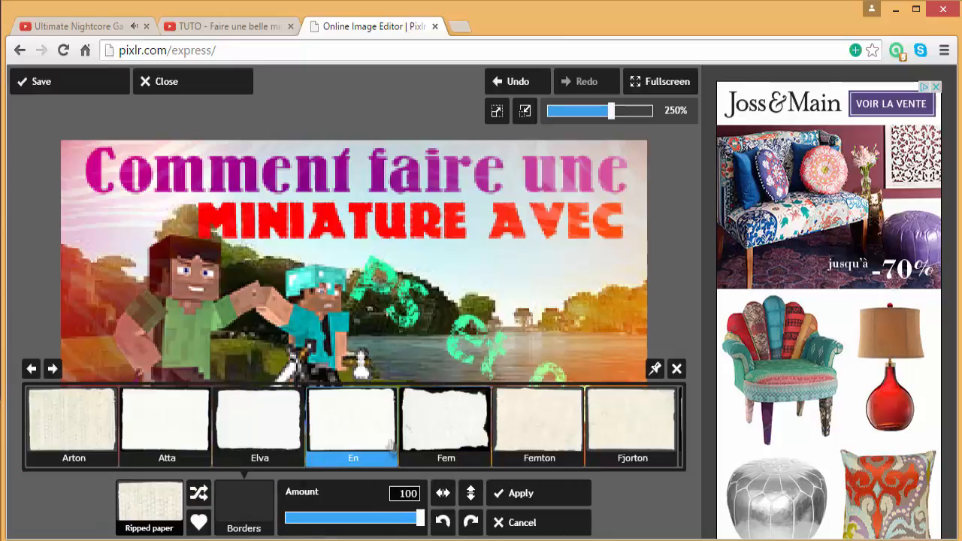
click(454, 438)
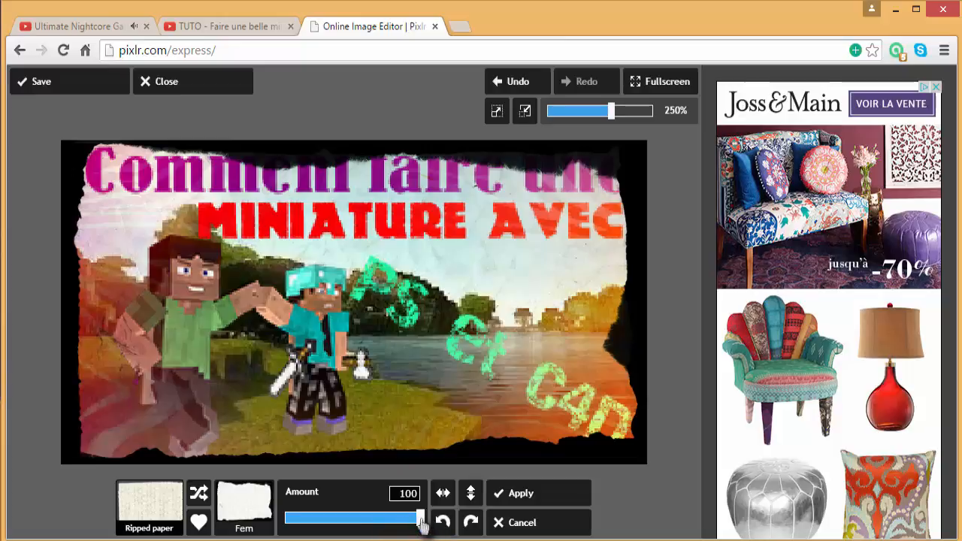
drag(421, 525, 346, 524)
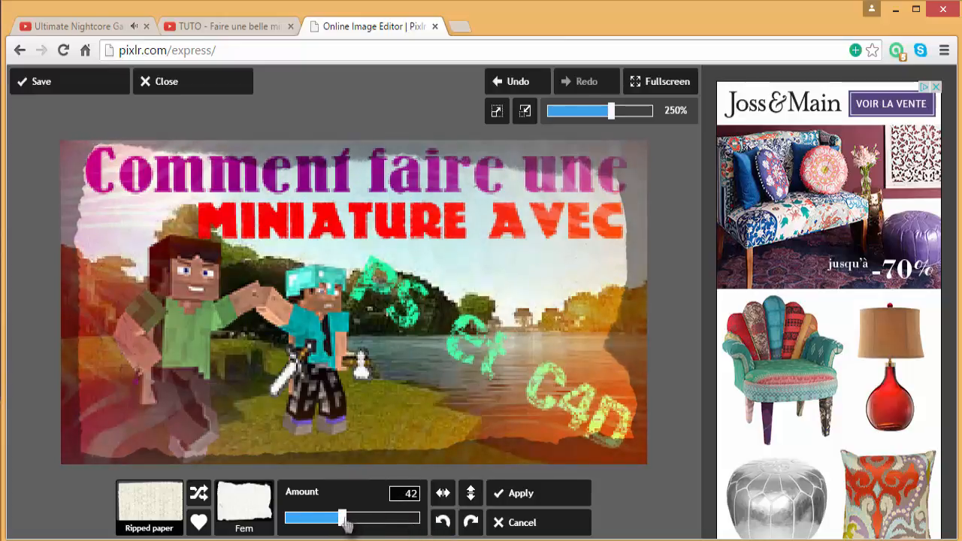
Try the En, Atta and Arton borders of the Ripped paper set one after another.
click(243, 502)
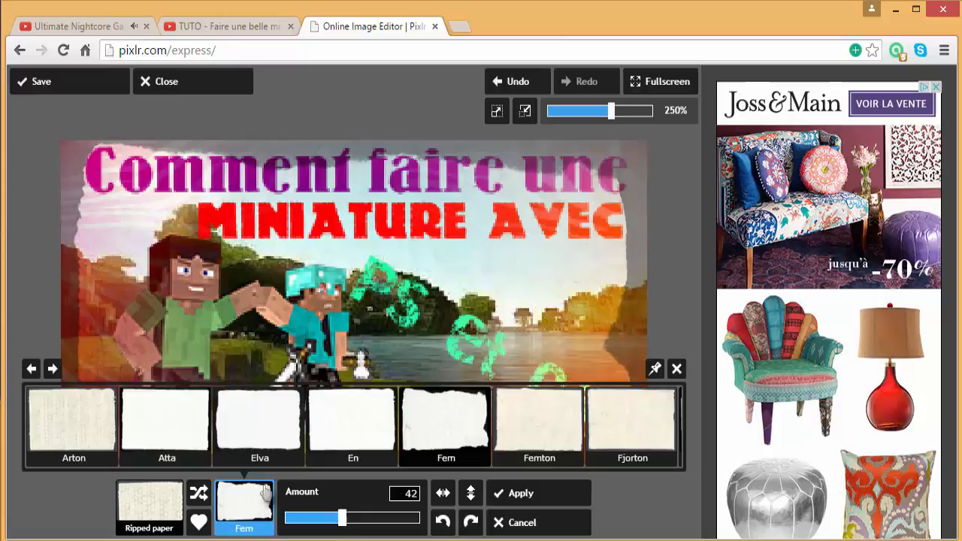
click(361, 433)
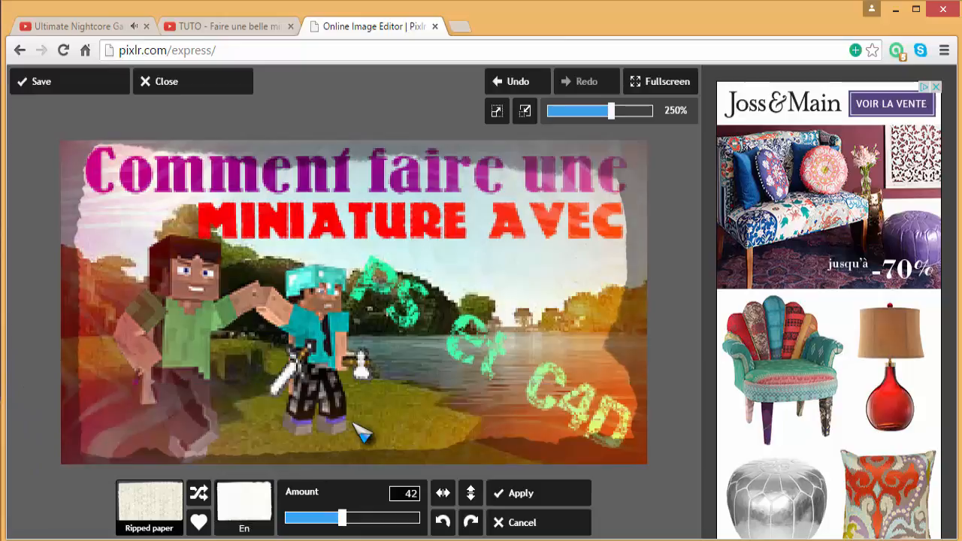
click(242, 510)
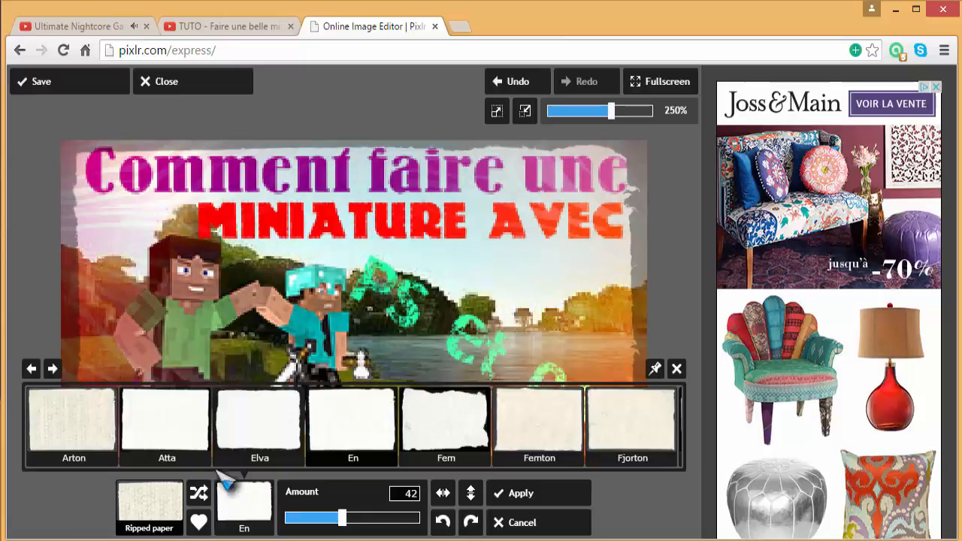
click(177, 454)
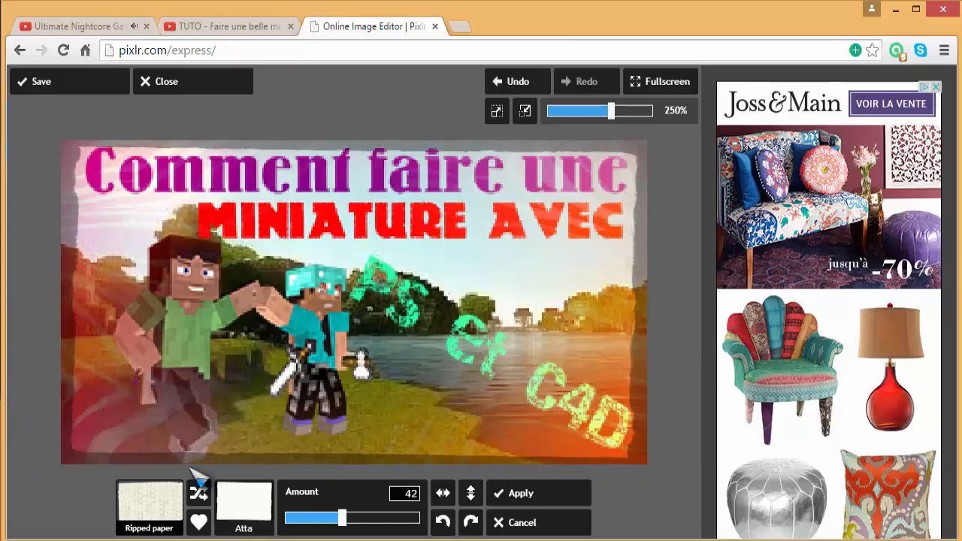
click(242, 510)
click(82, 443)
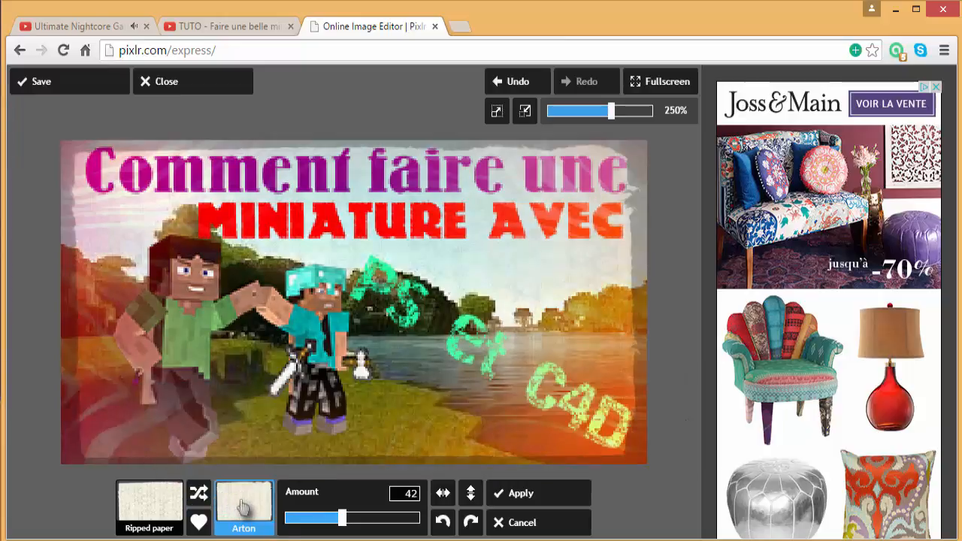
Choose the Femton ripped paper border, raise its amount to 90, and apply it to the image.
click(242, 510)
click(560, 438)
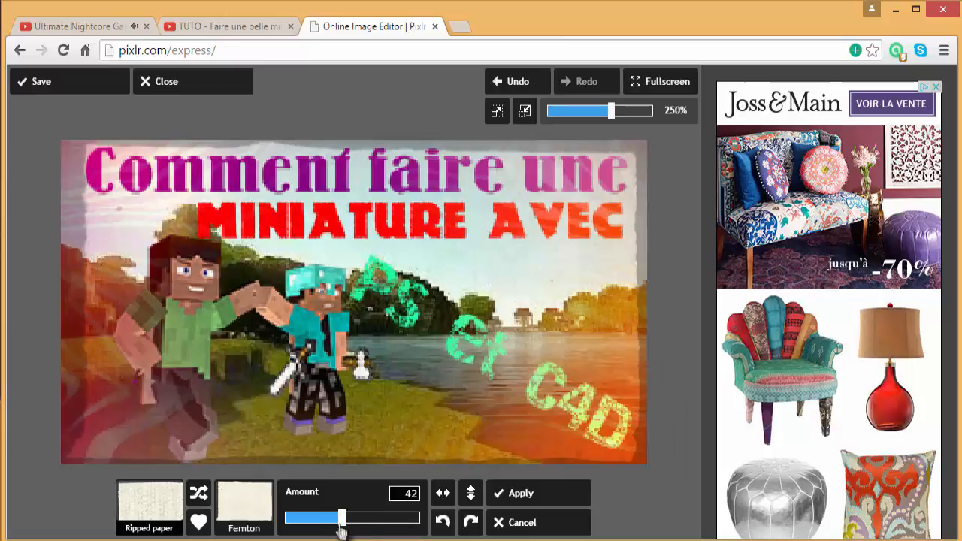
drag(352, 530, 445, 525)
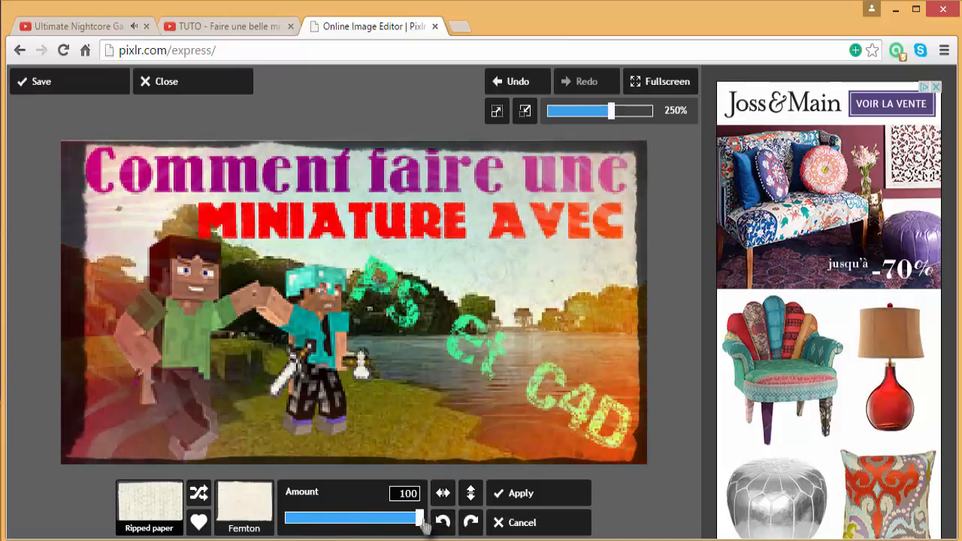
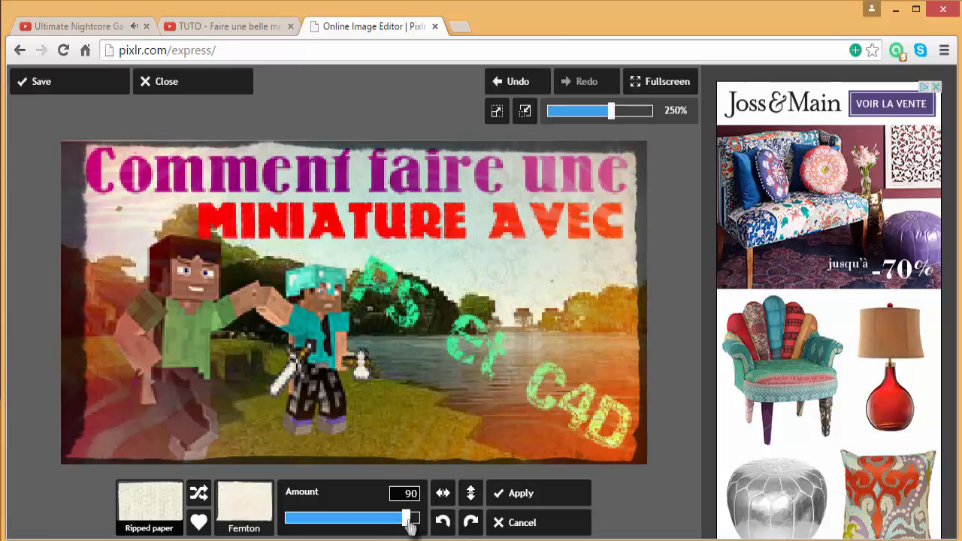
click(526, 494)
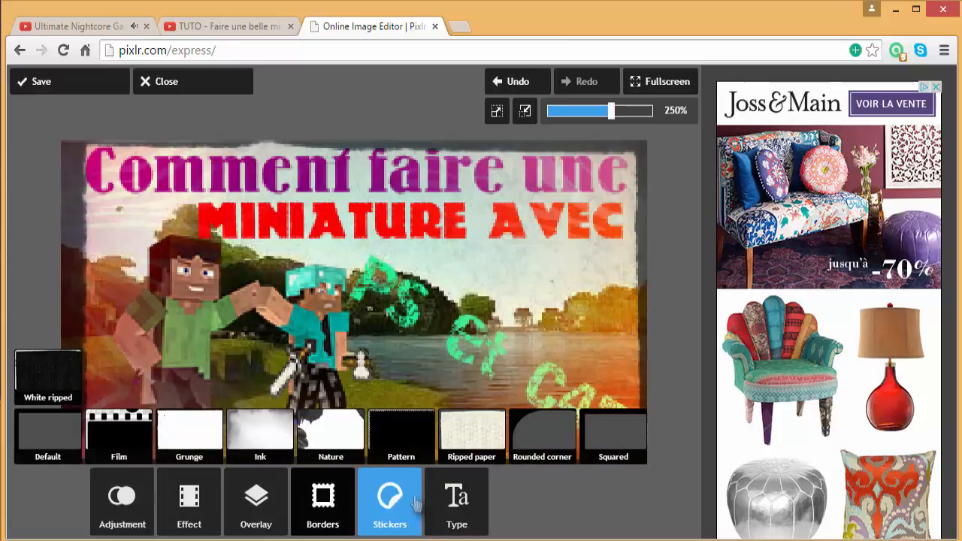
Add the Wizardry flame from the Effects stickers and shrink it to fit over the second character.
click(181, 503)
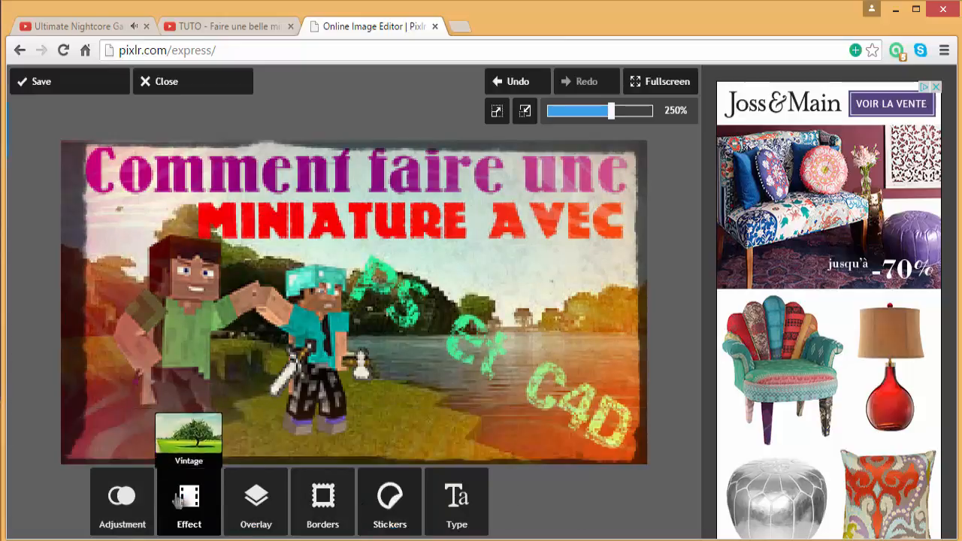
click(391, 500)
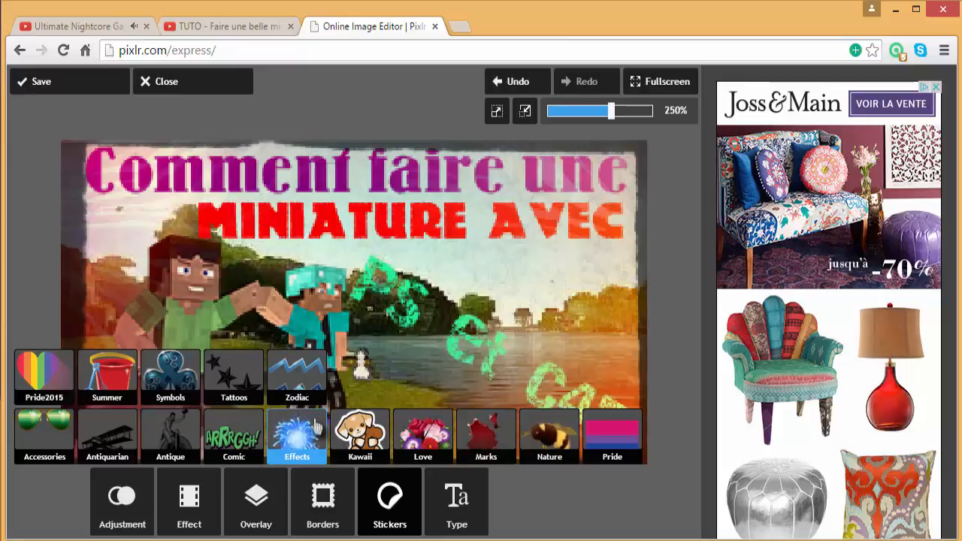
click(317, 427)
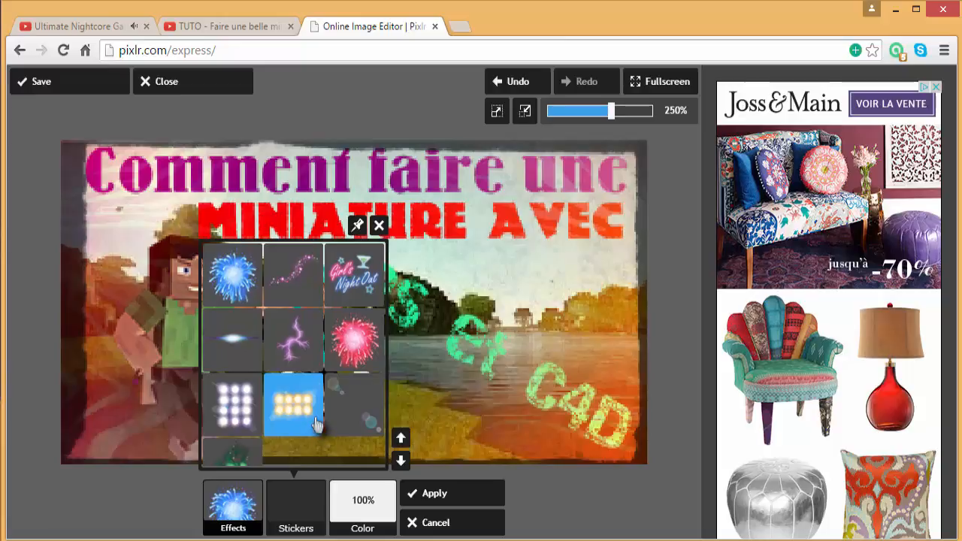
click(239, 452)
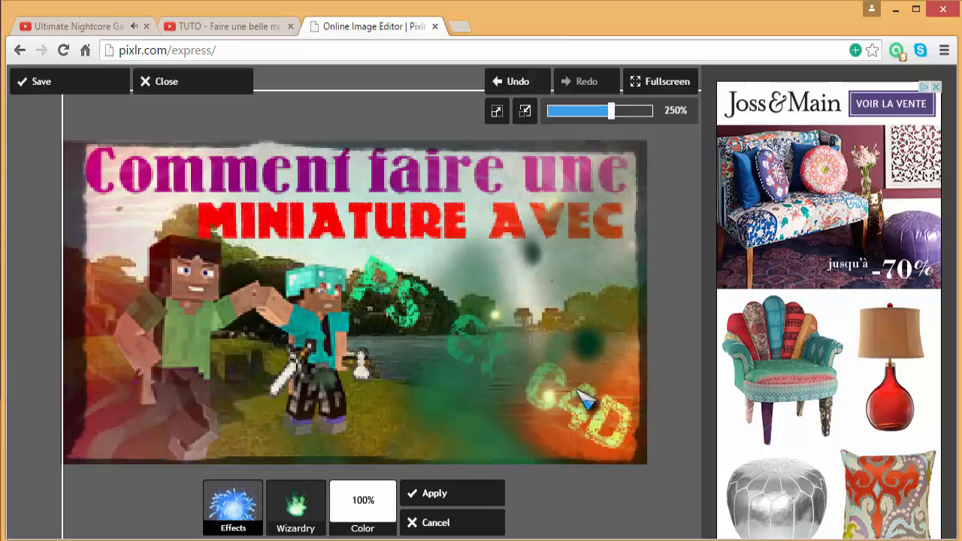
drag(509, 467, 148, 465)
drag(95, 434, 368, 330)
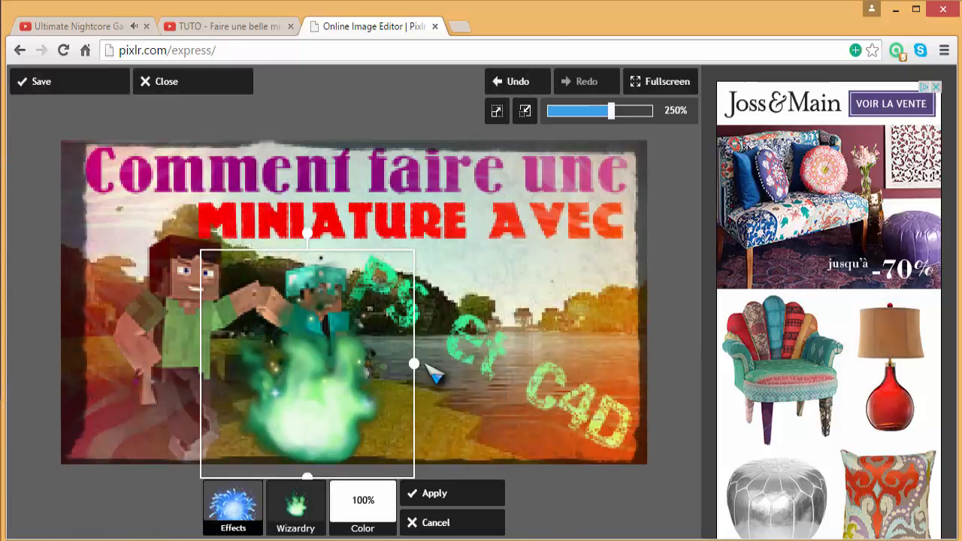
Shrink the Wizardry flame further, tilt it slightly, and place it on the grass beside the lake.
drag(414, 365, 424, 422)
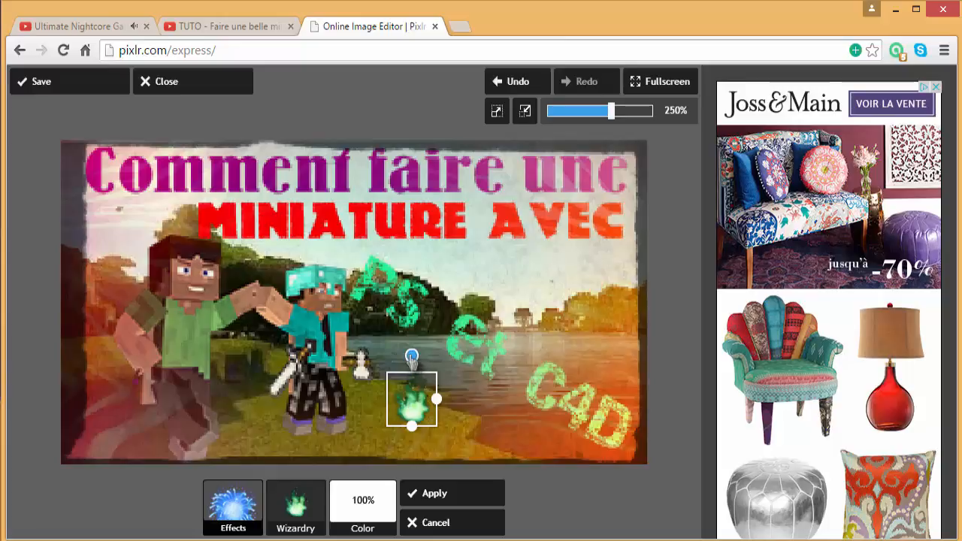
drag(437, 399, 455, 398)
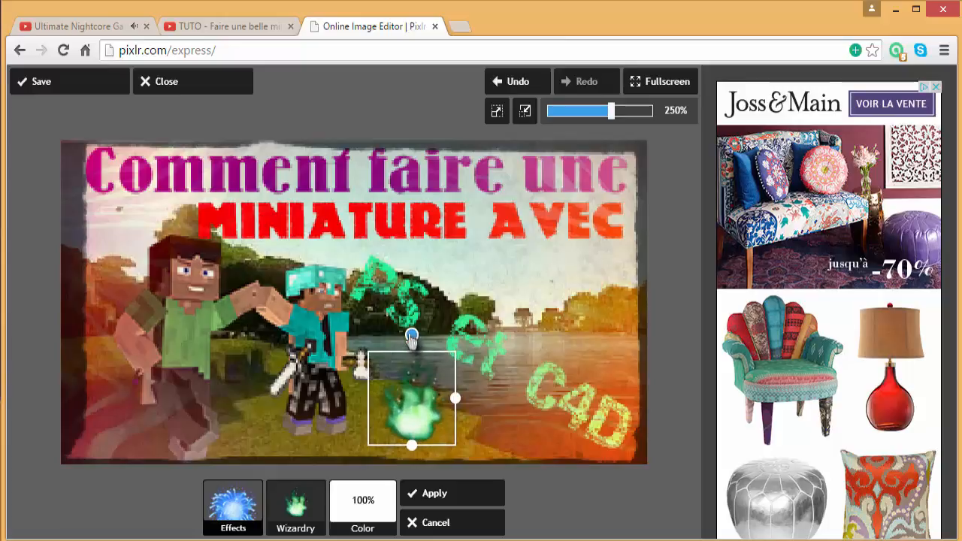
drag(412, 337, 489, 376)
drag(411, 393, 545, 287)
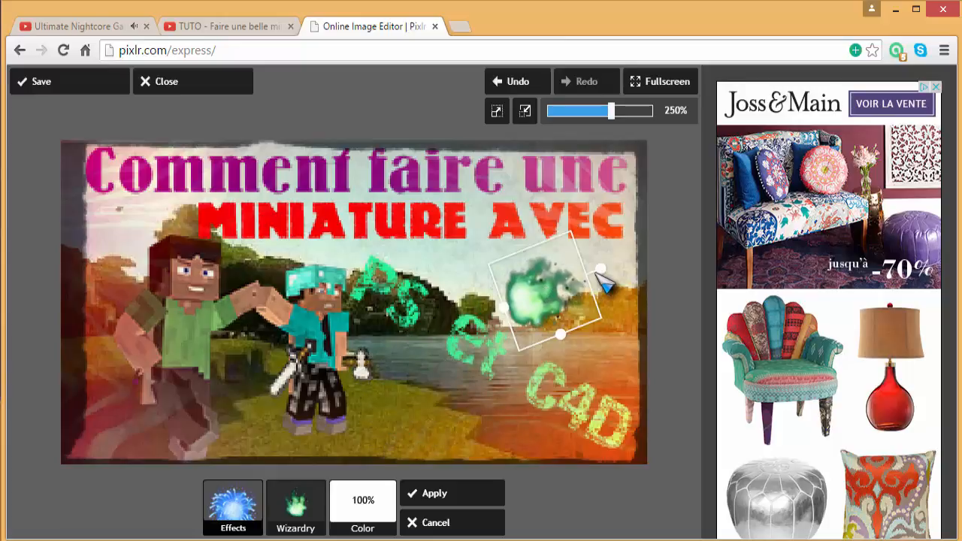
drag(600, 268, 446, 348)
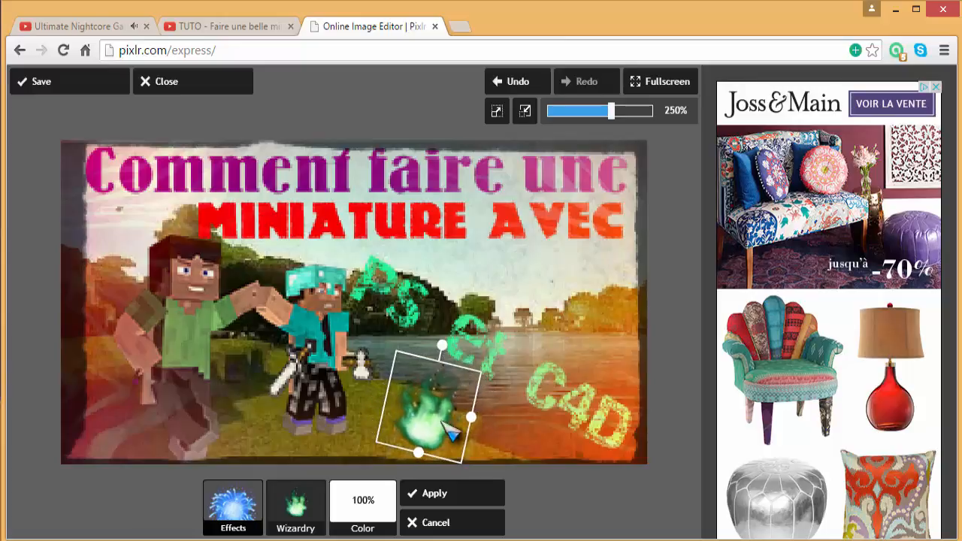
Move the flame onto the characters' joined hands, turn it nearly upright, and make it slightly smaller.
drag(450, 429, 285, 379)
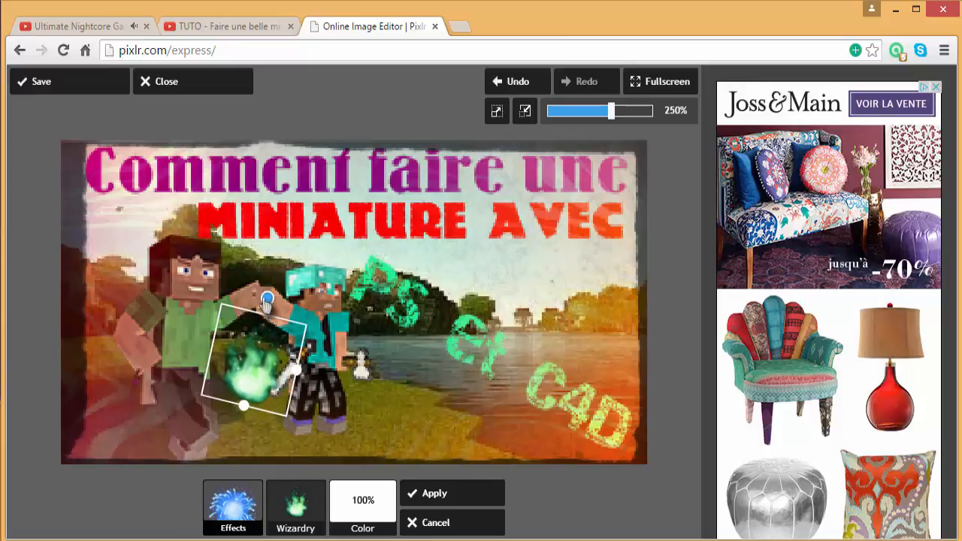
drag(266, 301, 253, 300)
drag(249, 394, 257, 308)
mouse_move(300, 273)
mouse_down()
mouse_move(284, 272)
mouse_move(282, 283)
mouse_move(293, 278)
mouse_up()
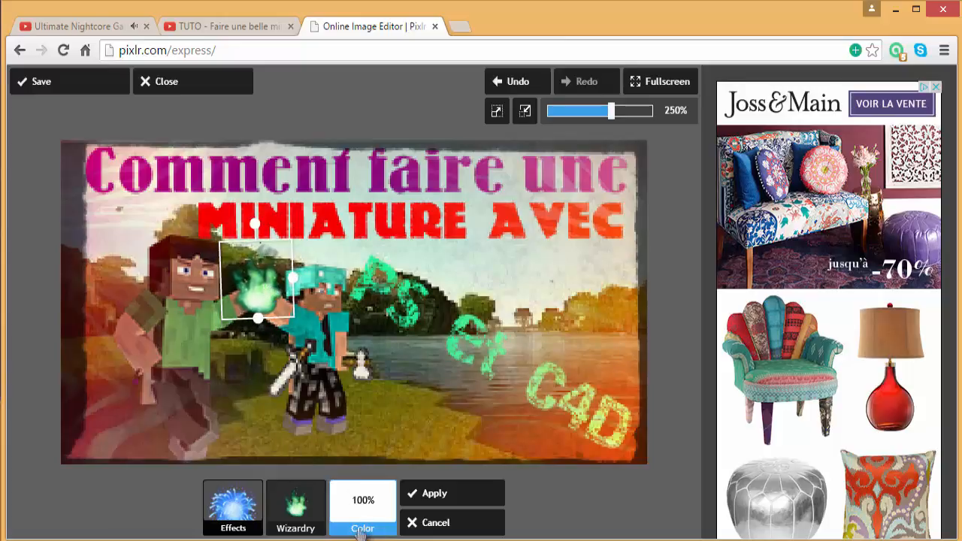
Color the Wizardry flame violet at 100% opacity.
click(362, 503)
click(357, 430)
mouse_move(357, 430)
mouse_down()
mouse_move(352, 391)
mouse_move(394, 408)
mouse_move(394, 397)
mouse_move(393, 441)
mouse_up()
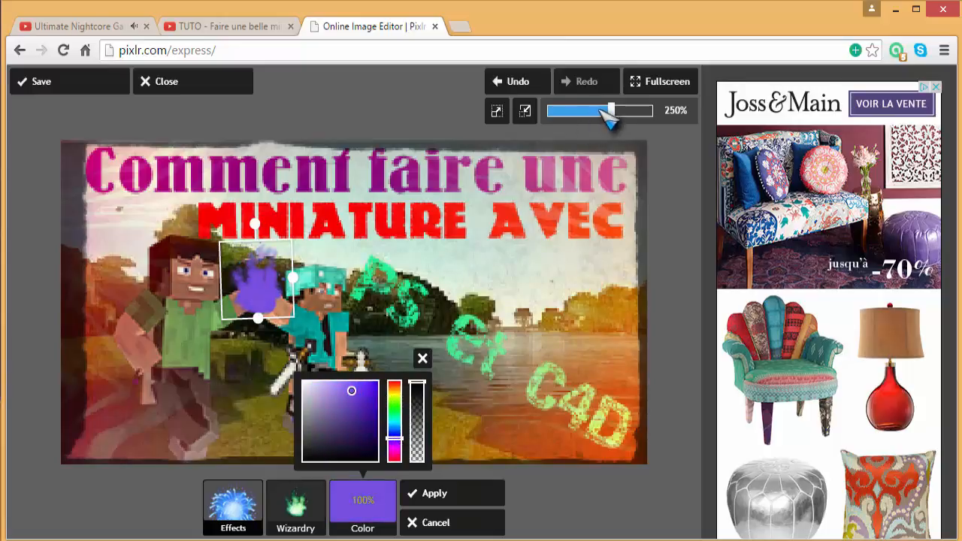
Undo and redo the last applied edit, and discard the violet Wizardry flame.
click(513, 85)
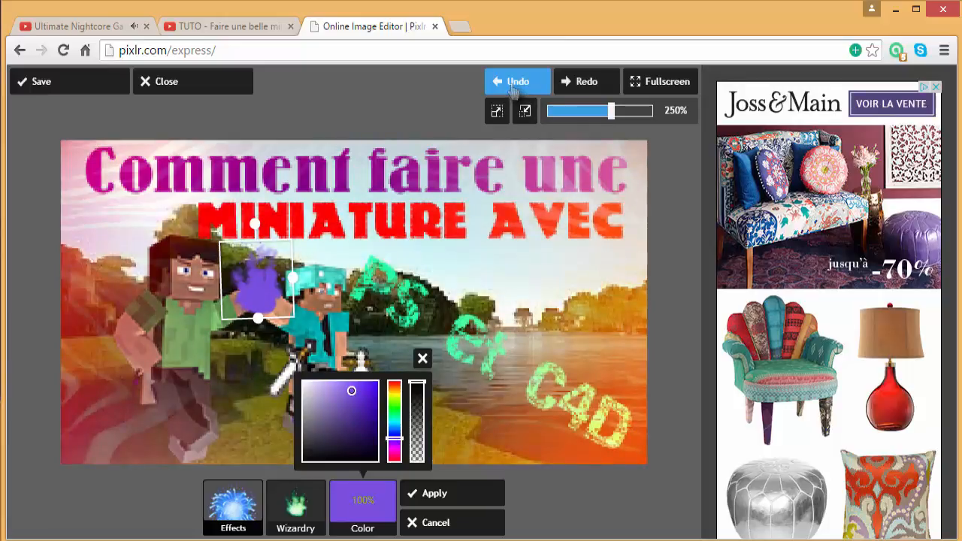
click(578, 83)
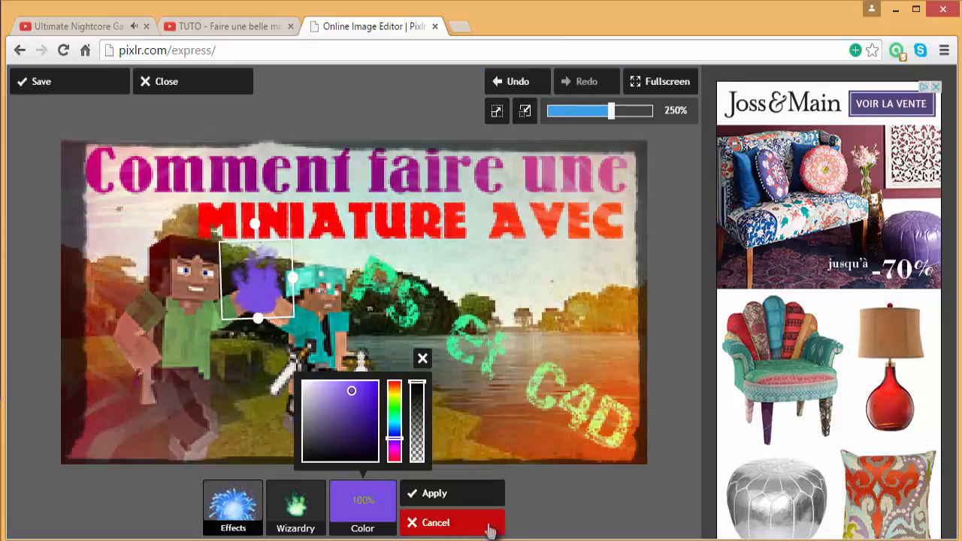
click(484, 523)
click(300, 449)
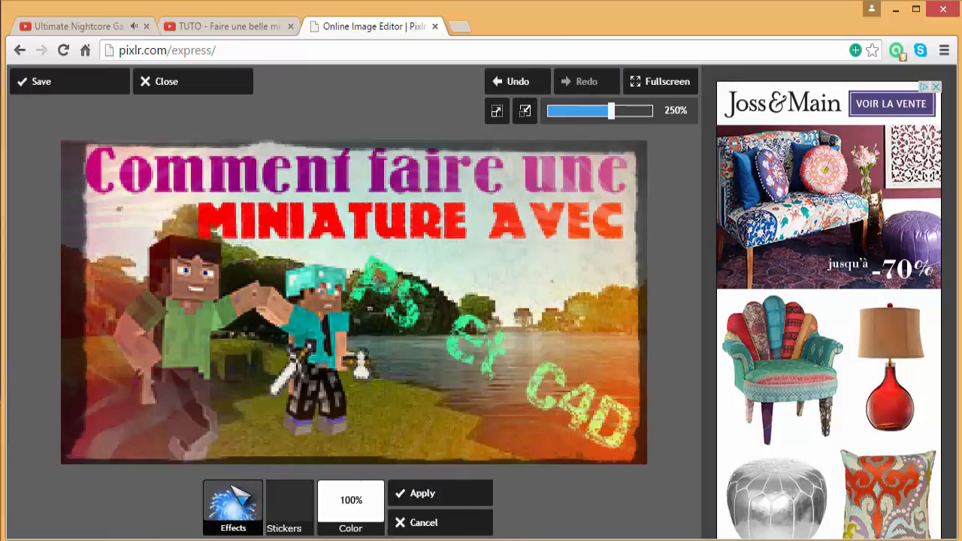
click(233, 451)
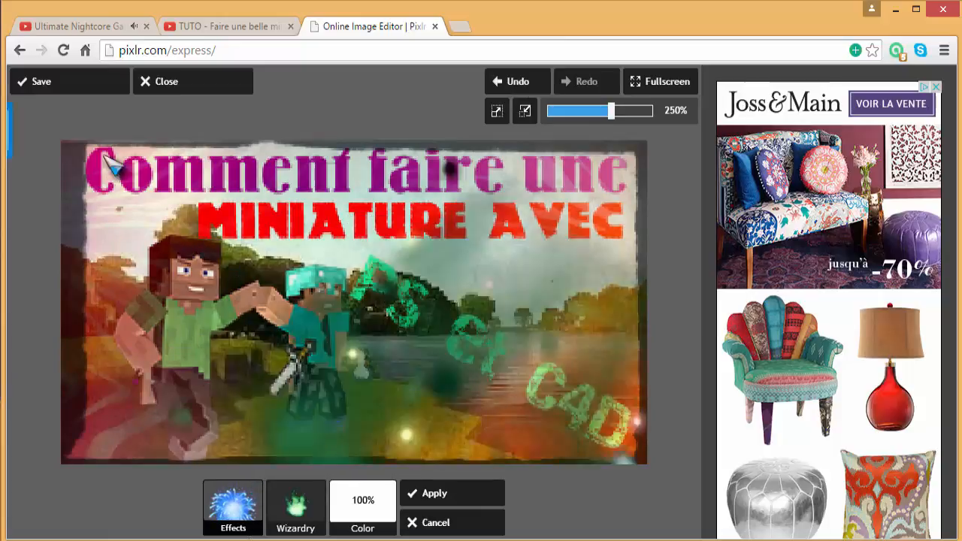
drag(630, 427, 288, 271)
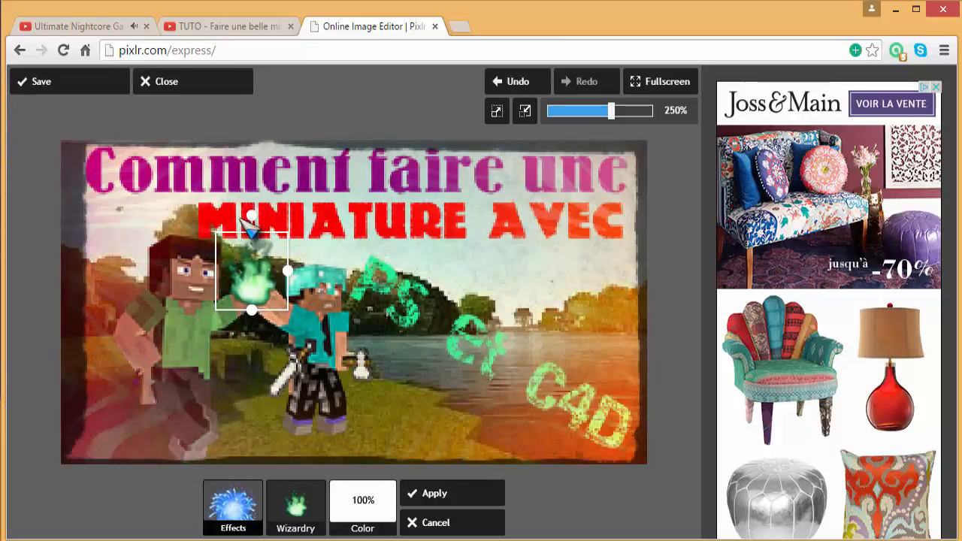
drag(252, 216, 246, 218)
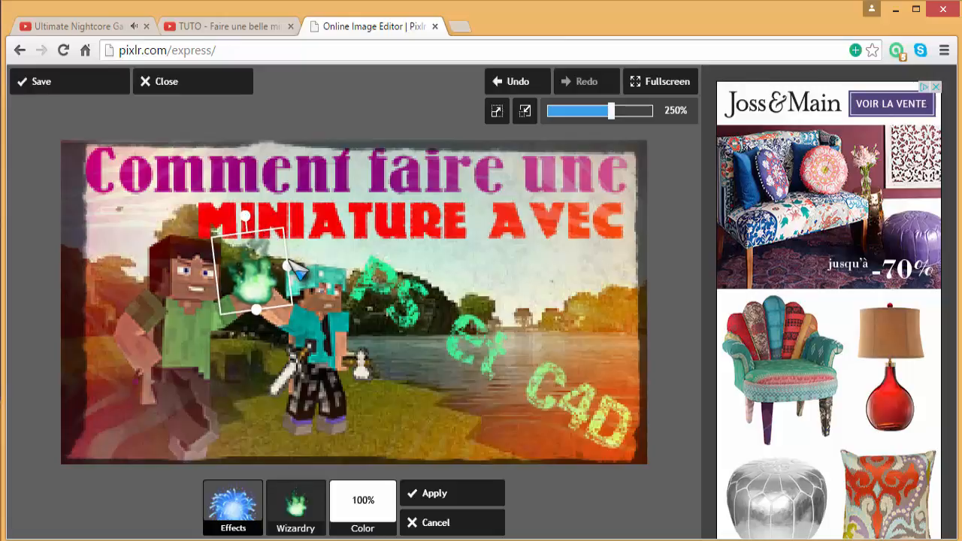
drag(288, 266, 284, 266)
drag(273, 287, 275, 293)
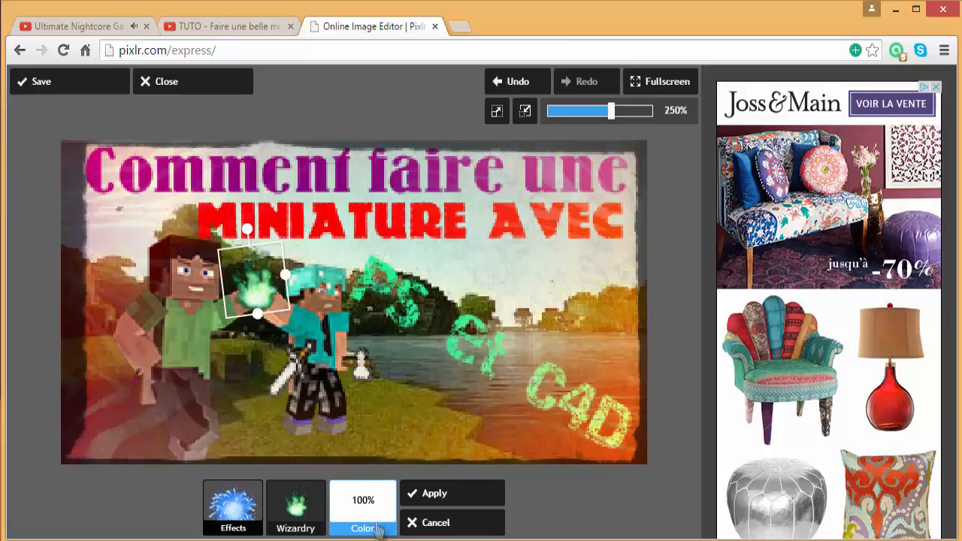
click(365, 508)
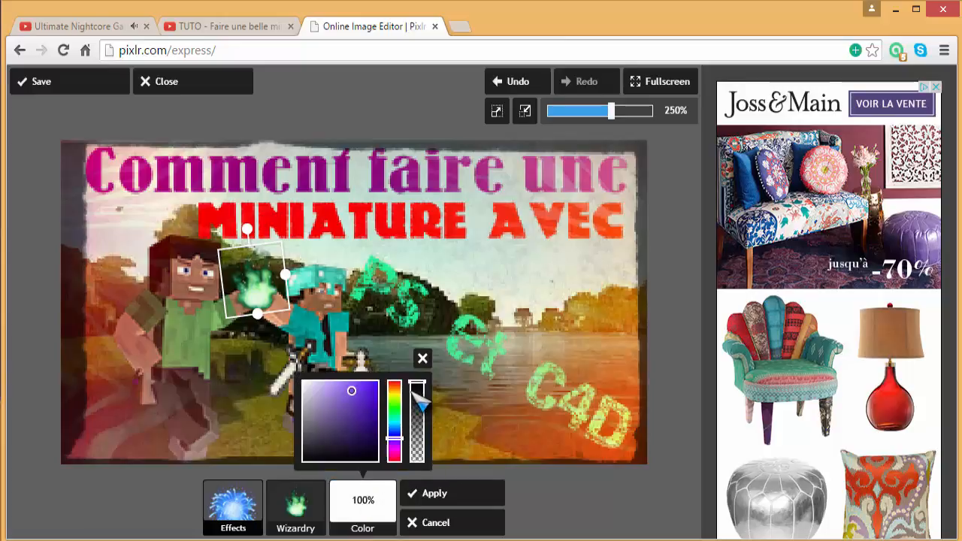
drag(419, 385, 420, 404)
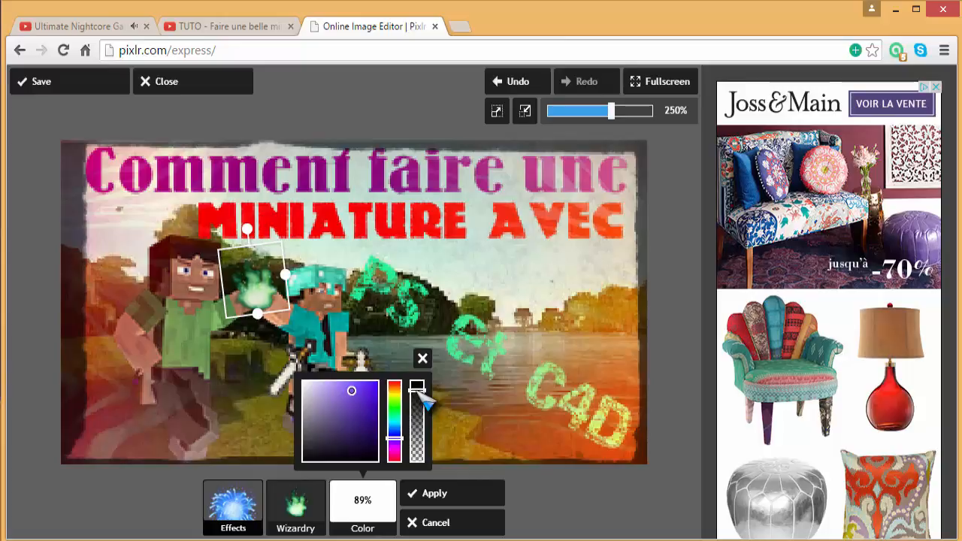
click(468, 519)
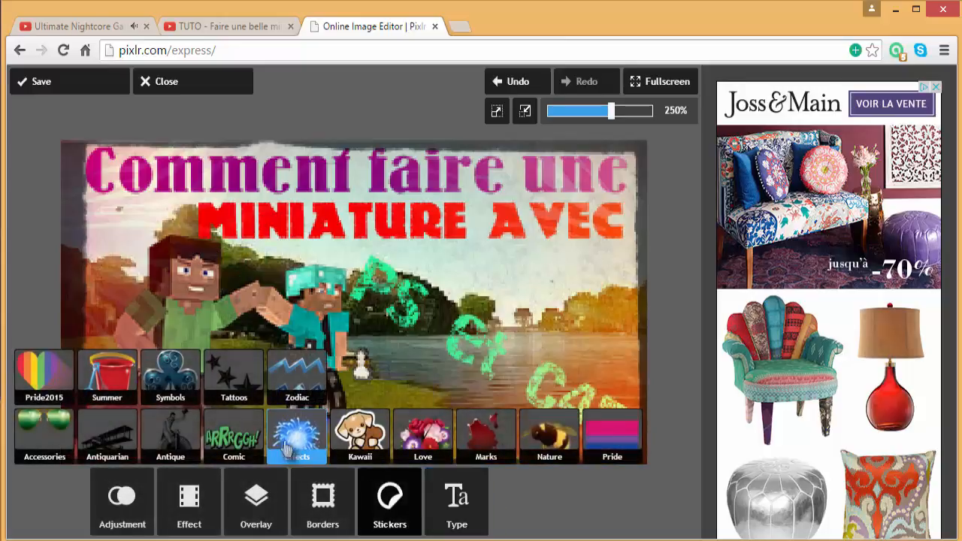
Add the Wizardry flame from the Effects stickers, slightly tilted over the characters' joined hands, and apply it at 86% opacity.
click(288, 445)
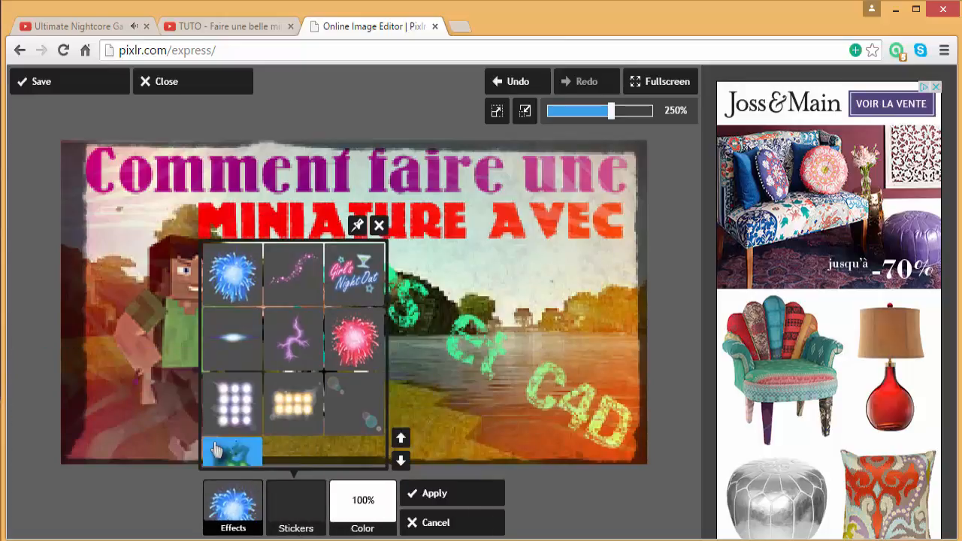
click(216, 450)
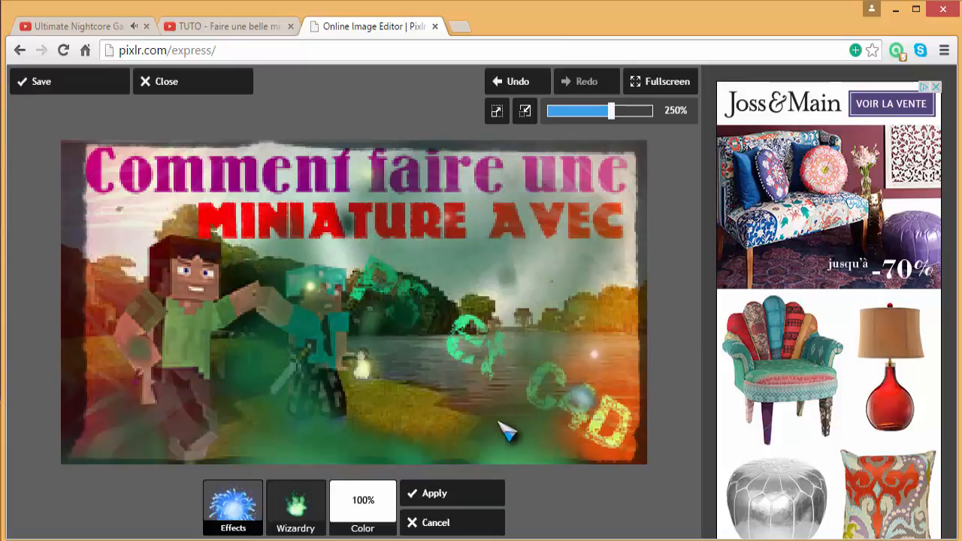
drag(601, 382, 257, 237)
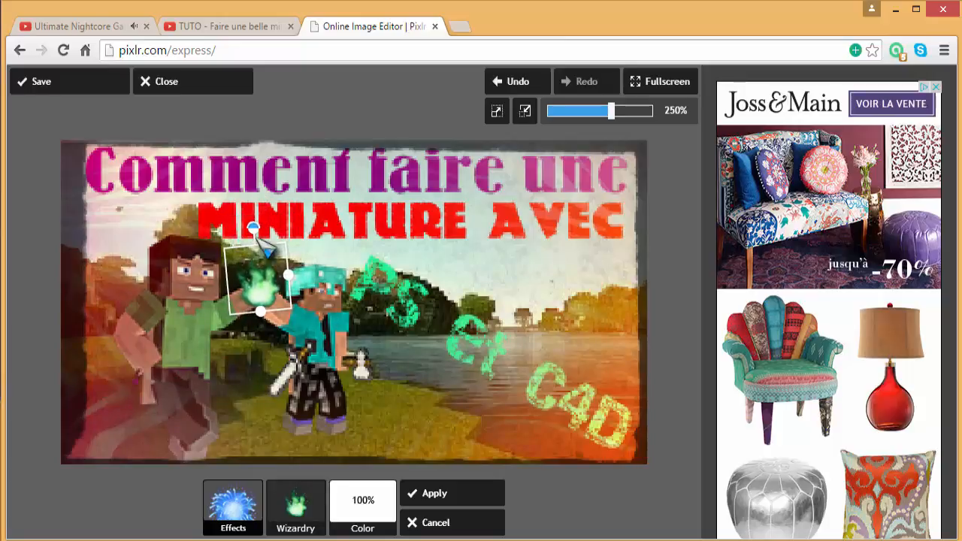
click(364, 501)
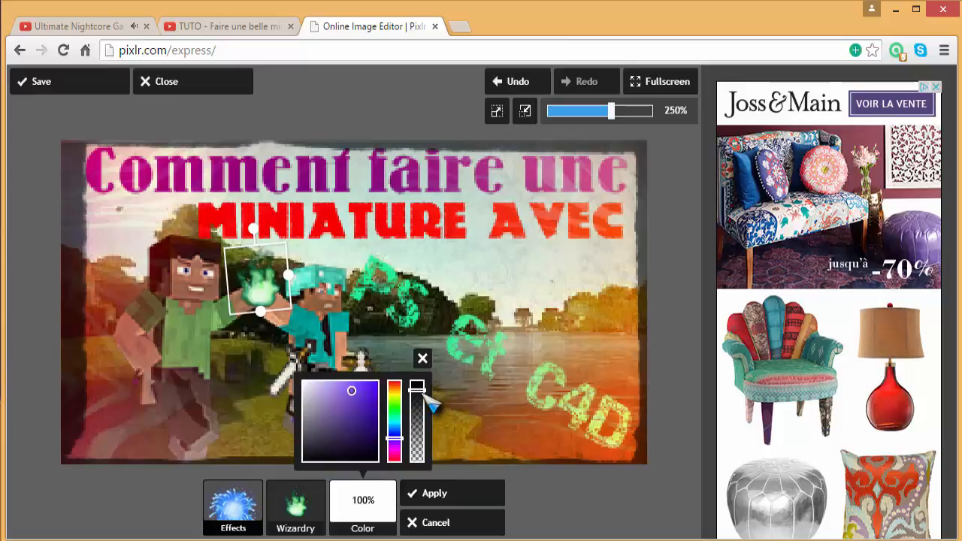
click(419, 393)
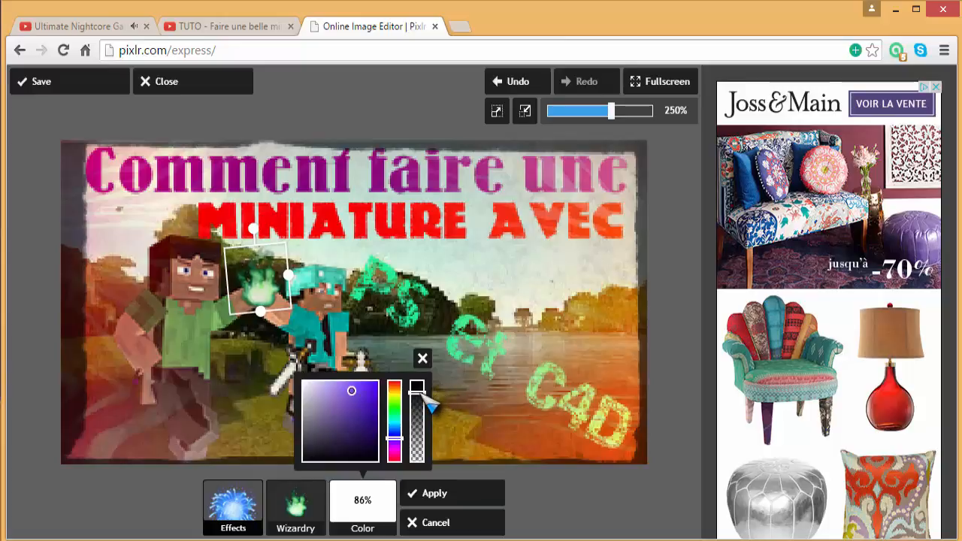
click(440, 495)
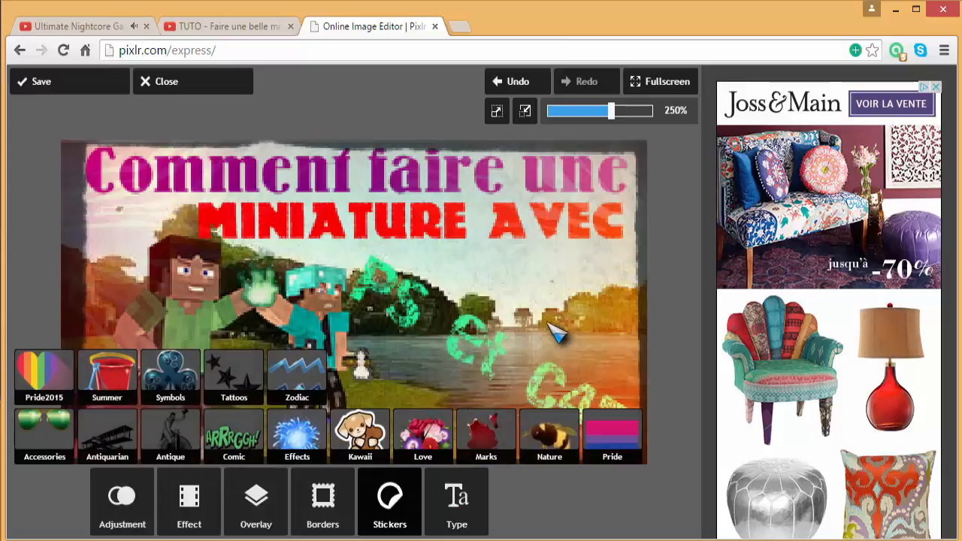
Try the Ian effect from the Subtle set, switch to Ingrid, and apply it at an amount of 100.
click(404, 496)
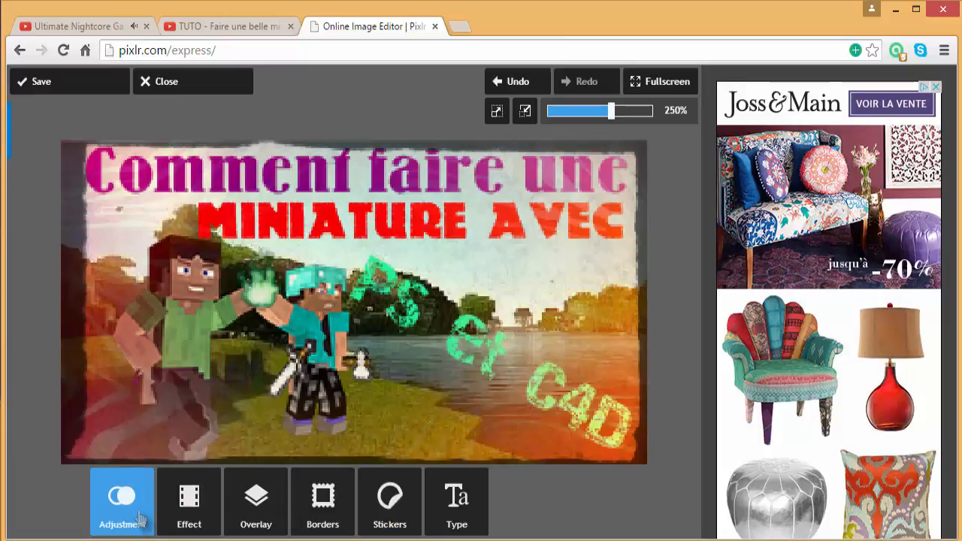
click(194, 492)
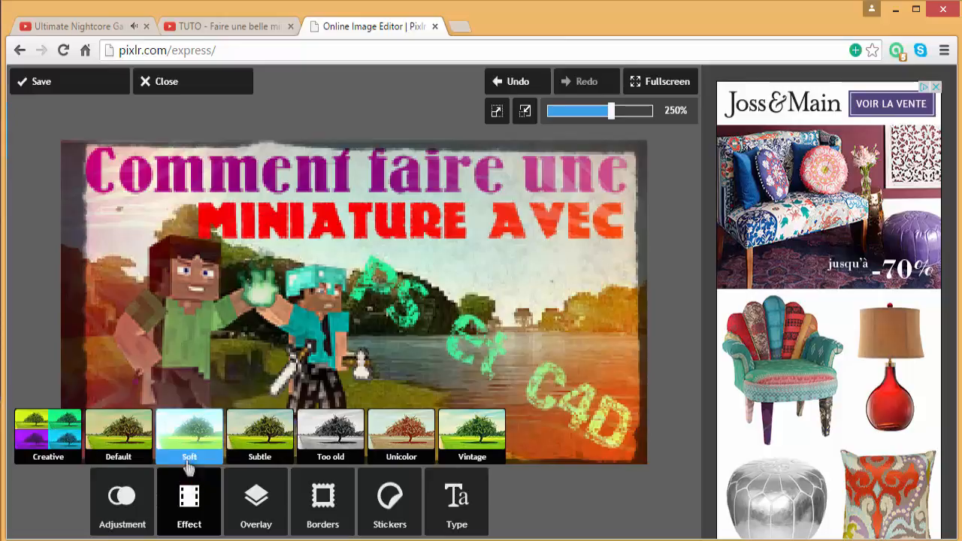
click(286, 434)
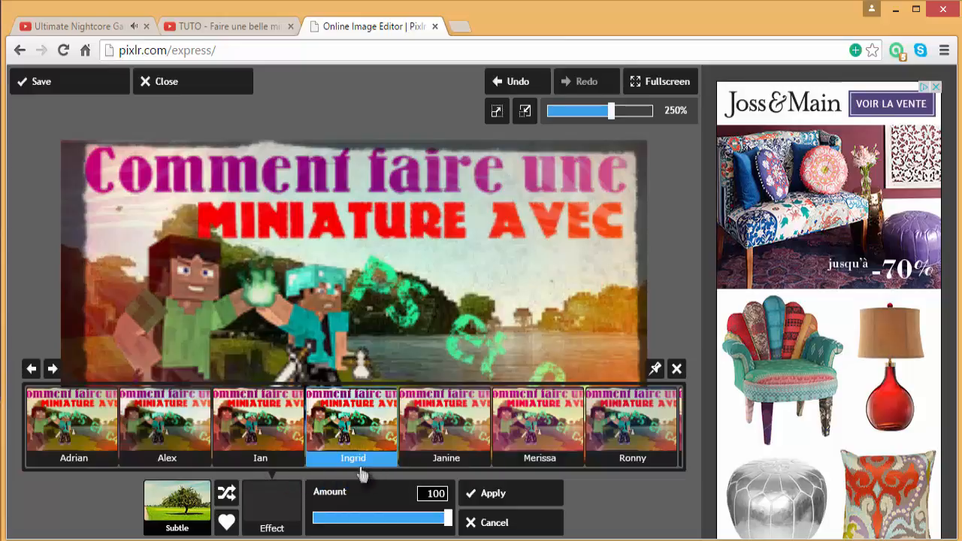
click(267, 463)
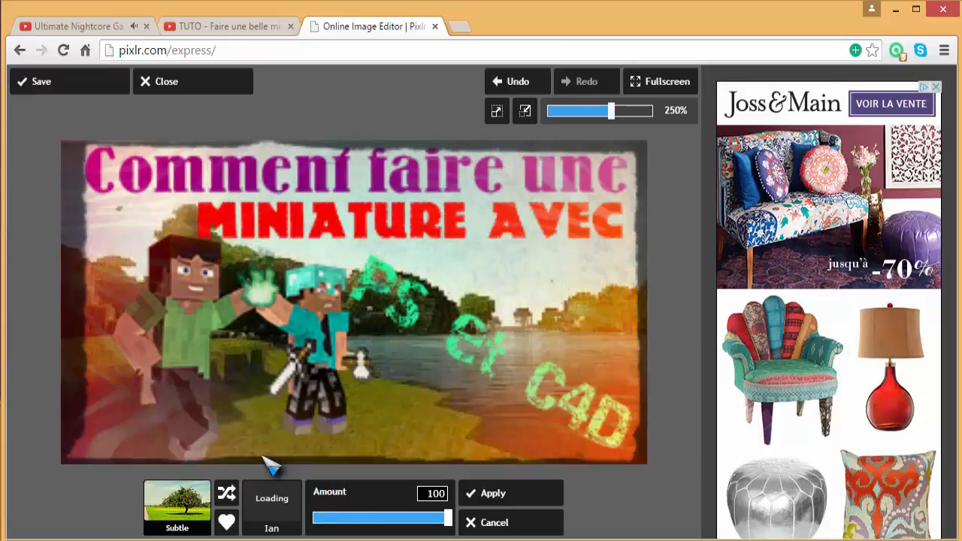
click(275, 502)
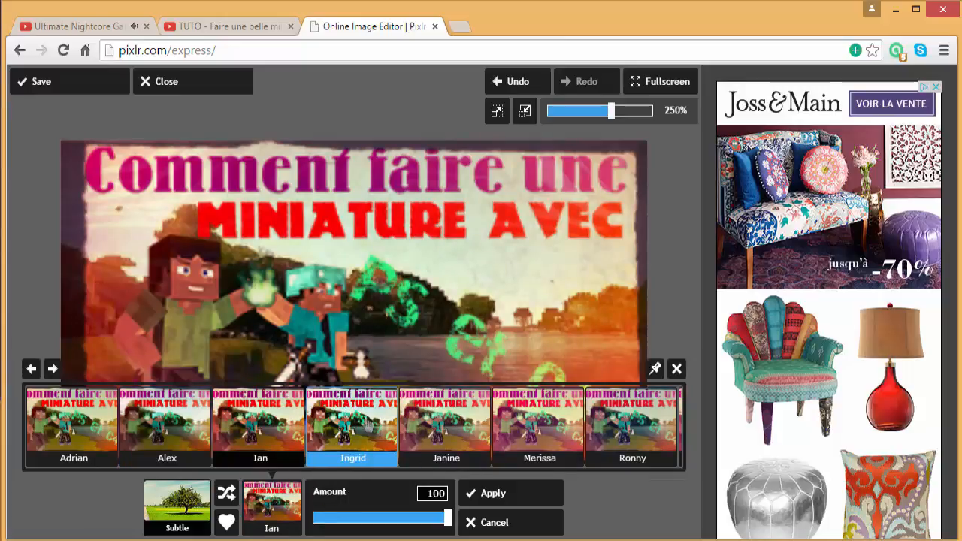
click(368, 426)
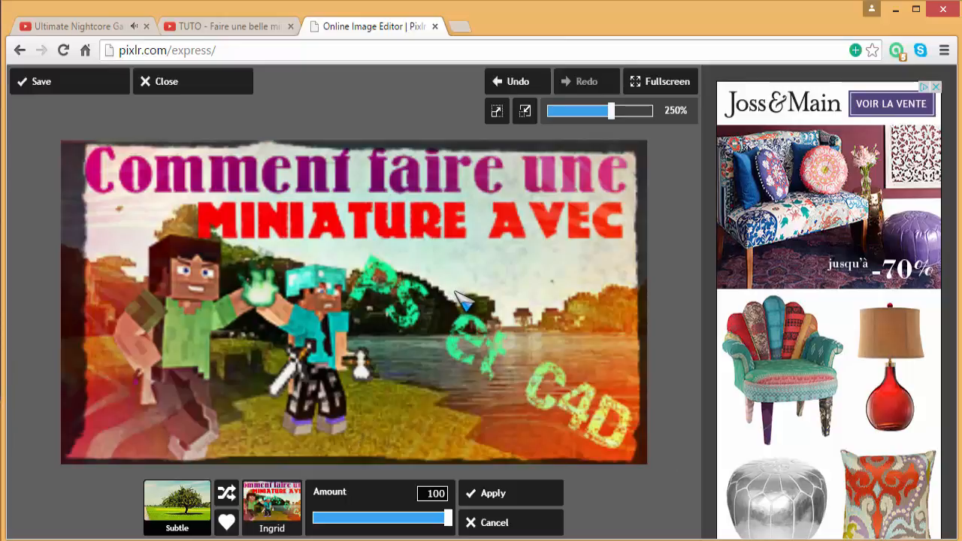
mouse_move(611, 117)
mouse_down()
mouse_move(593, 119)
mouse_move(601, 127)
mouse_up()
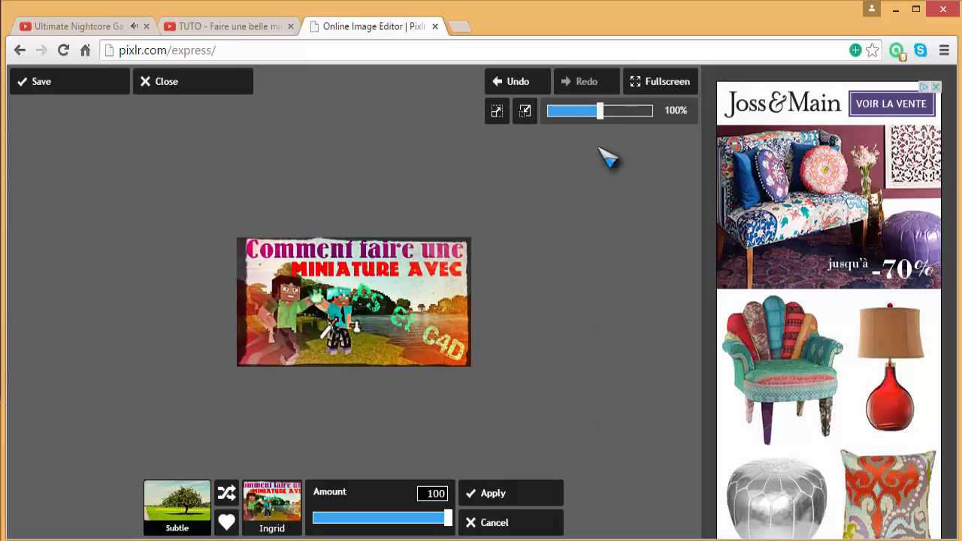
click(516, 494)
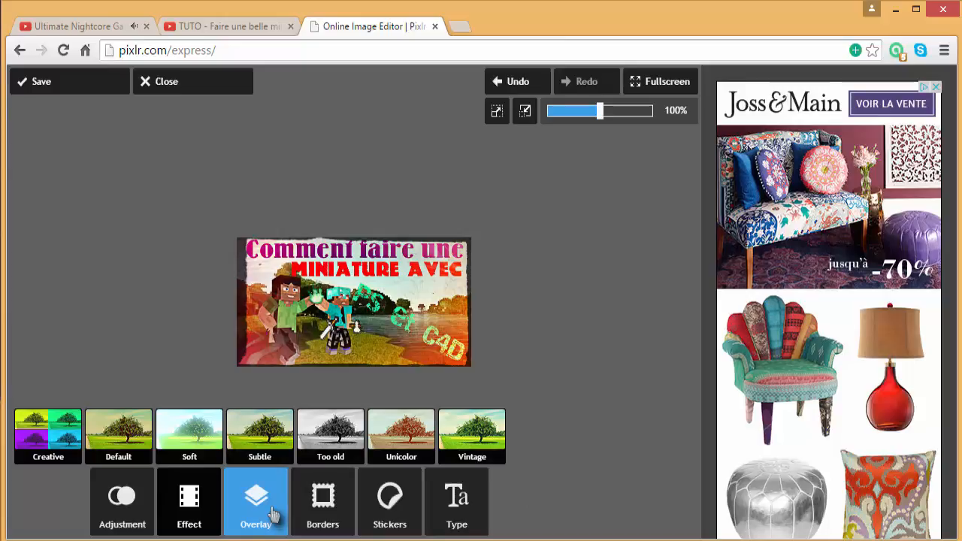
Add the Poison skull from the Marks stickers and move it onto the character in the green shirt.
click(384, 496)
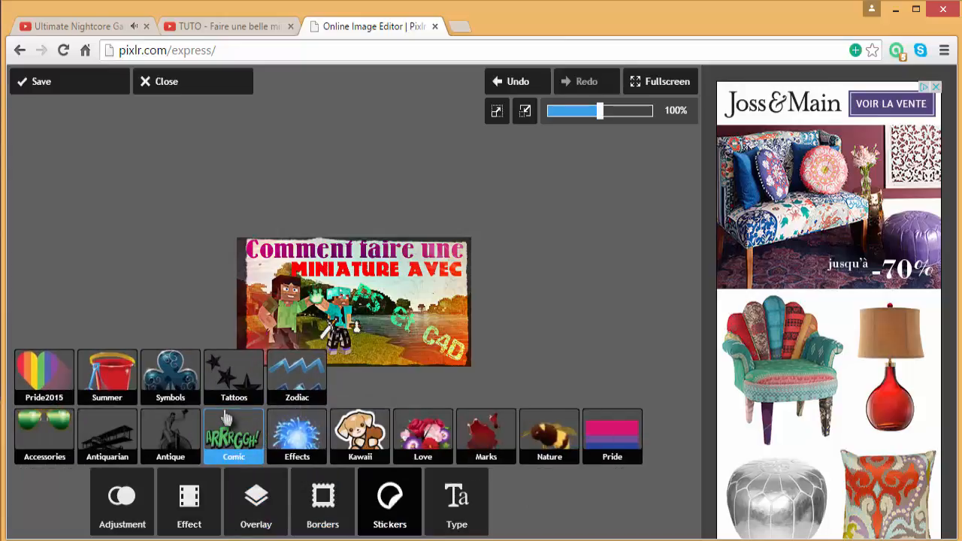
click(216, 418)
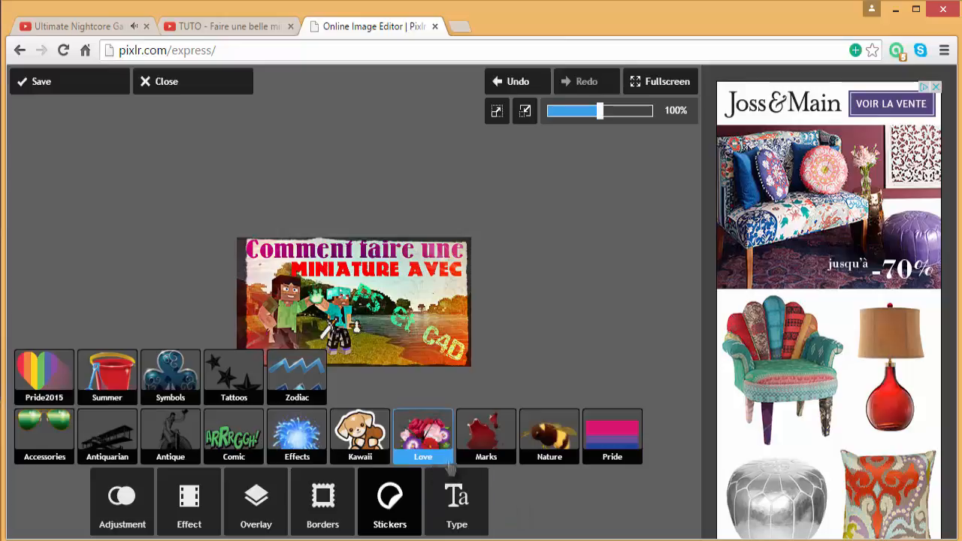
click(496, 448)
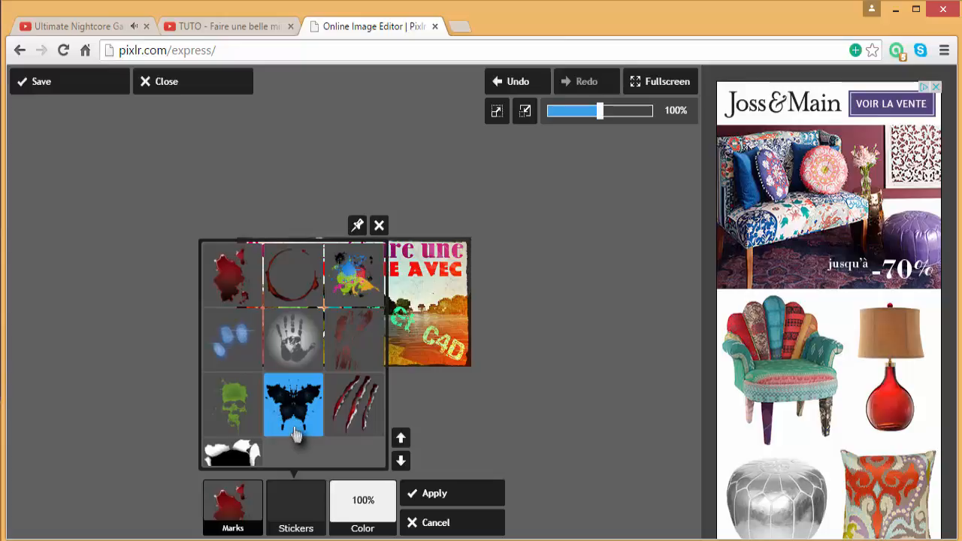
click(237, 407)
drag(490, 420, 275, 290)
drag(466, 382, 309, 328)
Shrink the Poison skull to fit the chest of the green shirt and tilt it slightly counterclockwise.
drag(600, 111, 623, 113)
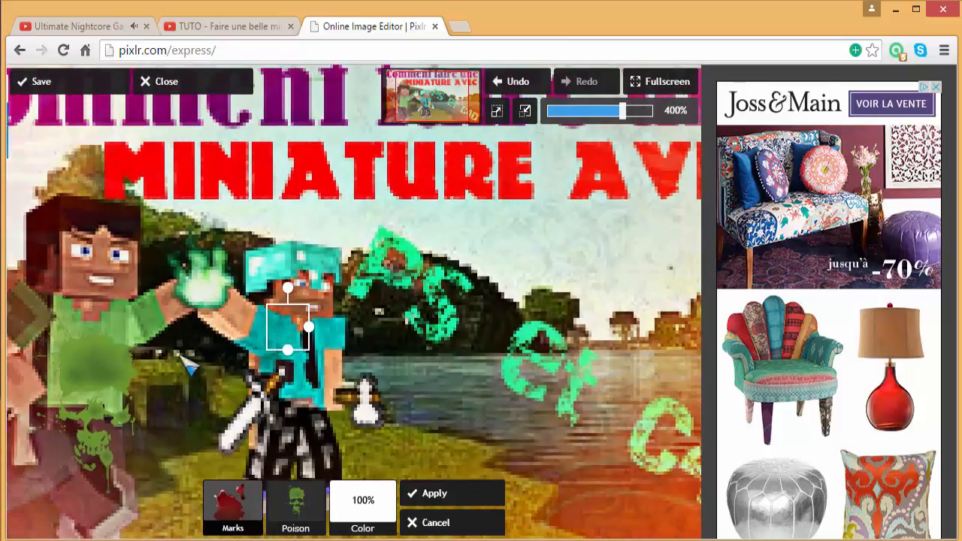
mouse_move(294, 326)
mouse_down()
mouse_move(269, 336)
mouse_move(301, 308)
mouse_up()
drag(113, 366, 114, 357)
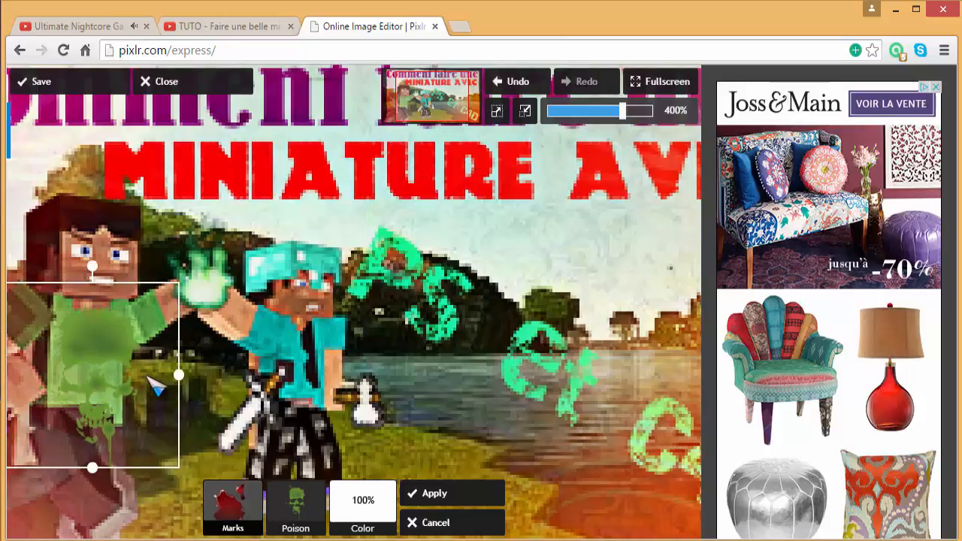
drag(178, 369, 113, 358)
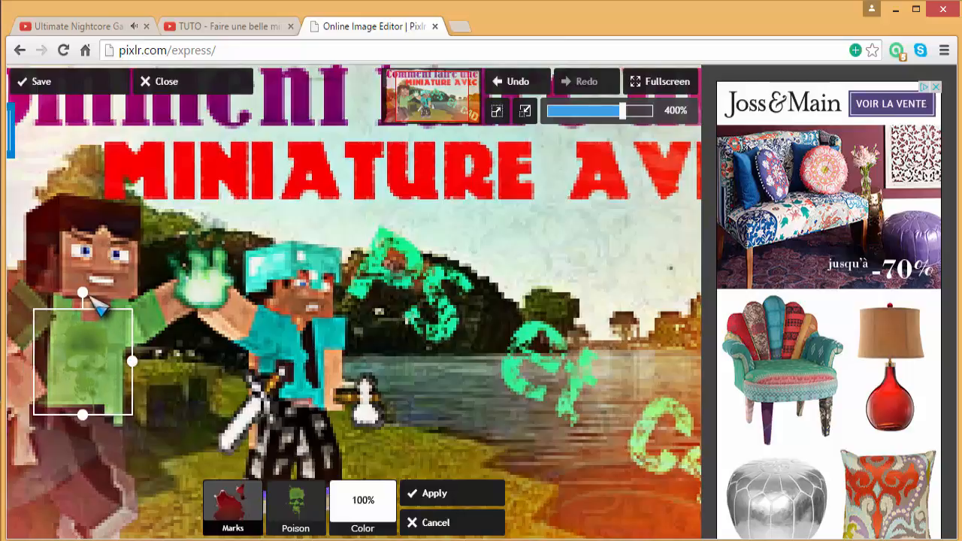
drag(84, 298, 76, 285)
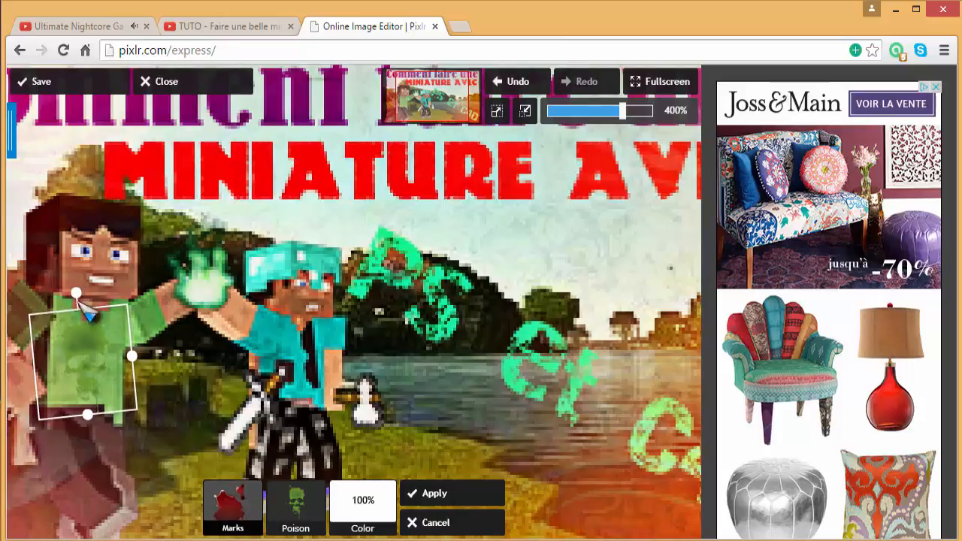
key(Delete)
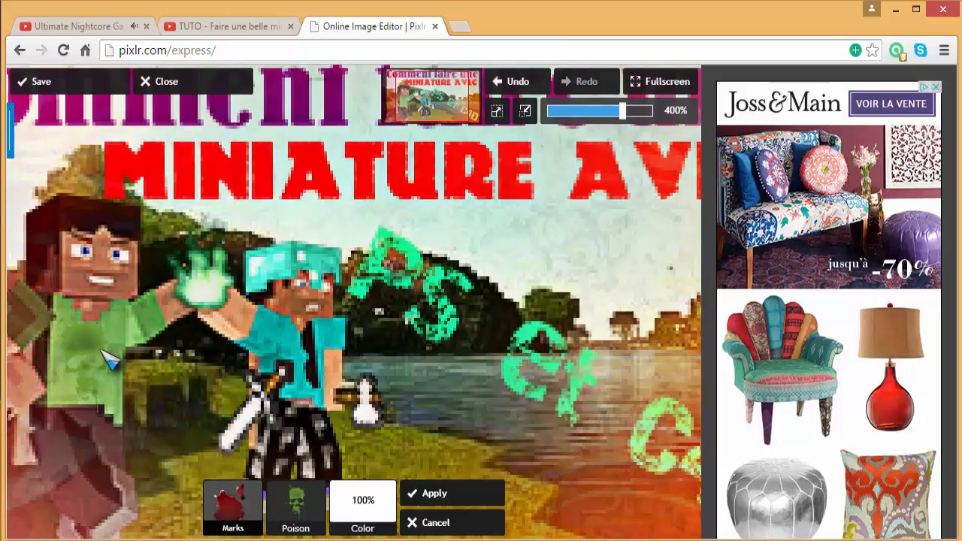
click(117, 360)
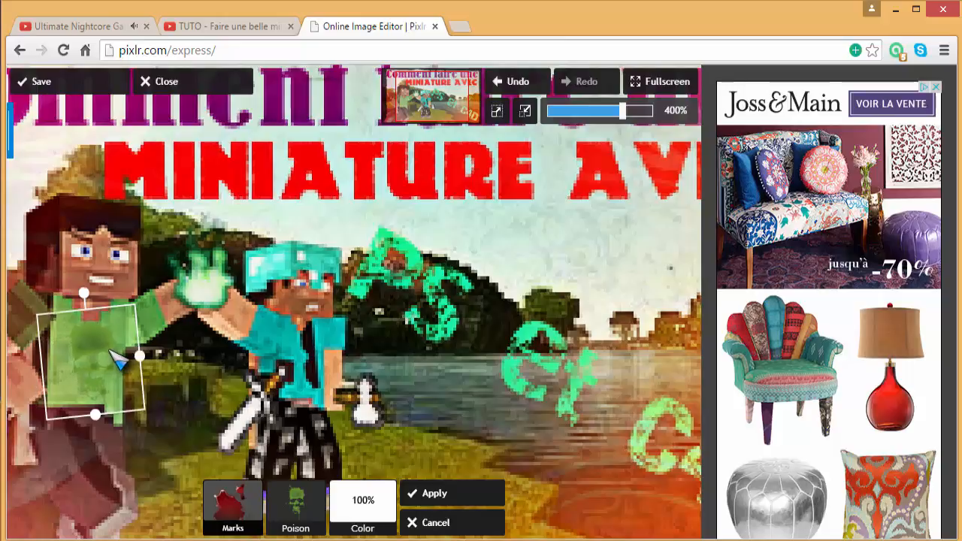
Color the Poison skull on the green shirt dark red.
click(368, 508)
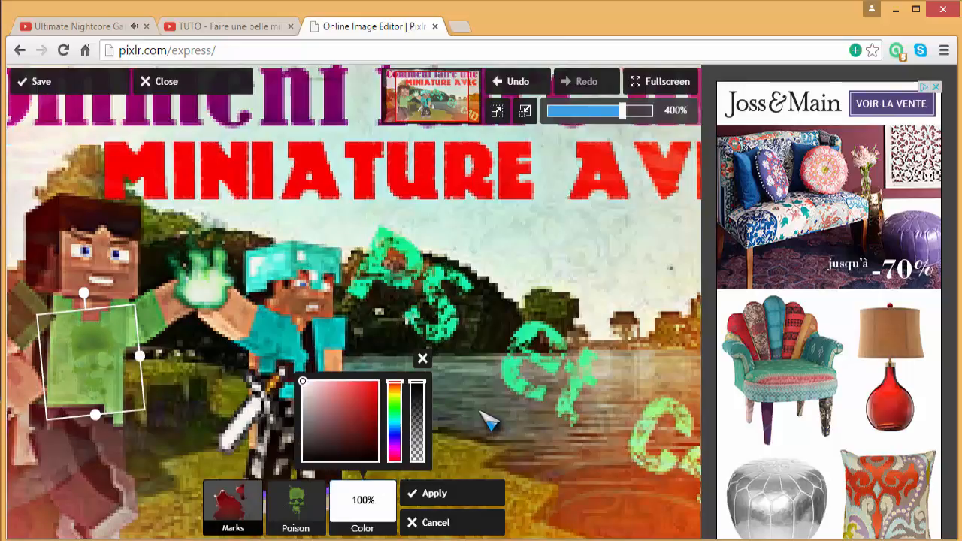
click(395, 421)
mouse_move(399, 427)
mouse_down()
mouse_move(396, 382)
mouse_move(365, 404)
mouse_move(366, 417)
mouse_up()
click(354, 406)
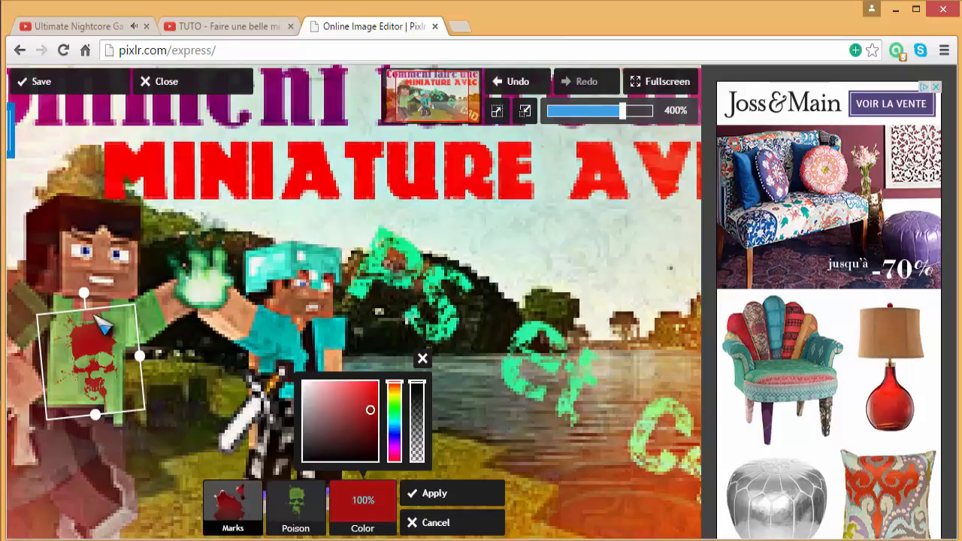
Straighten the dark red Poison skull slightly clockwise on the green shirt and apply it.
drag(85, 294, 88, 297)
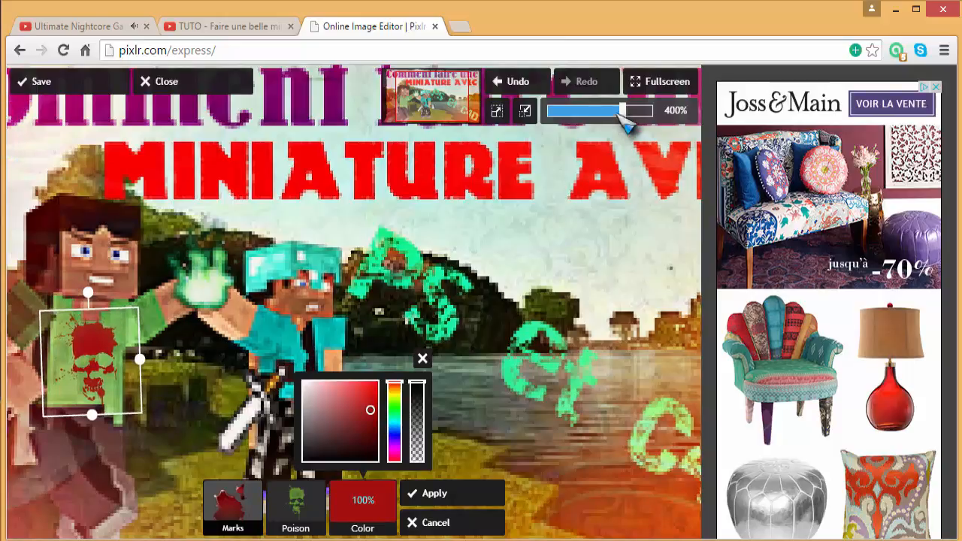
click(456, 496)
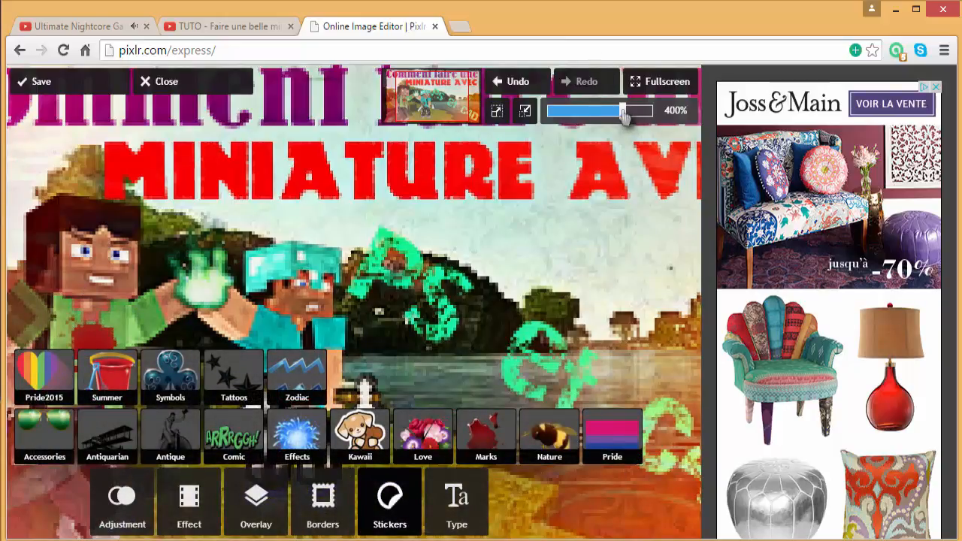
drag(624, 111, 605, 123)
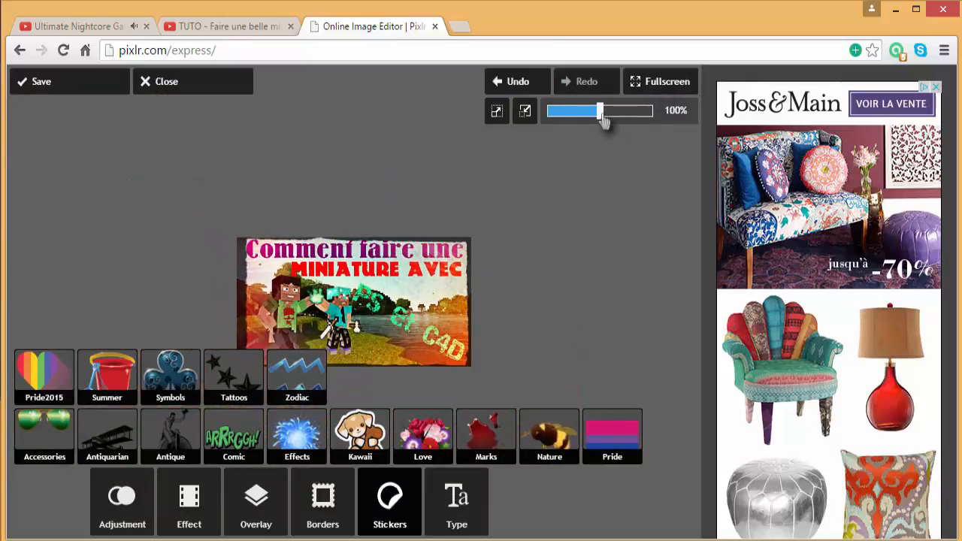
Look through the Comic stickers and add Thwack to the thumbnail.
click(254, 442)
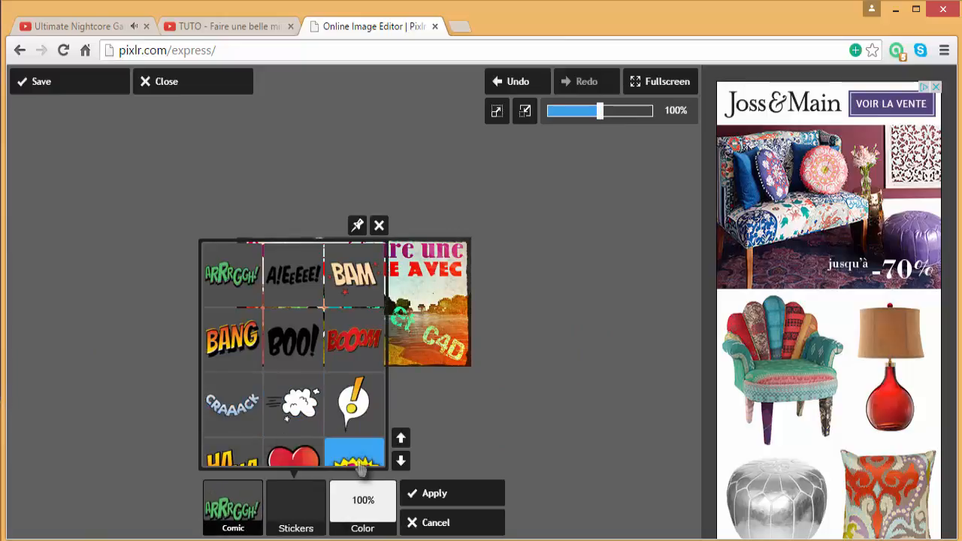
click(401, 461)
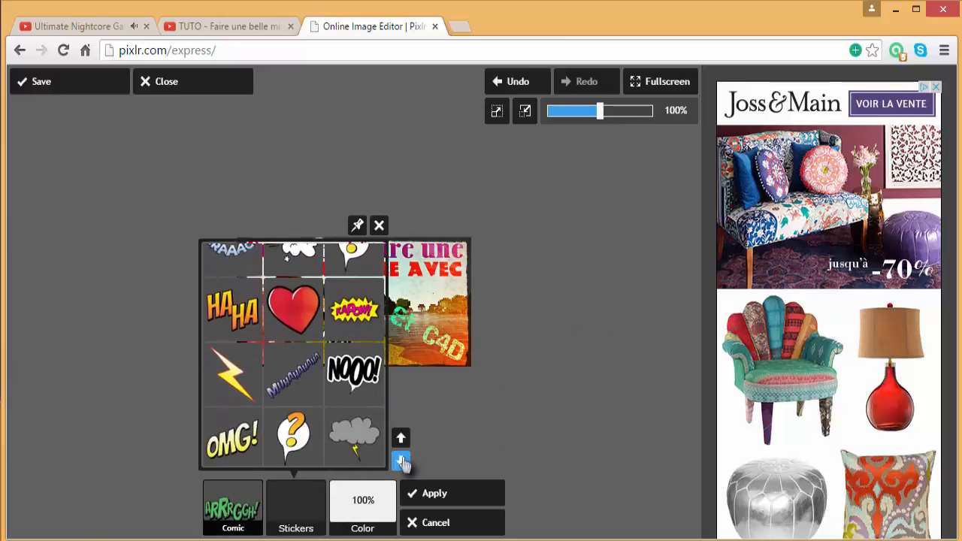
click(401, 461)
click(400, 461)
click(401, 461)
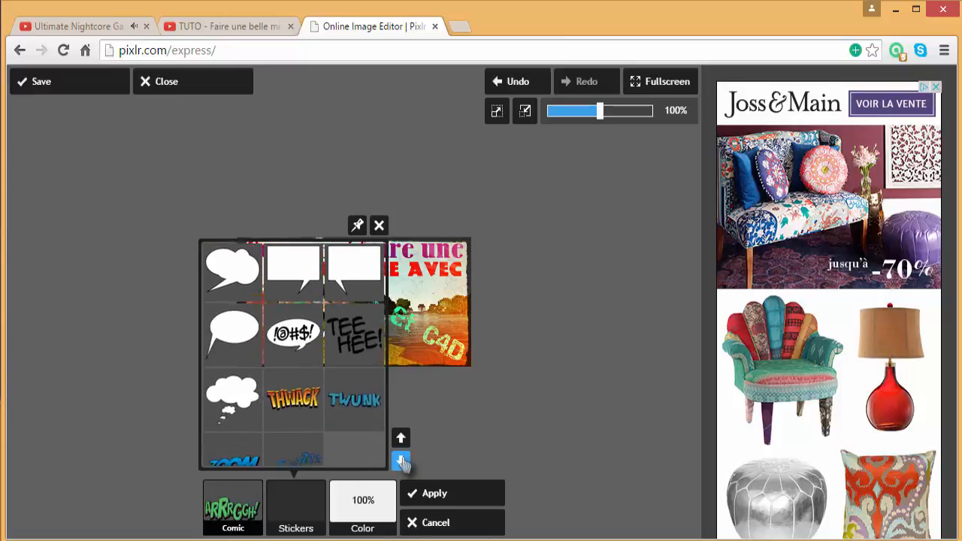
click(401, 461)
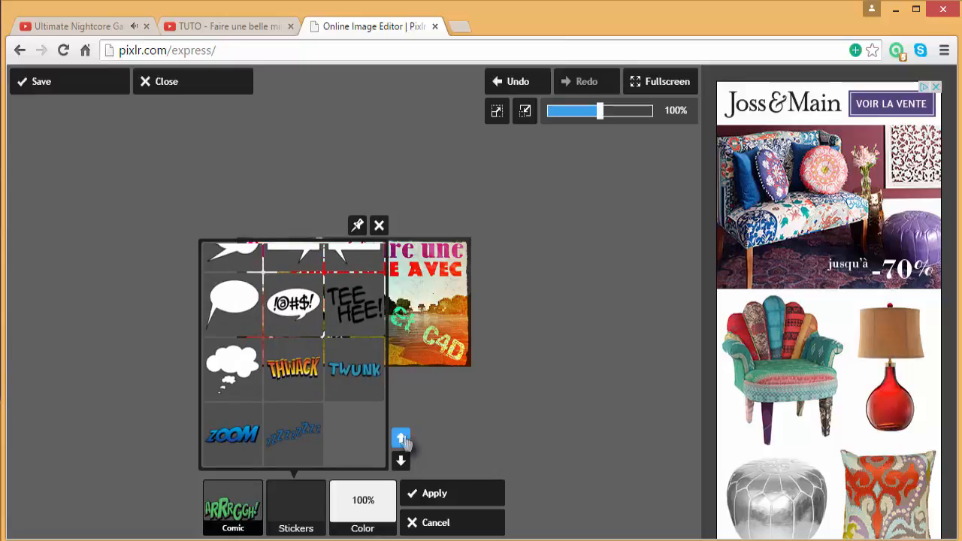
click(401, 440)
click(401, 440)
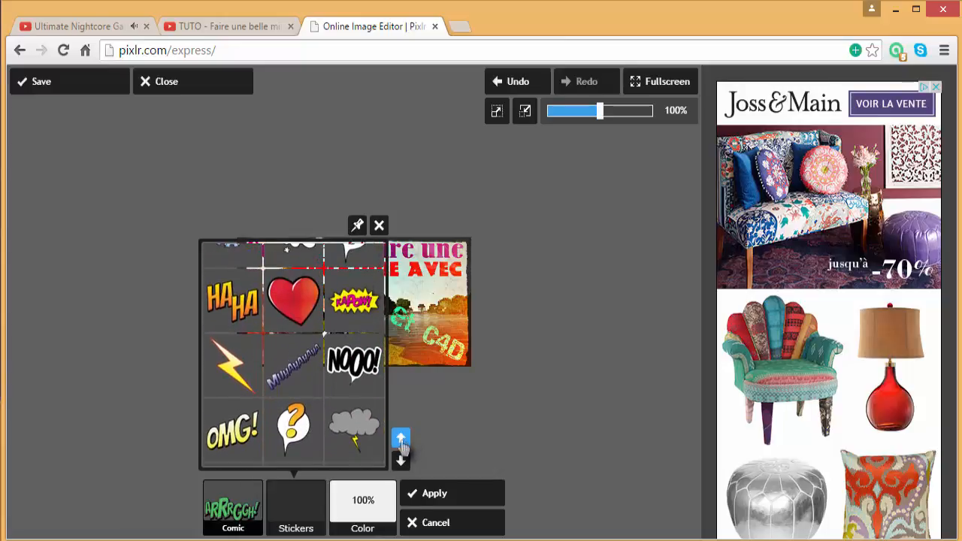
click(401, 440)
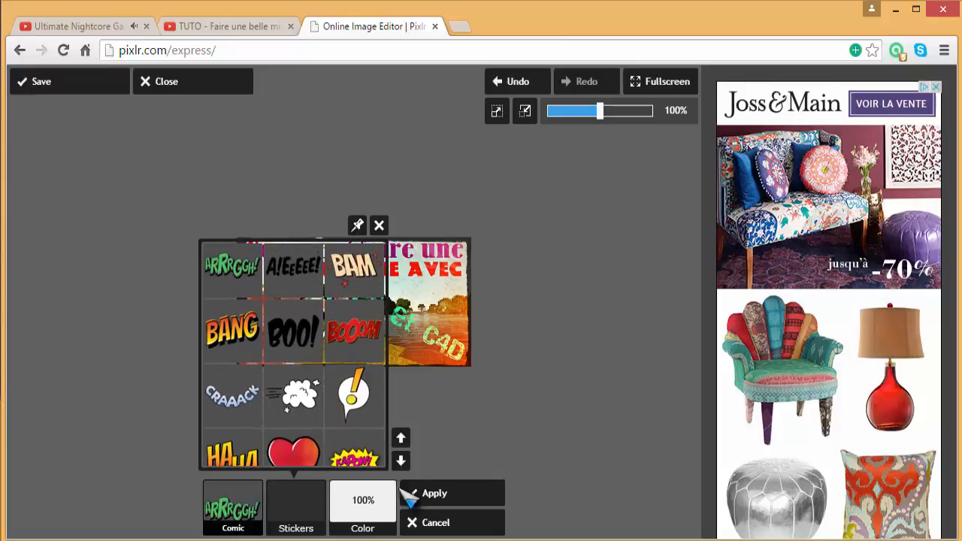
click(403, 462)
click(406, 464)
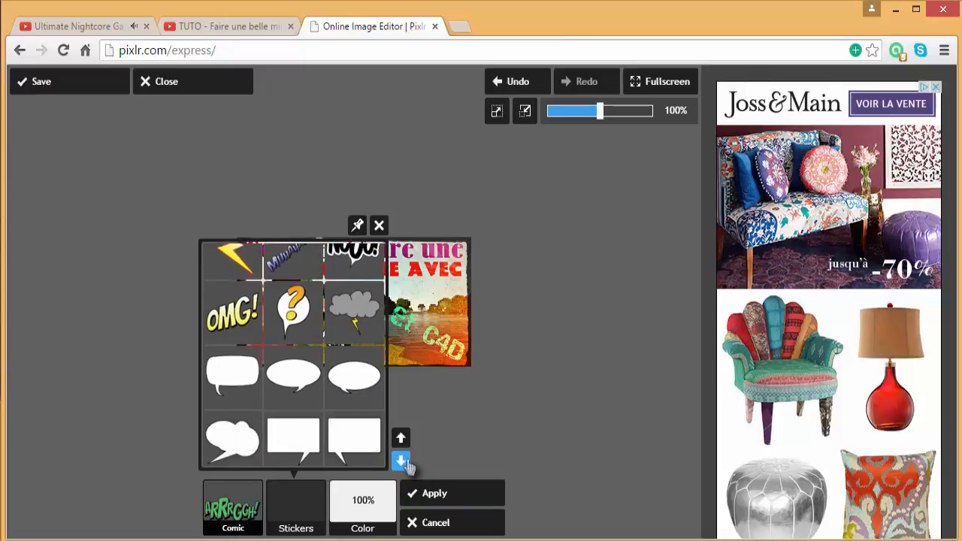
click(407, 465)
click(407, 465)
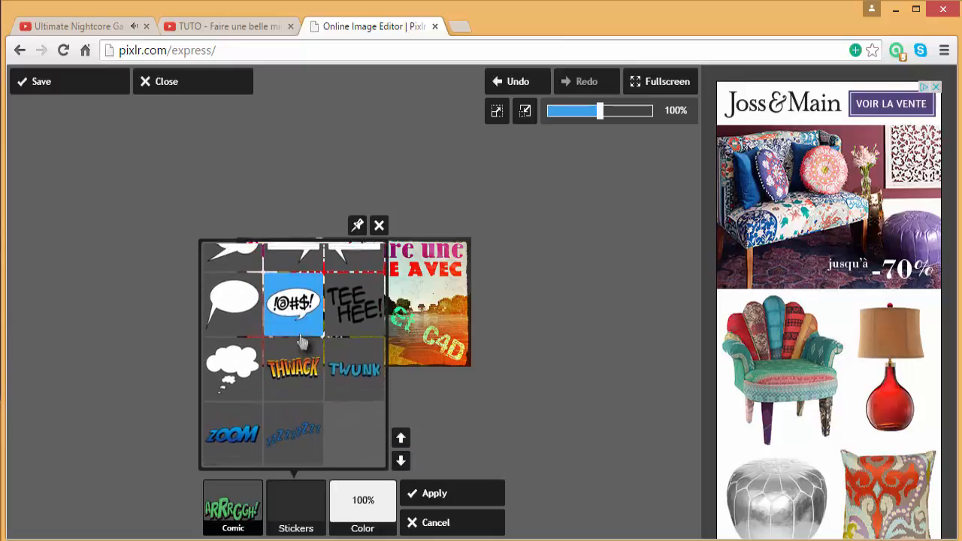
click(305, 363)
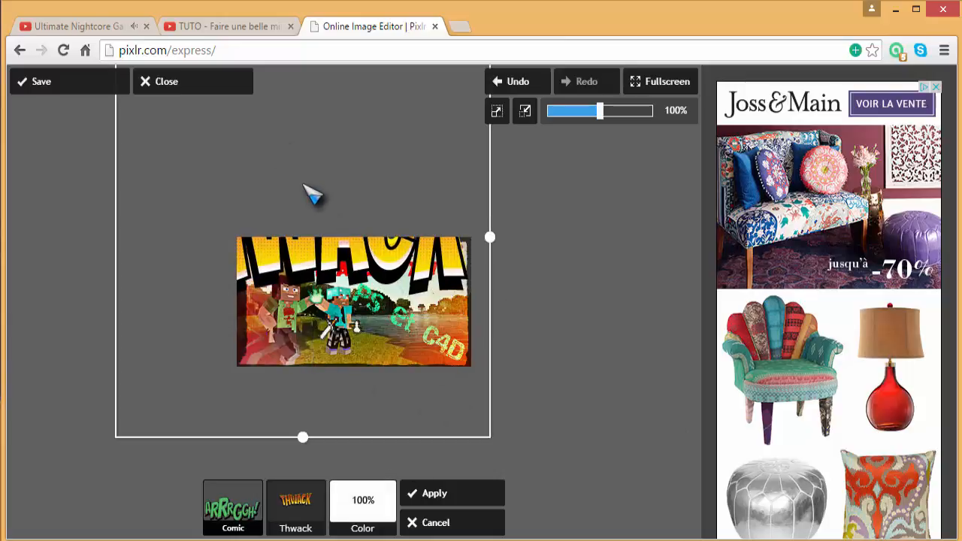
Shrink the Thwack sticker, place it just above the two characters' joined fists, and tilt it slightly counterclockwise.
drag(344, 234, 372, 318)
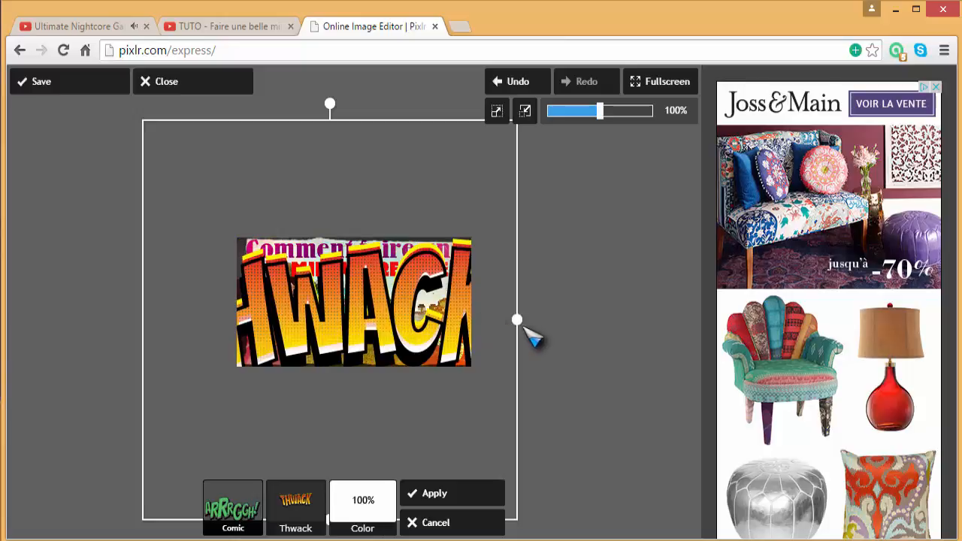
drag(519, 322, 366, 320)
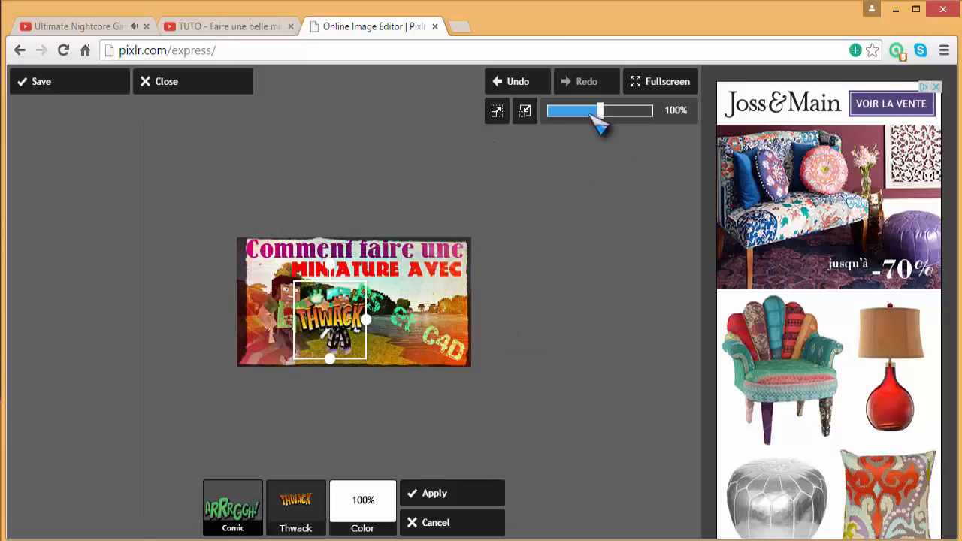
drag(600, 113, 613, 113)
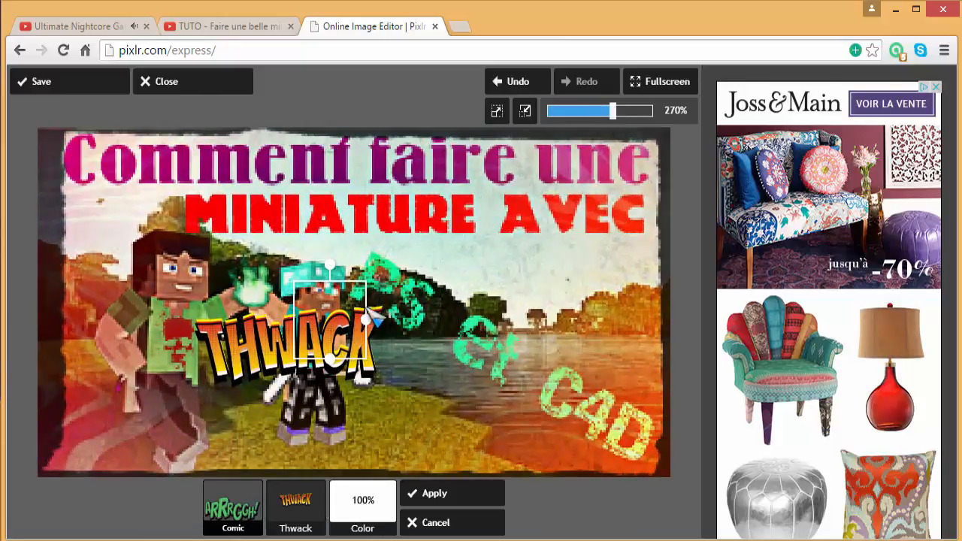
drag(373, 311, 243, 254)
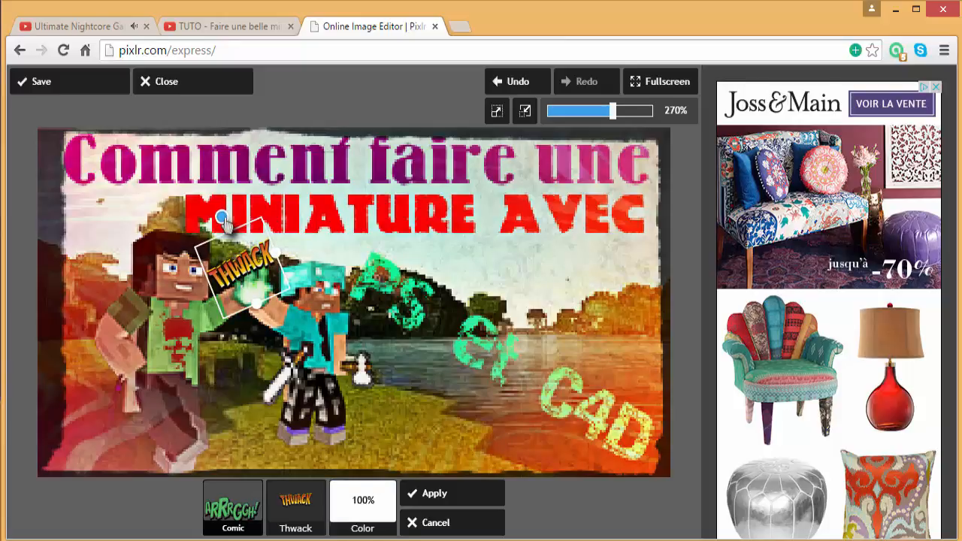
drag(222, 217, 234, 215)
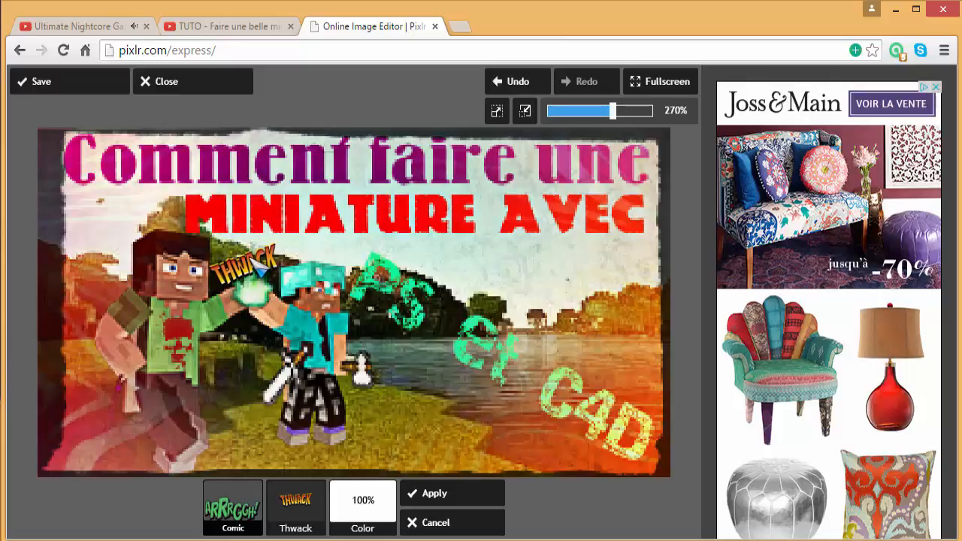
Lower the Thwack sticker's opacity to 43% and apply it.
click(363, 505)
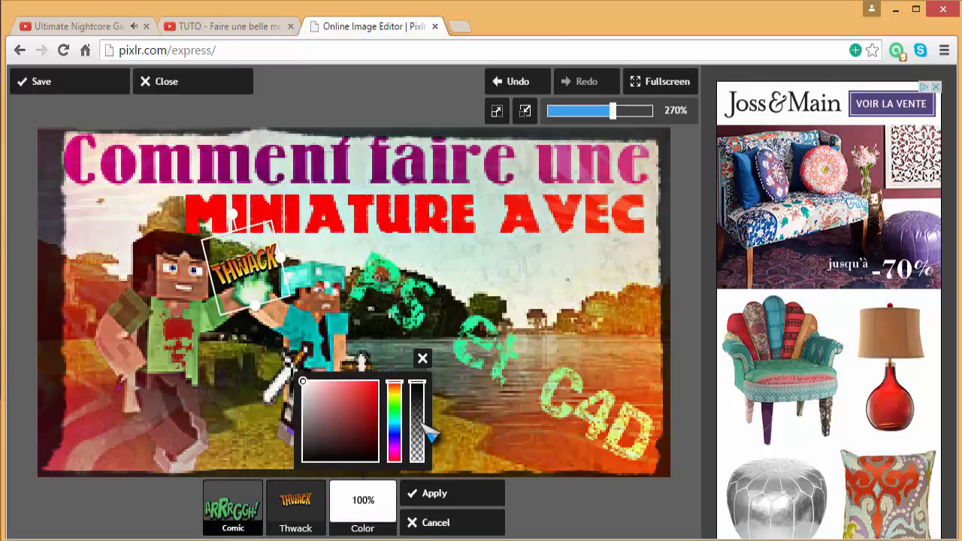
drag(426, 395, 428, 431)
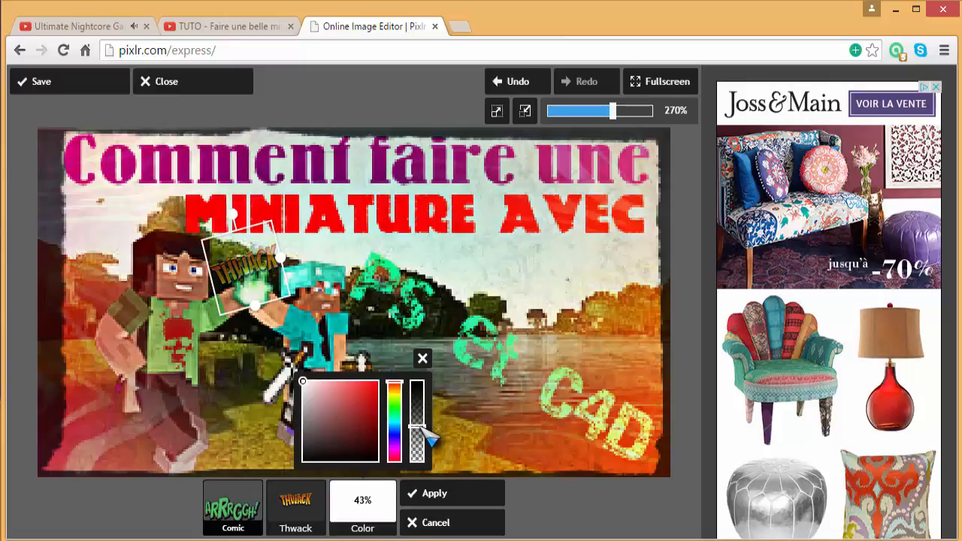
click(457, 506)
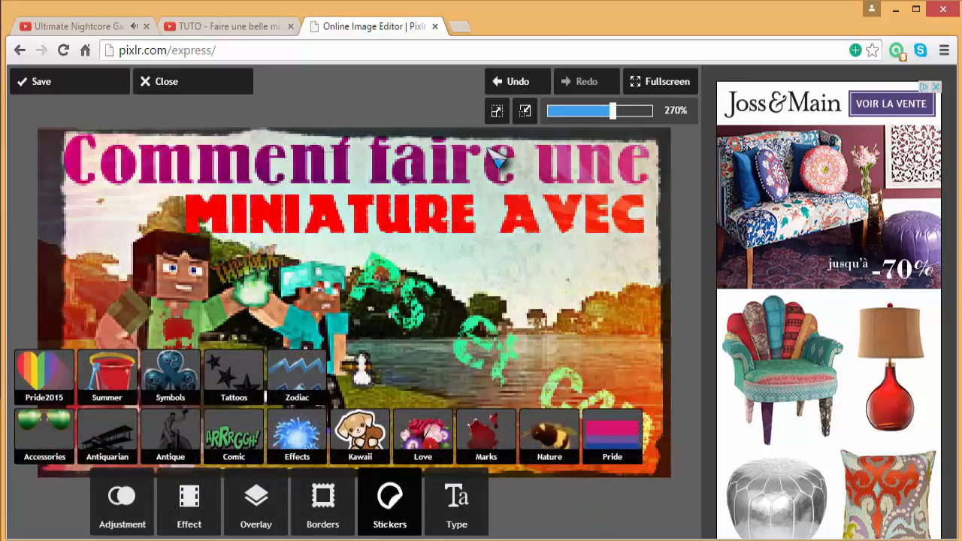
Start saving the finished thumbnail with the quality set to 100.
click(58, 87)
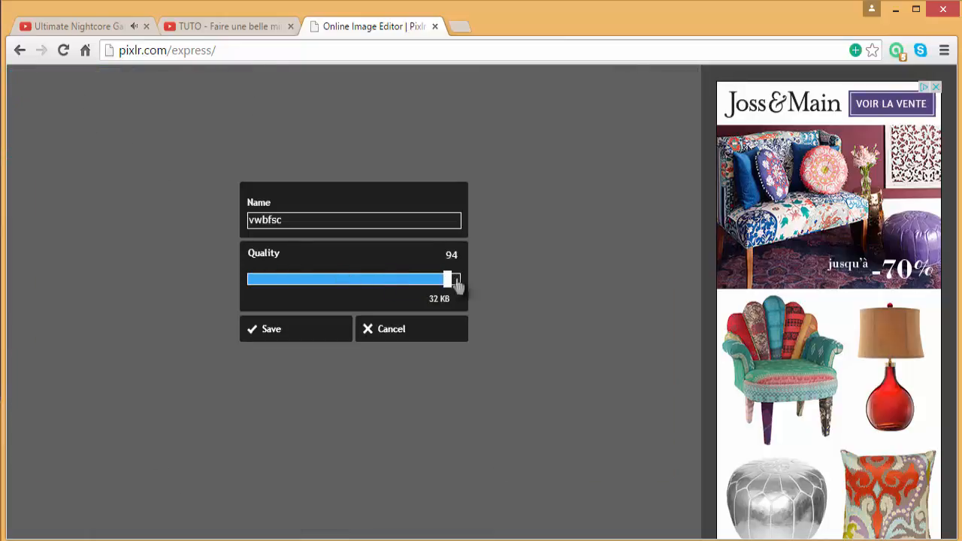
drag(457, 284, 493, 284)
drag(460, 284, 645, 273)
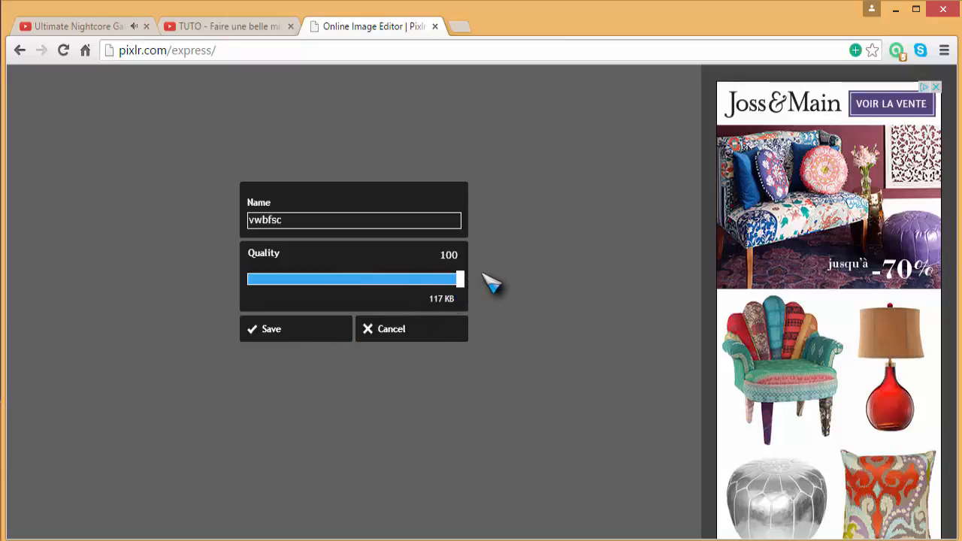
click(305, 338)
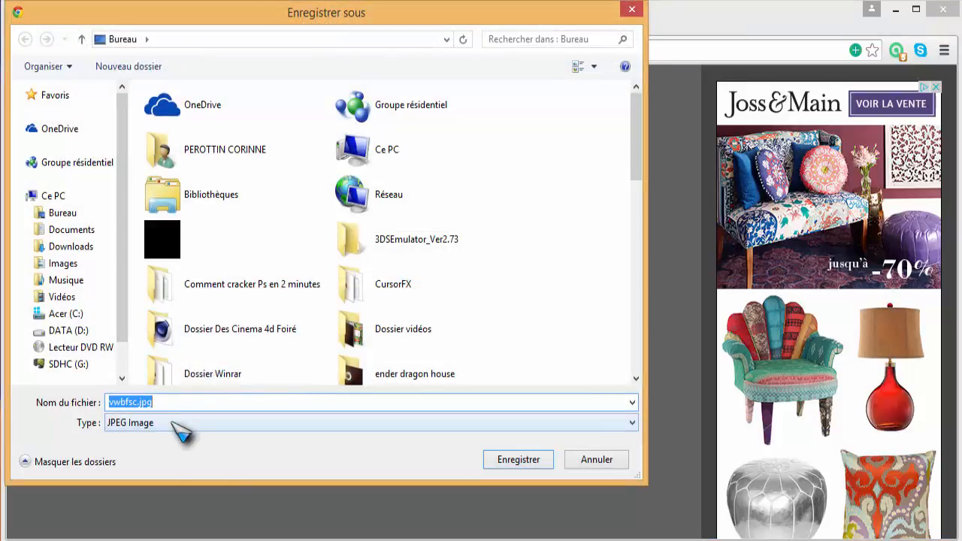
Save the thumbnail to the Bureau folder as the JPEG file vwfbfsc.jpg.
click(62, 213)
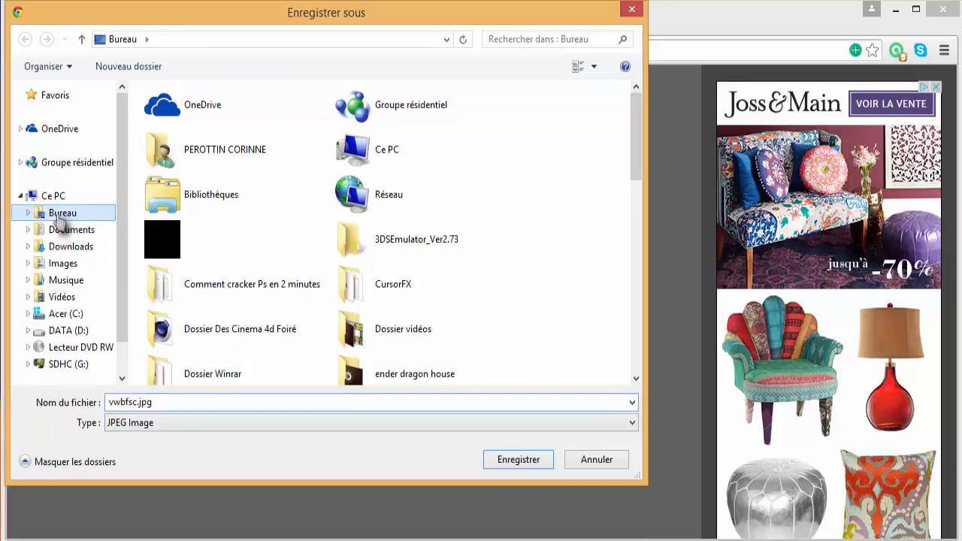
double_click(121, 402)
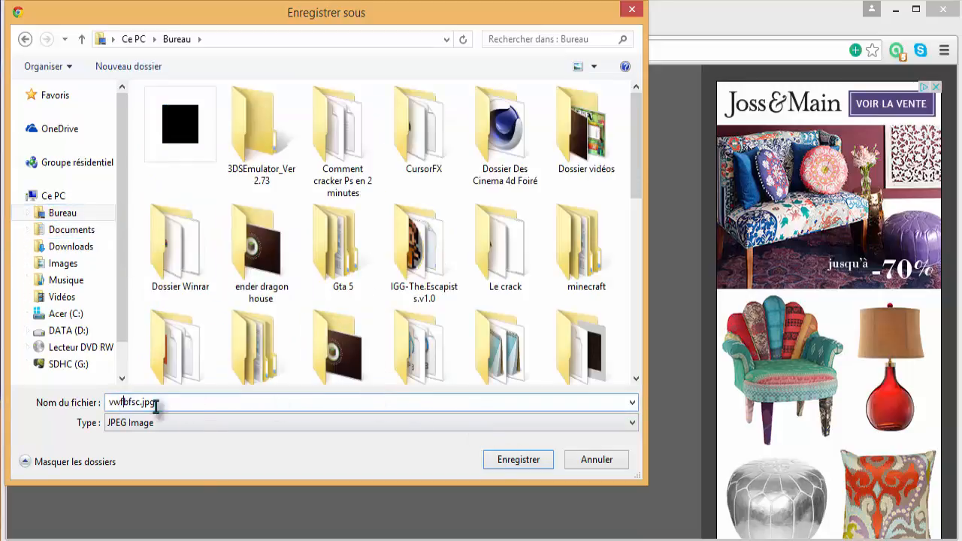
click(513, 460)
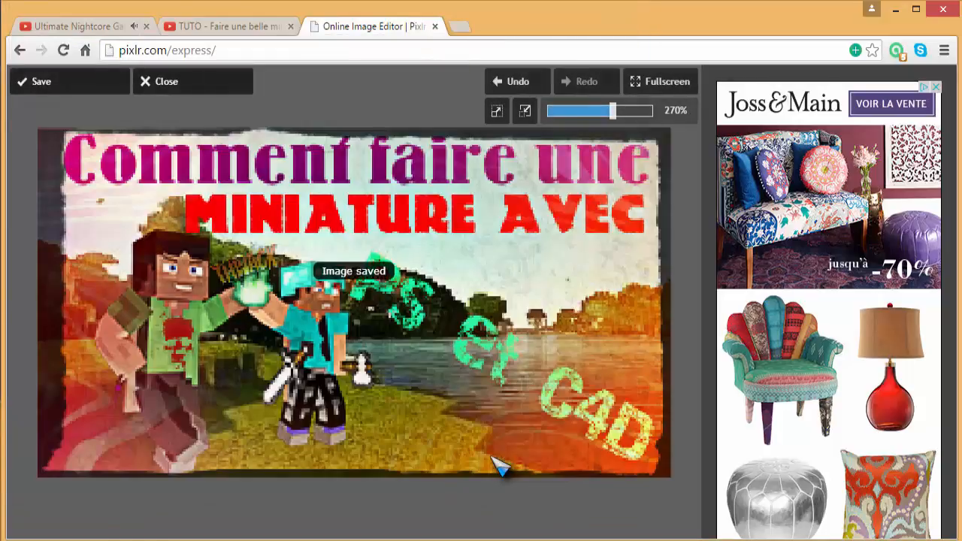
Reposition vwfbfsc.jpg beside the photoshop cs6 folder on the Windows desktop, and view it in the photo viewer.
click(895, 9)
drag(36, 29, 188, 196)
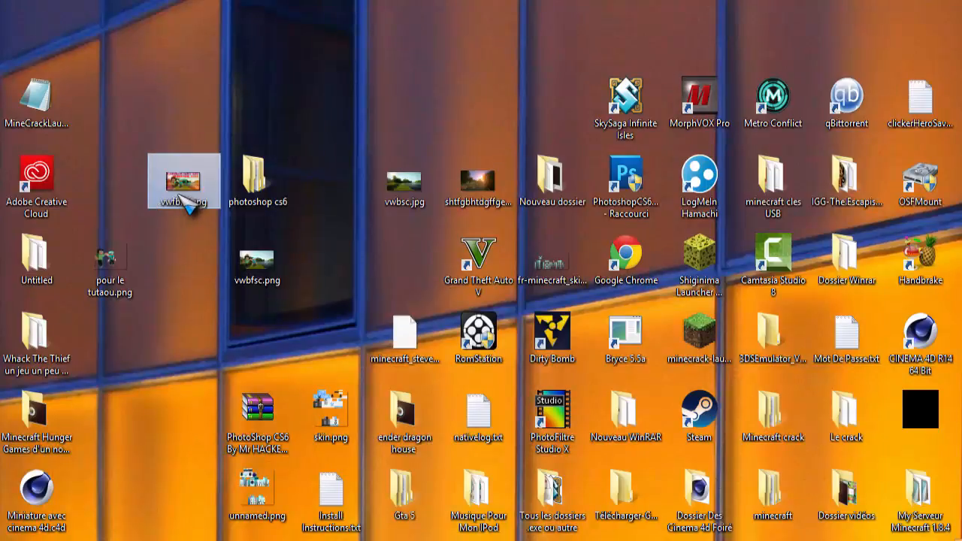
double_click(187, 191)
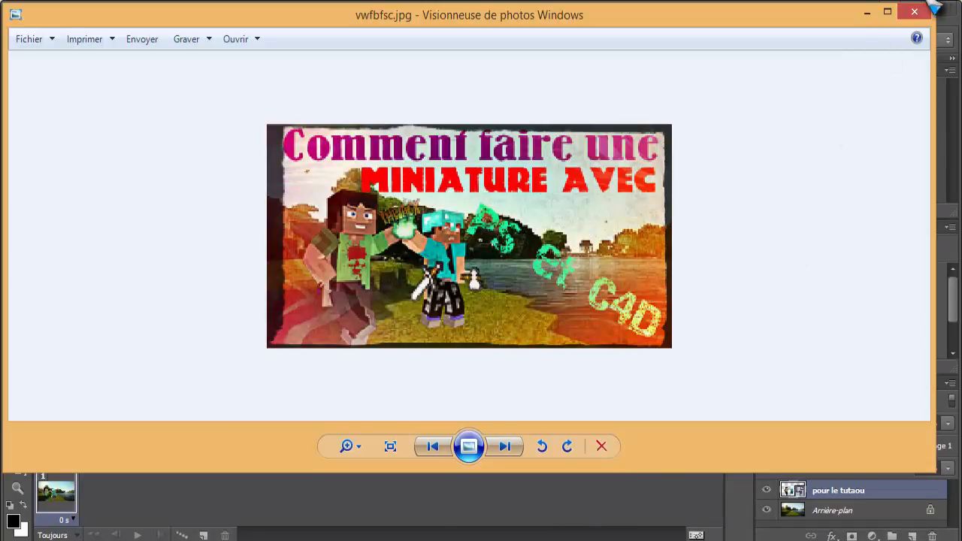
click(918, 19)
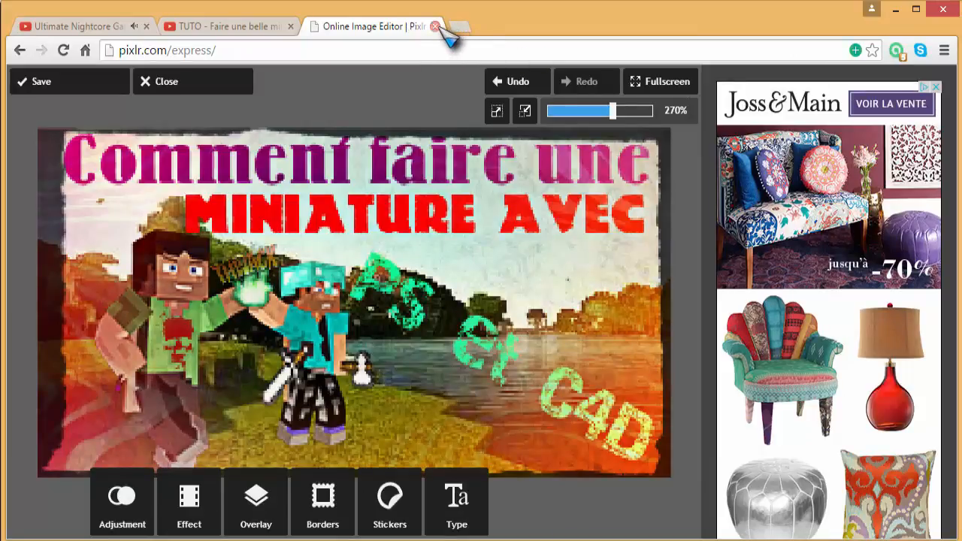
Close the current editor page in Chrome and load pixlr.com/express/ afresh in a new tab.
click(435, 27)
click(317, 27)
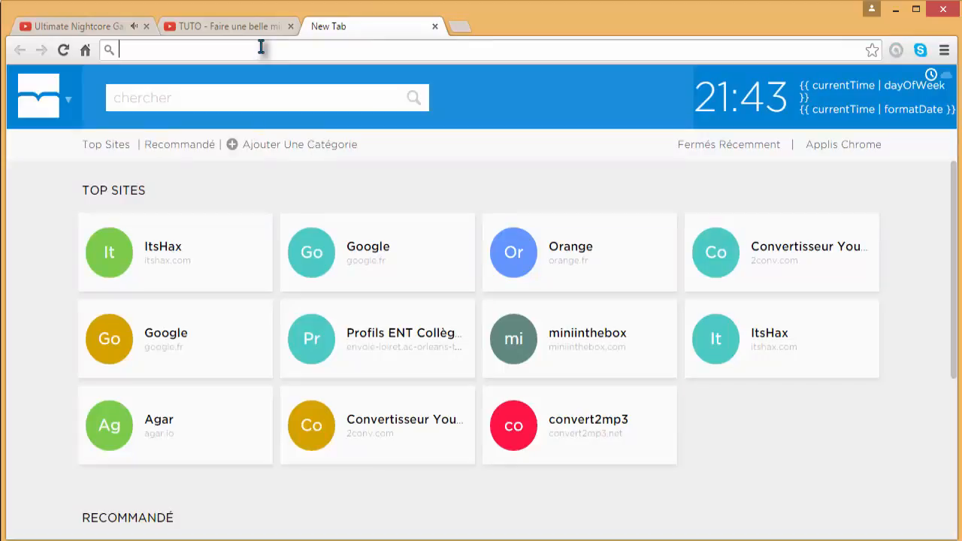
text(pi)
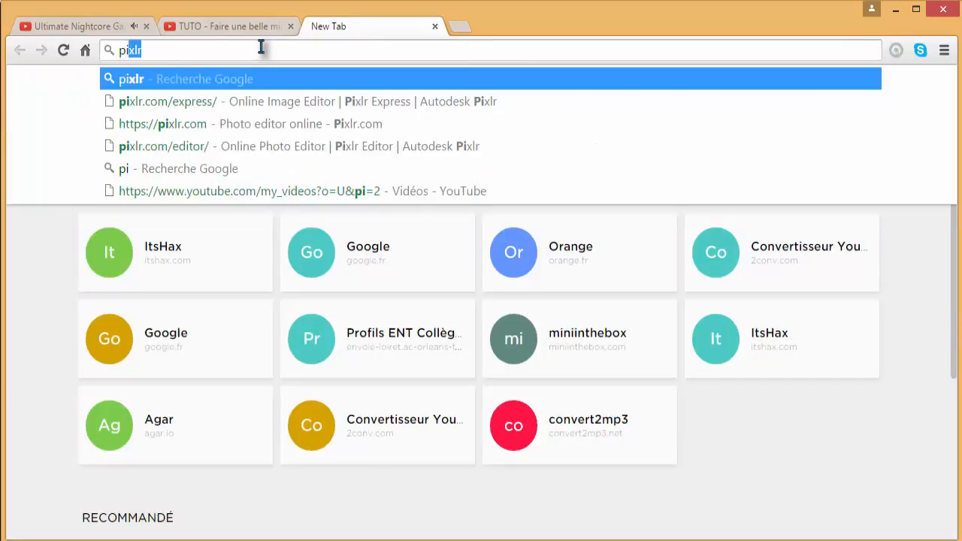
key(Down)
key(Return)
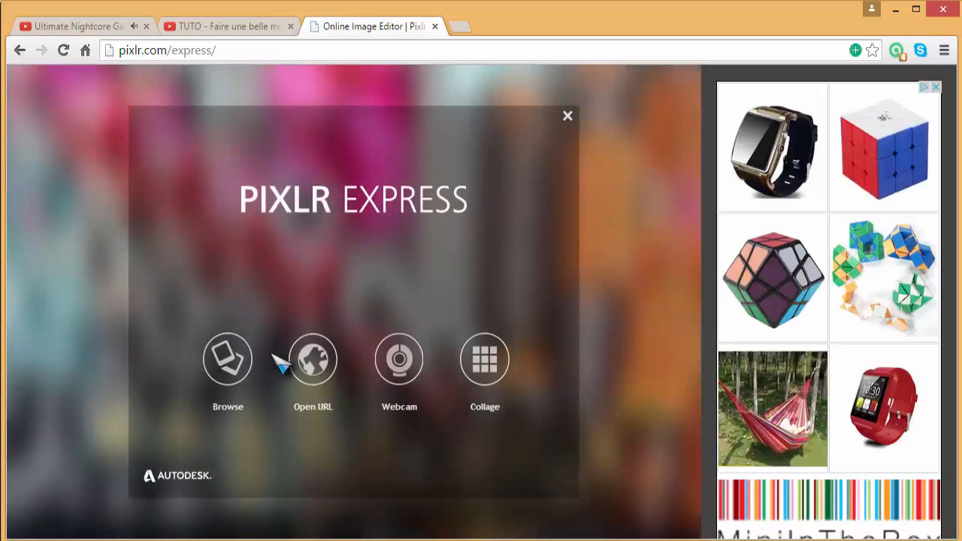
Open the background image vwbsc.jpg from the Bureau folder for editing.
click(239, 356)
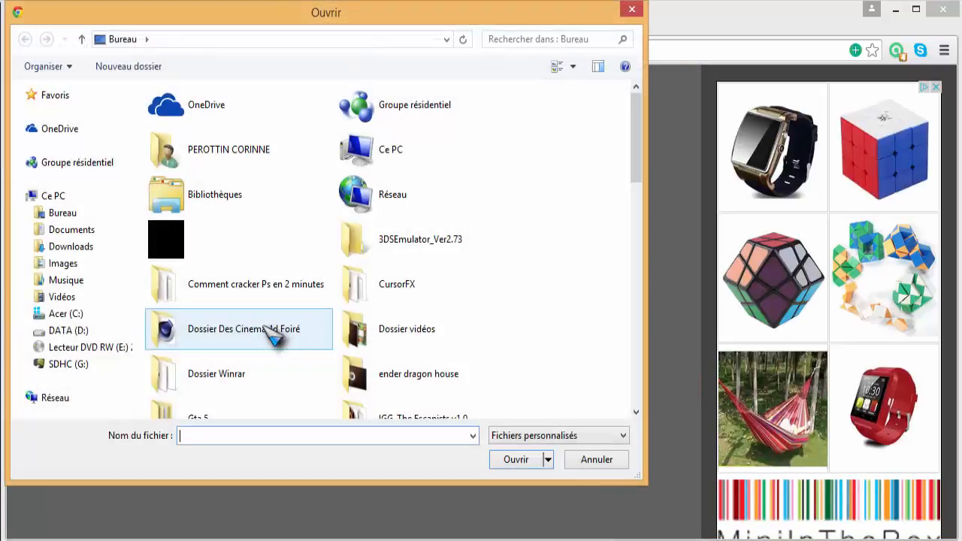
drag(636, 133, 608, 378)
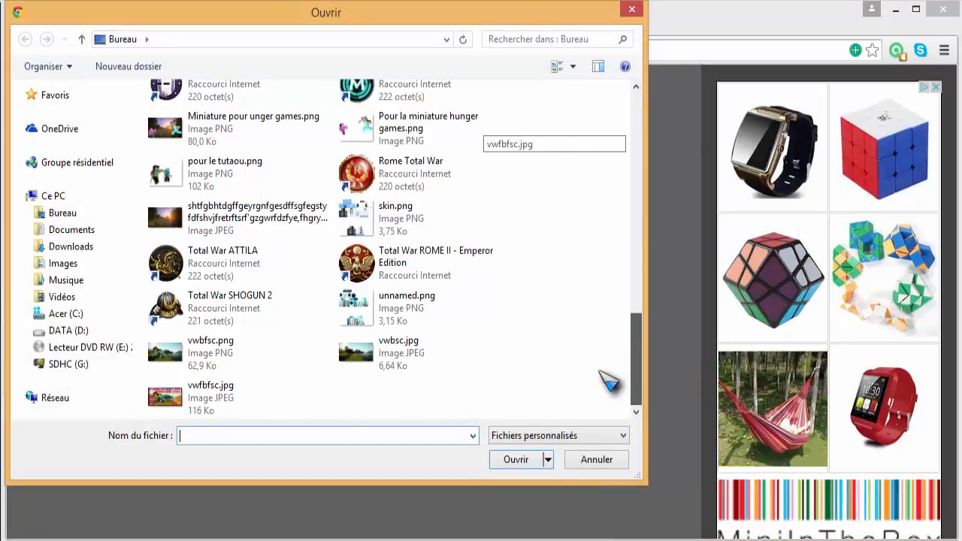
double_click(387, 347)
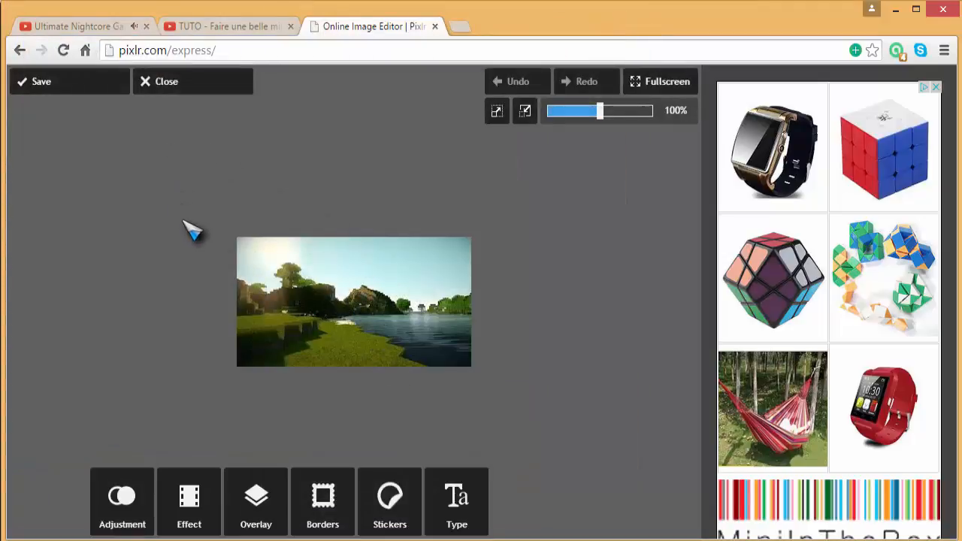
Add the image pour le tutaou.png from the Bureau folder on top of the background.
click(122, 510)
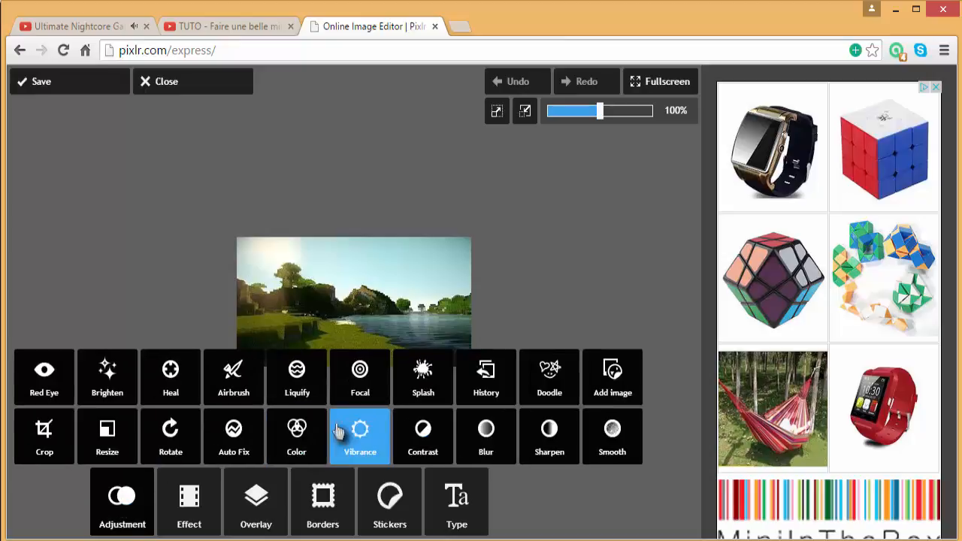
click(613, 379)
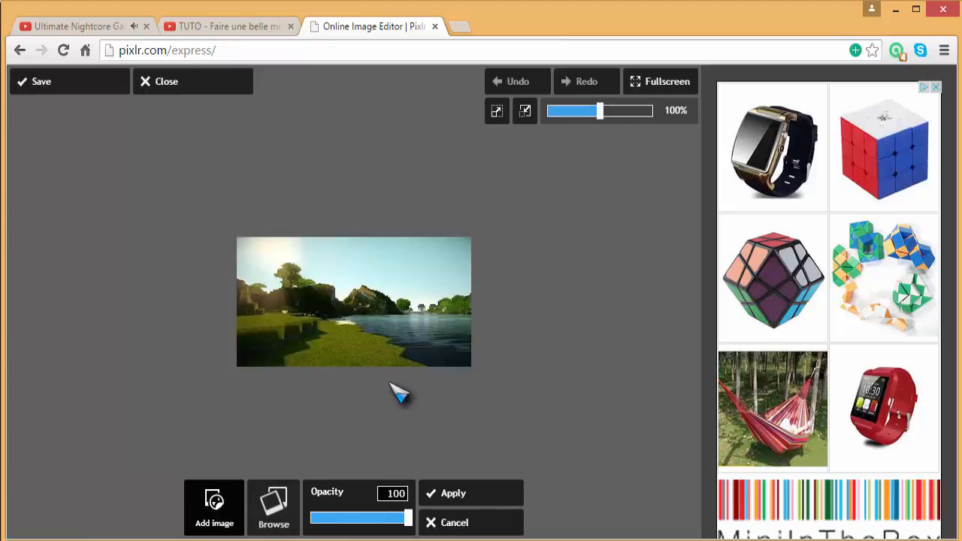
click(274, 508)
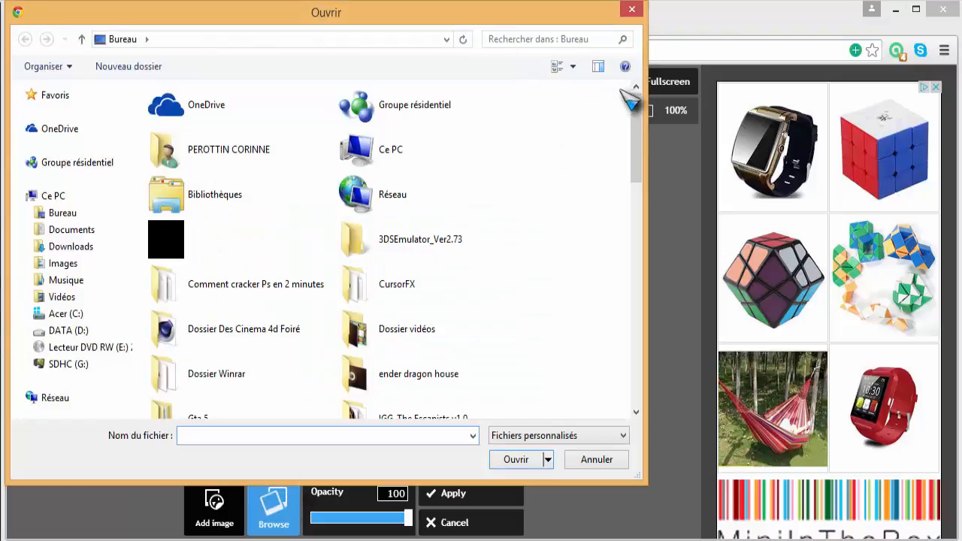
drag(634, 101, 658, 352)
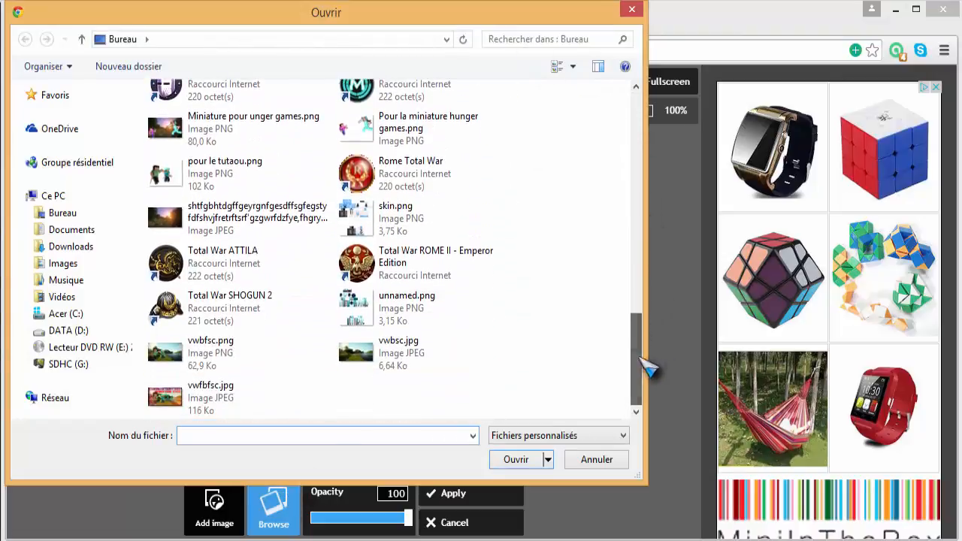
click(234, 189)
double_click(236, 190)
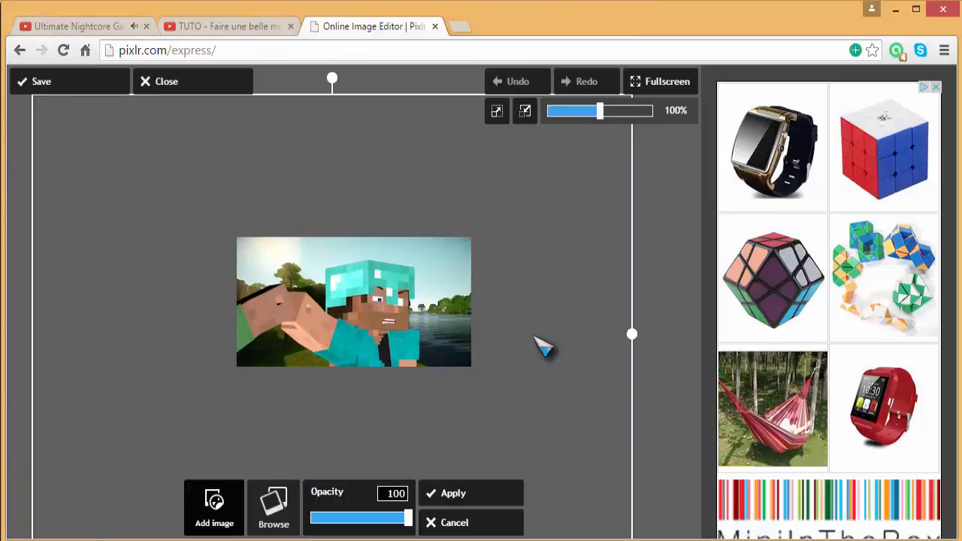
Shrink the added two-character image to fit the left half of the background and tilt it slightly clockwise.
drag(631, 333, 401, 334)
drag(332, 261, 323, 265)
click(333, 302)
drag(333, 302, 321, 277)
drag(309, 240, 324, 241)
drag(391, 310, 397, 312)
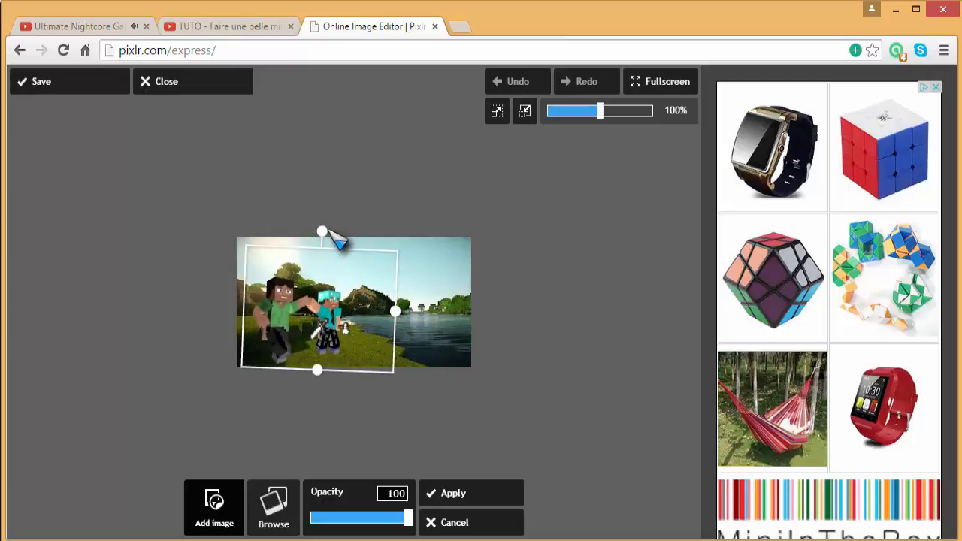
mouse_move(322, 232)
mouse_down()
mouse_move(338, 231)
mouse_move(303, 232)
mouse_move(323, 225)
mouse_up()
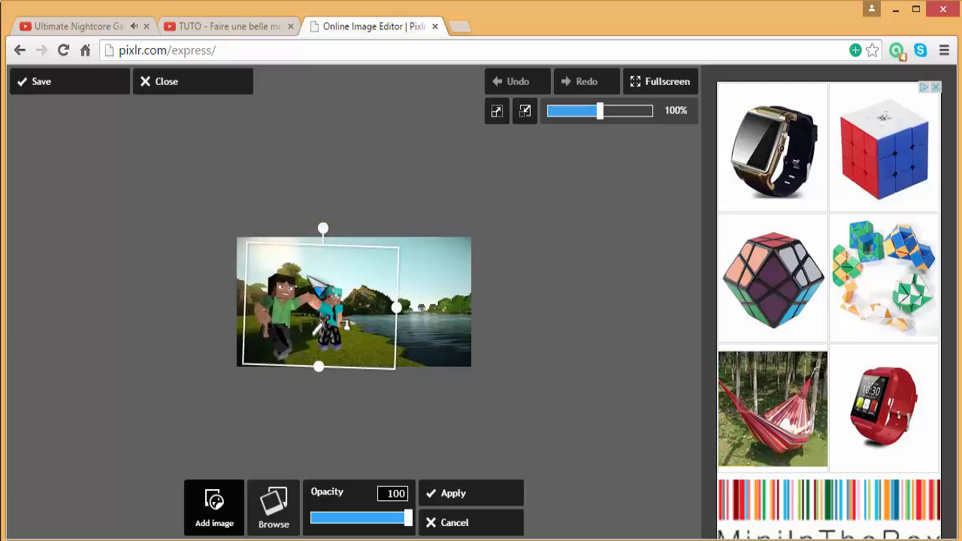
Shrink the two characters further, tilt them slightly counter-clockwise at the background's left edge above the grass, and apply the image.
drag(308, 283, 290, 252)
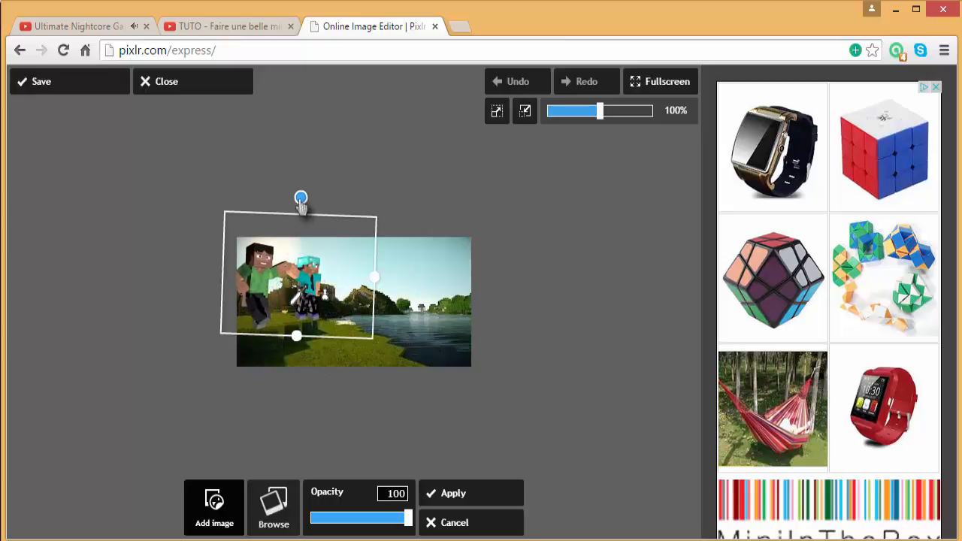
drag(373, 274, 299, 261)
drag(299, 222, 294, 223)
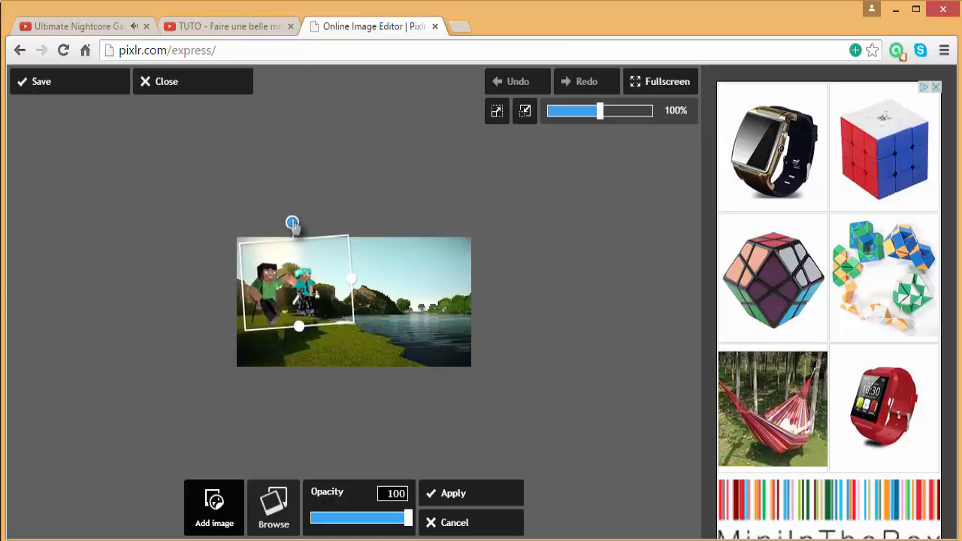
drag(285, 290, 275, 292)
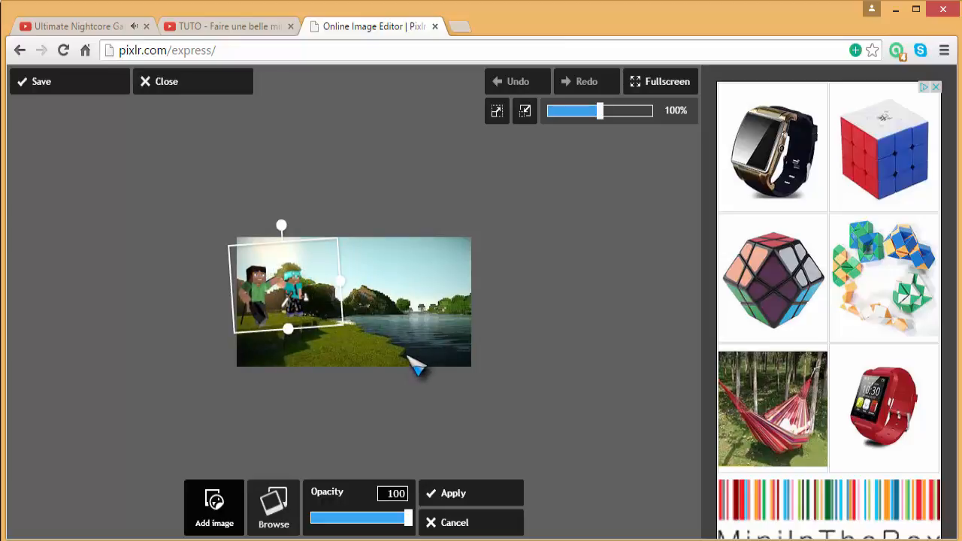
click(484, 496)
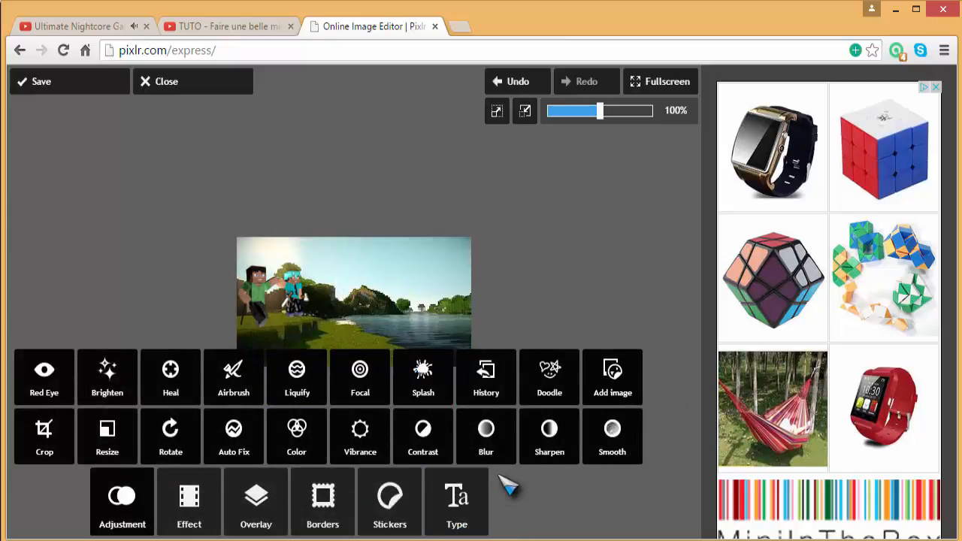
Add the image Pour la miniature hunger games.png from the Bureau folder as a second overlay.
click(621, 383)
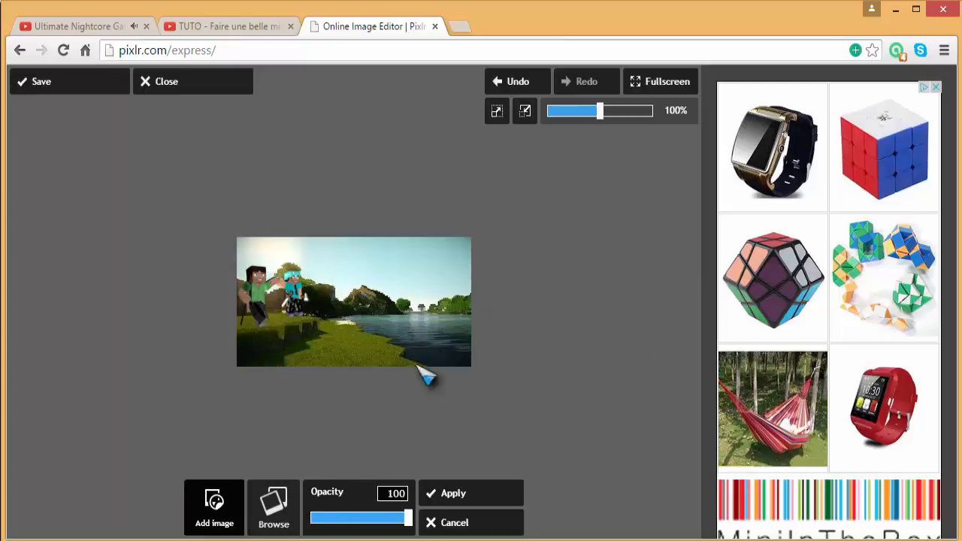
click(283, 517)
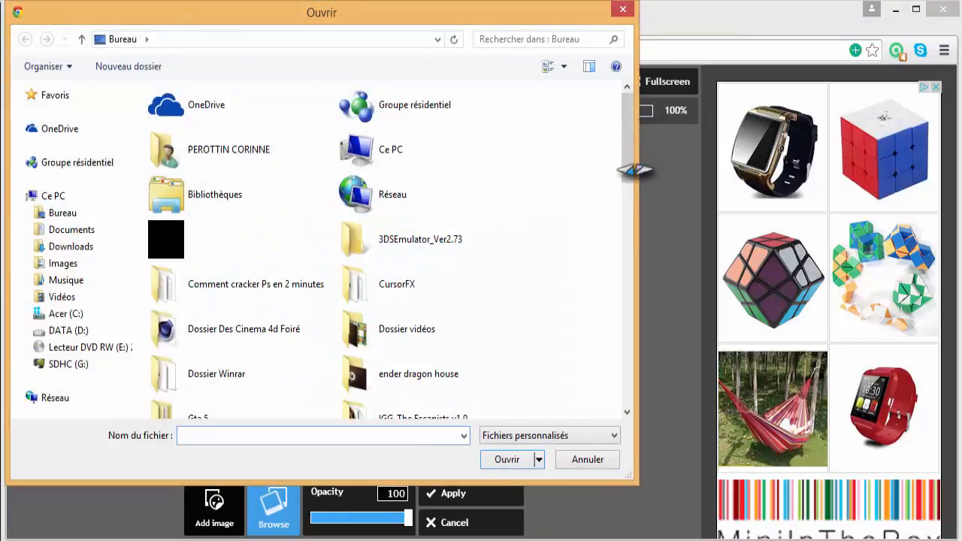
drag(630, 168, 639, 368)
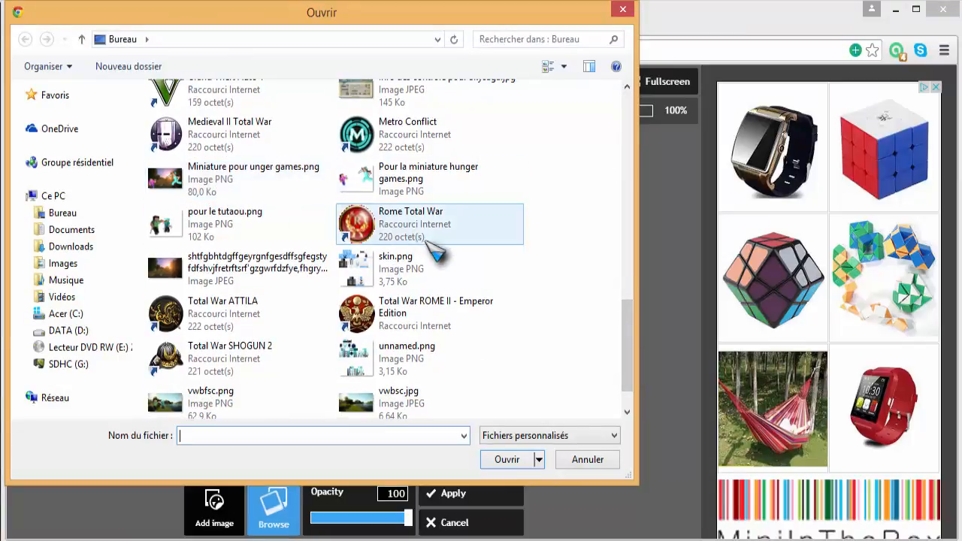
double_click(432, 182)
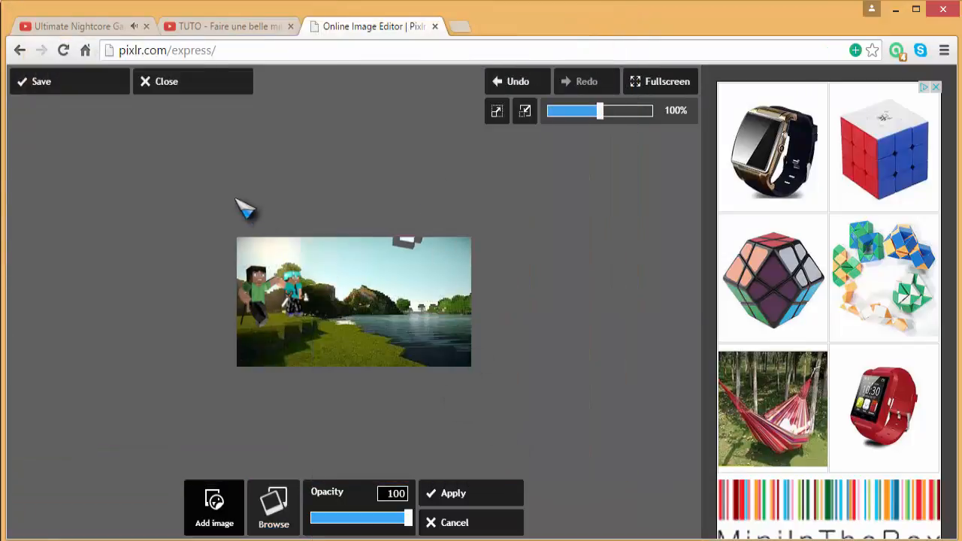
Shrink the two fighting characters to a tiny size, rotate them clockwise onto the distant hill behind the lake, and apply the image.
drag(644, 317, 436, 328)
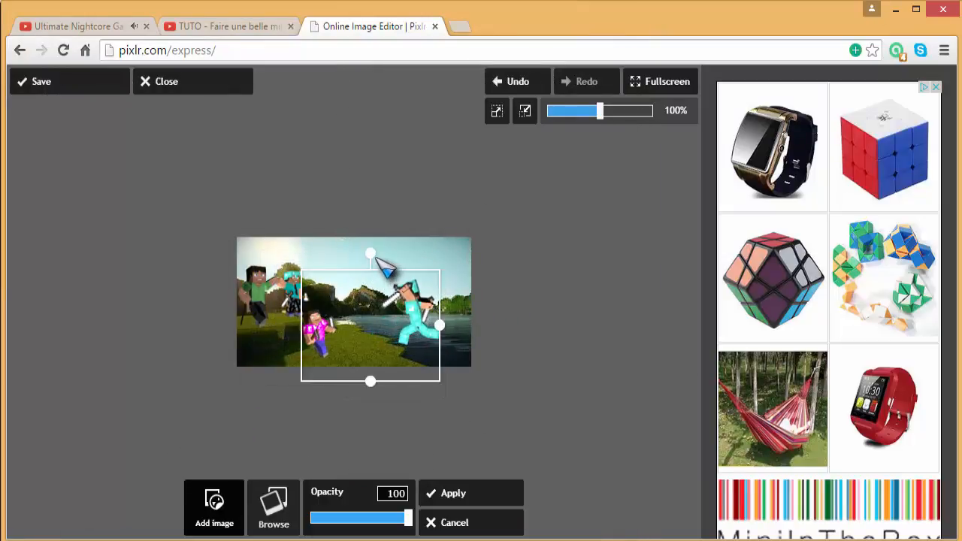
drag(371, 256, 384, 258)
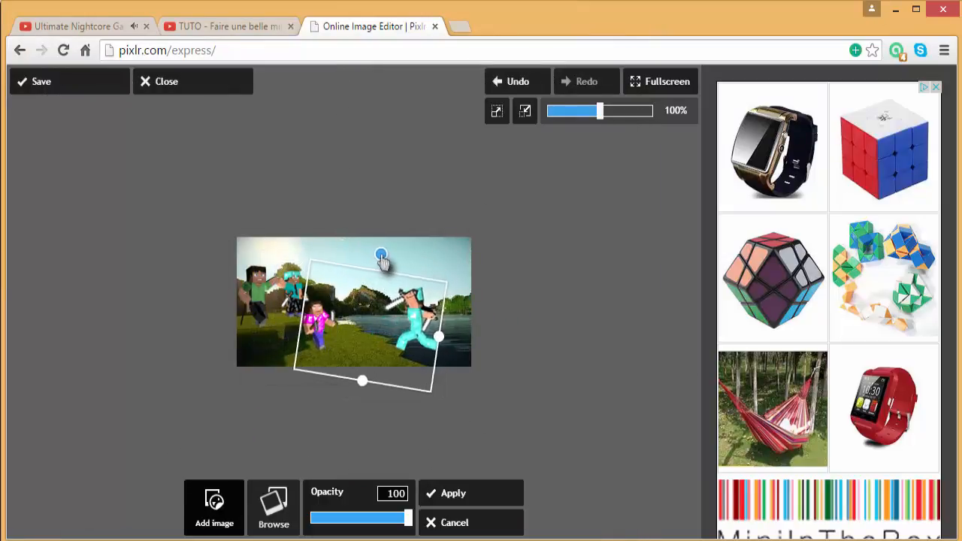
drag(412, 316, 430, 335)
mouse_move(394, 255)
mouse_down()
mouse_move(389, 266)
mouse_move(400, 273)
mouse_up()
drag(442, 337, 406, 333)
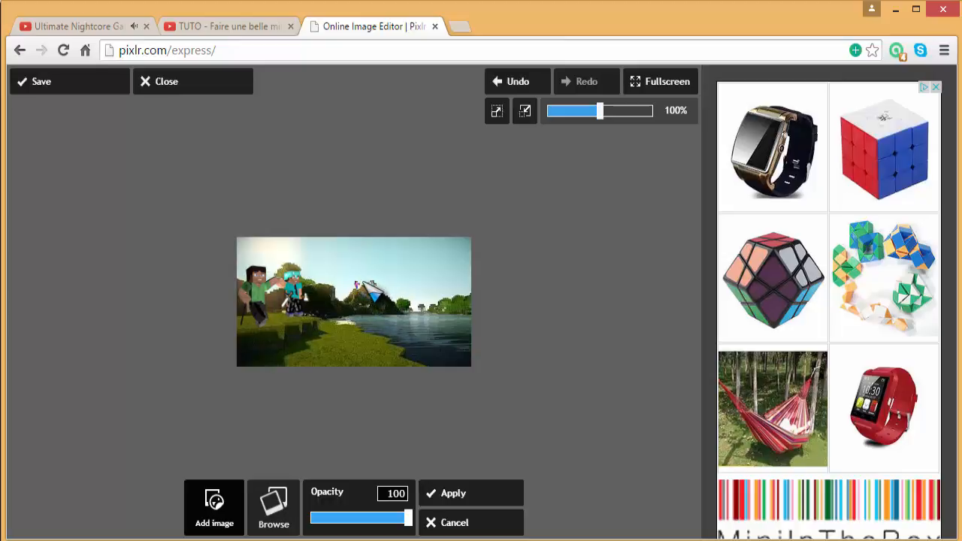
drag(377, 289, 383, 289)
click(462, 493)
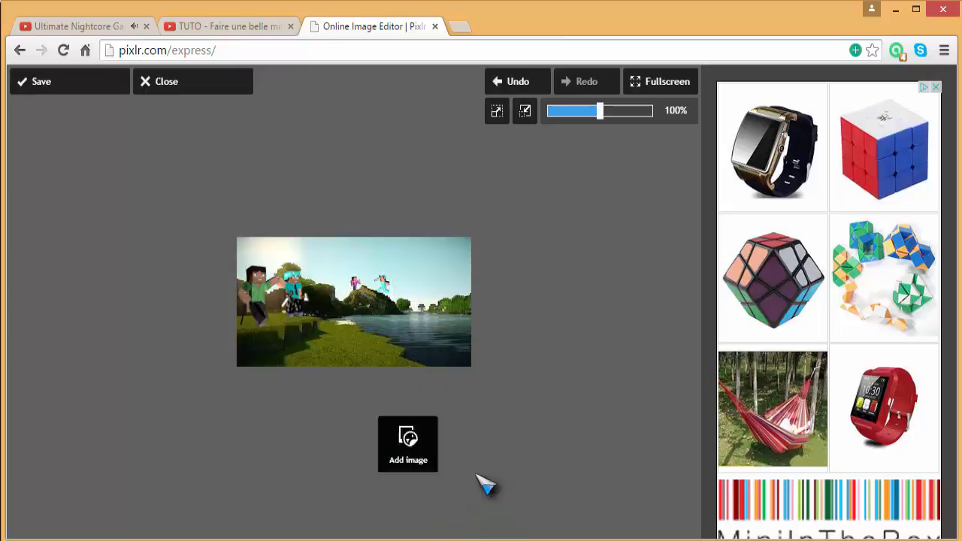